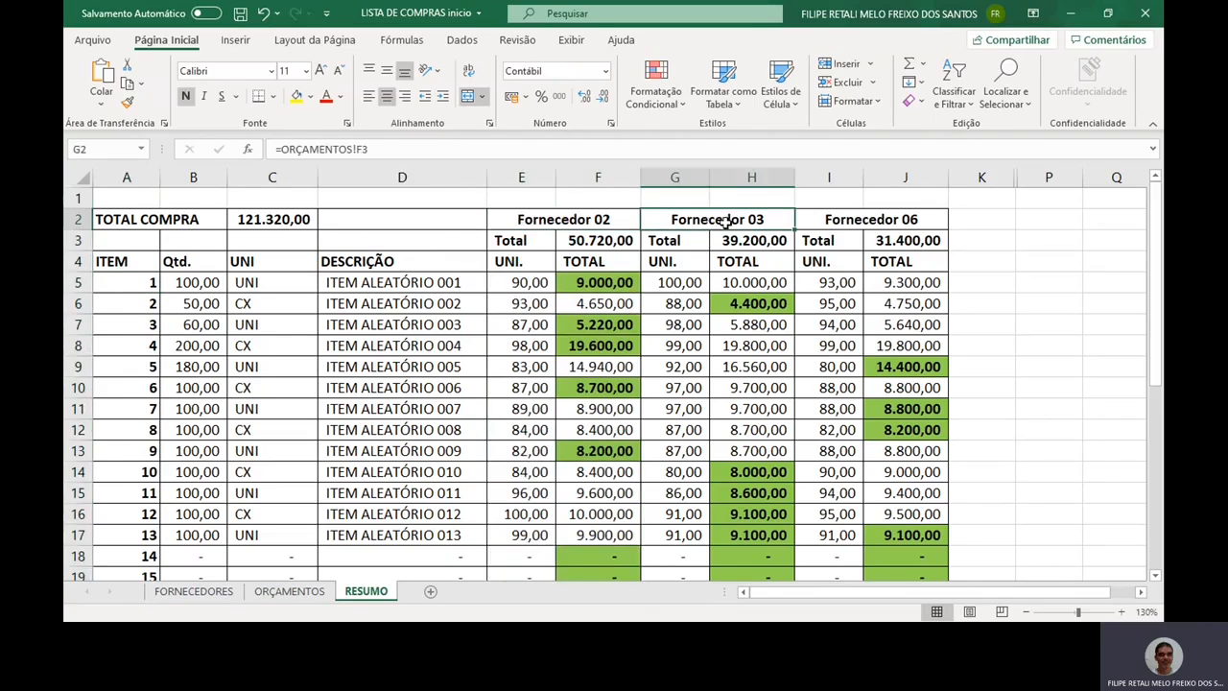
# Examine the supplier names, item data, unit prices and total formulas on the RESUMO sheet, including TOTAL COMPRA.
pyautogui.click(829, 216)
pyautogui.moveTo(519, 281); pyautogui.dragTo(501, 527)
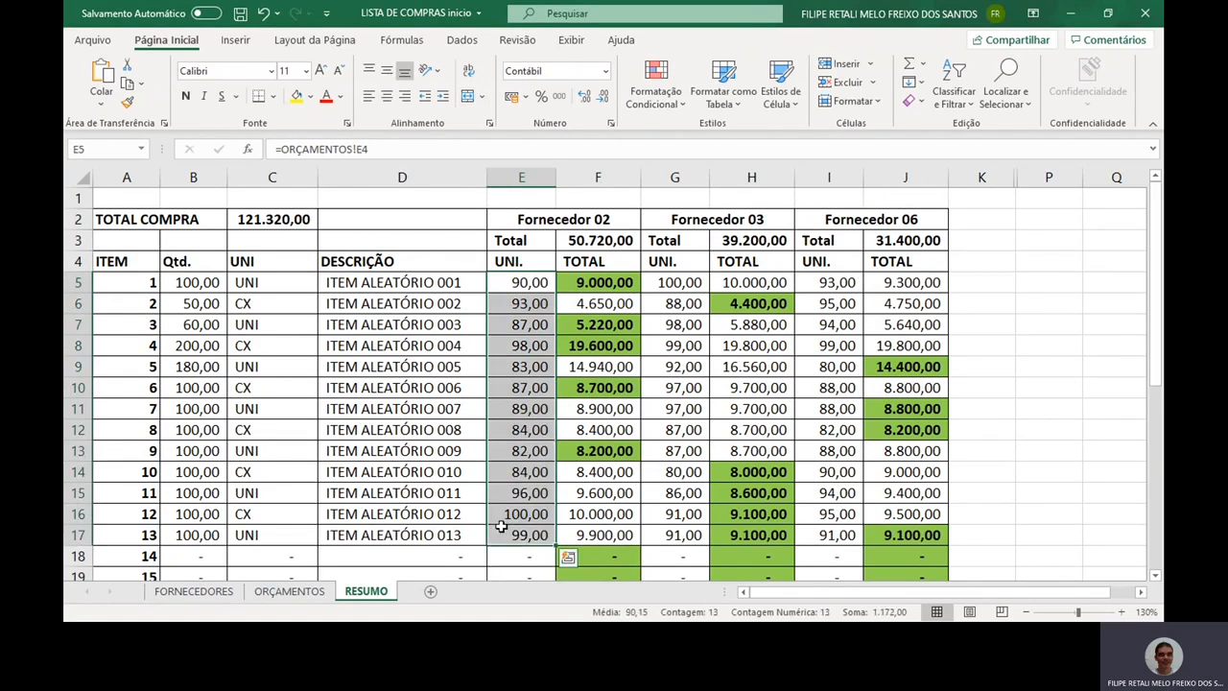
pyautogui.moveTo(204, 284); pyautogui.dragTo(385, 535)
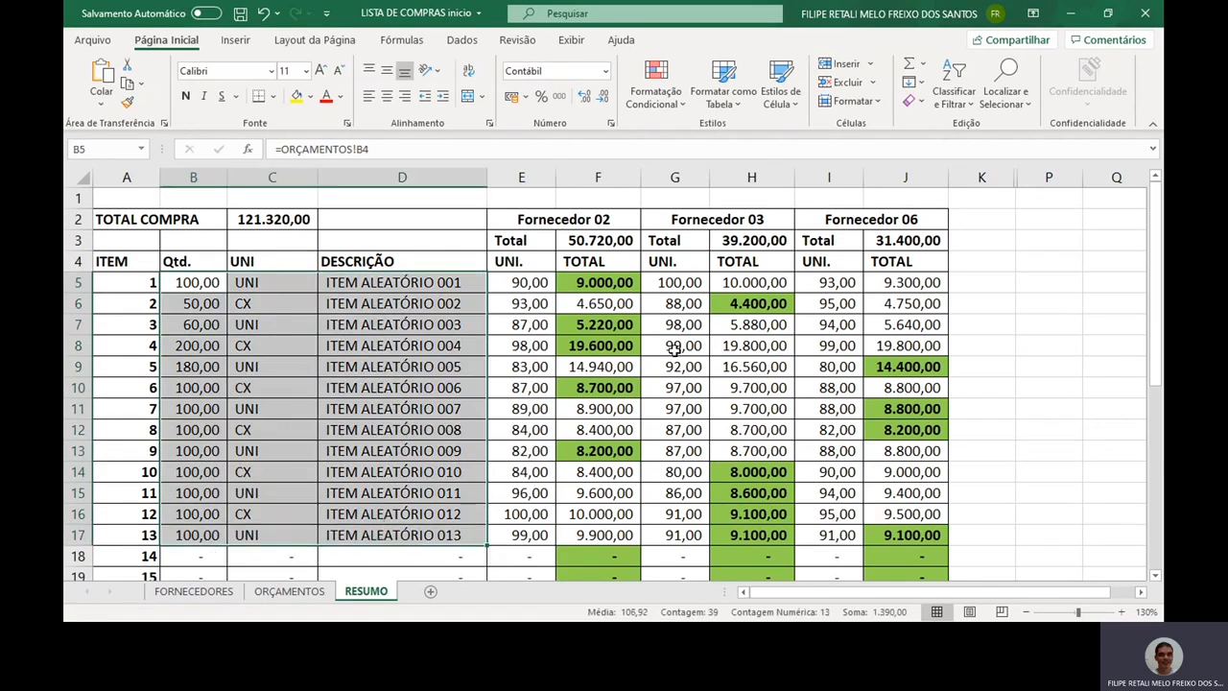
pyautogui.doubleClick(674, 346)
pyautogui.click(619, 283)
pyautogui.click(540, 284)
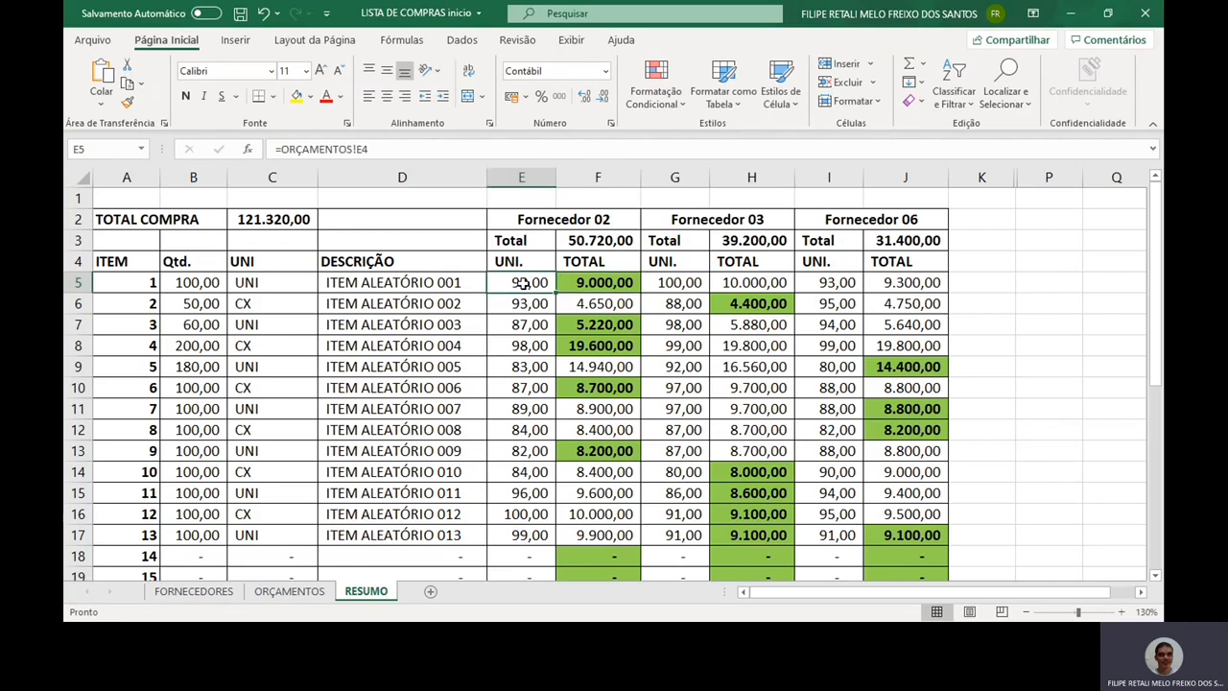
pyautogui.click(587, 284)
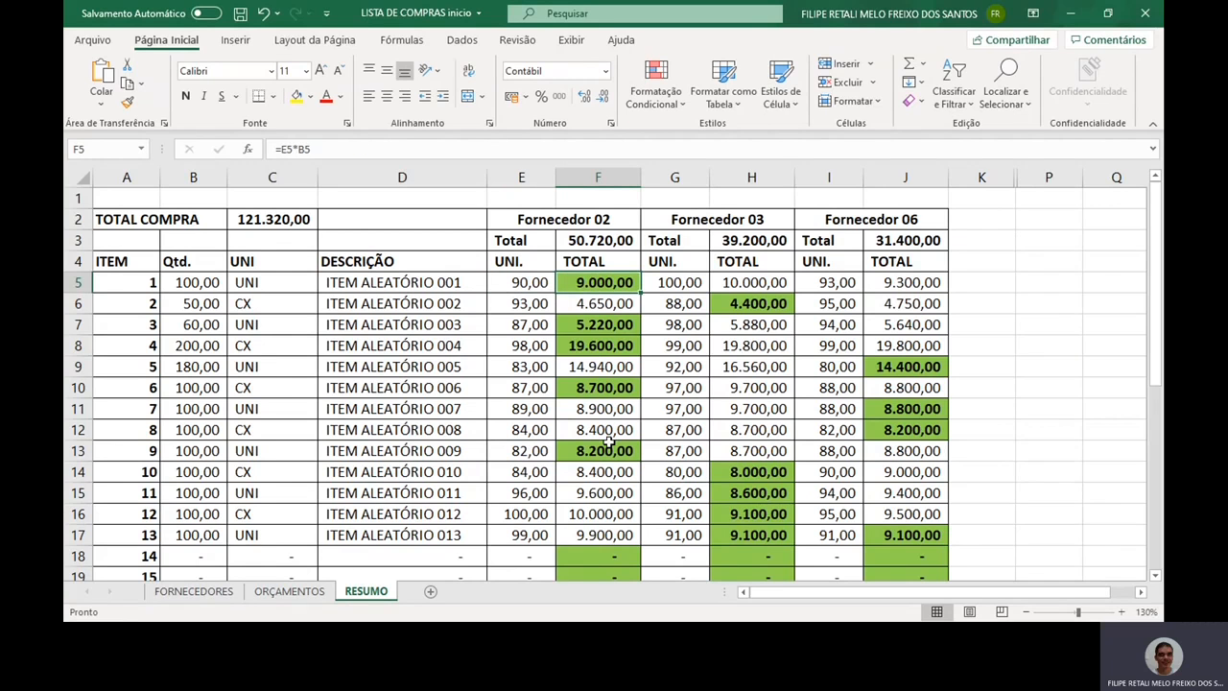
pyautogui.click(619, 241)
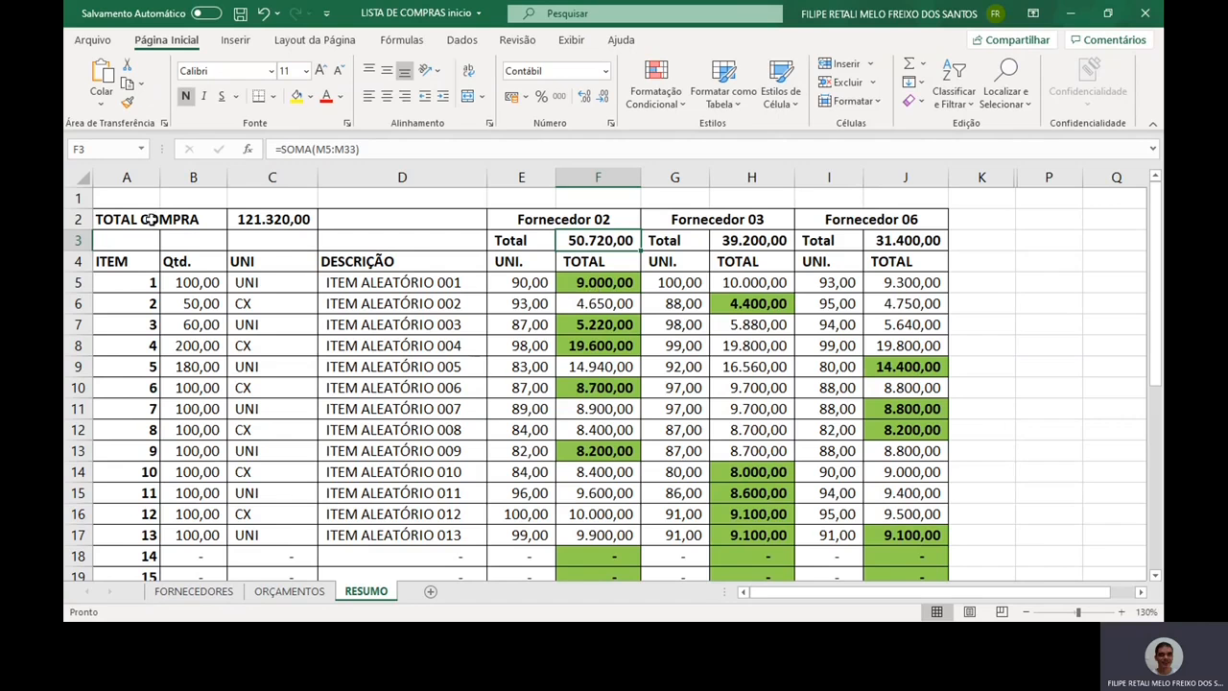
pyautogui.click(257, 220)
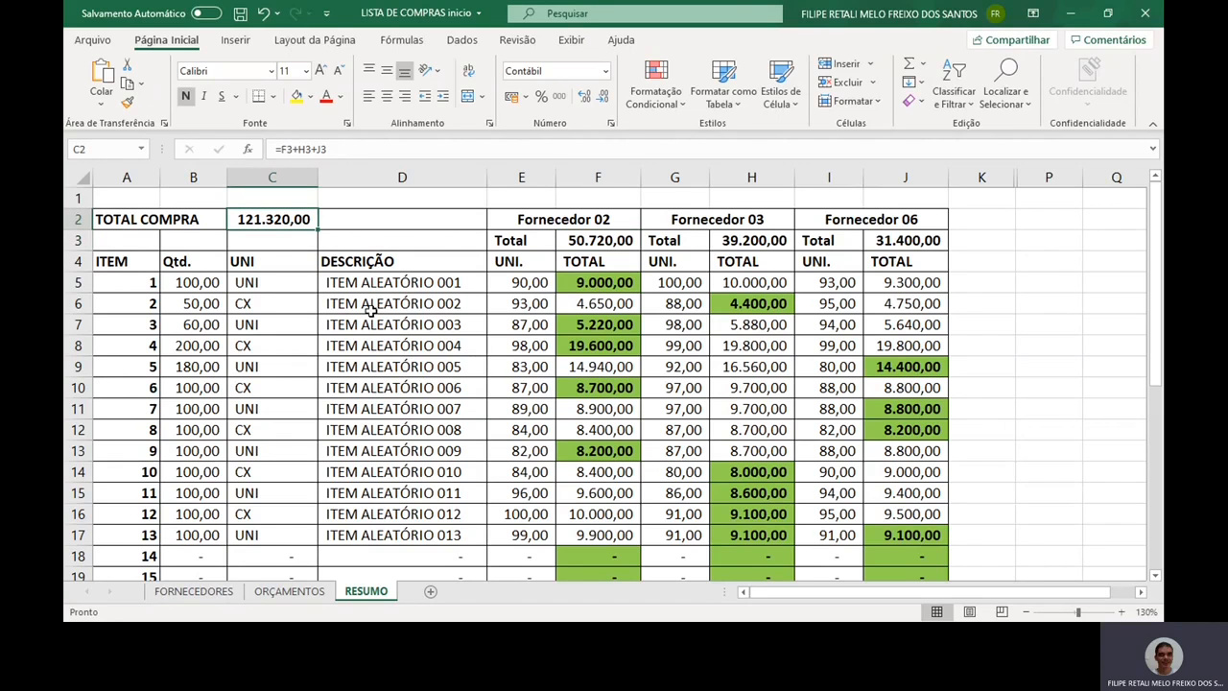
pyautogui.click(614, 240)
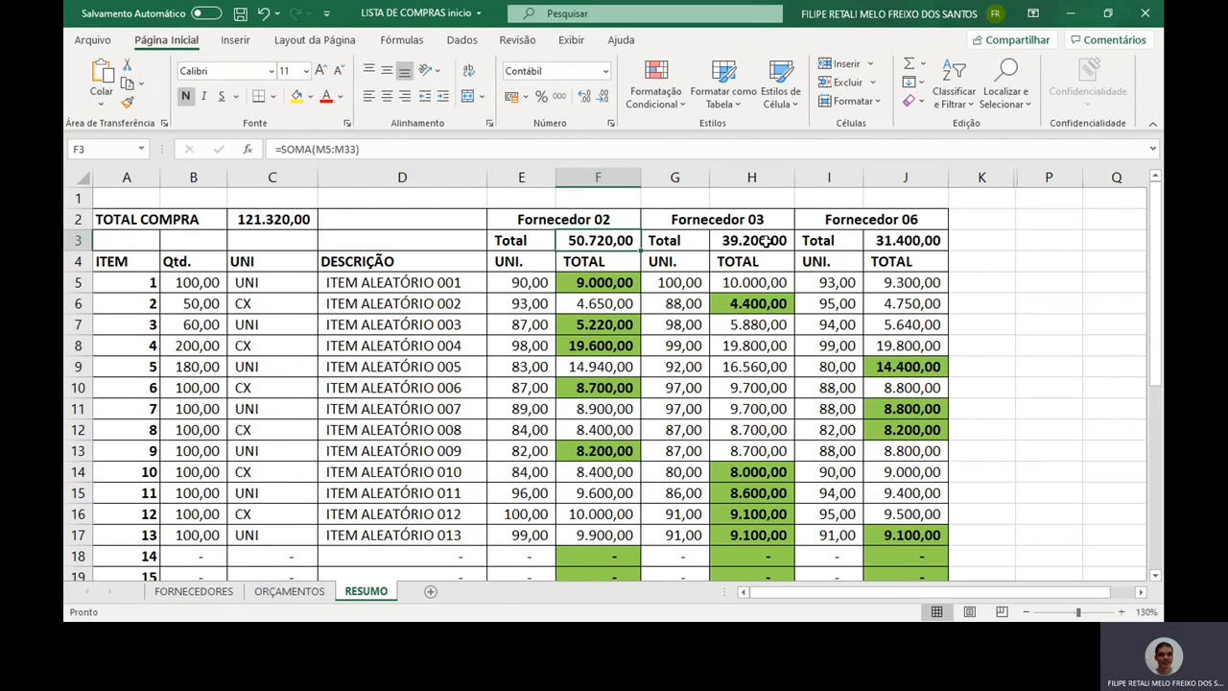
# Autofit the three supplier TOTAL columns on the RESUMO sheet and check their sum formulas in row 34.
pyautogui.hotkey('ctrl', 'Down')
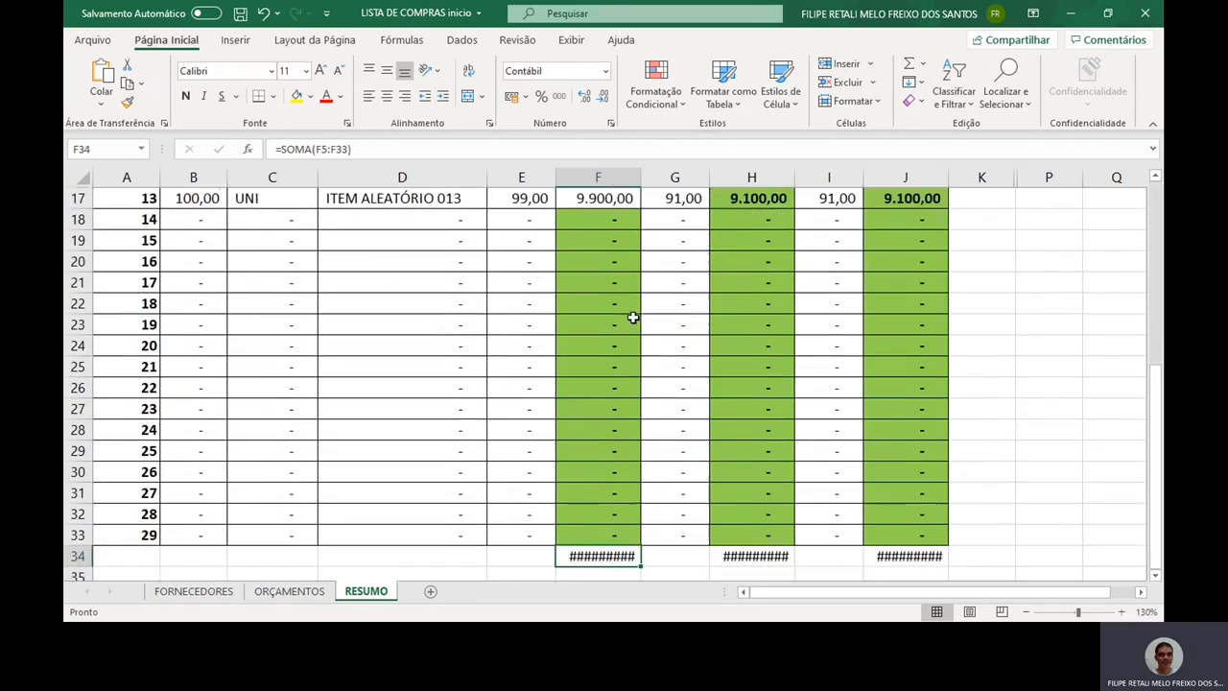
pyautogui.press('Down')
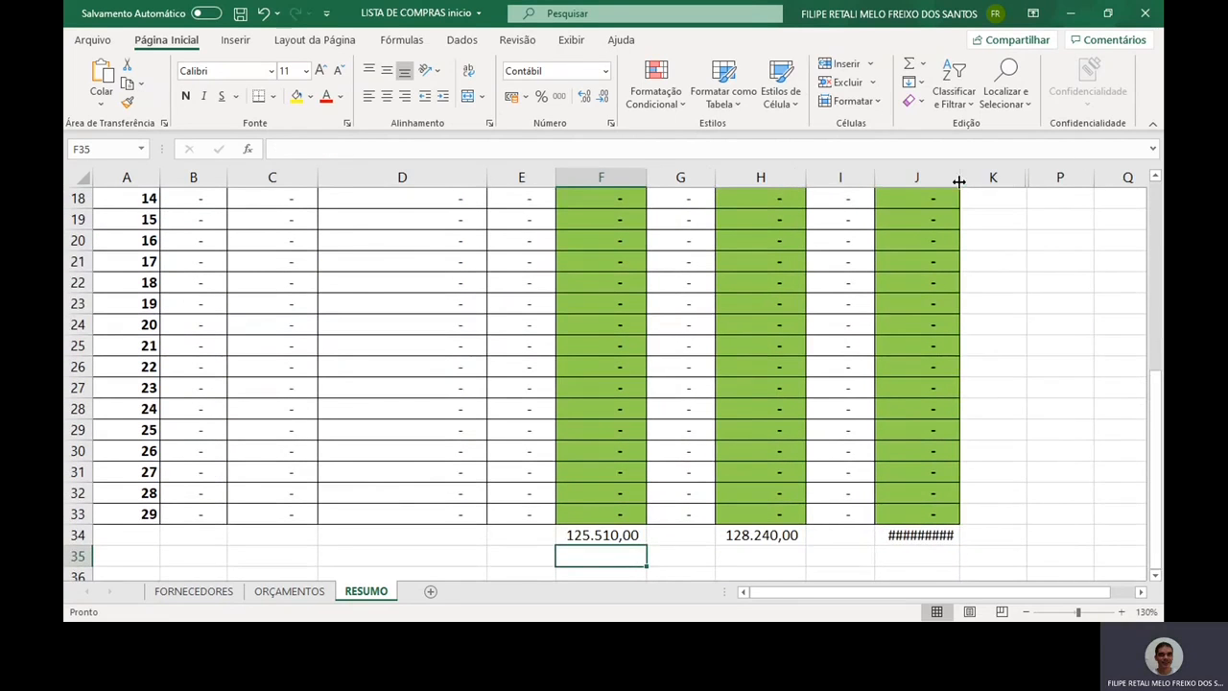
pyautogui.doubleClick(959, 181)
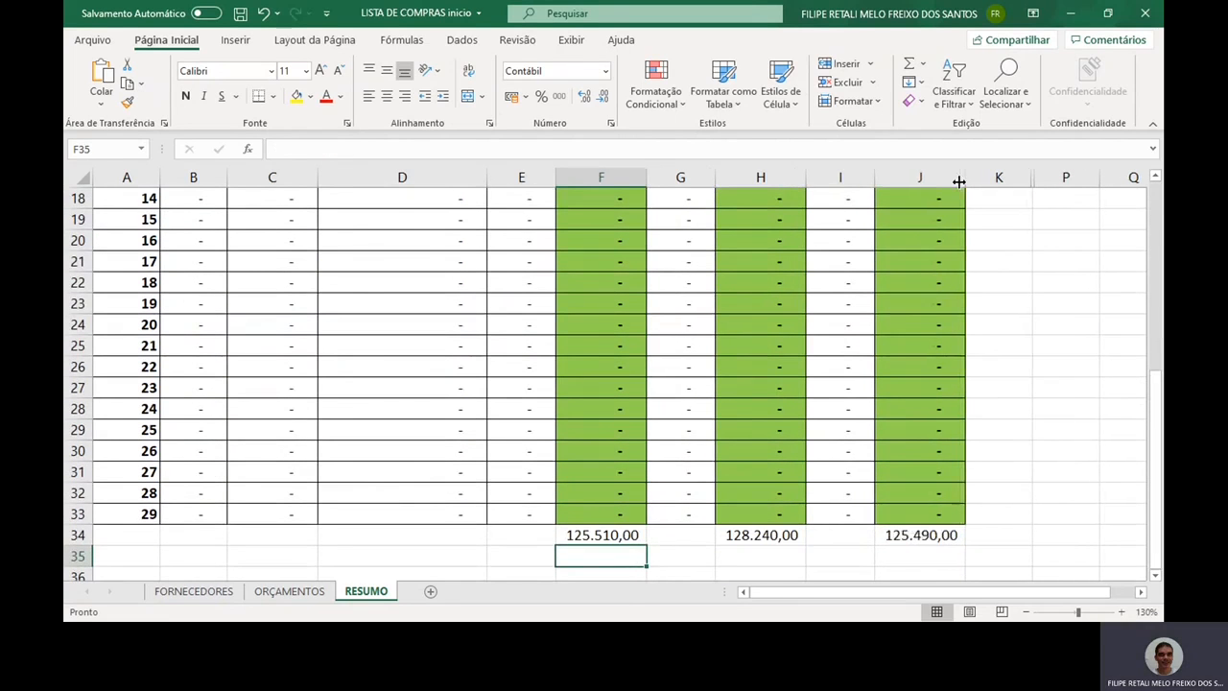
pyautogui.click(622, 539)
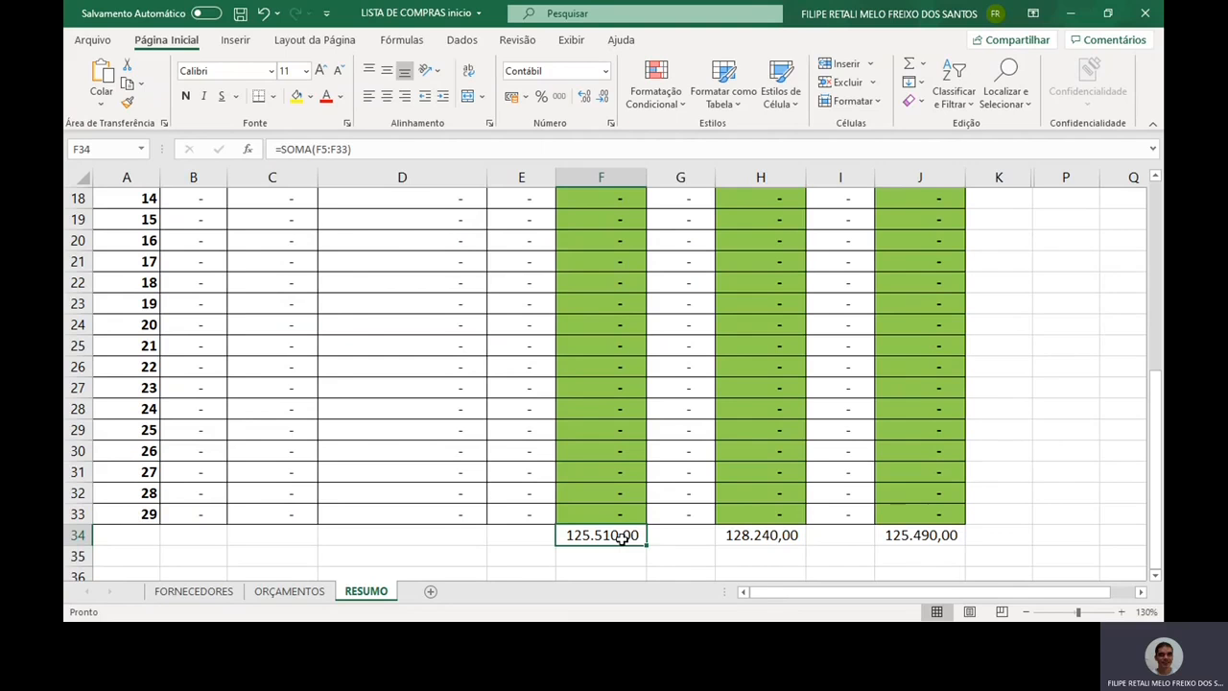
pyautogui.hotkey('ctrl', 'Up')
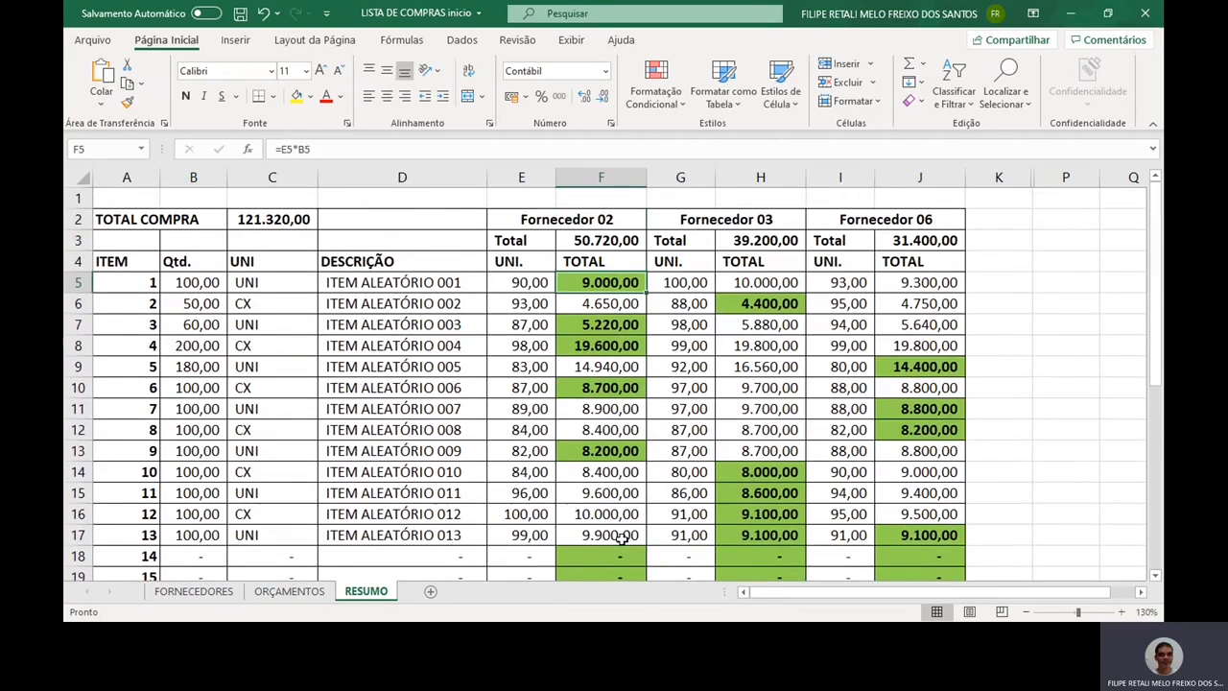
# Delete supplier columns E to J from the RESUMO sheet and clear the TOTAL COMPRA formula in C2.
pyautogui.moveTo(542, 179); pyautogui.dragTo(919, 182)
pyautogui.rightClick(919, 182)
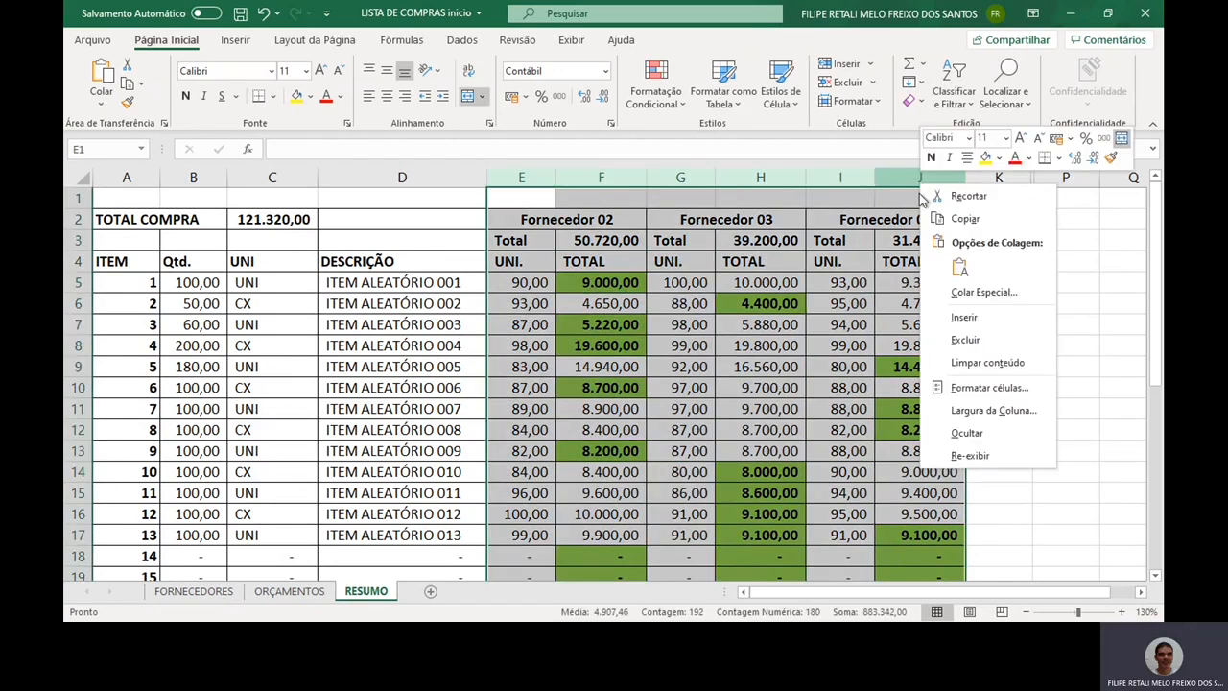
pyautogui.click(958, 335)
pyautogui.click(294, 219)
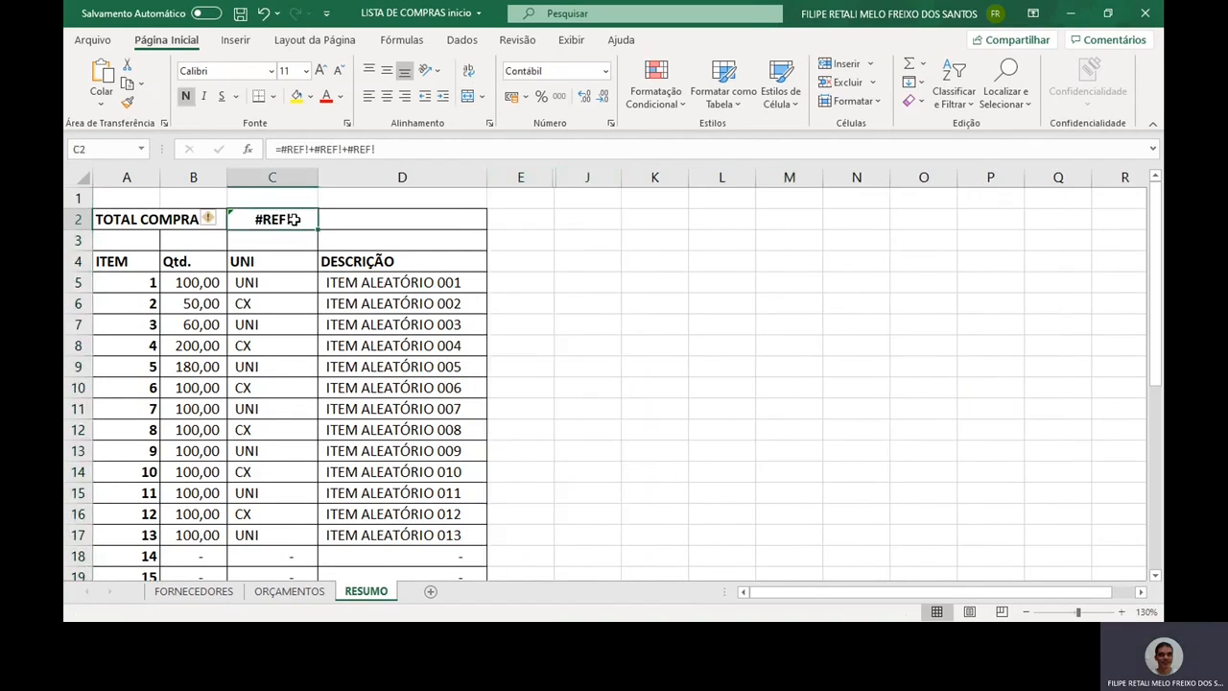
pyautogui.press('Delete')
# On the FORNECEDORES sheet, change the code of Fornecedor 15 to 15 in cell A16.
pyautogui.moveTo(207, 279); pyautogui.dragTo(207, 278)
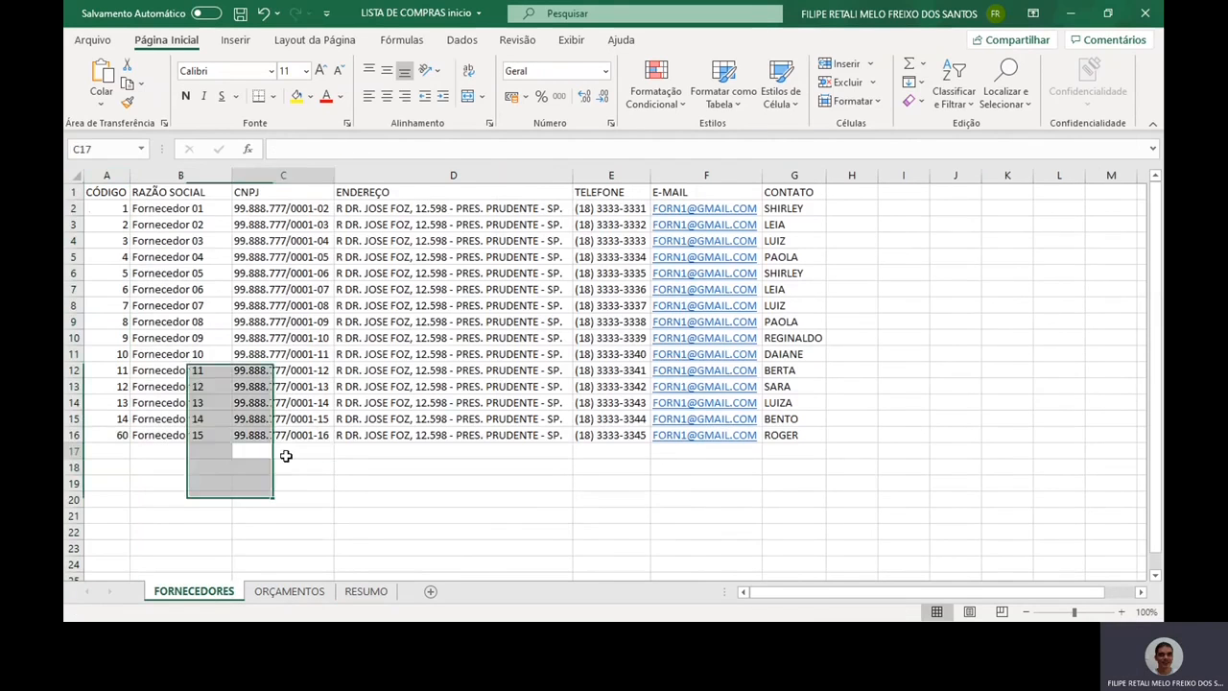
pyautogui.click(285, 455)
pyautogui.press('Up')
pyautogui.hotkey('ctrl', 'Home')
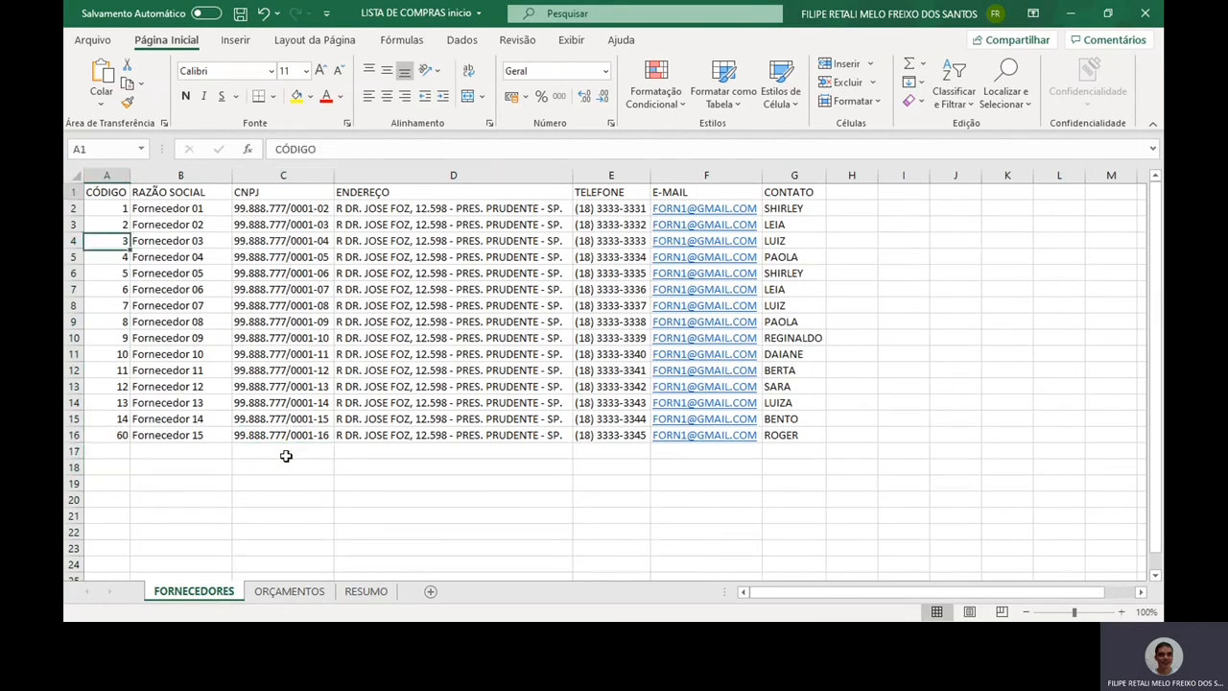
pyautogui.hotkey('ctrl', 'Down')
pyautogui.write('15')
pyautogui.press('Return')
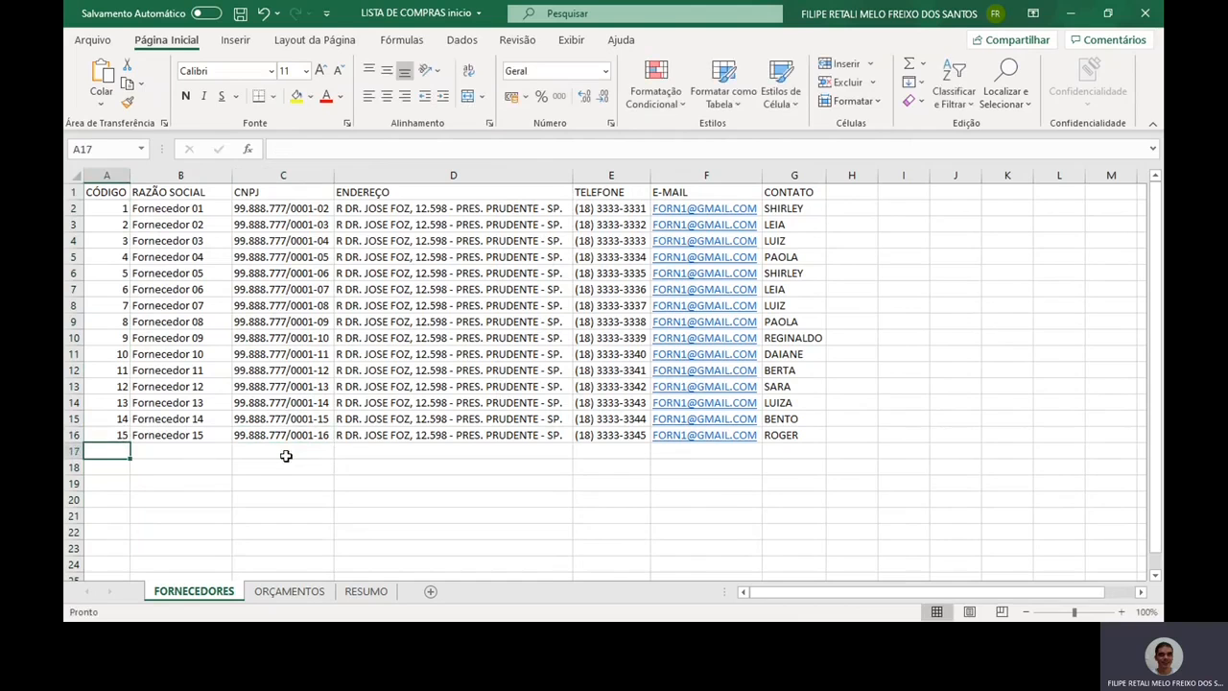
# Examine the supplier register's codes, company names and contact columns on the FORNECEDORES sheet.
pyautogui.click(116, 208)
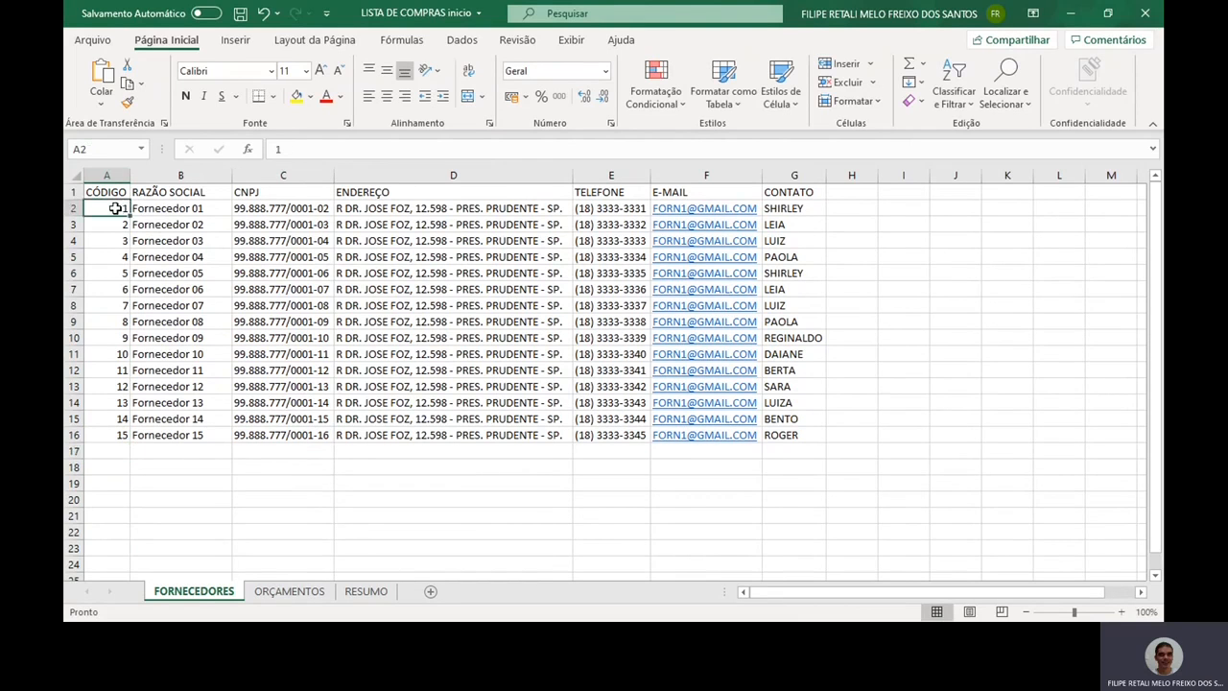
pyautogui.hotkey('ctrl', 'Down')
pyautogui.press('Right')
pyautogui.hotkey('ctrl', 'Up')
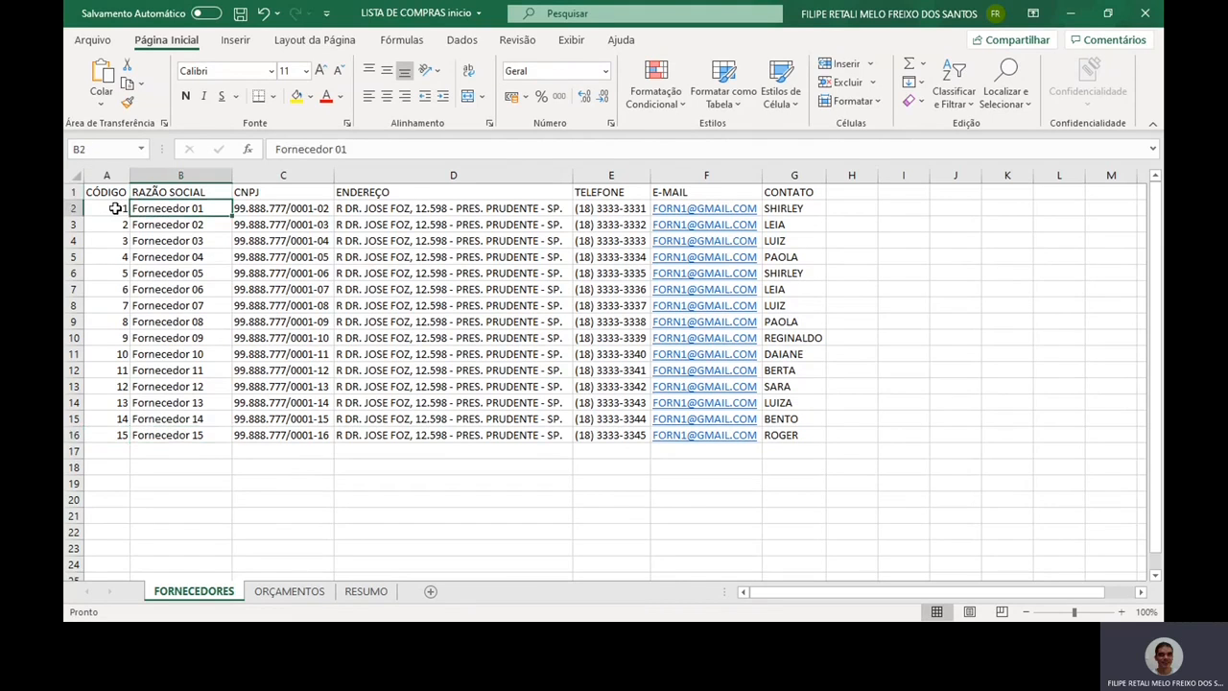
pyautogui.press('Right')
pyautogui.hotkey('ctrl', 'Right')
pyautogui.hotkey('ctrl', 'Left')
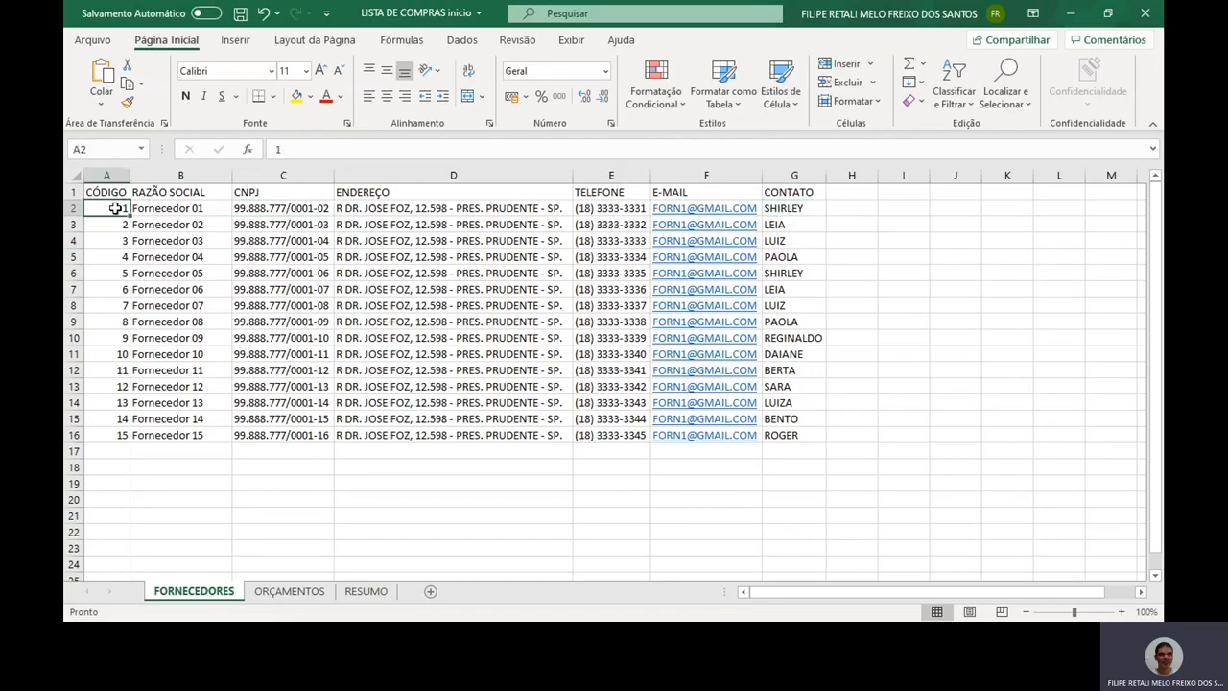
pyautogui.hotkey('ctrl', 'Right')
pyautogui.hotkey('ctrl', 'shift', 'Left')
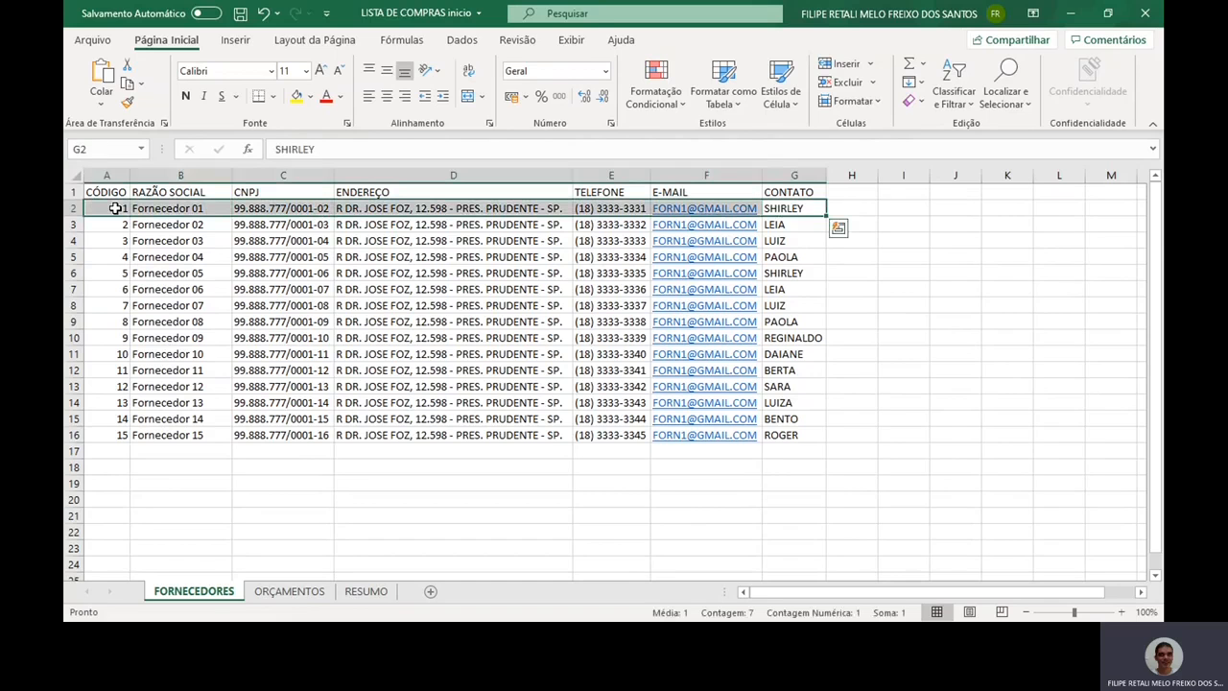
# On the ORÇAMENTOS sheet, clear the supplier name formulas in cells E3 to G3.
pyautogui.click(289, 591)
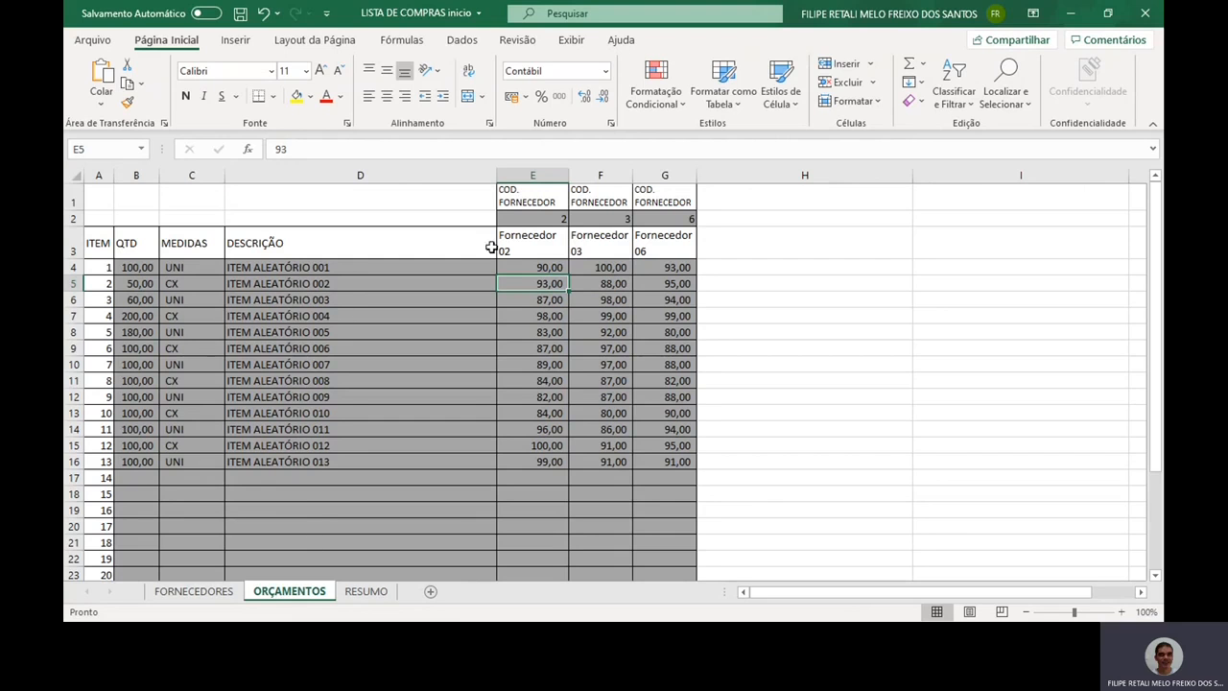
pyautogui.click(537, 234)
pyautogui.hotkey('ctrl', 'shift', 'Right')
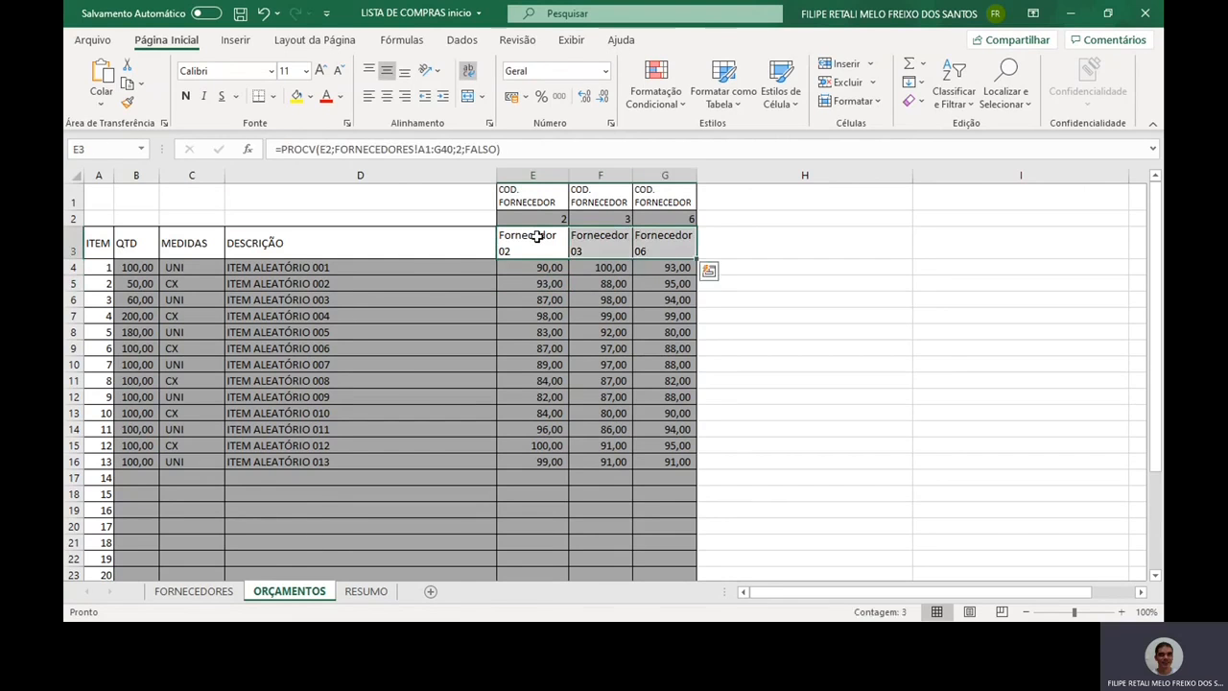
pyautogui.press('Delete')
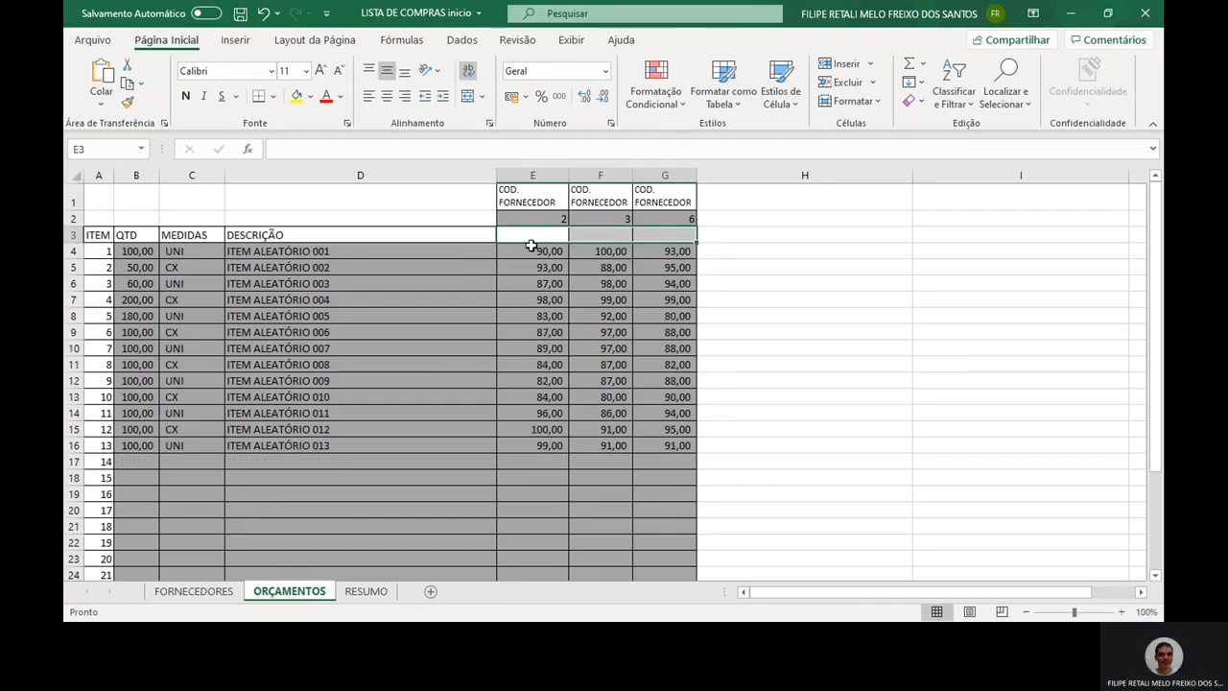
# Examine the quantities, units, descriptions and supplier prices of the 13 items on the ORÇAMENTOS sheet.
pyautogui.press('Down')
pyautogui.press('Down')
pyautogui.click(151, 254)
pyautogui.hotkey('ctrl', 'Down')
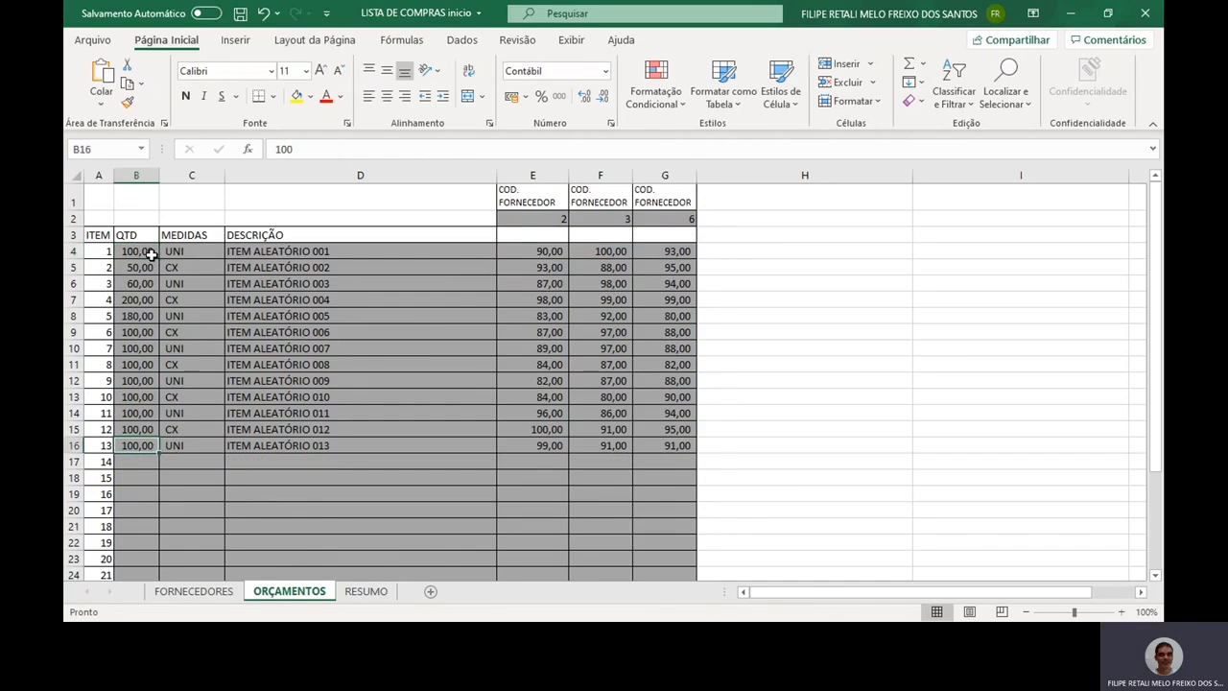
pyautogui.hotkey('ctrl', 'shift', 'Right')
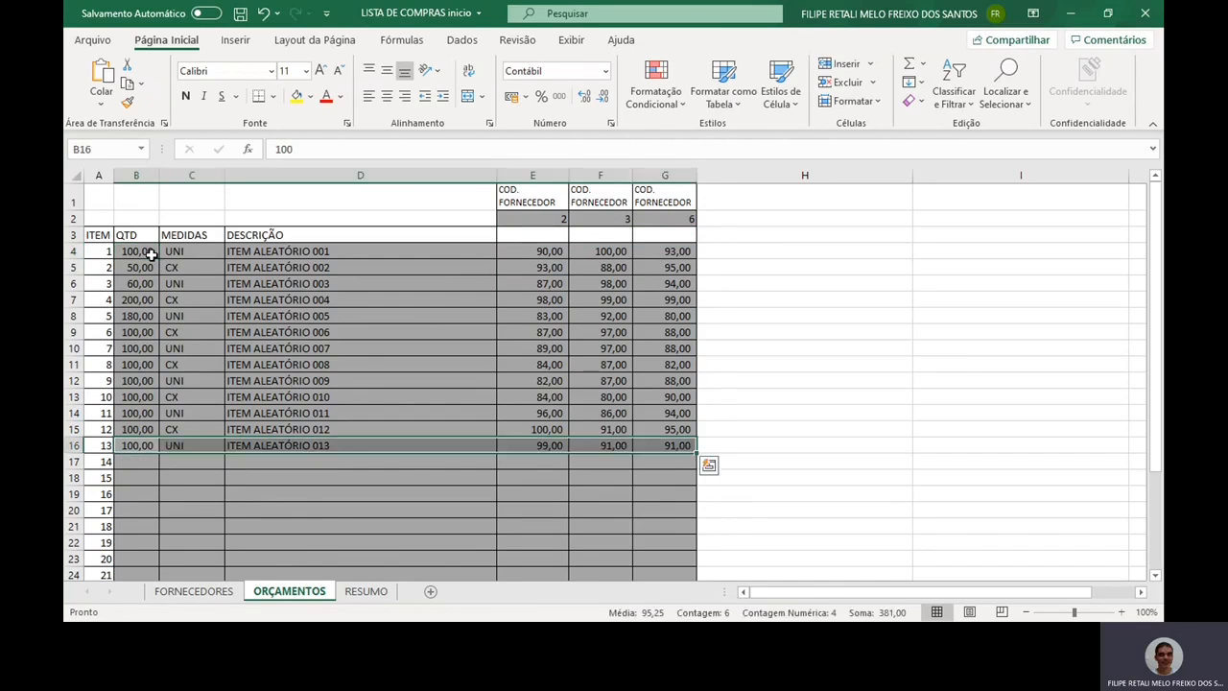
pyautogui.press('Right')
pyautogui.press('Right')
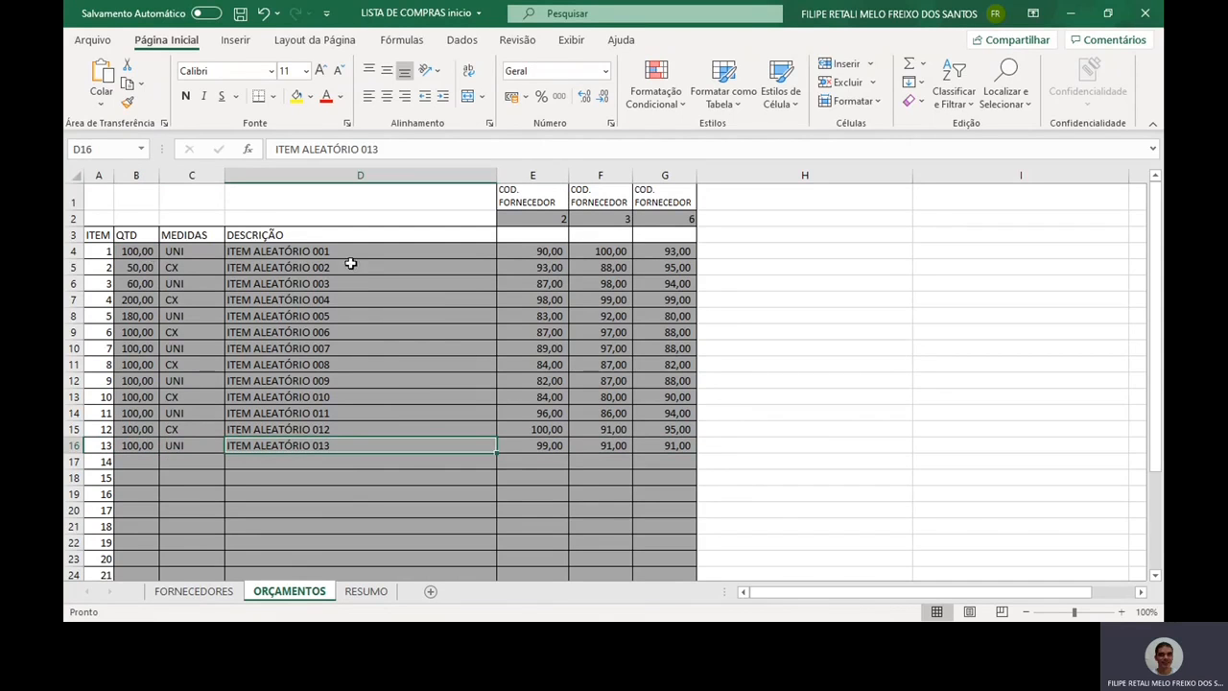
pyautogui.moveTo(354, 252); pyautogui.dragTo(348, 446)
pyautogui.moveTo(556, 252); pyautogui.dragTo(687, 441)
pyautogui.moveTo(137, 254); pyautogui.dragTo(137, 441)
# In cell E3 of the ORÇAMENTOS sheet, start a PROCV formula that looks up the supplier code in E2.
pyautogui.click(545, 235)
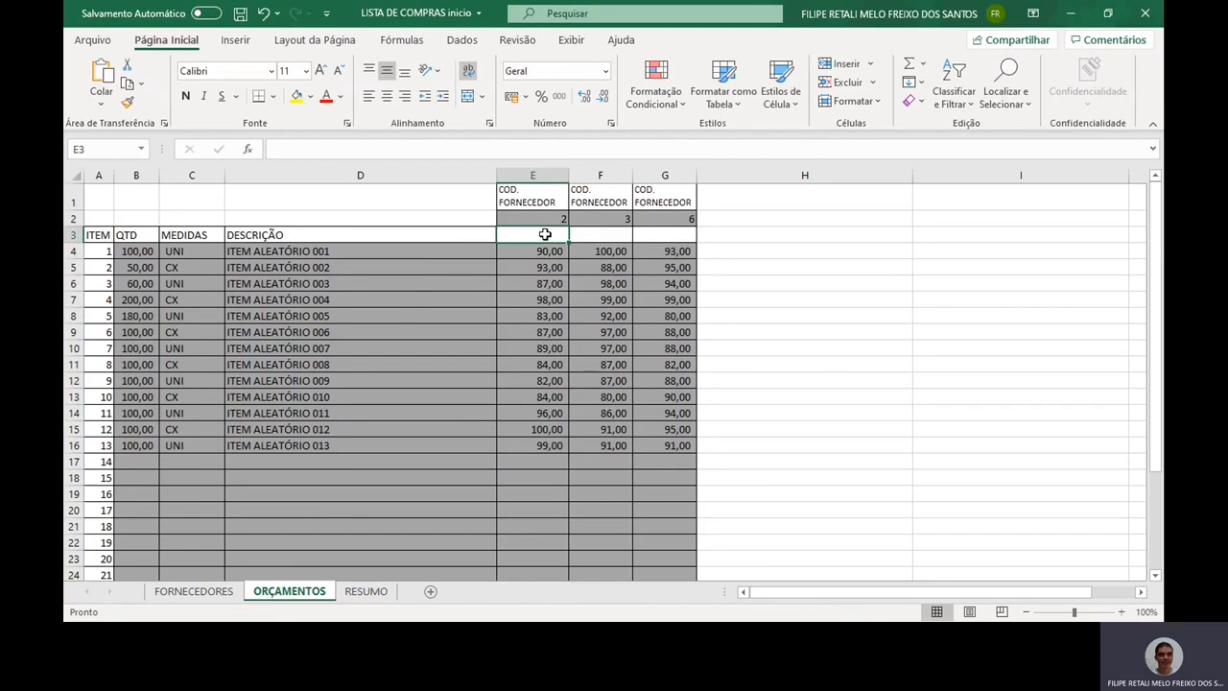
pyautogui.click(534, 170)
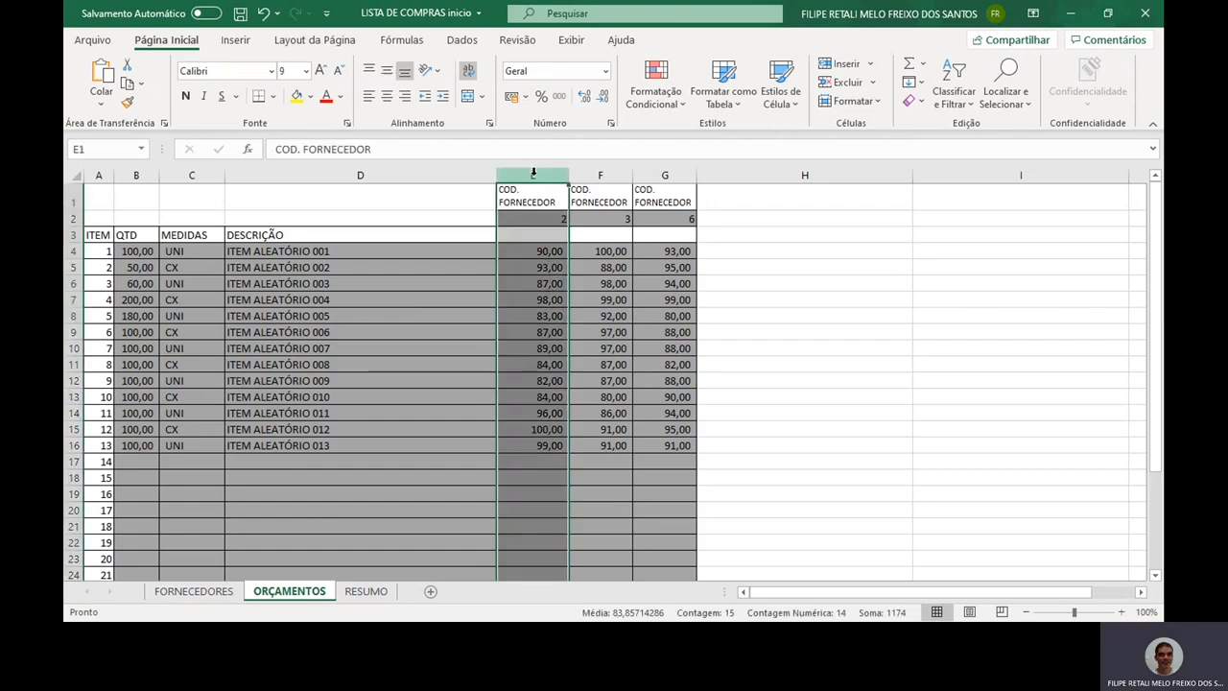
pyautogui.click(521, 236)
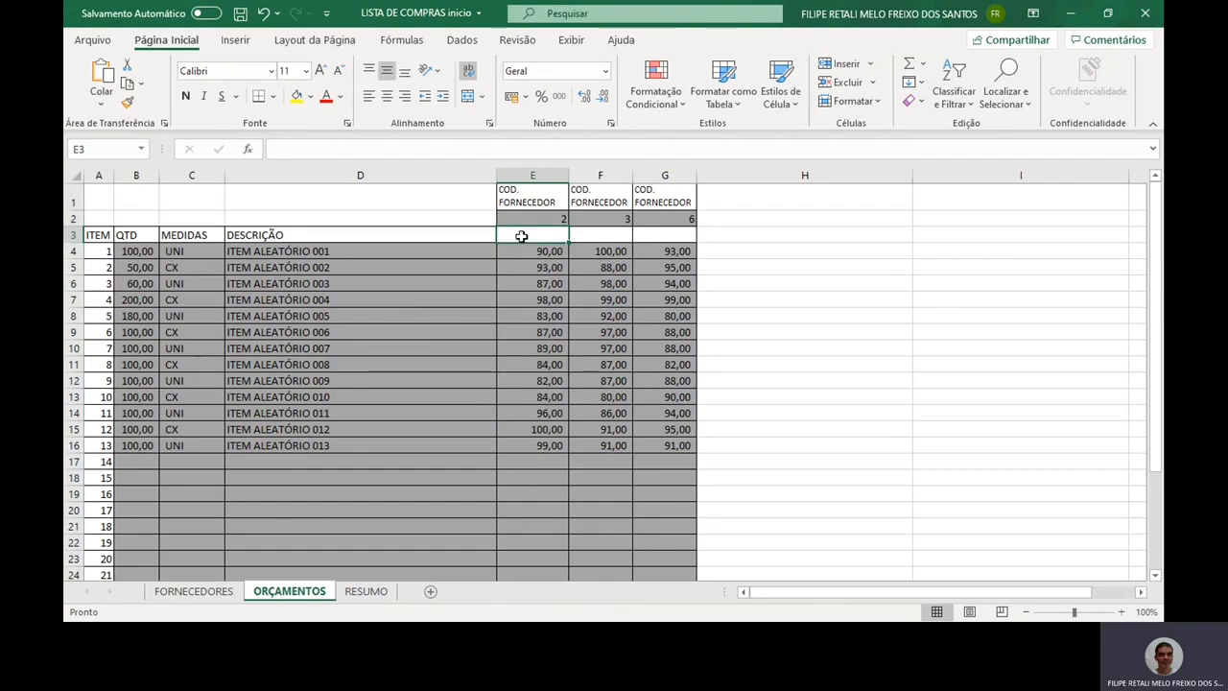
pyautogui.write('=procv')
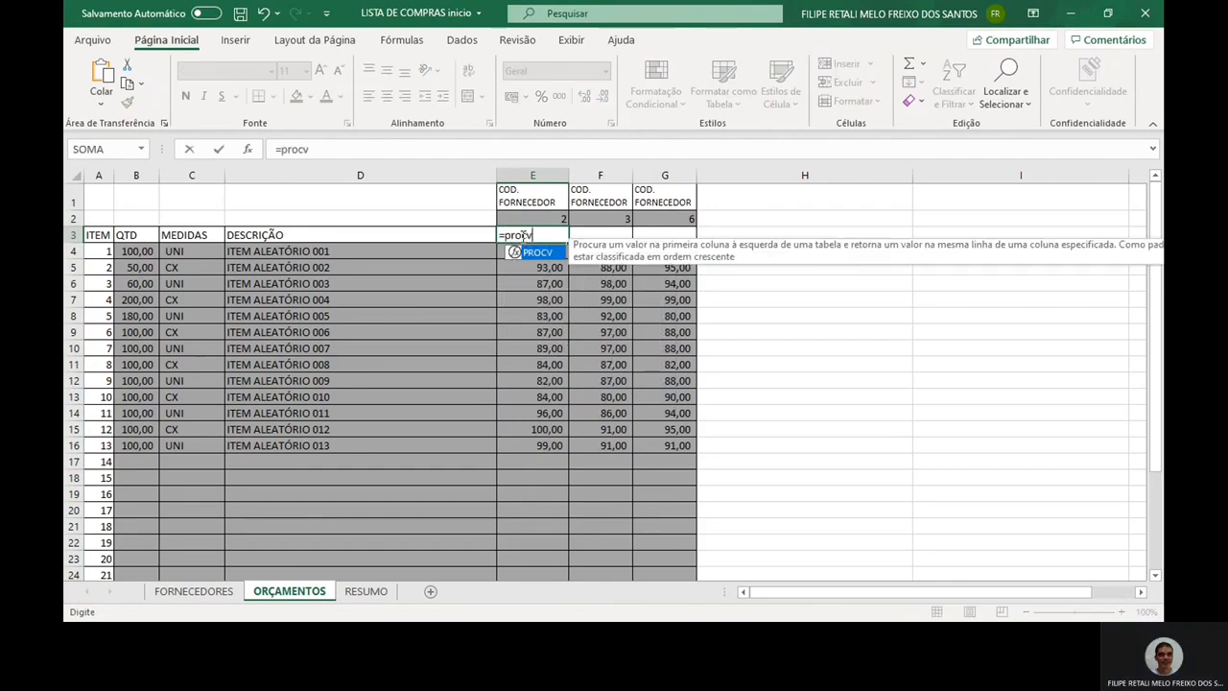
pyautogui.press('Tab')
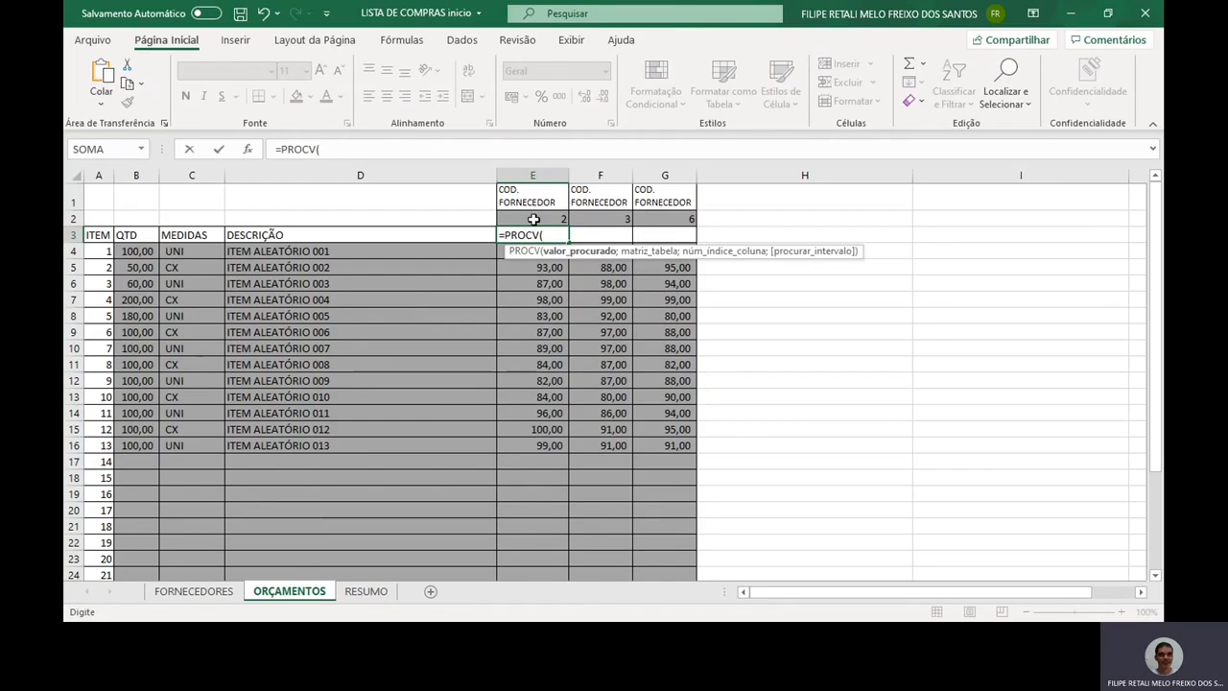
pyautogui.click(533, 220)
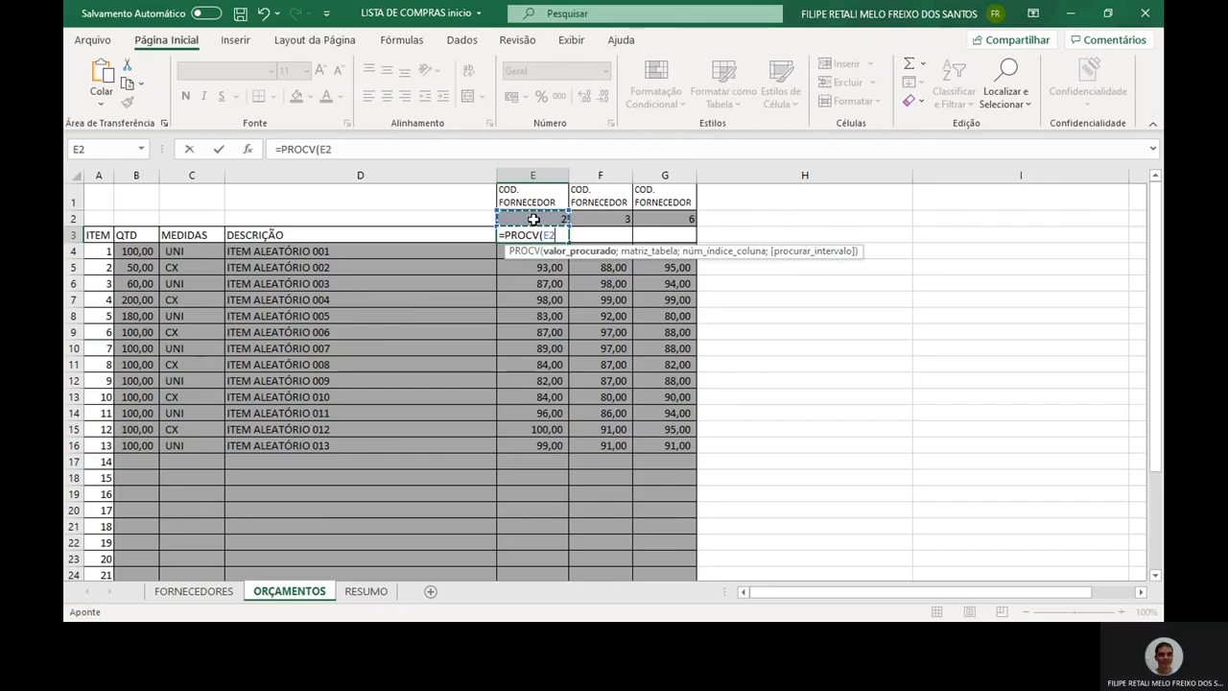
pyautogui.write(';')
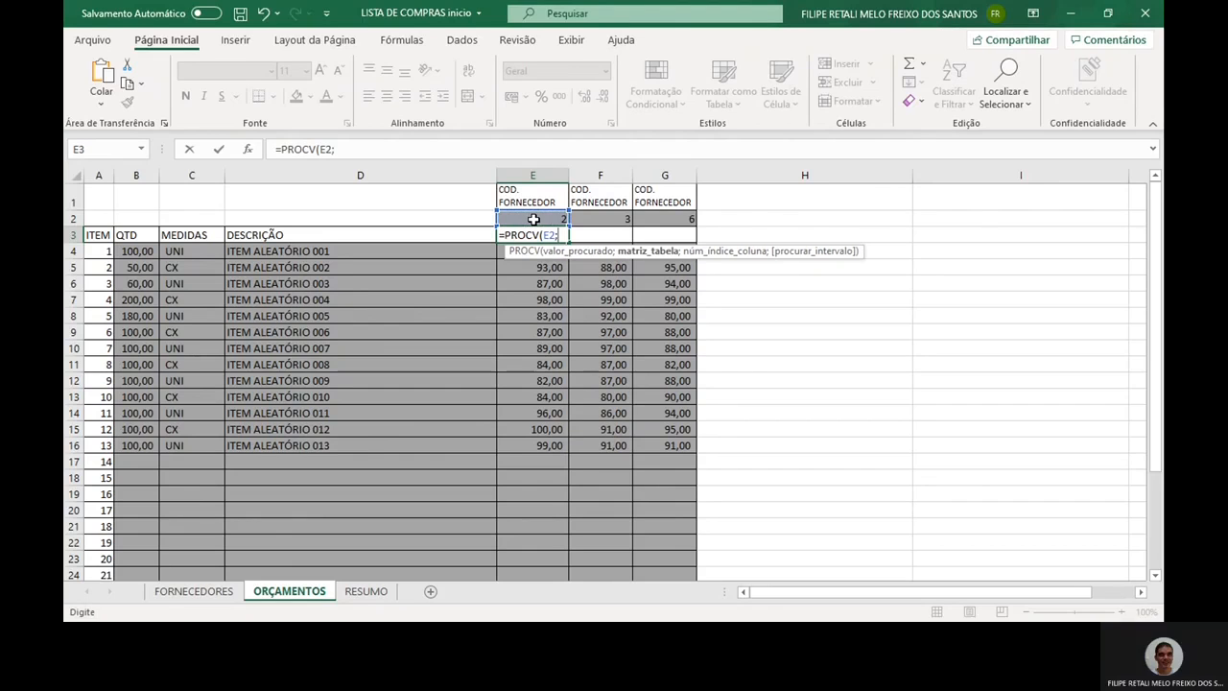
# Set the PROCV lookup table to FORNECEDORES!A1:G100, extending the range beyond the registered suppliers.
pyautogui.click(195, 592)
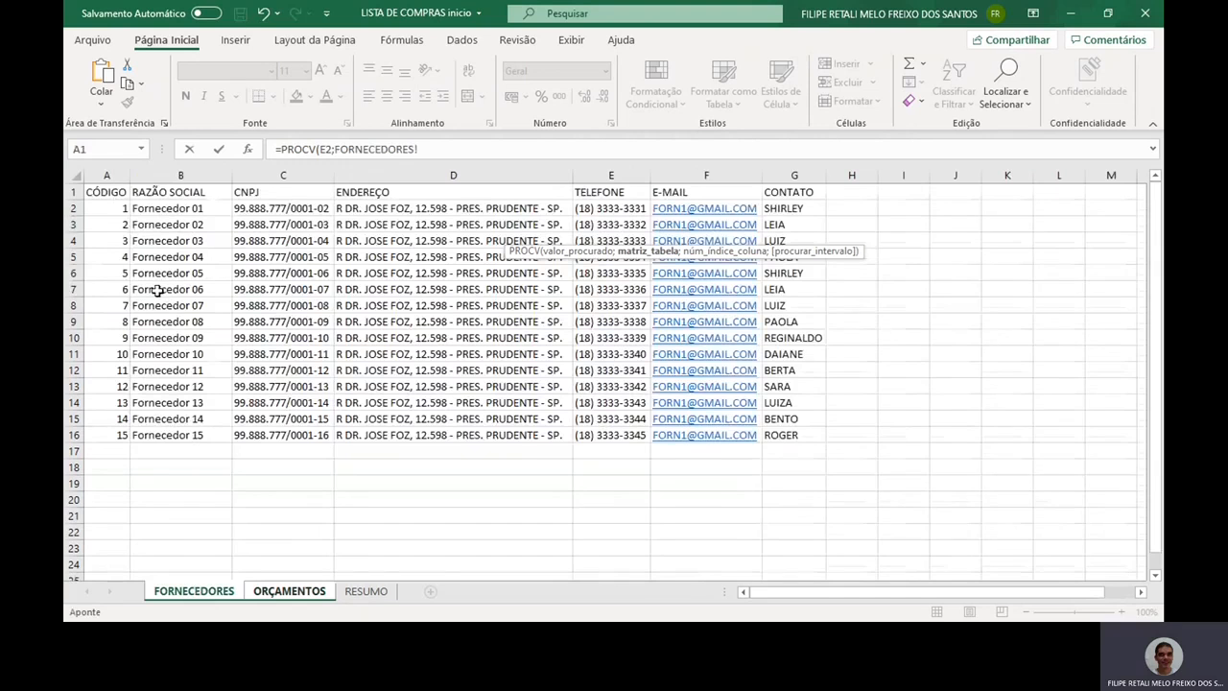
pyautogui.click(120, 195)
pyautogui.moveTo(120, 196); pyautogui.dragTo(823, 439)
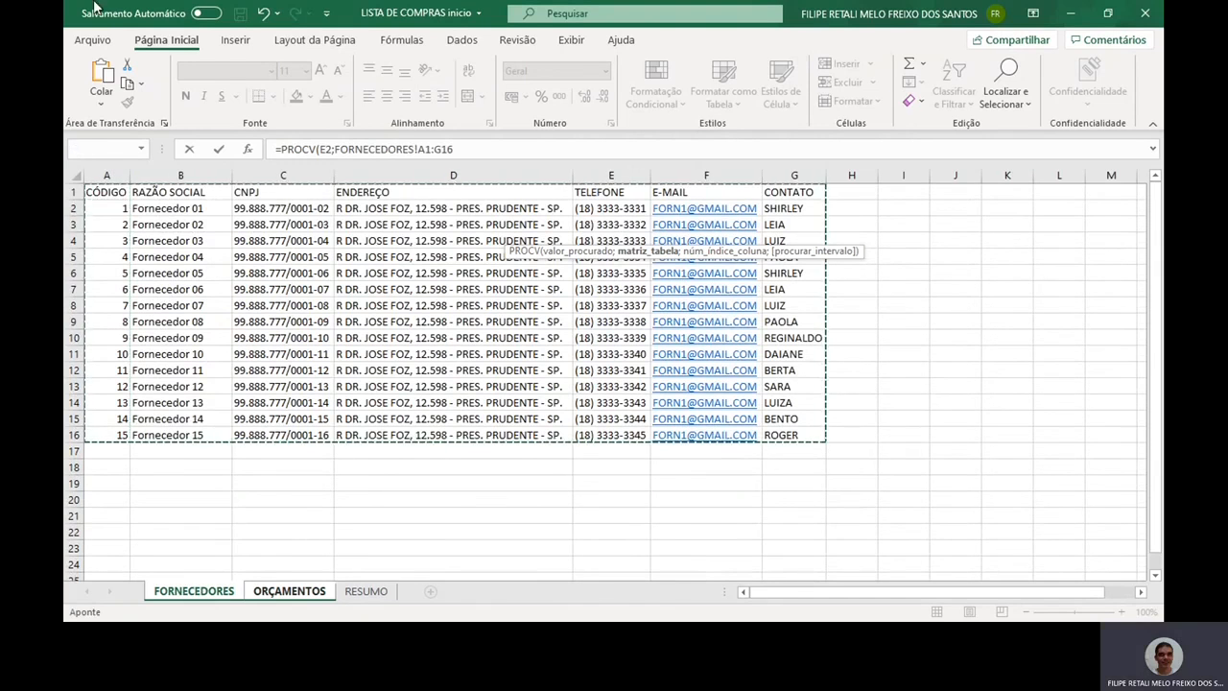
pyautogui.click(464, 152)
pyautogui.press('BackSpace')
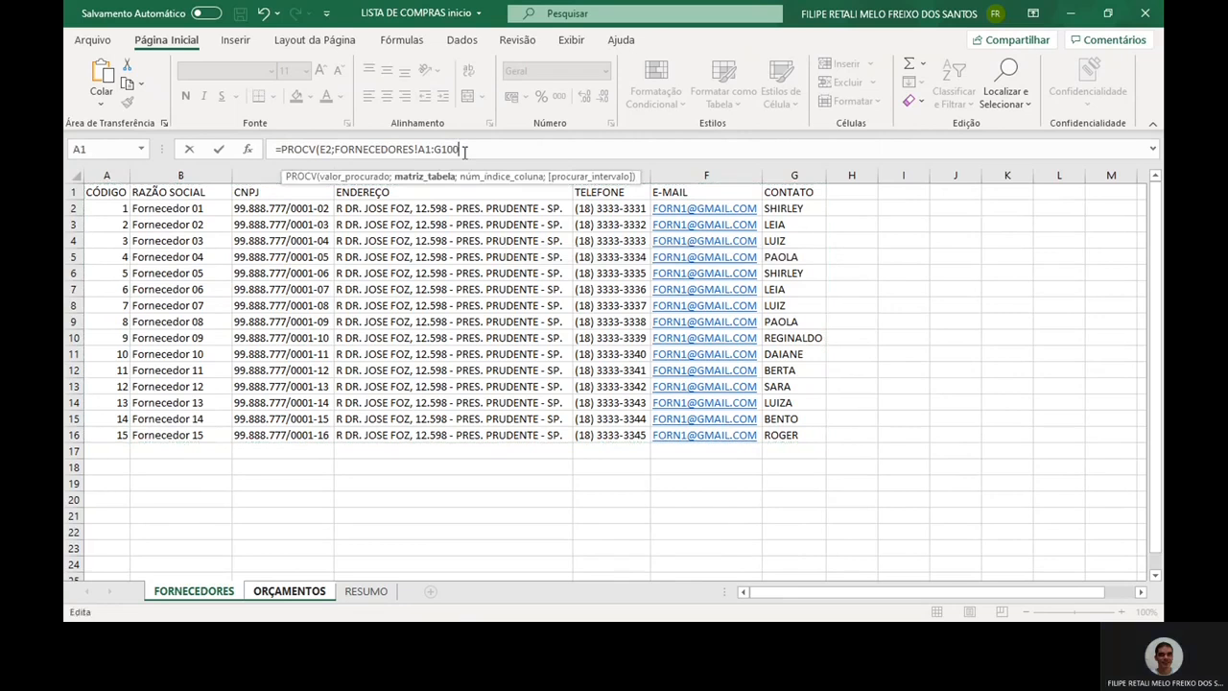
pyautogui.write('00')
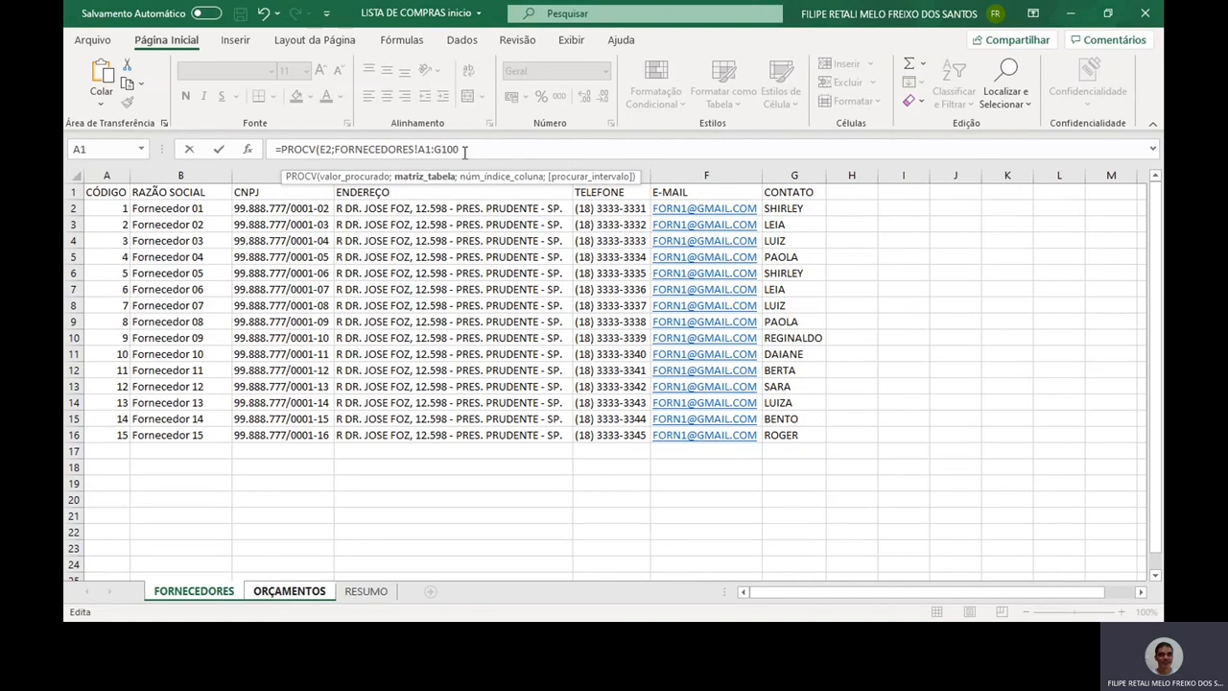
# Complete the E3 formula with column index 2 and FALSO for an exact match.
pyautogui.write(';2')
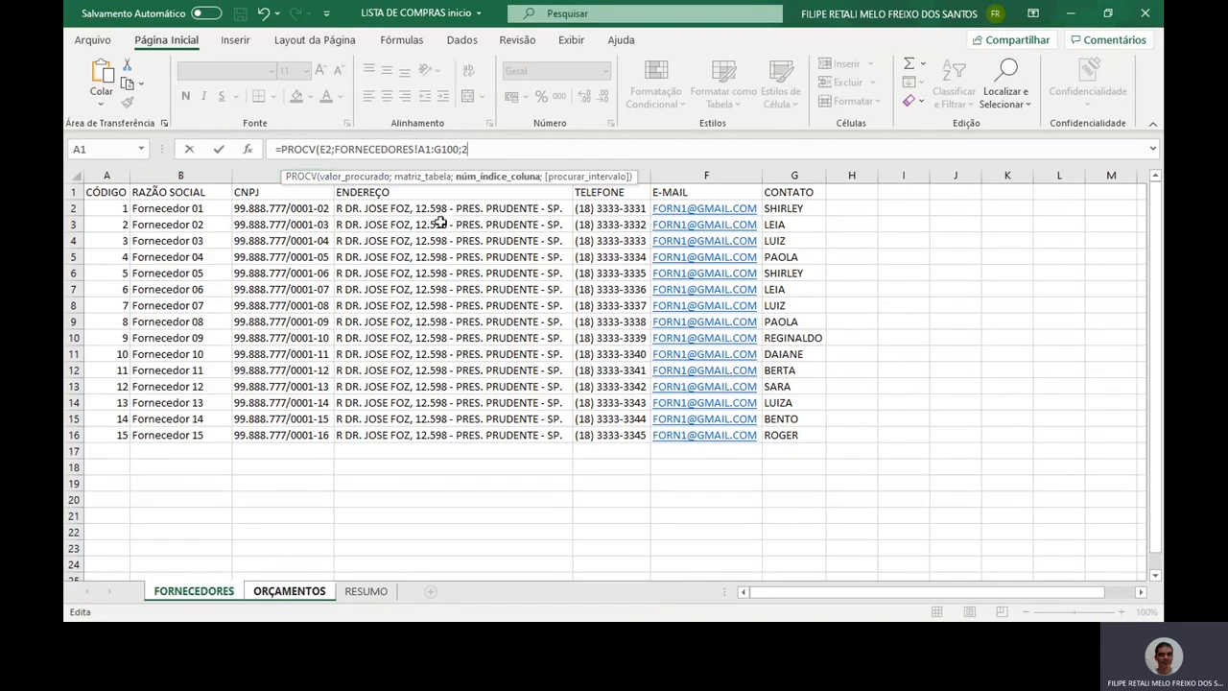
pyautogui.write(';')
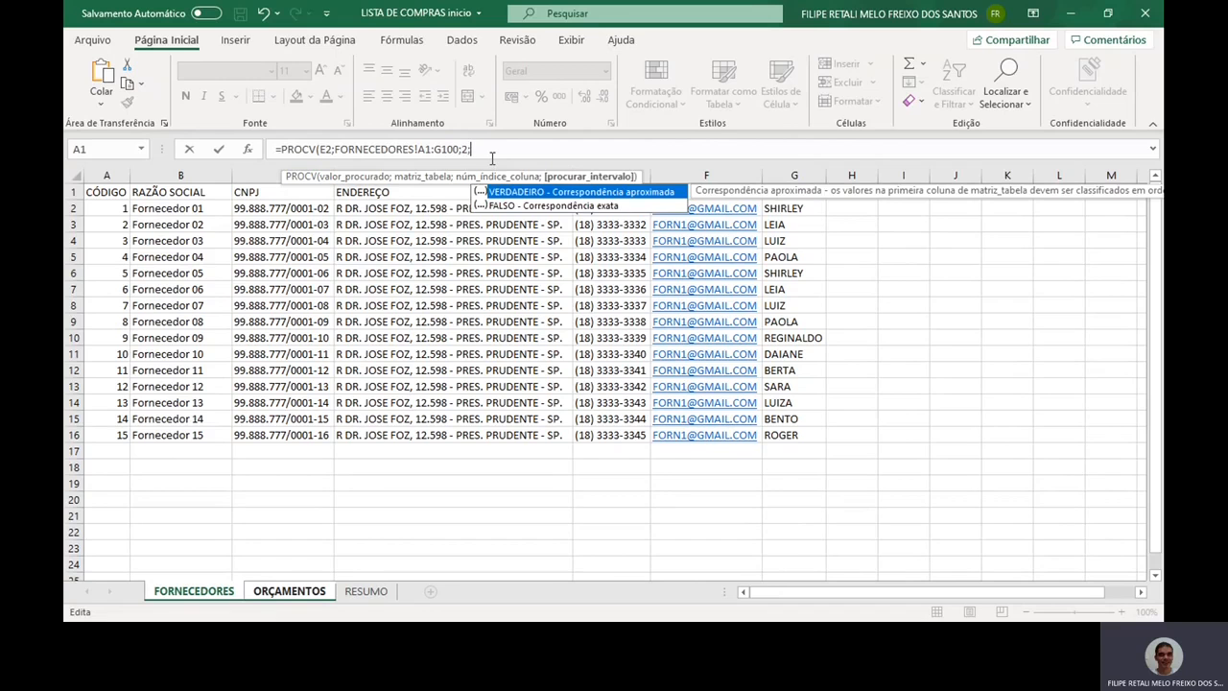
pyautogui.press('Down')
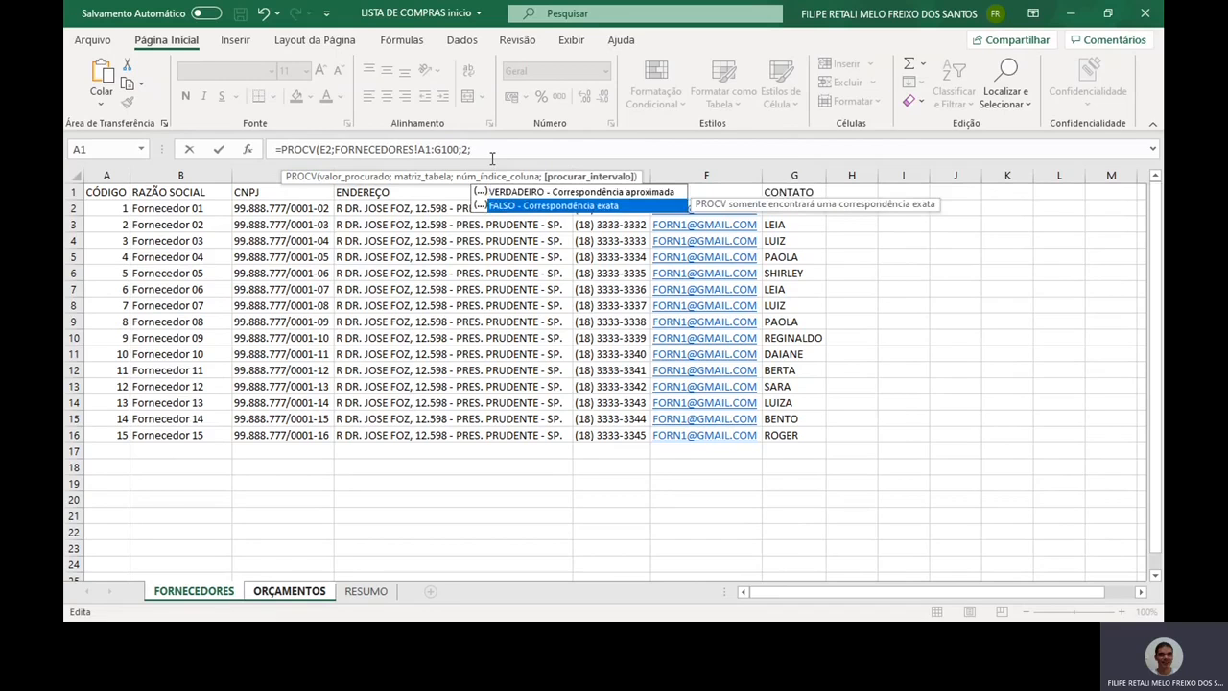
pyautogui.press('Escape')
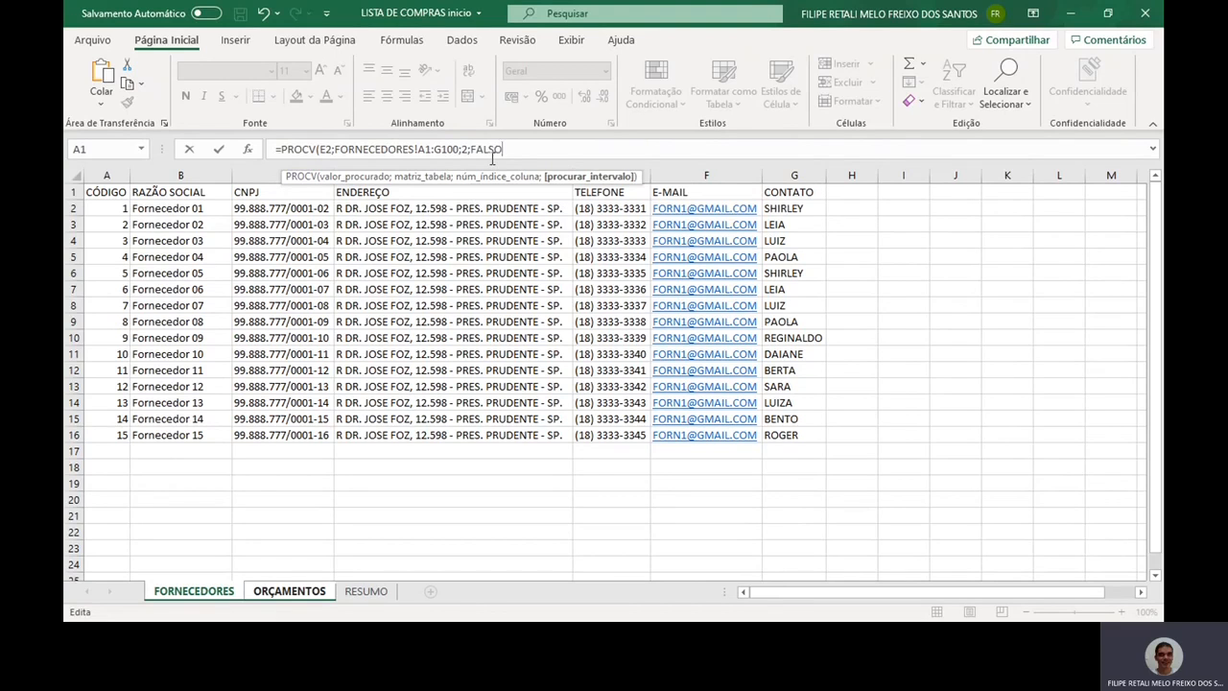
pyautogui.write('FALSO)')
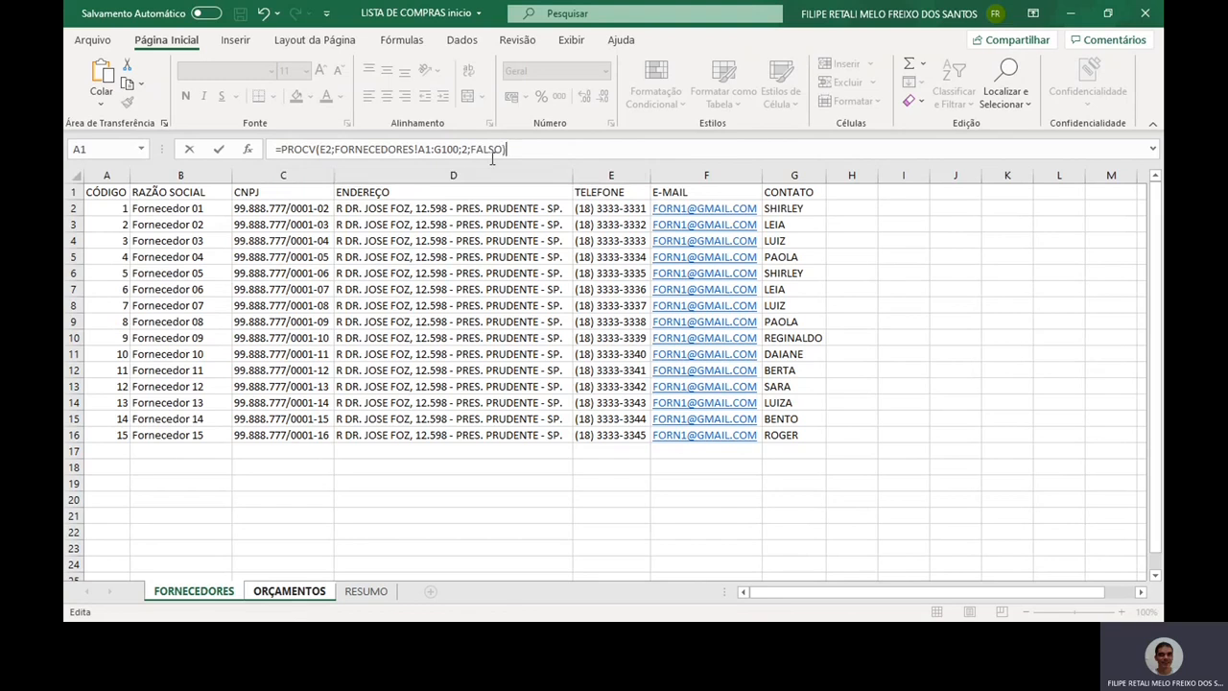
pyautogui.press('Return')
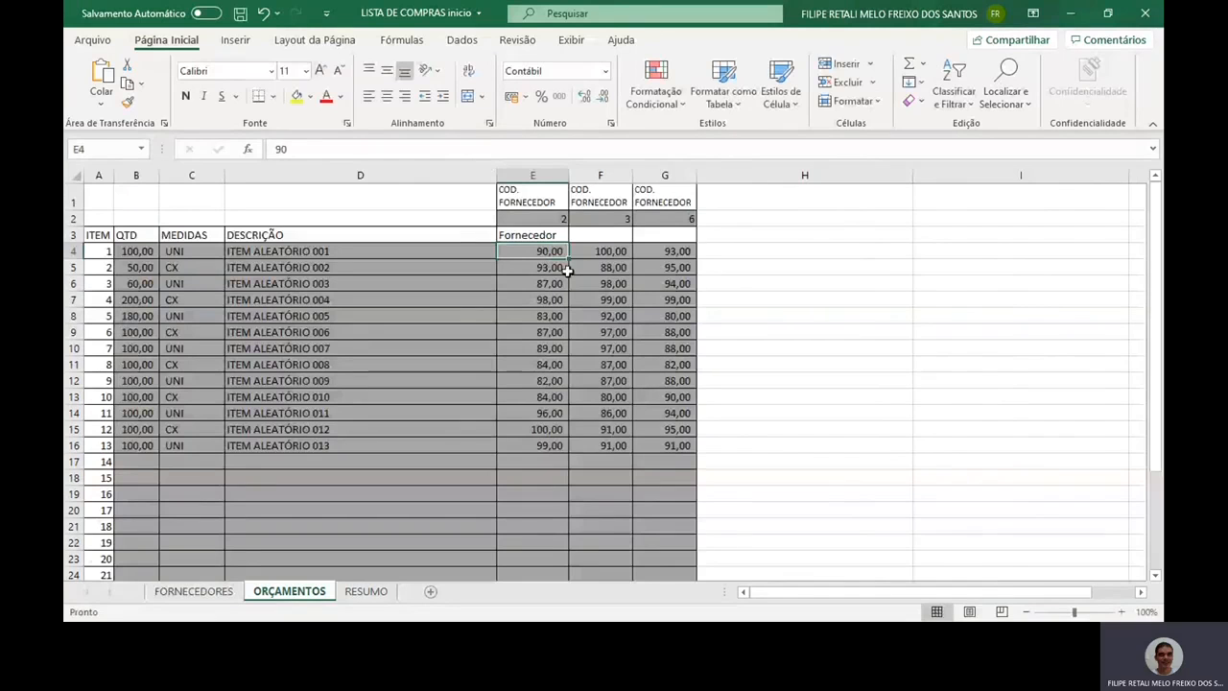
# Enter supplier code 1 in cell E2 and autofit the height of row 3 to the supplier name.
pyautogui.click(533, 234)
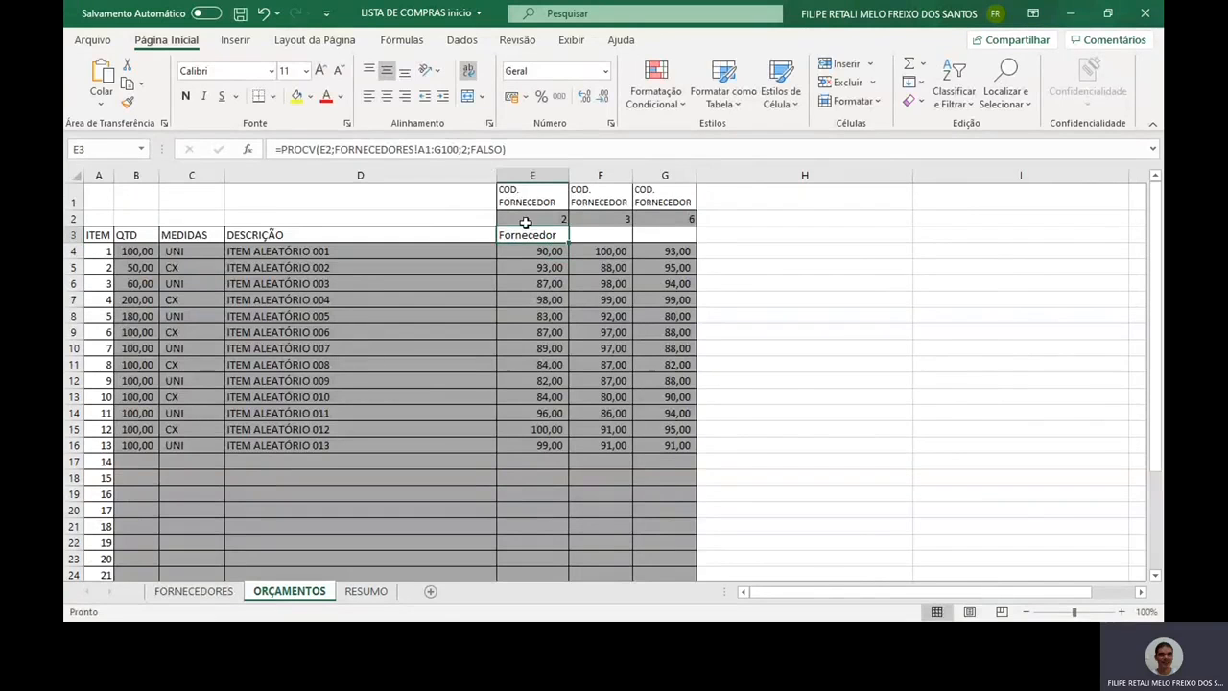
pyautogui.click(531, 219)
pyautogui.write('1')
pyautogui.press('Return')
pyautogui.doubleClick(74, 243)
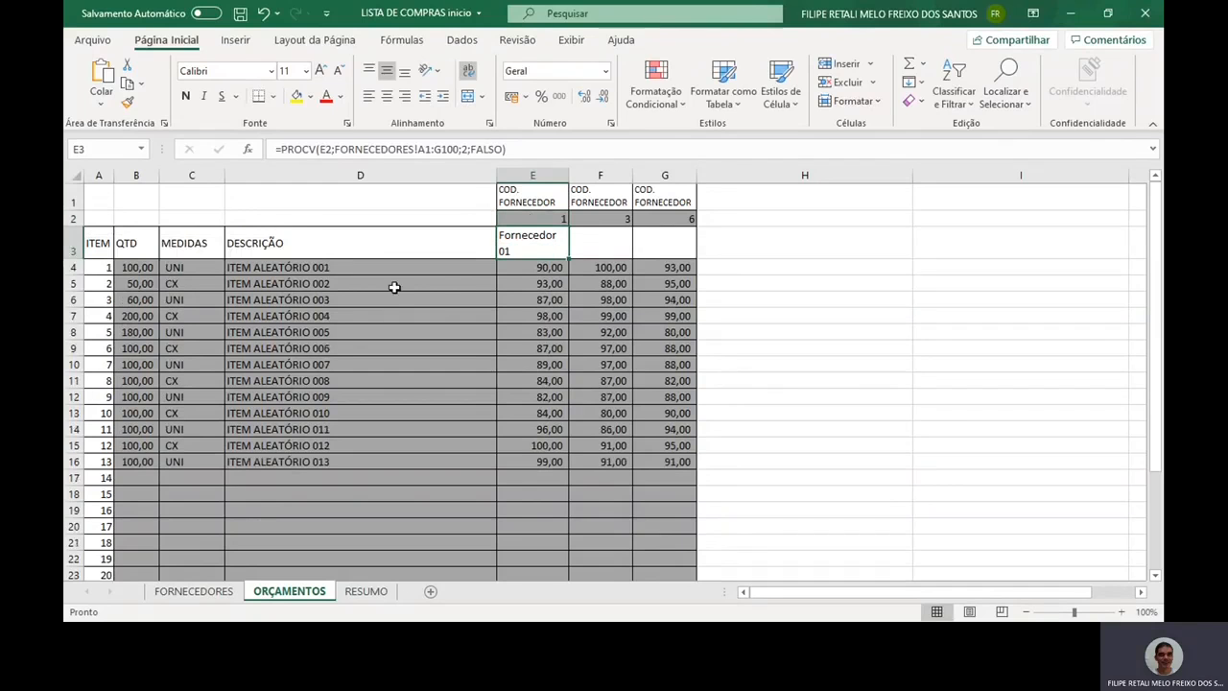
# Change the supplier code in cell E2 to 2 to test the lookup.
pyautogui.click(557, 217)
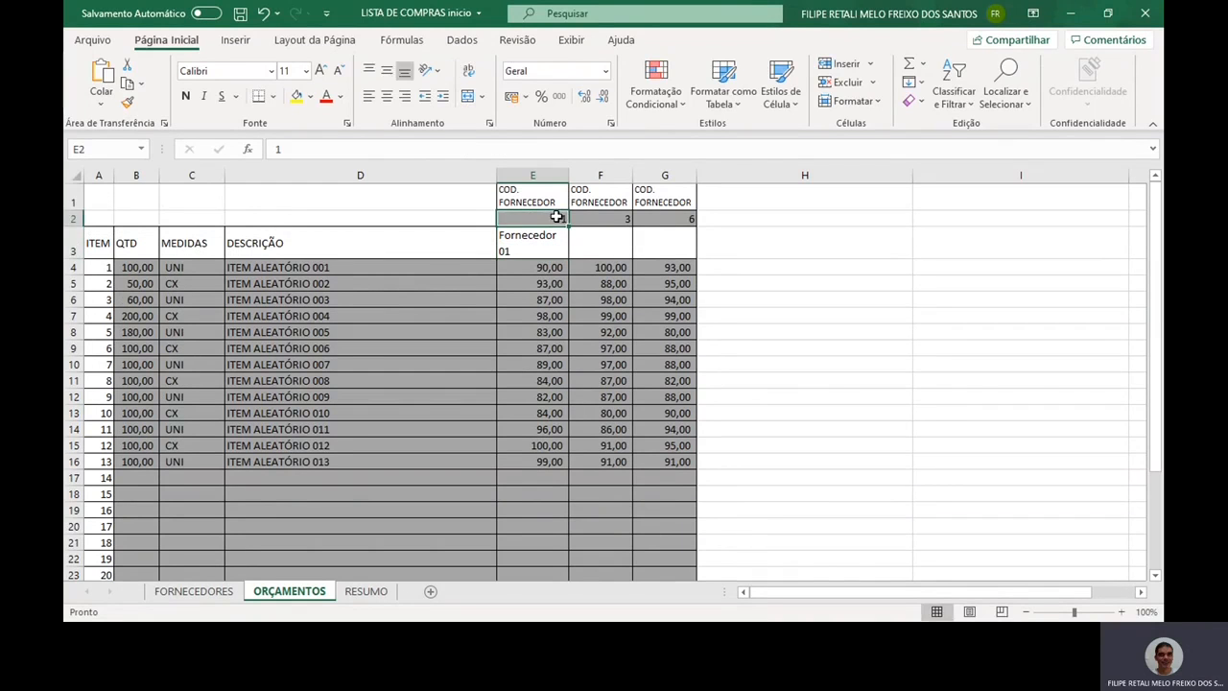
pyautogui.write('2')
pyautogui.press('Return')
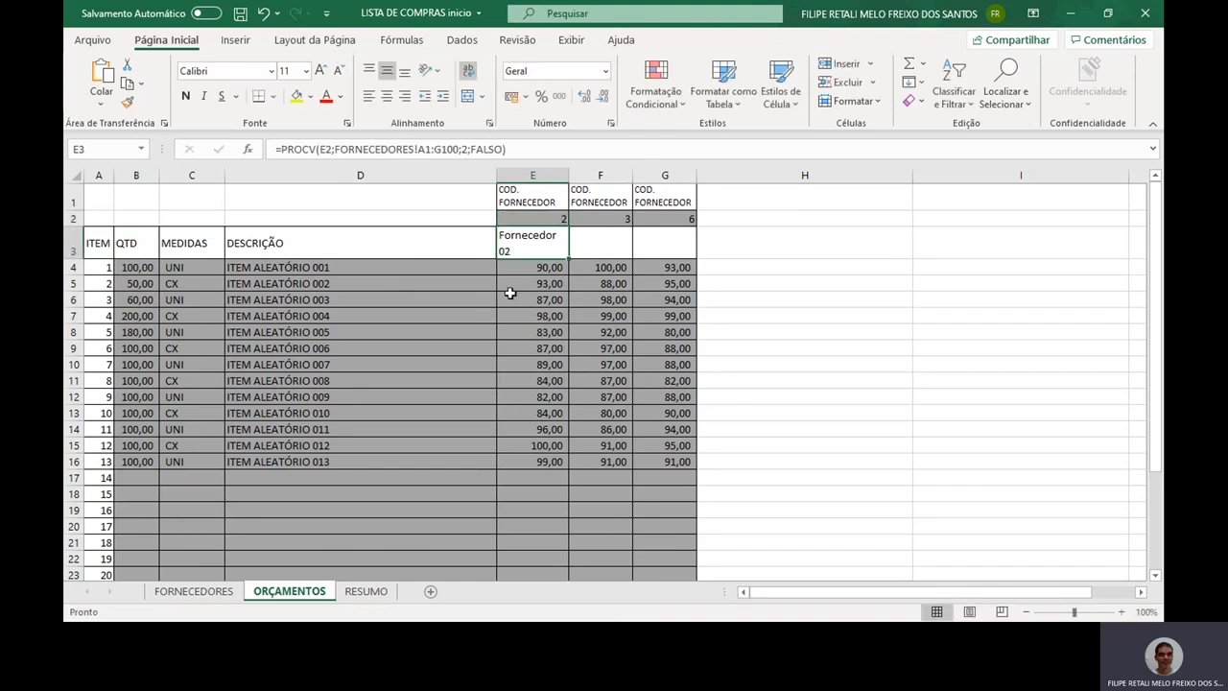
# On the FORNECEDORES sheet, rename the supplier with code 3 to "prudente forn" in cell B4.
pyautogui.click(194, 591)
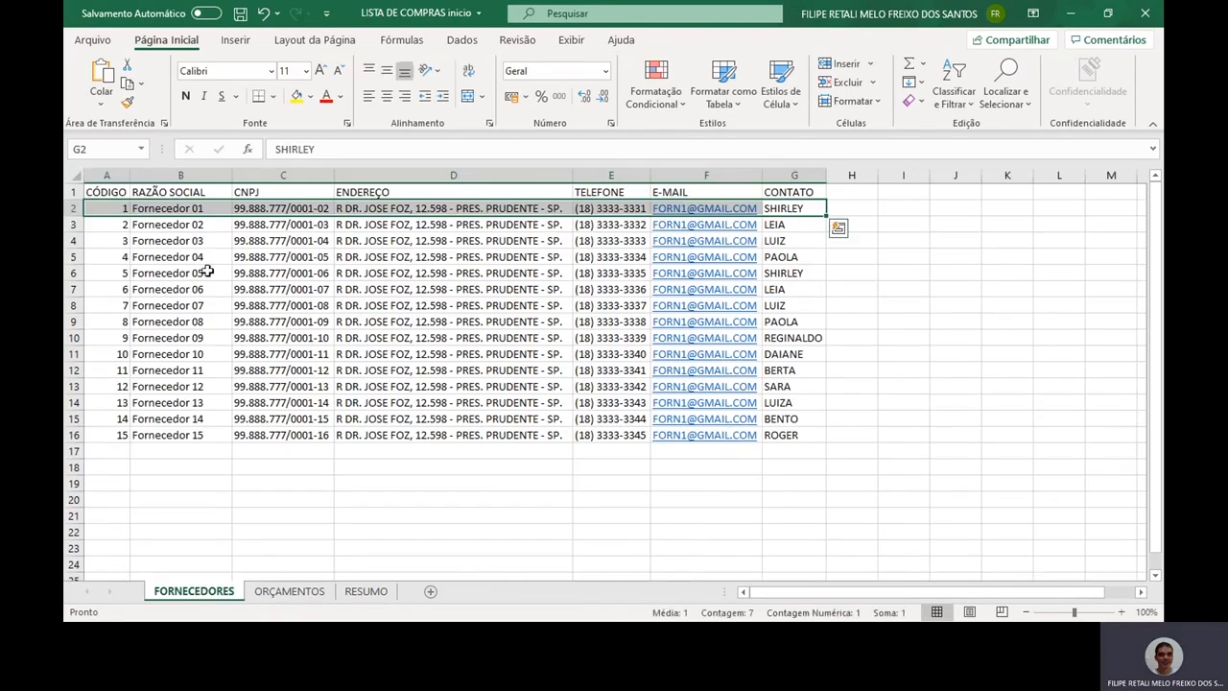
pyautogui.click(197, 226)
pyautogui.click(197, 240)
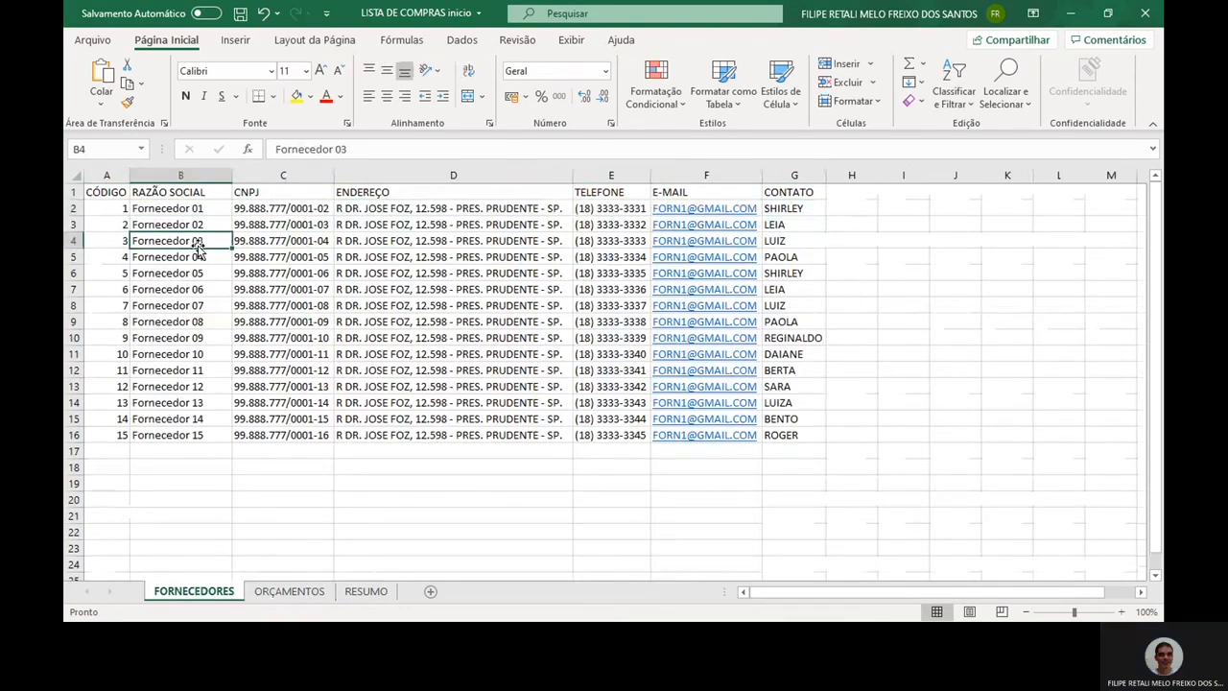
pyautogui.write('prudent')
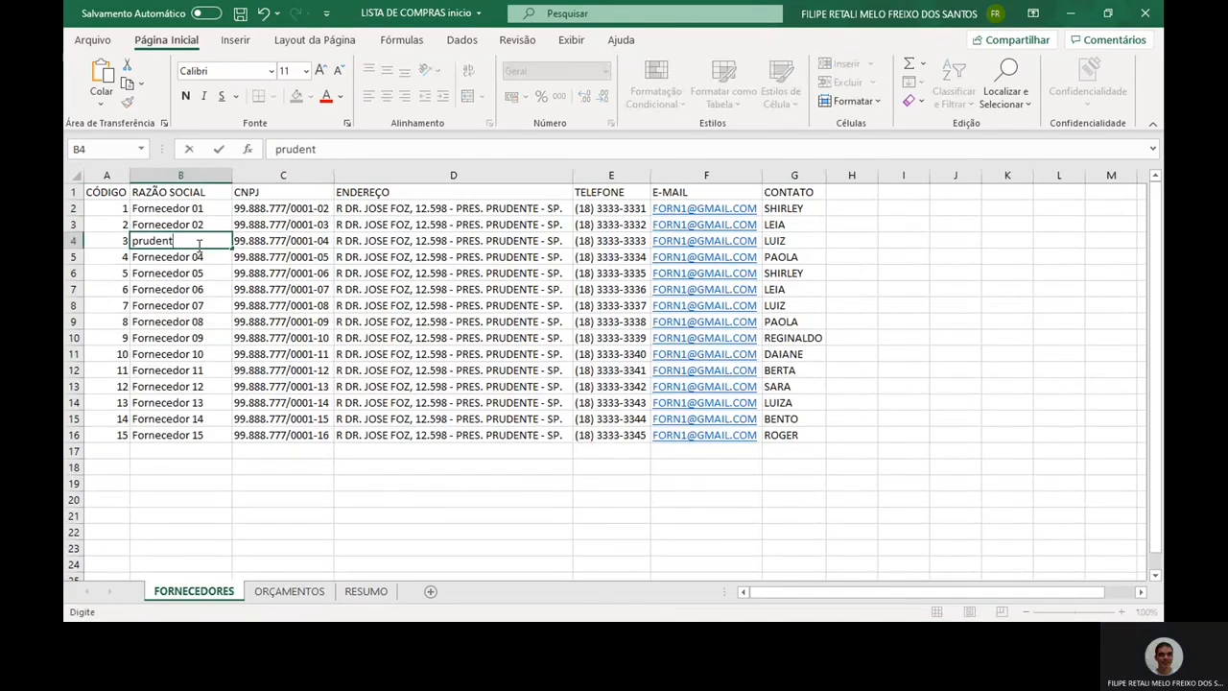
pyautogui.write('e forn')
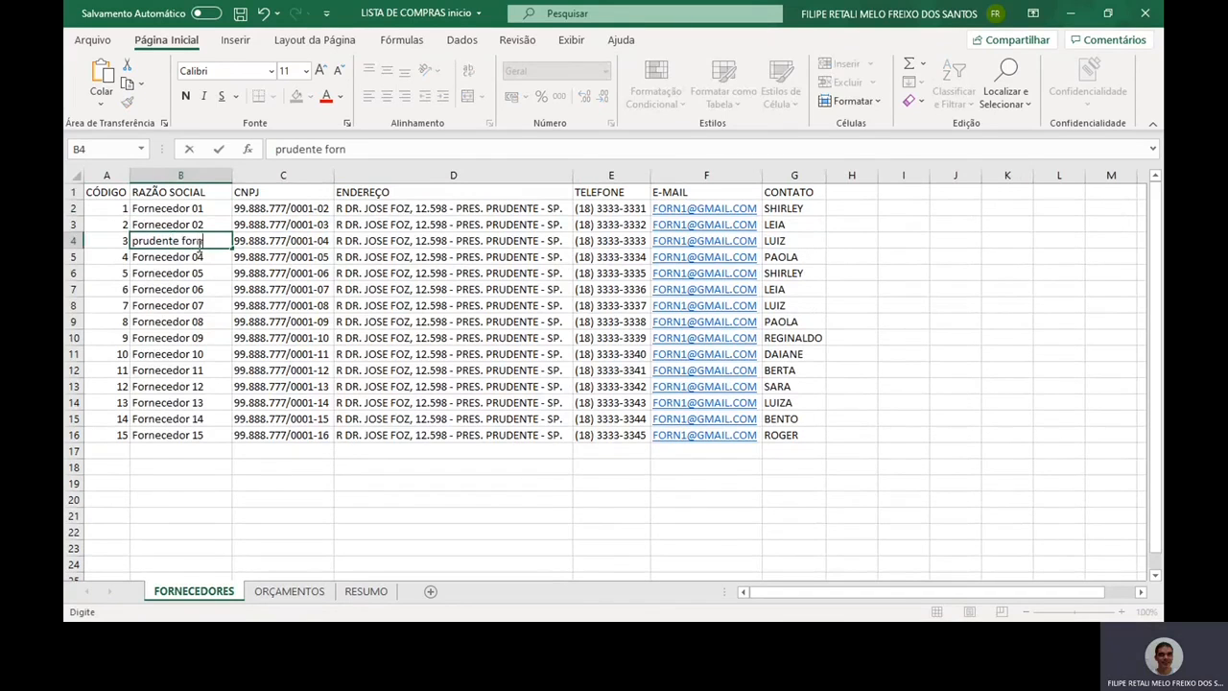
pyautogui.press('Return')
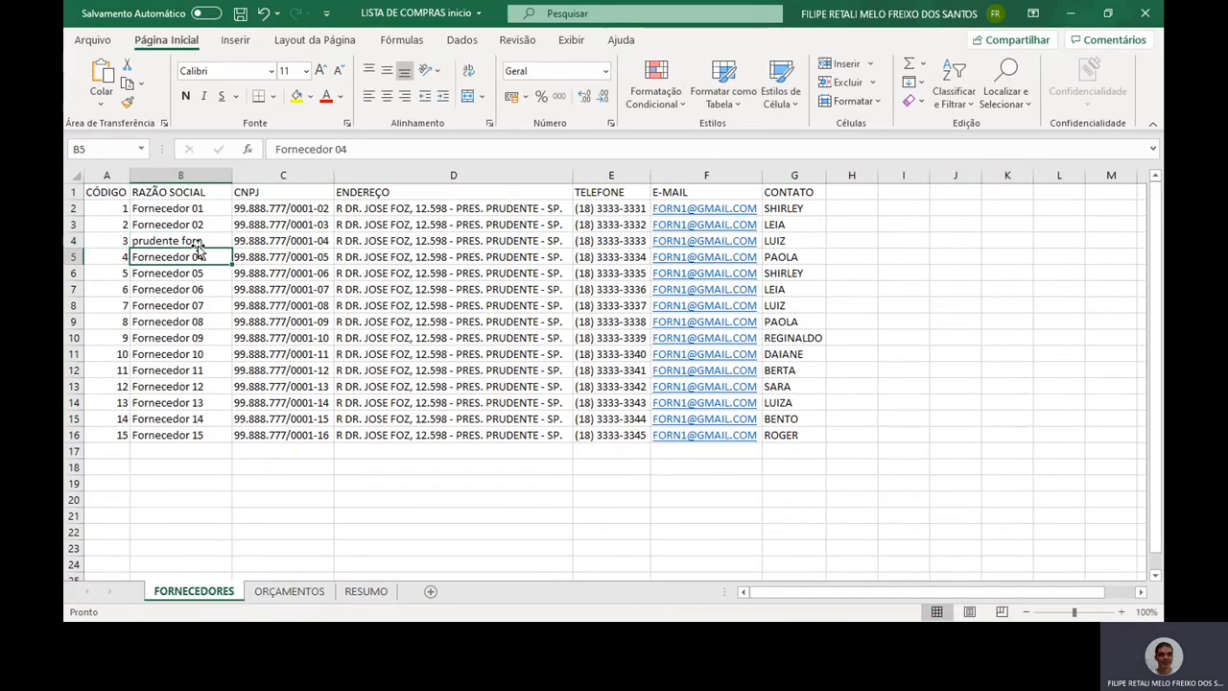
# On the ORÇAMENTOS sheet, set the supplier code in cell E2 to 3.
pyautogui.click(283, 596)
pyautogui.click(555, 214)
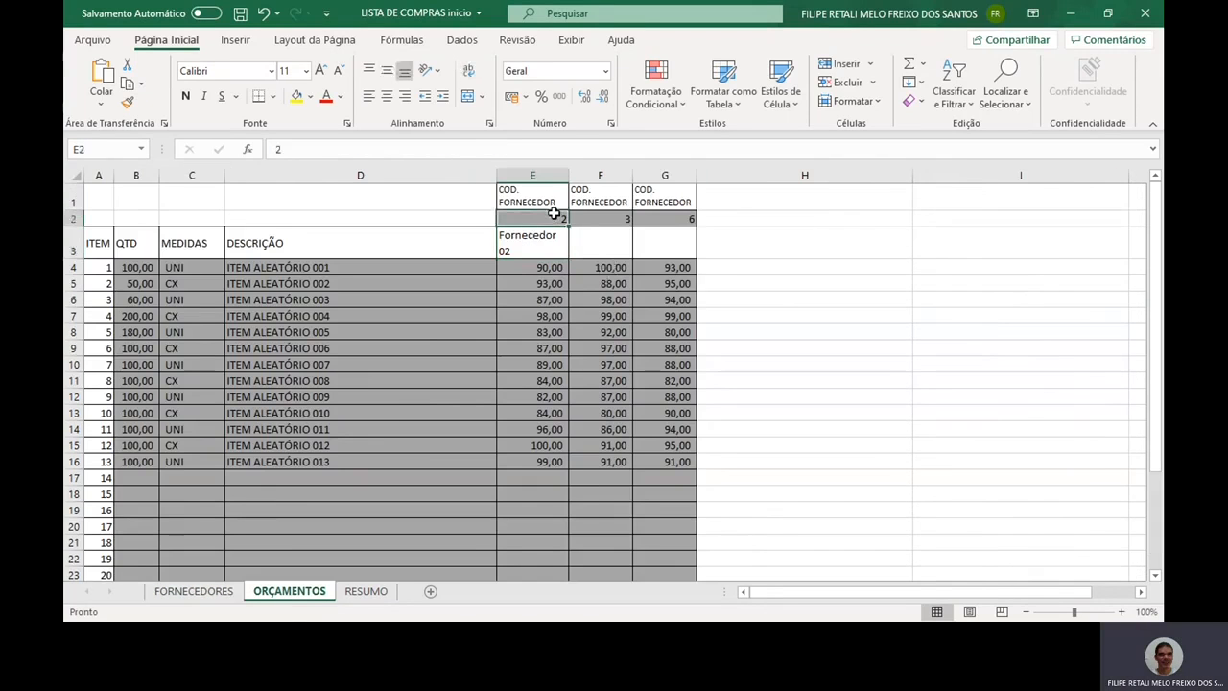
pyautogui.write('3')
pyautogui.press('Return')
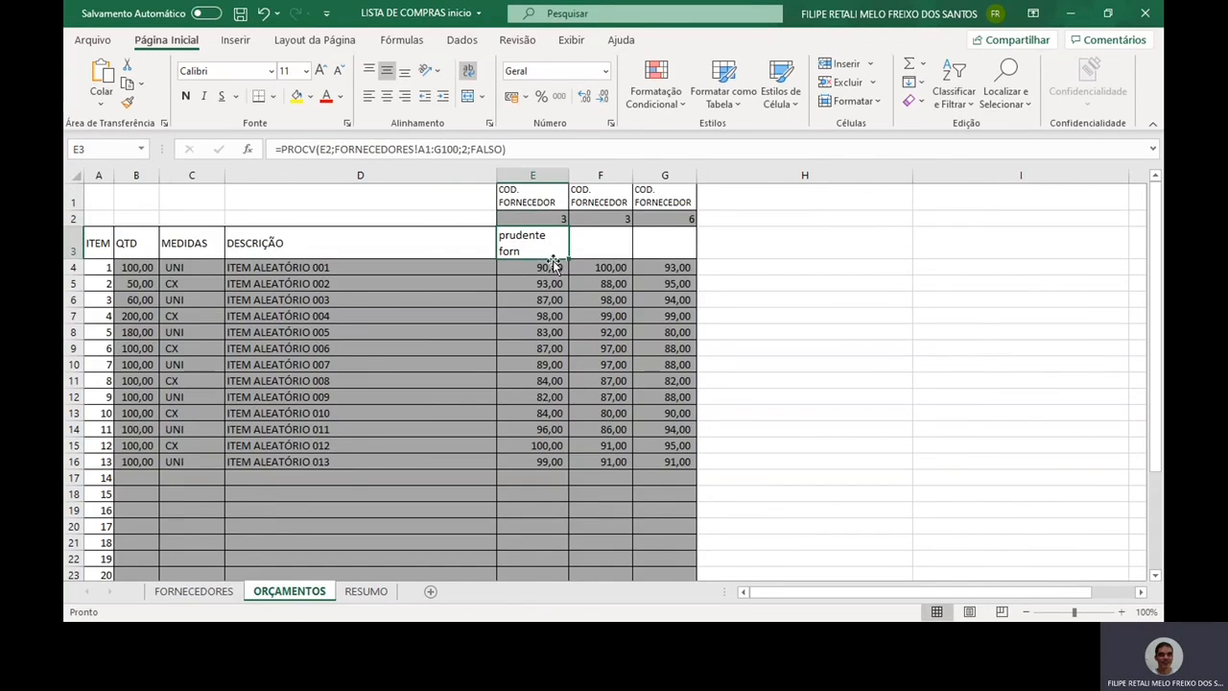
# Restore the name Fornecedor 03 in cell B4 of the FORNECEDORES sheet and return to ORÇAMENTOS.
pyautogui.click(223, 594)
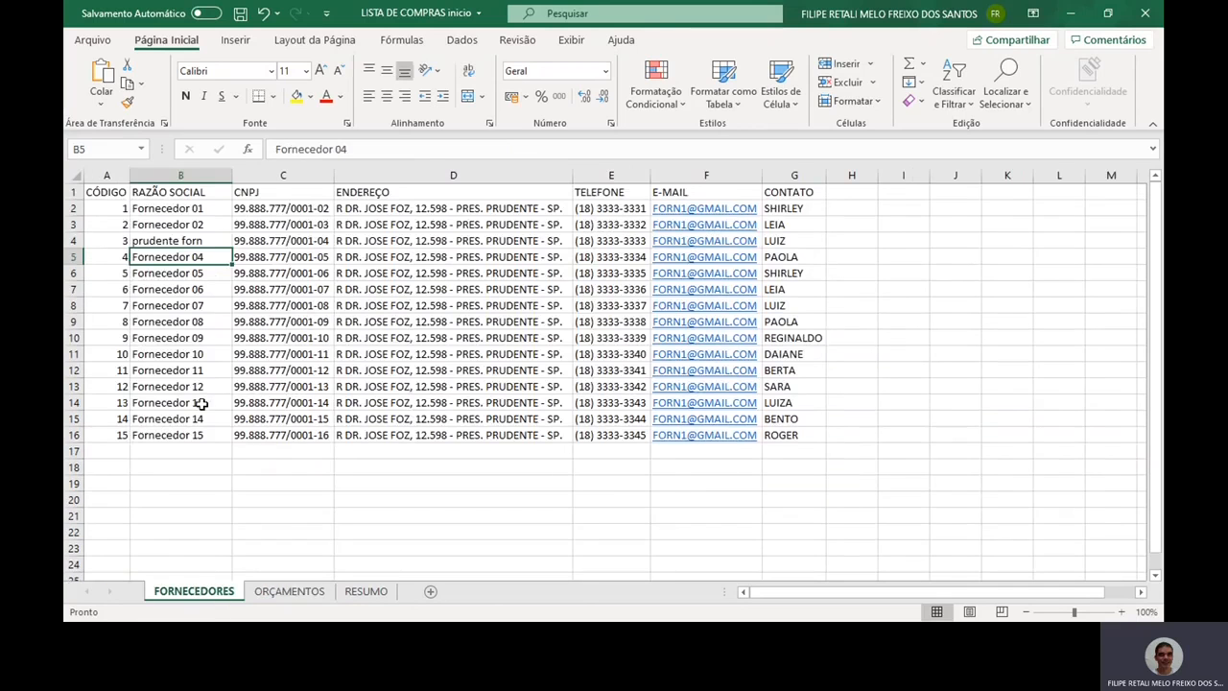
pyautogui.click(223, 227)
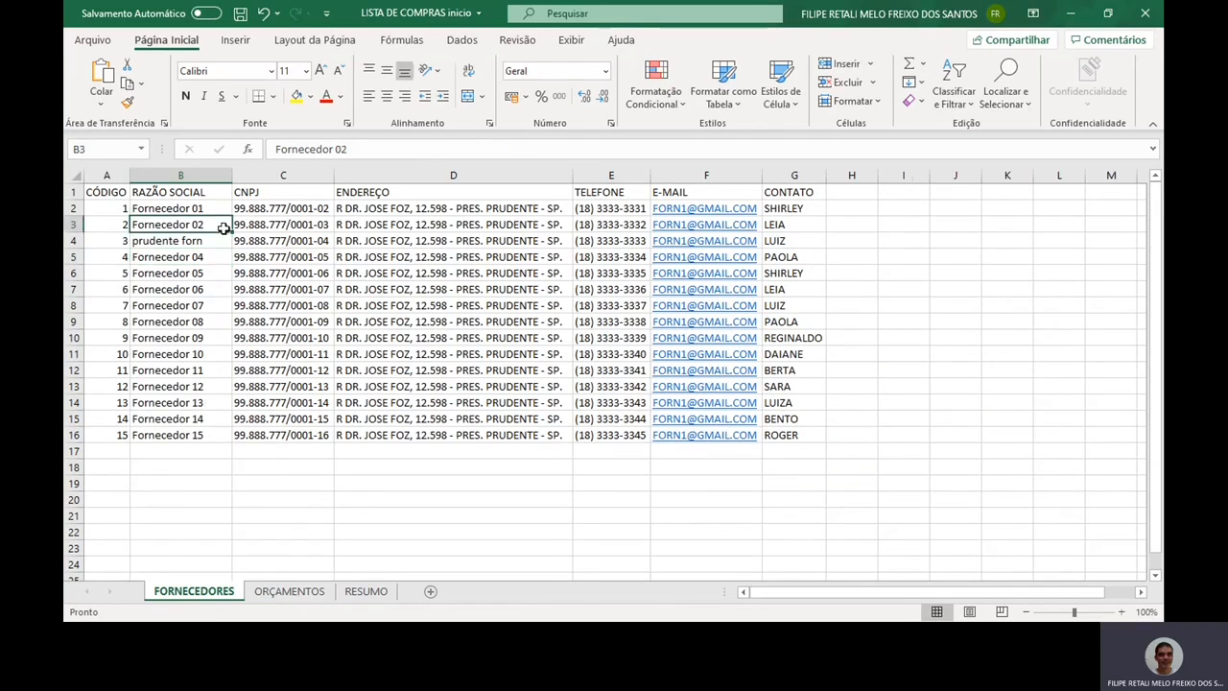
pyautogui.click(291, 594)
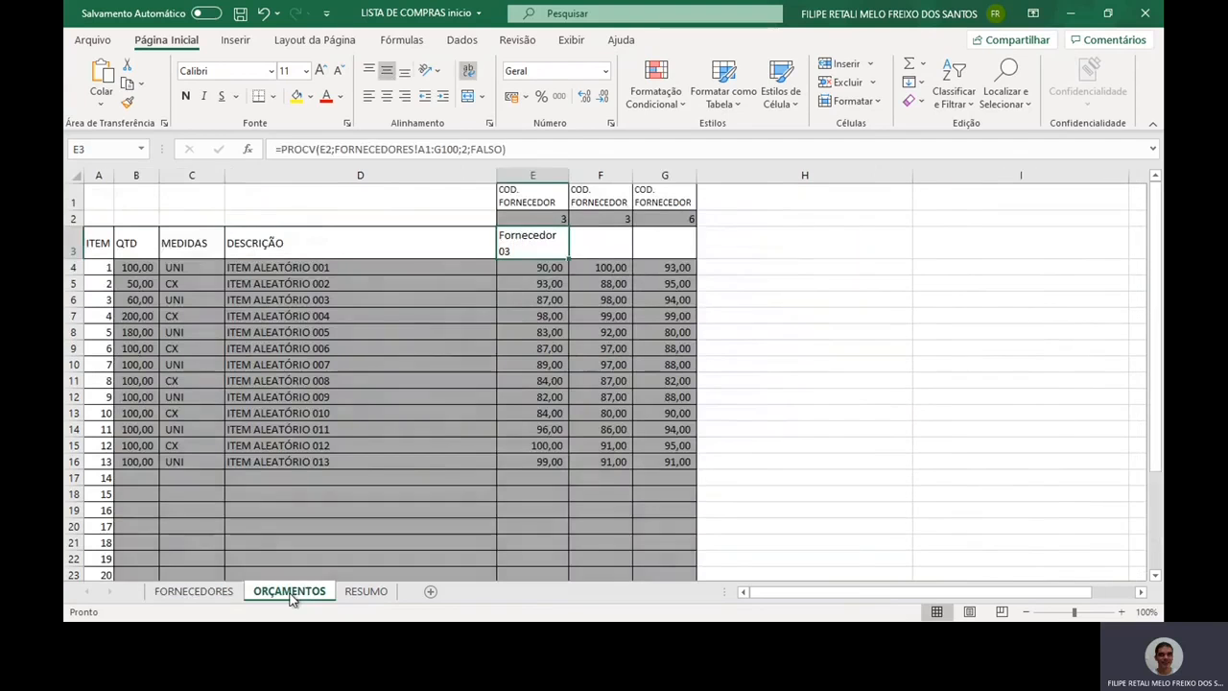
# Clear the supplier codes in cells F2 and G2 of the ORÇAMENTOS sheet.
pyautogui.click(608, 231)
pyautogui.click(617, 220)
pyautogui.hotkey('shift', 'Right')
pyautogui.press('Delete')
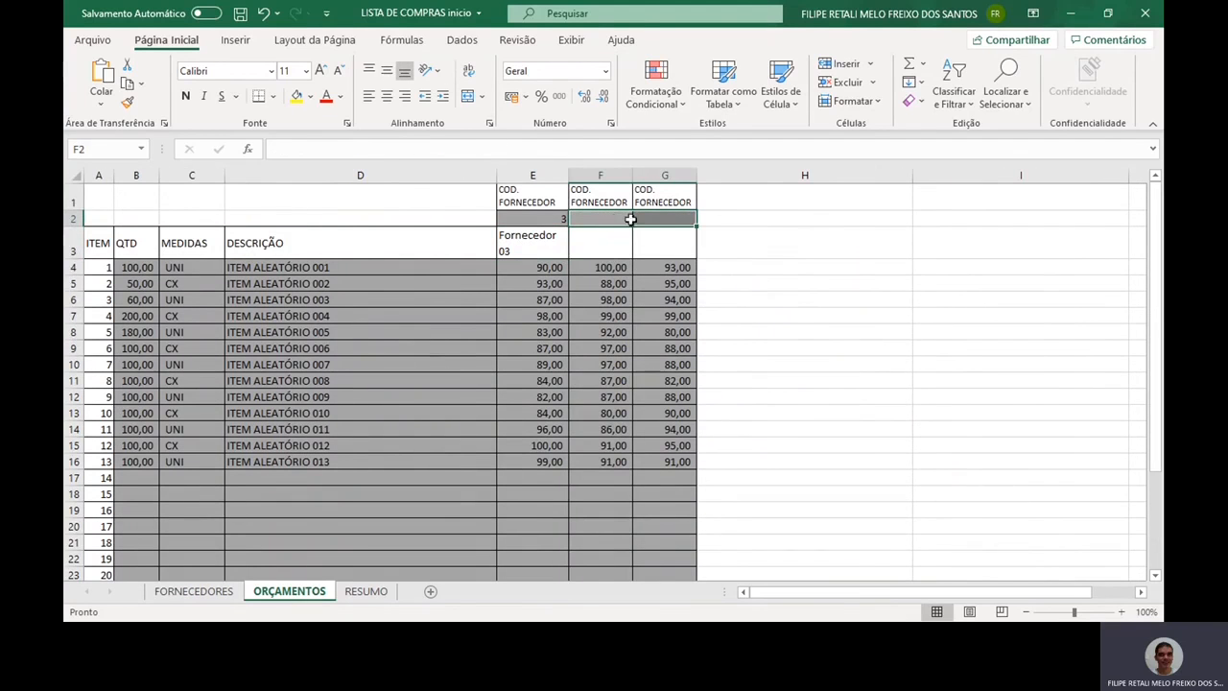
pyautogui.click(604, 176)
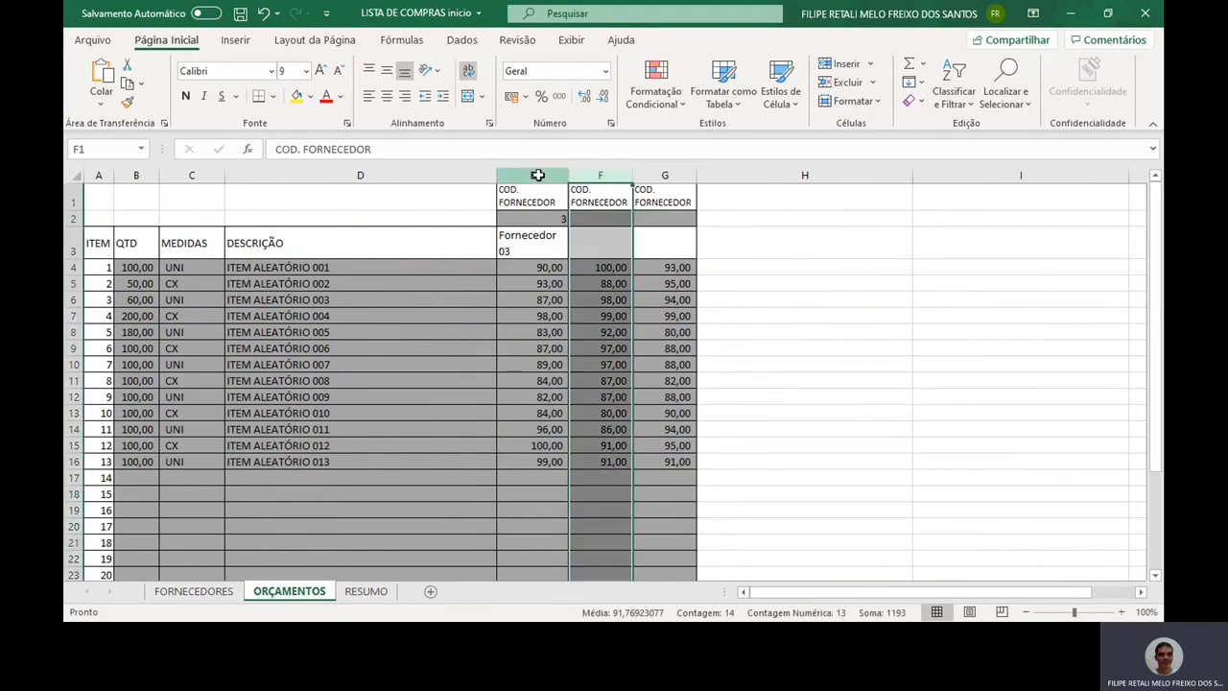
pyautogui.click(537, 175)
pyautogui.click(596, 174)
pyautogui.click(534, 175)
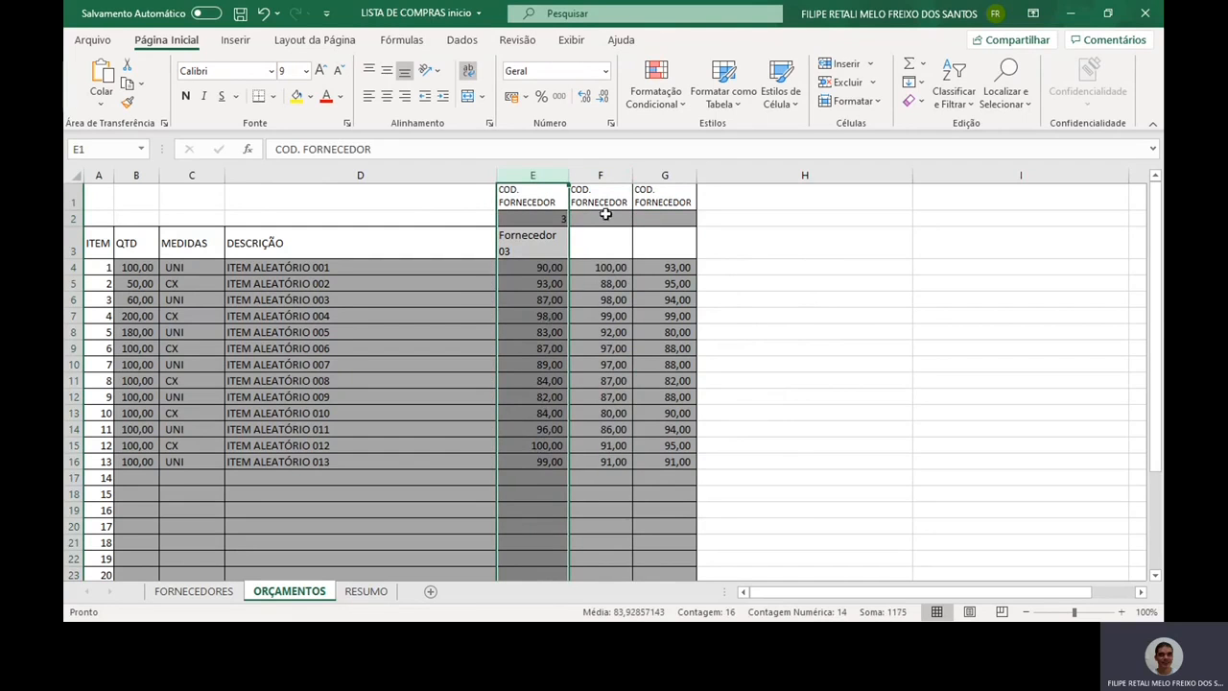
pyautogui.click(604, 250)
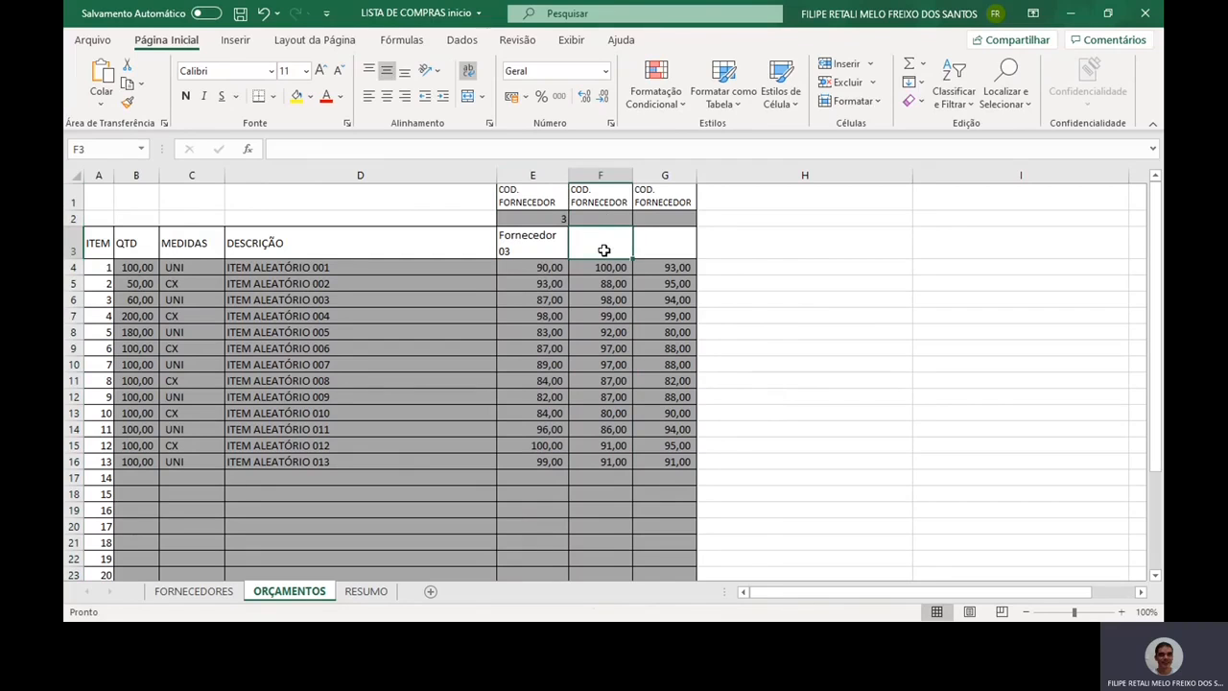
# Start a PROCV formula in cell F3 that looks up F2 in the supplier table A1:G16 on the FORNECEDORES sheet.
pyautogui.write('=')
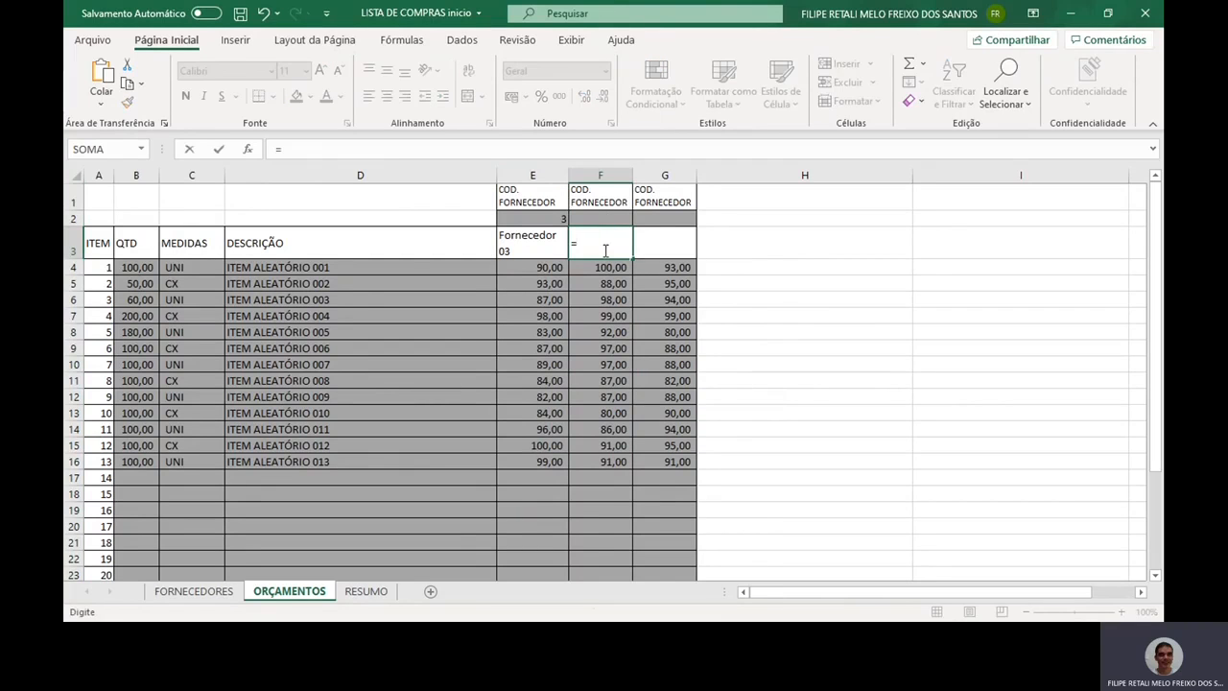
pyautogui.write('PROCV(')
pyautogui.click(614, 217)
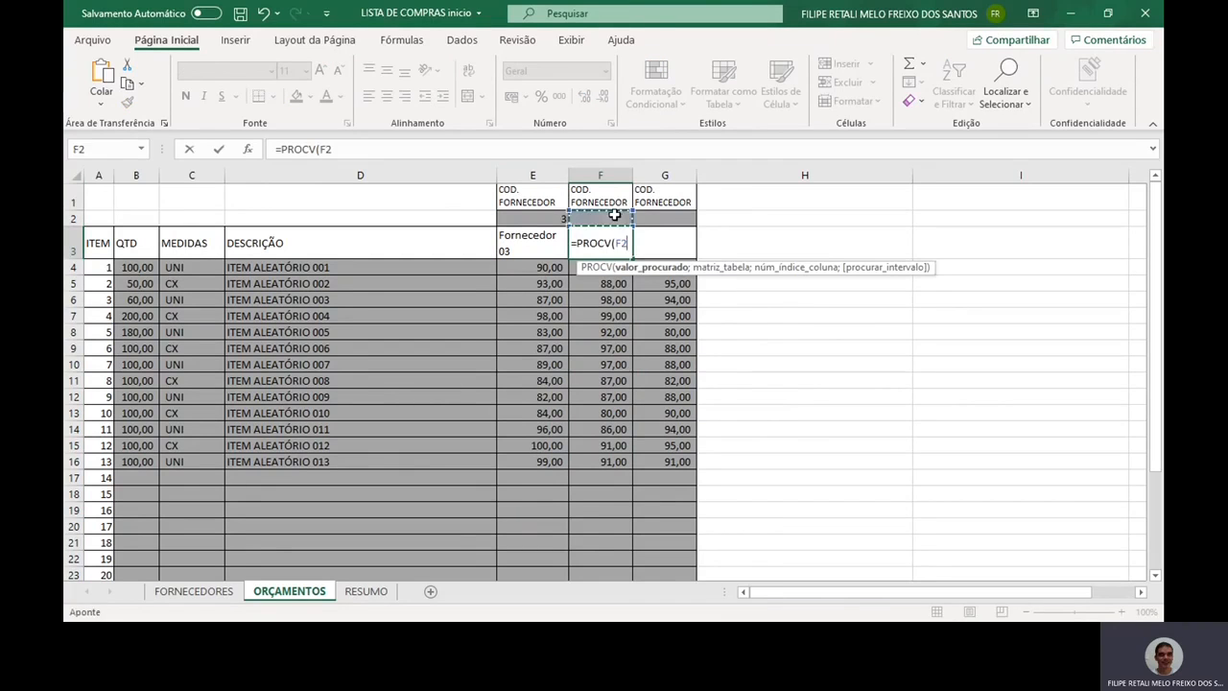
pyautogui.write(';')
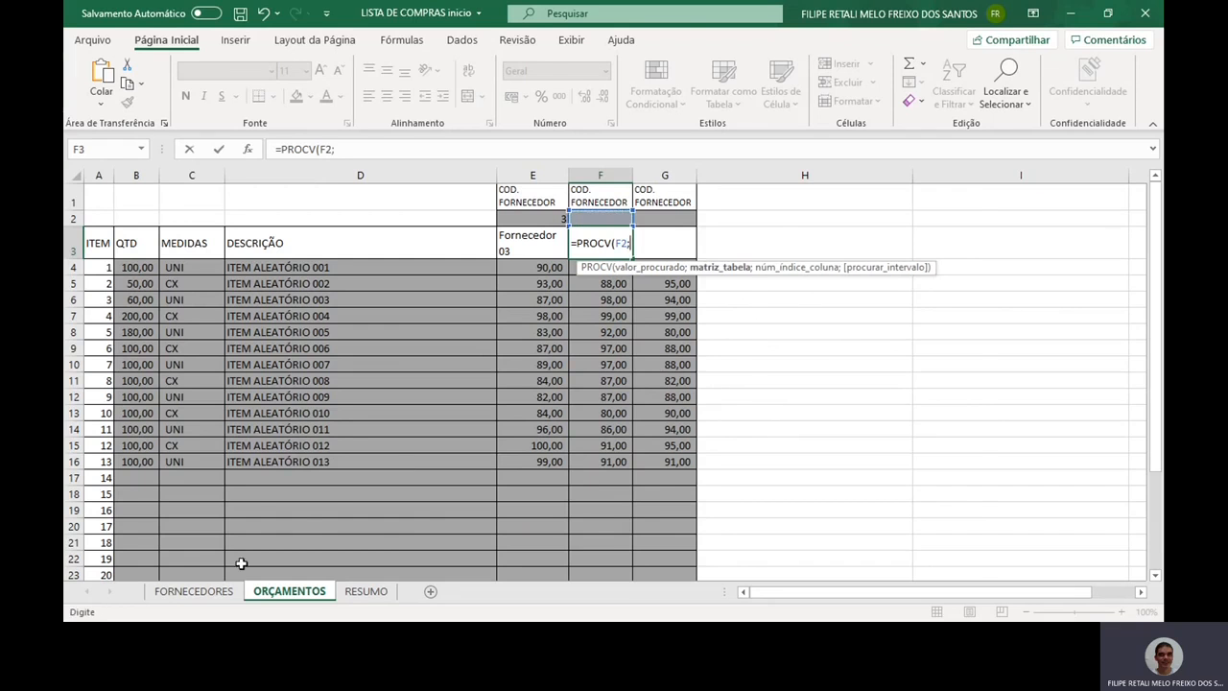
pyautogui.click(221, 591)
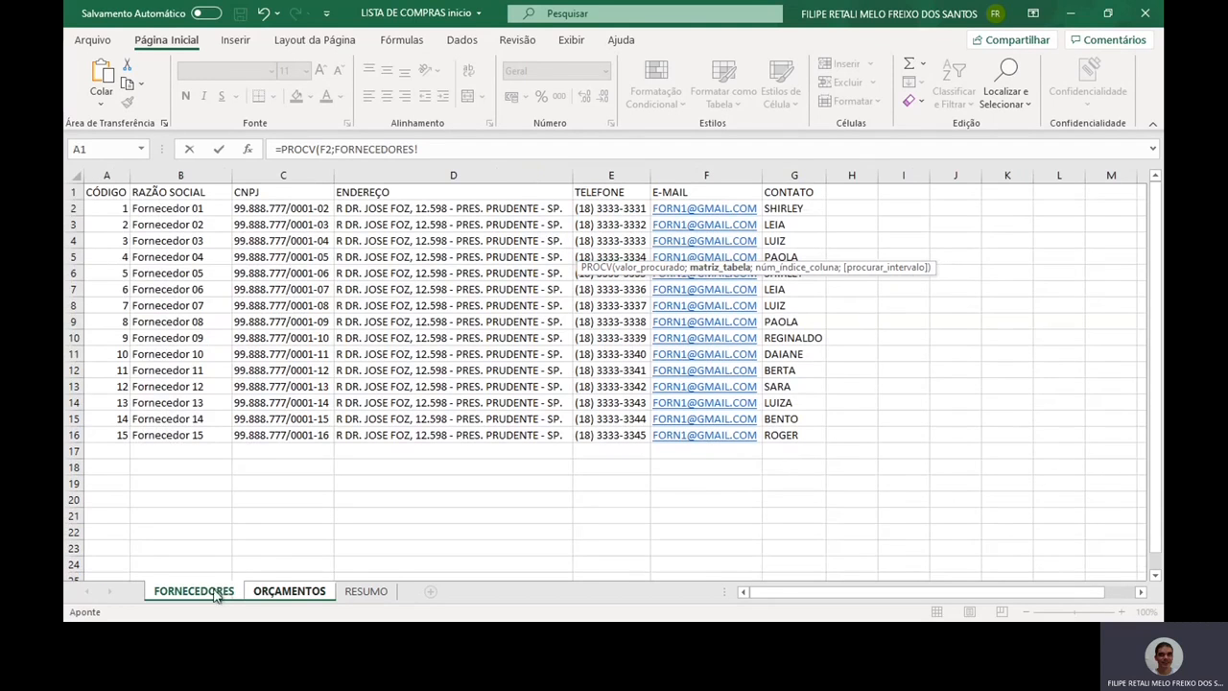
pyautogui.click(117, 194)
pyautogui.hotkey('ctrl', 'shift', 'Down')
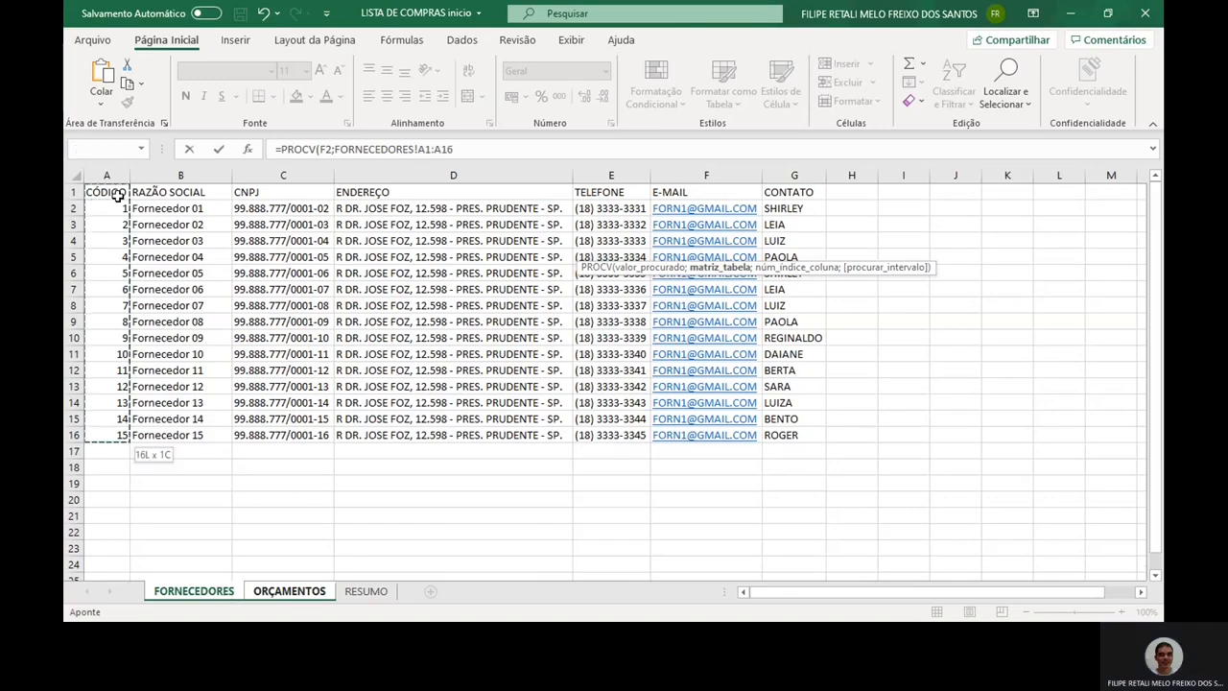
pyautogui.hotkey('ctrl', 'shift', 'Right')
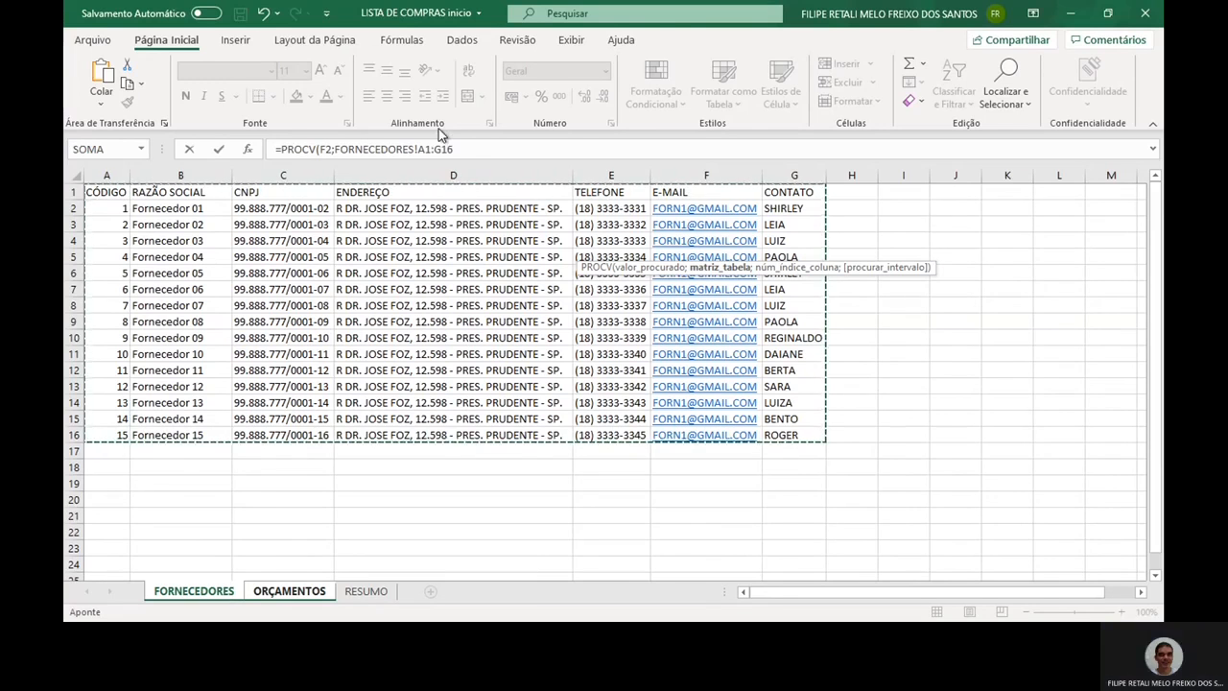
# Extend the lookup range to G100 and complete the PROCV formula with column index 2 and the exact-match option FALSO.
pyautogui.moveTo(448, 150); pyautogui.dragTo(509, 159)
pyautogui.write('00;')
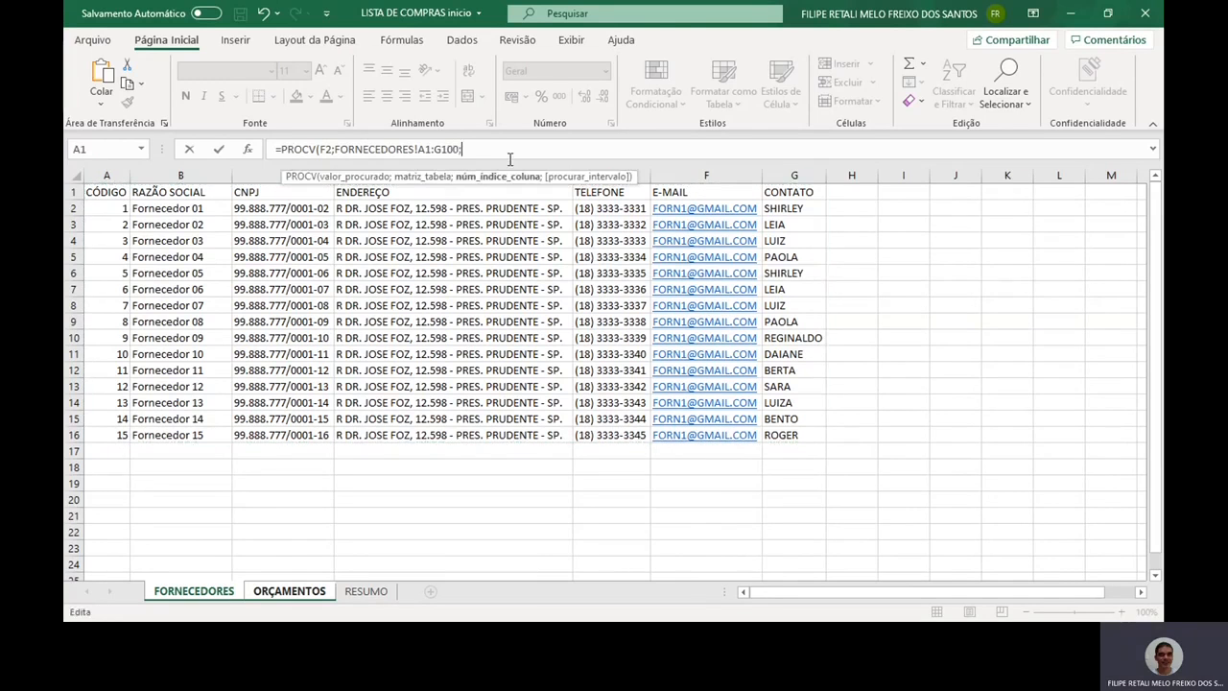
pyautogui.write('2;')
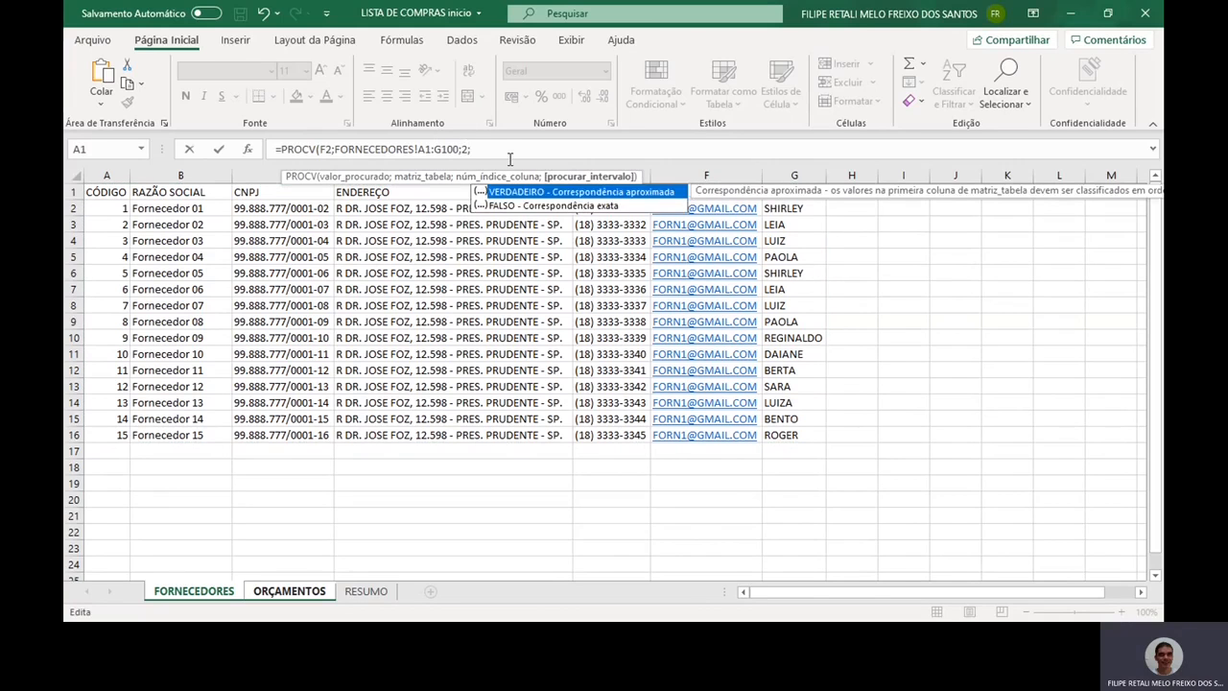
pyautogui.press('Down')
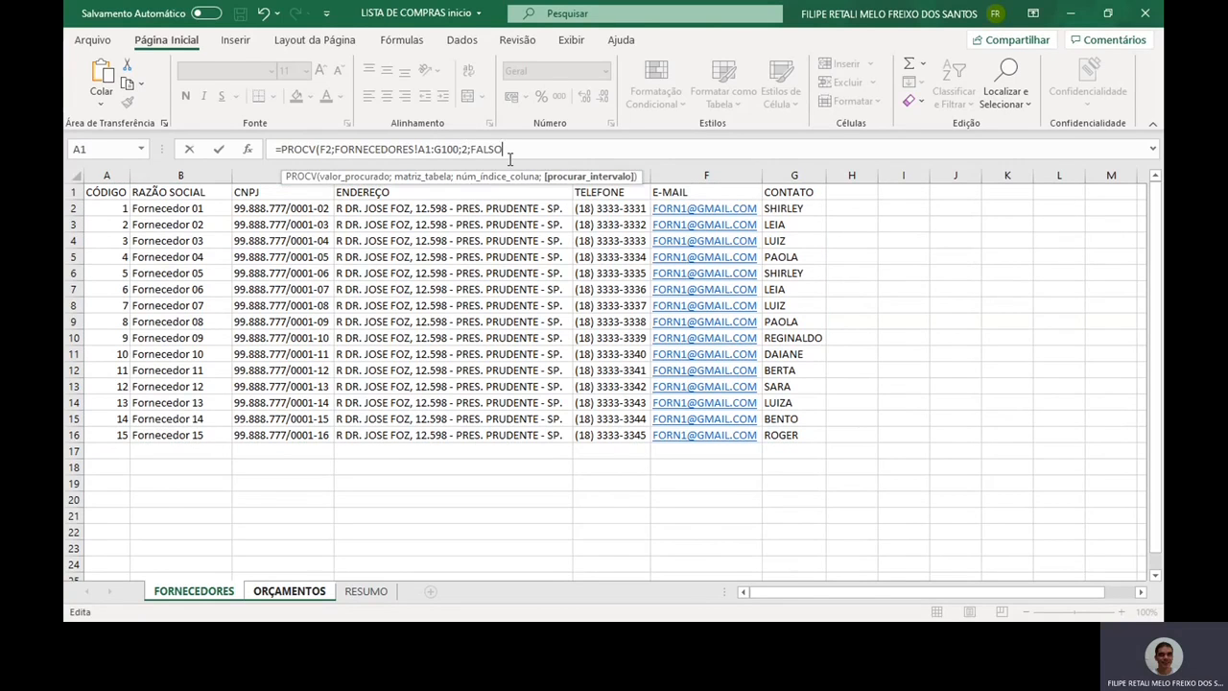
pyautogui.write(')')
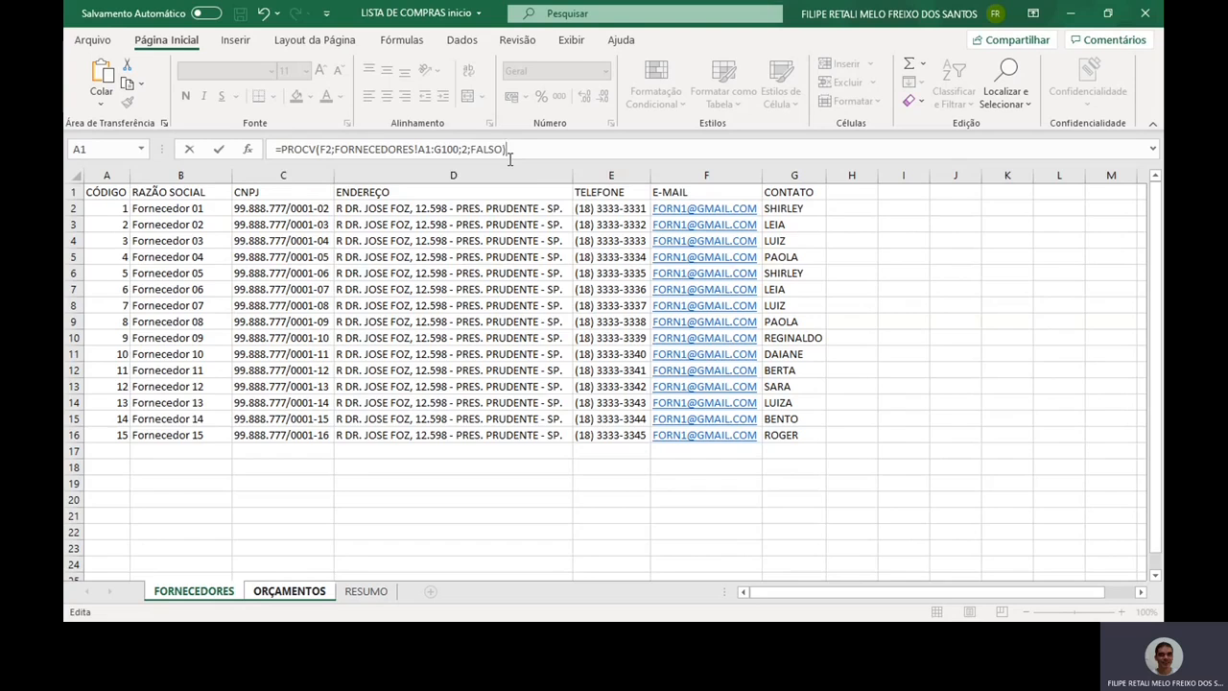
pyautogui.press('Return')
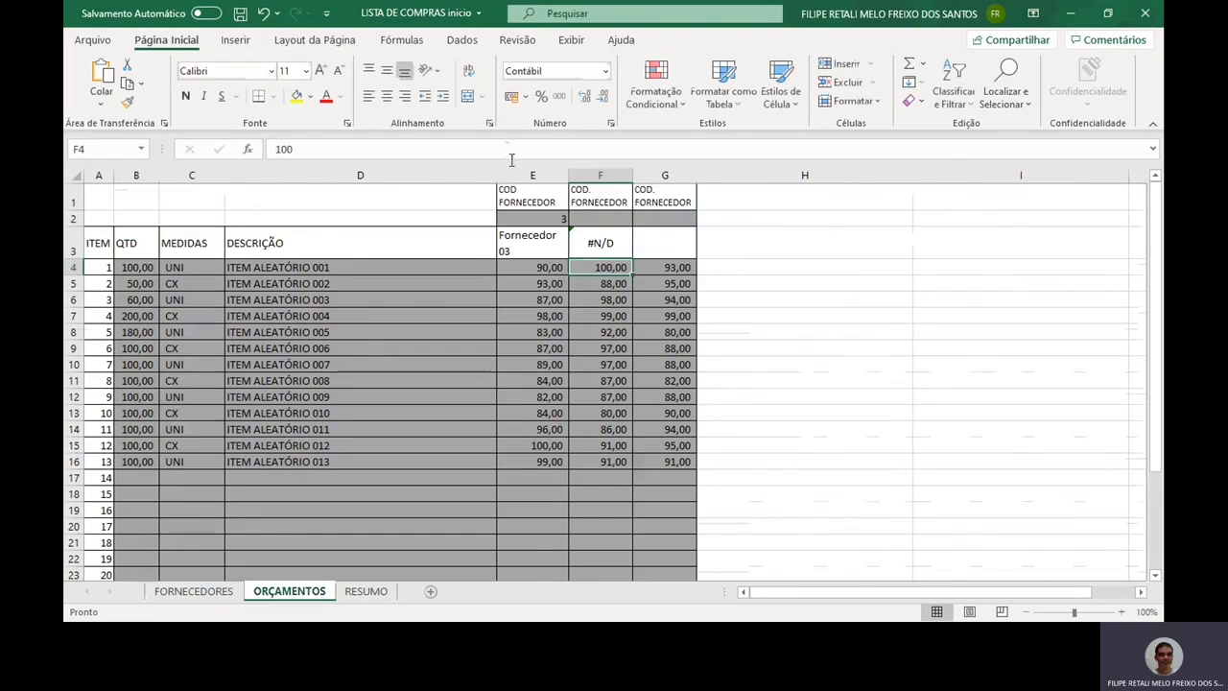
# Test the supplier name lookup in F3 by entering codes 1 and 2 in cell F2.
pyautogui.click(627, 220)
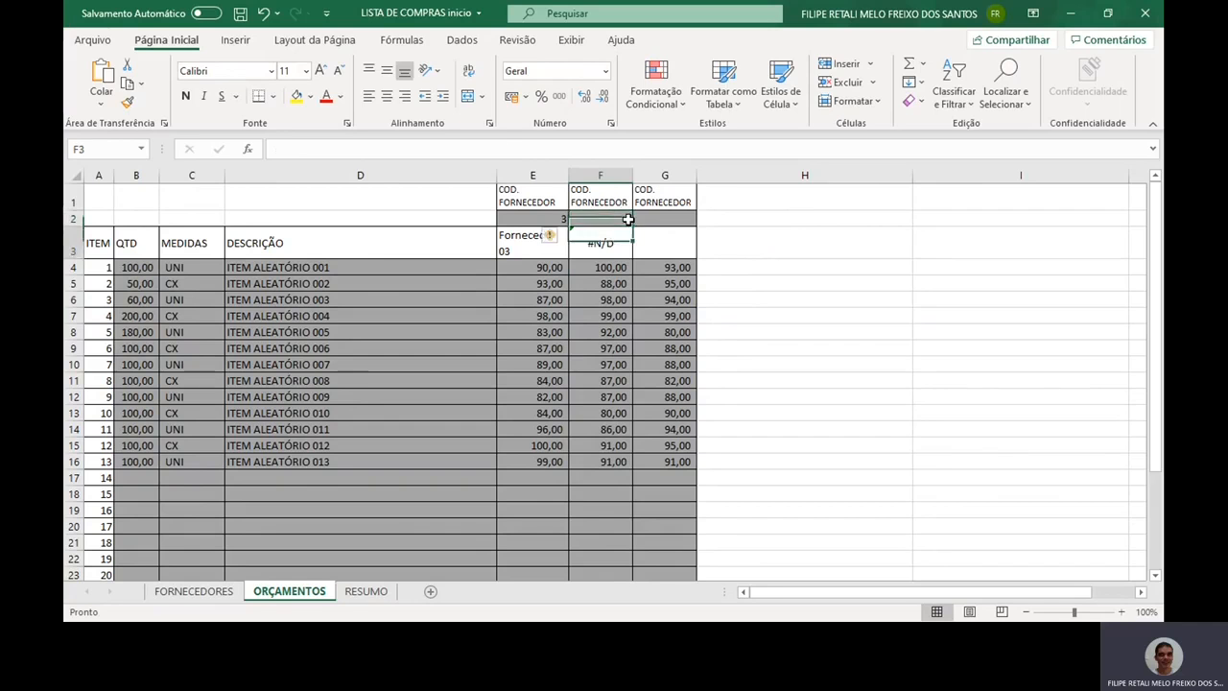
pyautogui.write('1')
pyautogui.press('Return')
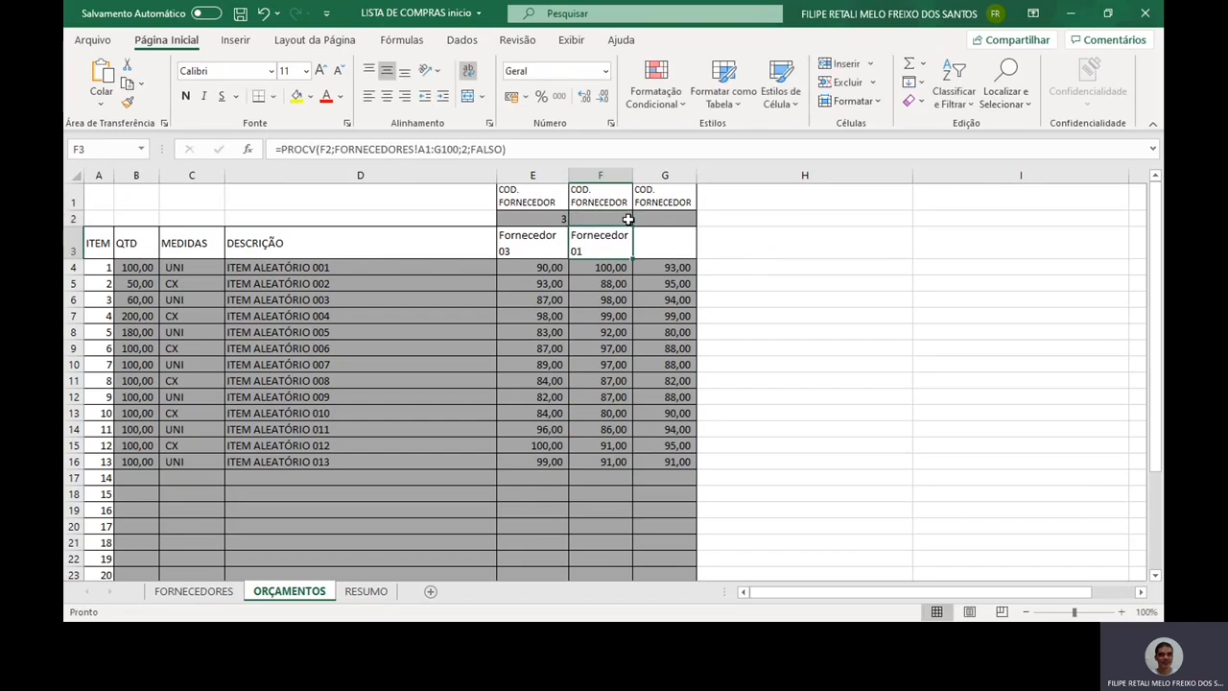
pyautogui.click(628, 220)
pyautogui.write('2')
pyautogui.press('Return')
pyautogui.press('Left')
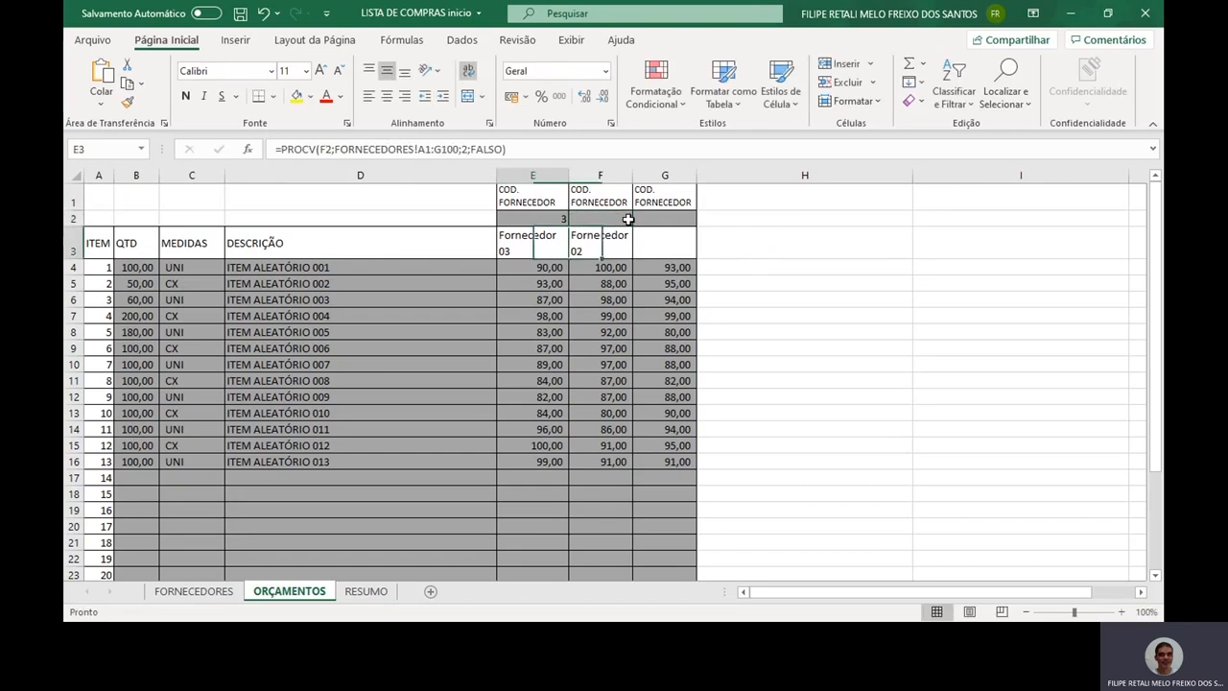
pyautogui.press('Up')
pyautogui.press('Down')
pyautogui.press('Right')
pyautogui.hotkey('ctrl', 'c')
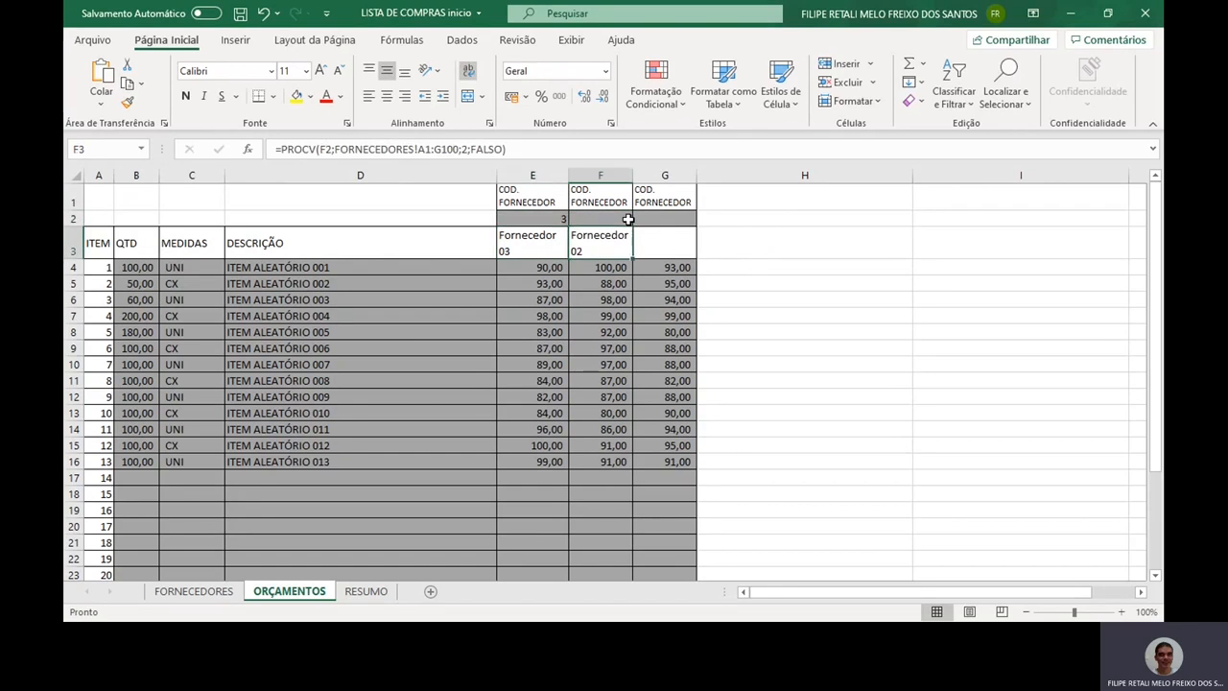
# Try the unregistered supplier code 20 in cell F2 and clear the cell.
pyautogui.press('Up')
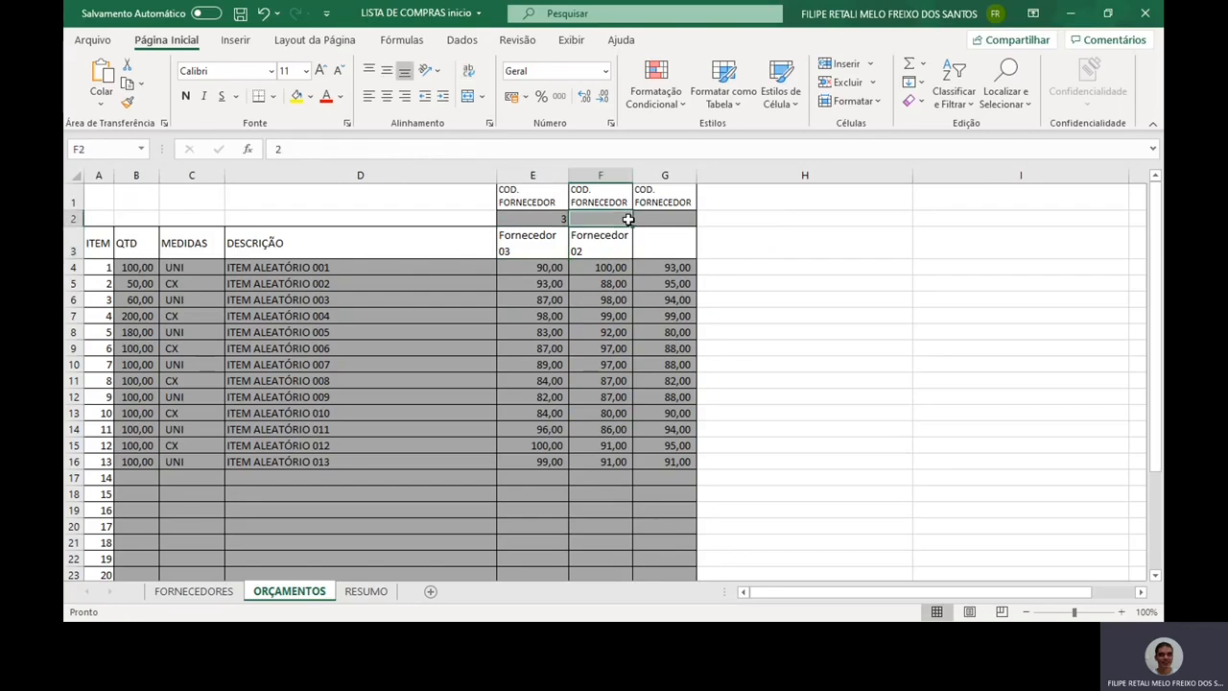
pyautogui.write('20')
pyautogui.press('Return')
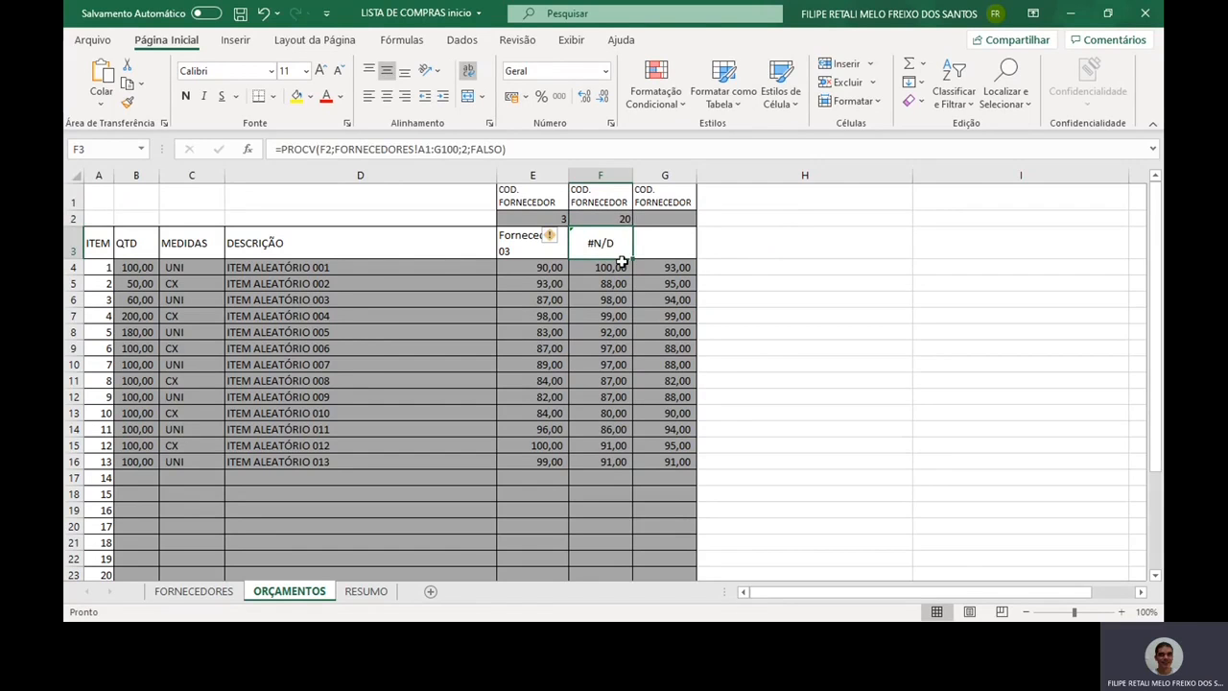
pyautogui.press('Up')
pyautogui.press('Down')
# Wrap the lookup in F3 in a SE function: =SE(F2="";"";PROCV(F2;FORNECEDORES!A1:G100;2;FALSO)).
pyautogui.press('F2')
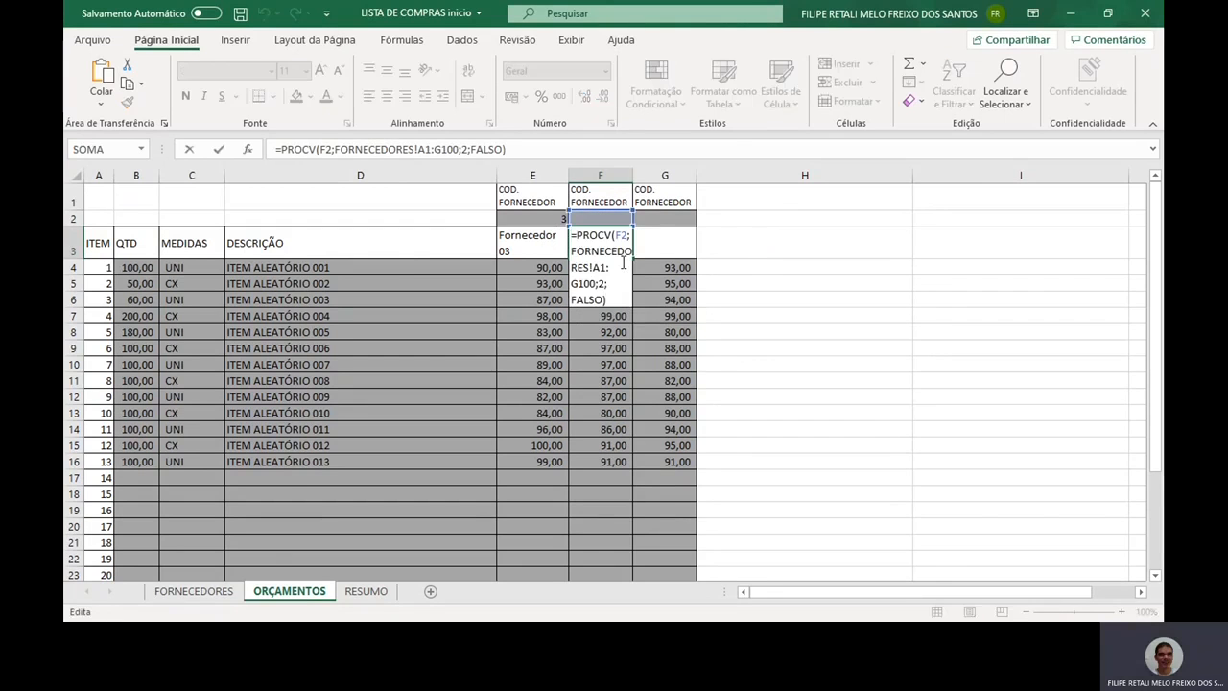
pyautogui.write('se')
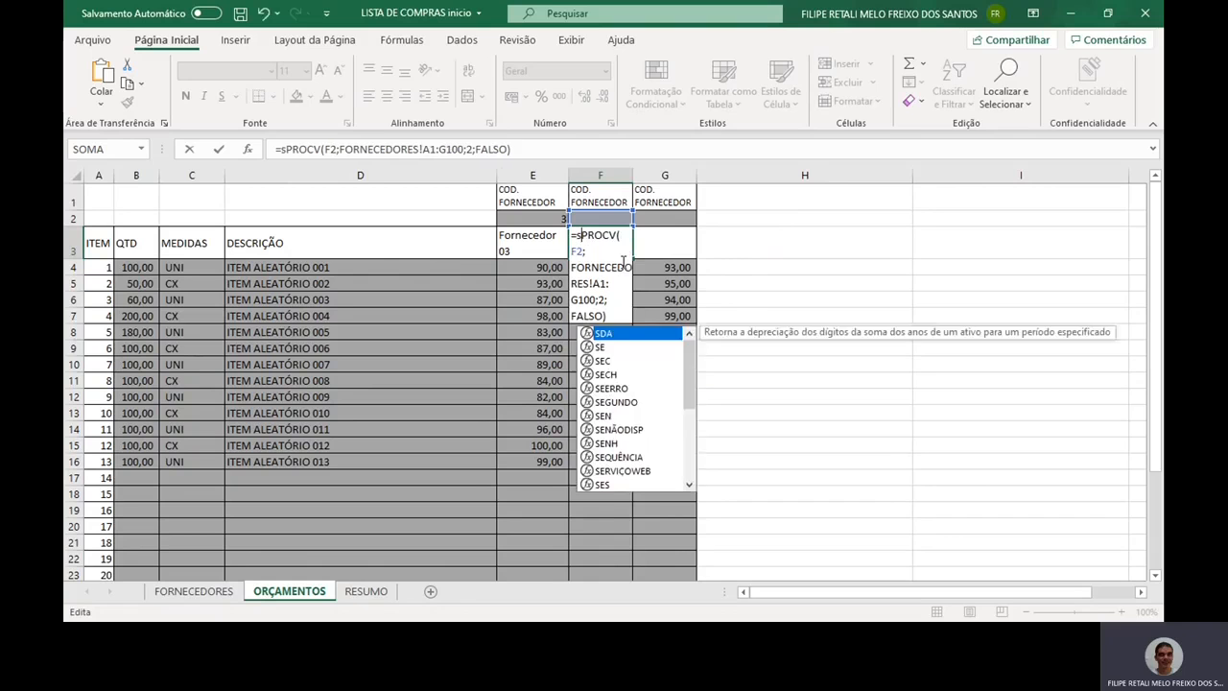
pyautogui.press('Tab')
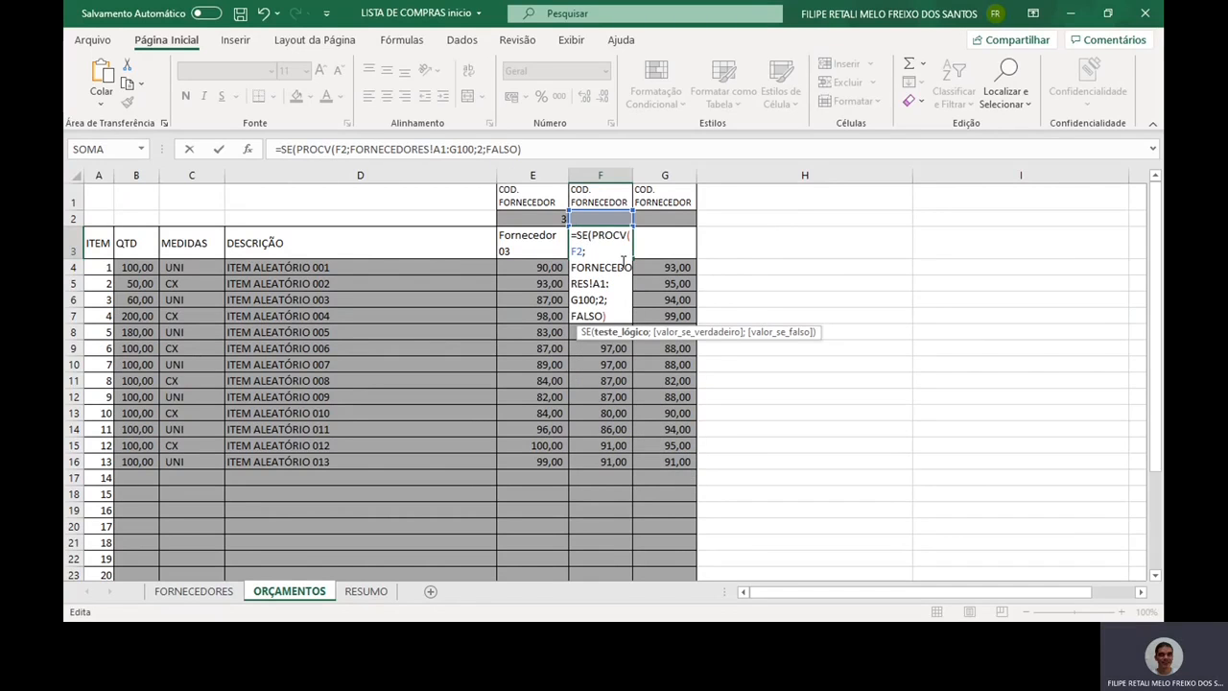
pyautogui.click(611, 219)
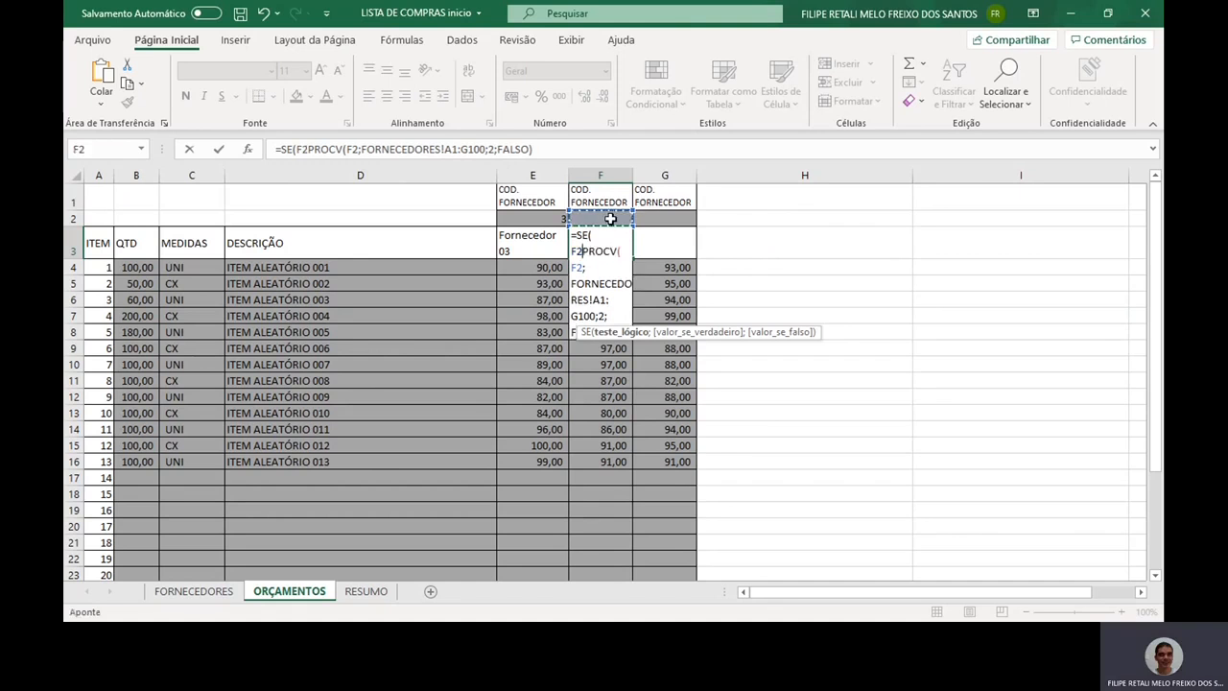
pyautogui.write('=')
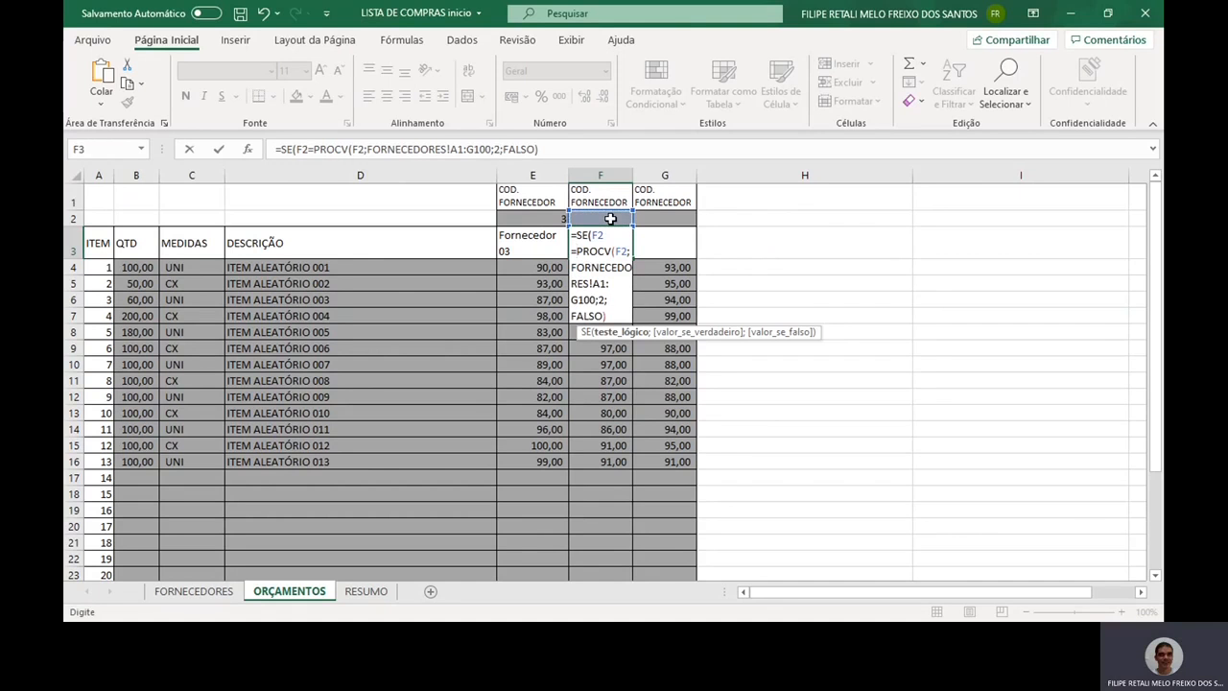
pyautogui.write('""')
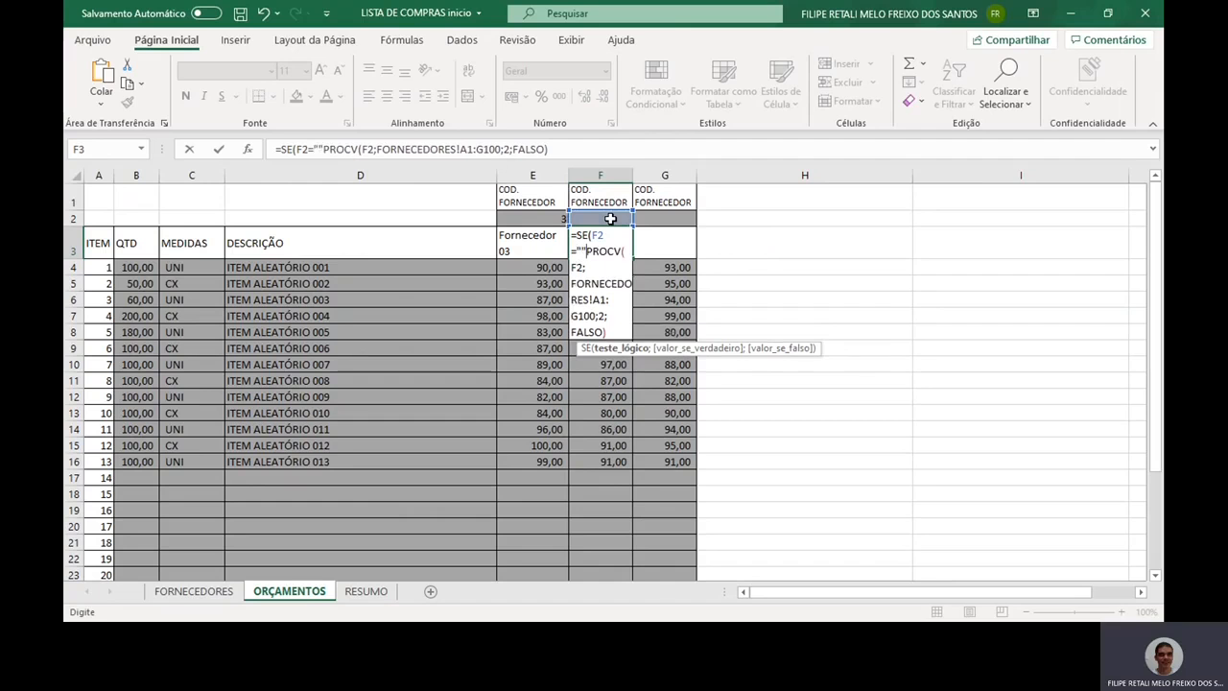
pyautogui.write(';')
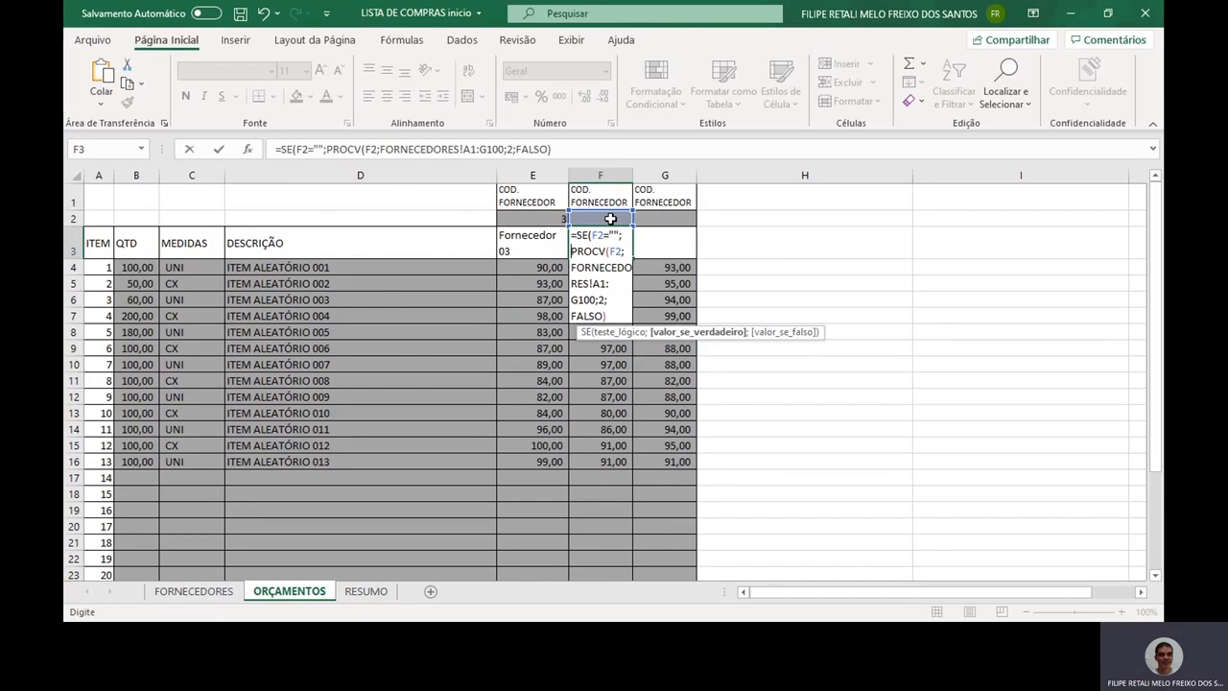
pyautogui.write('""')
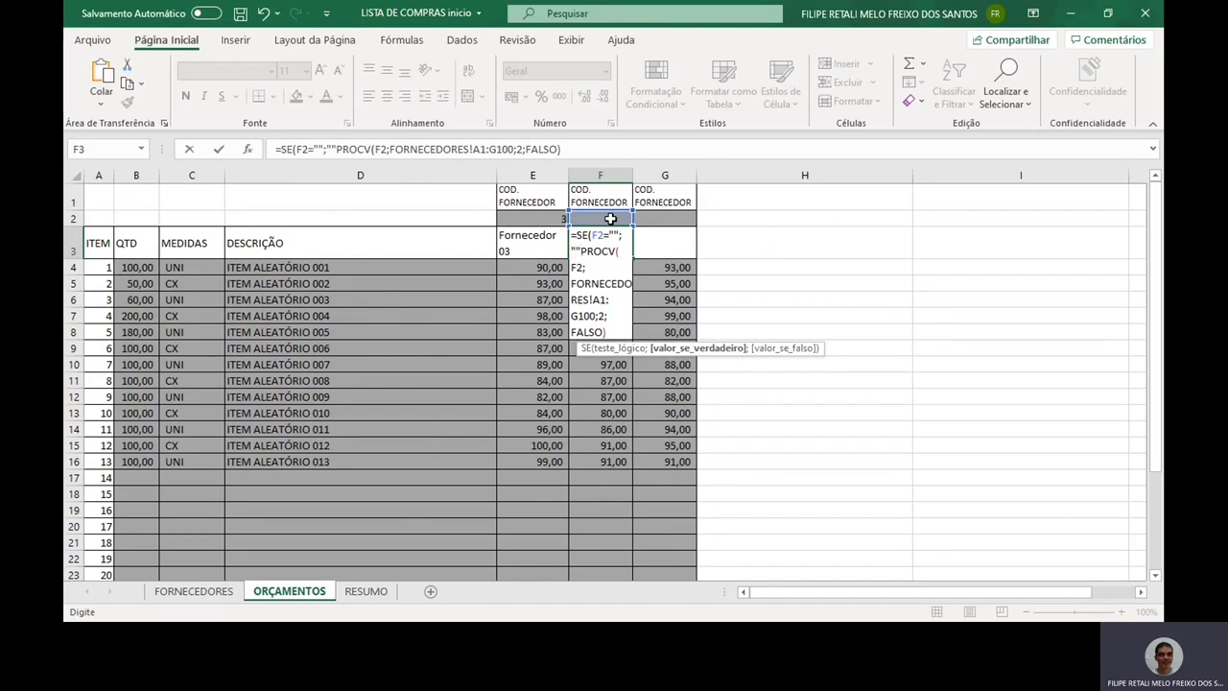
pyautogui.write(';')
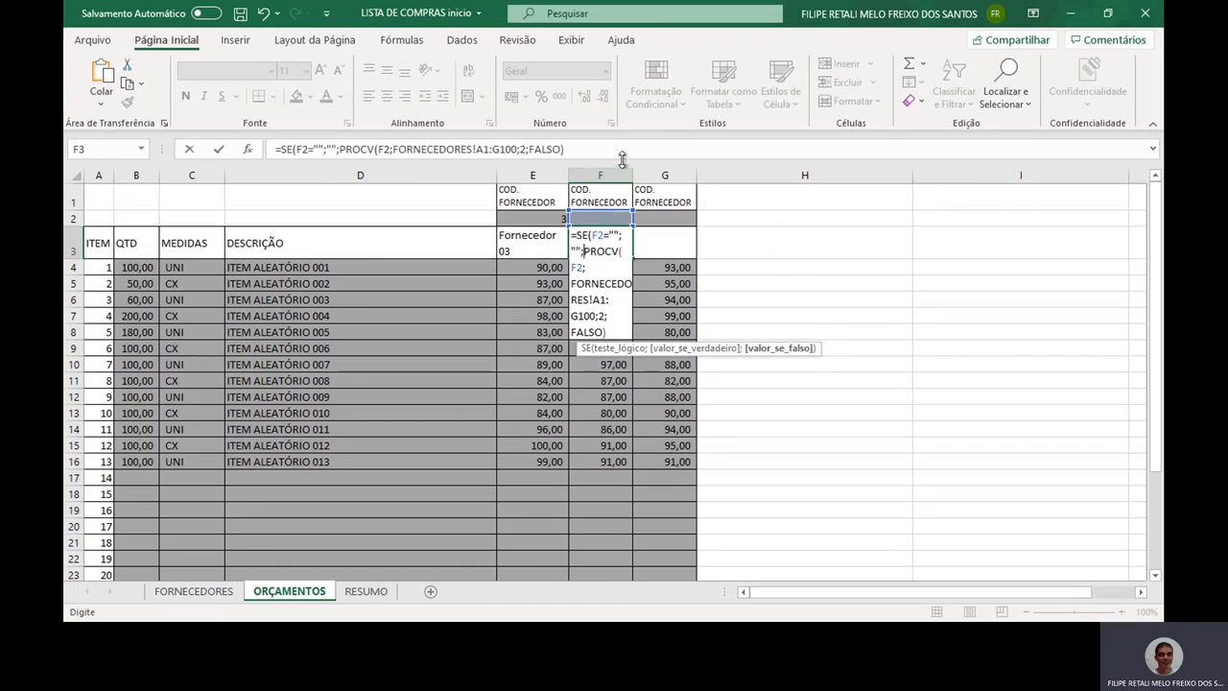
pyautogui.click(632, 150)
pyautogui.write(')')
pyautogui.press('Return')
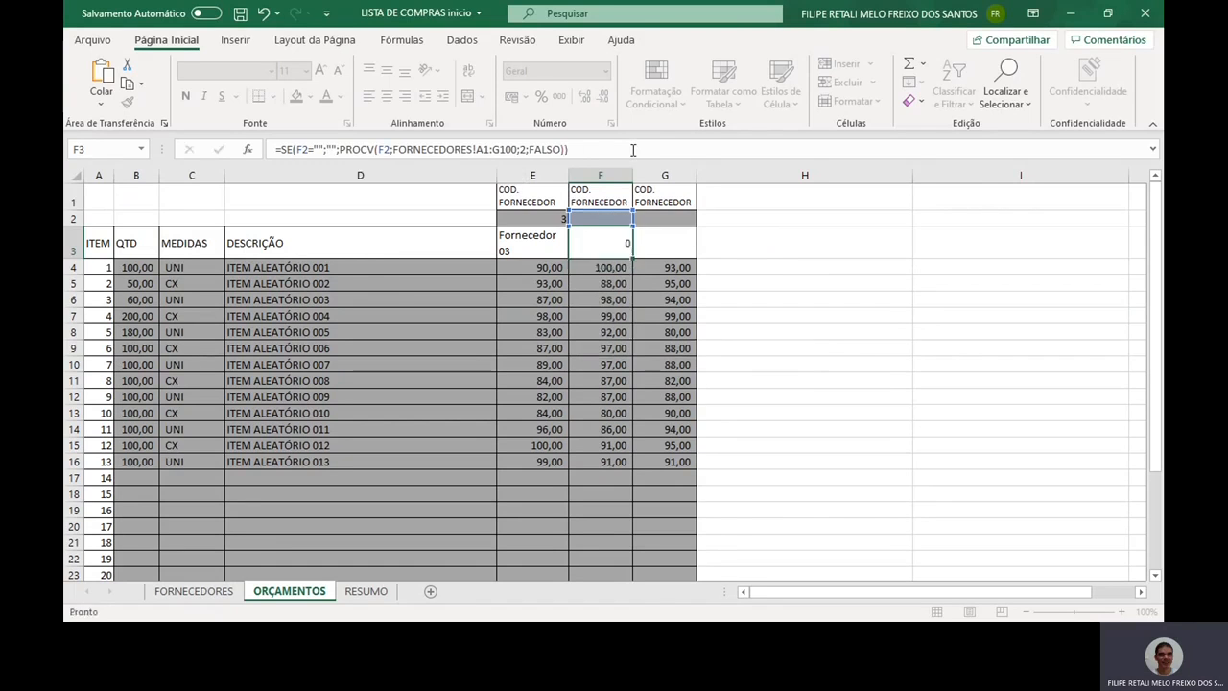
# Test the revised F3 formula by entering supplier code 5 in cell F2 and clearing it.
pyautogui.press('Up')
pyautogui.press('Up')
pyautogui.write('5')
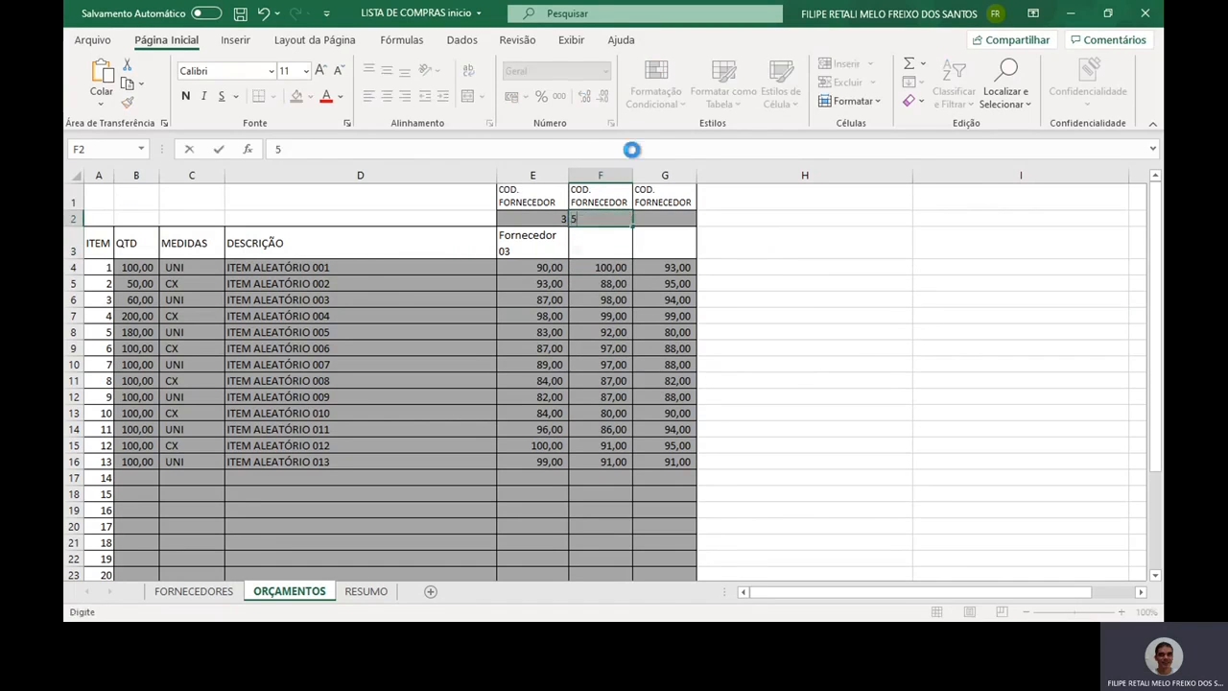
pyautogui.press('Return')
pyautogui.press('Up')
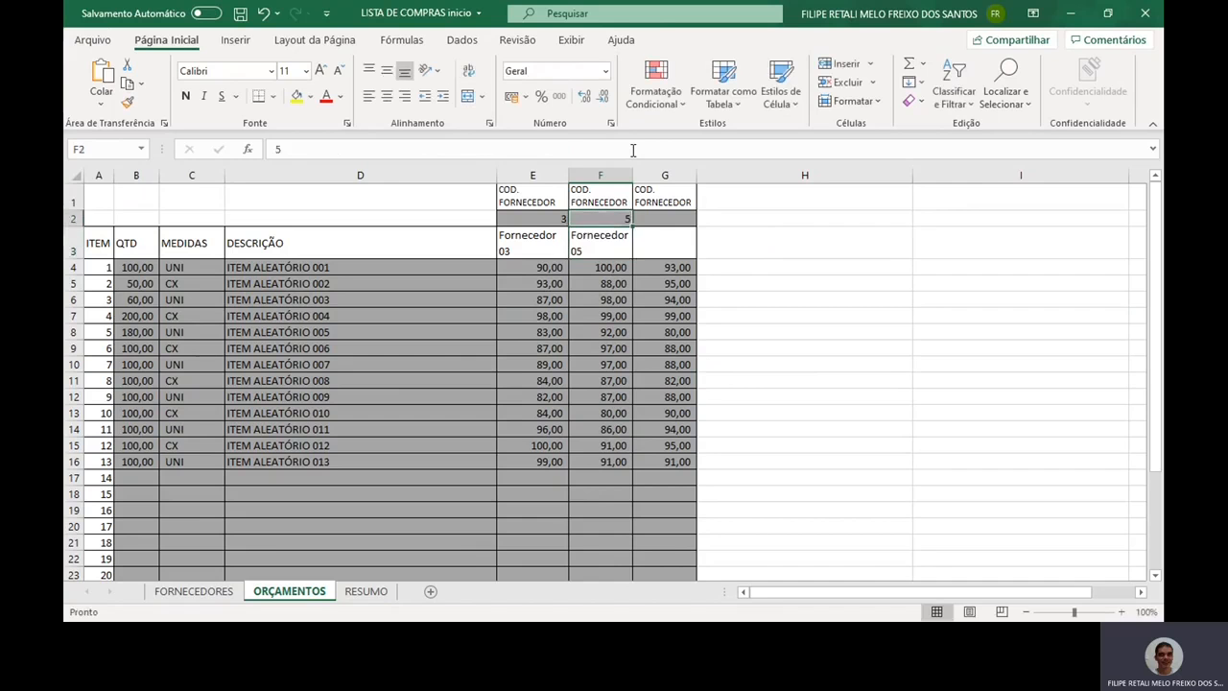
pyautogui.press('Delete')
# Set the supplier code in cell F2 to 1.
pyautogui.press('Down')
pyautogui.press('Up')
pyautogui.write('1')
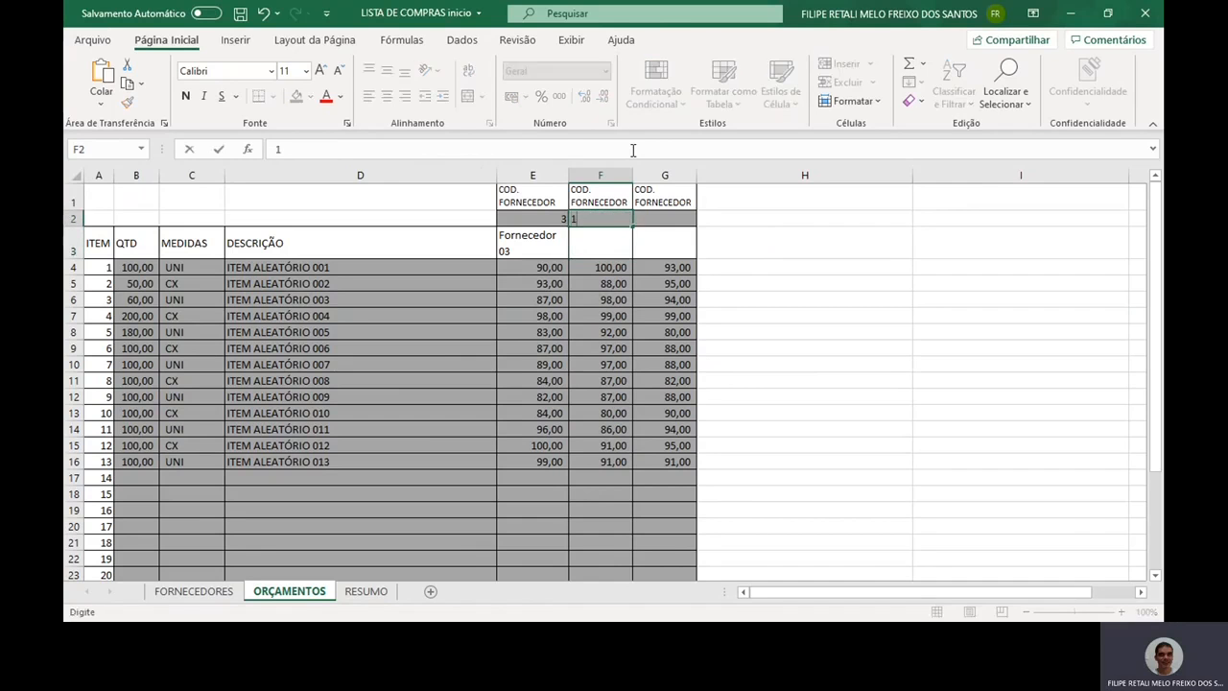
pyautogui.press('Return')
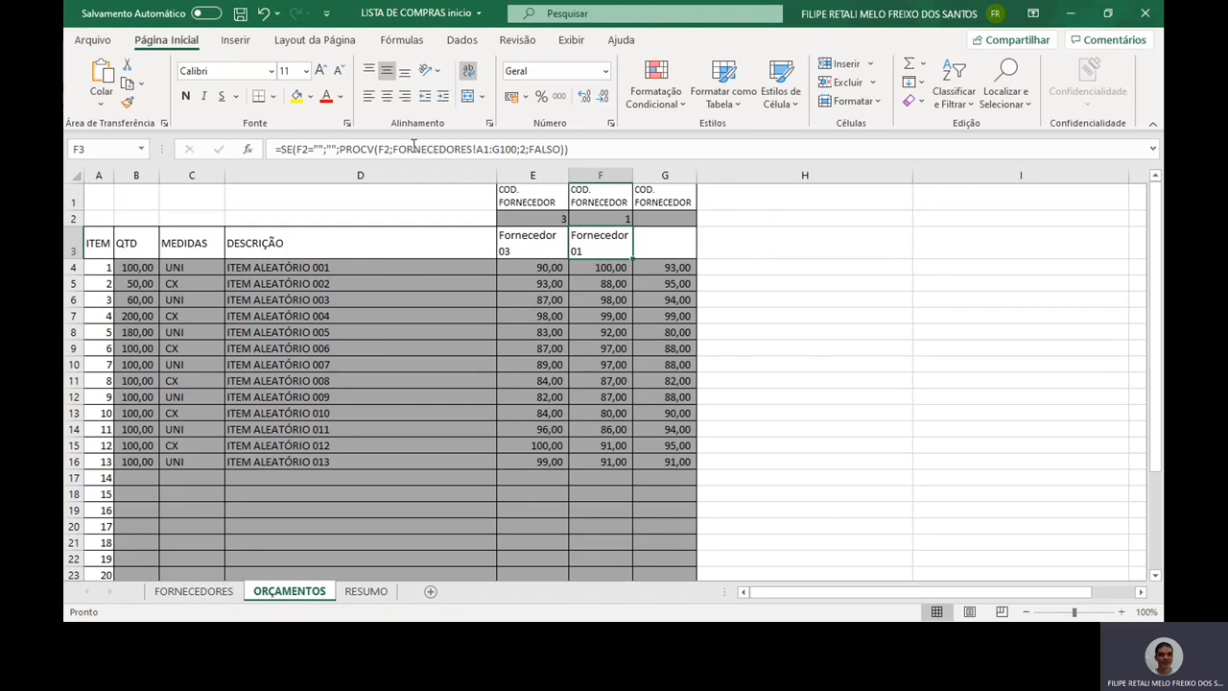
# Make the lookup range in the F3 formula absolute as FORNECEDORES!$A$1:$G$100.
pyautogui.click(394, 149)
pyautogui.moveTo(393, 150); pyautogui.dragTo(517, 150)
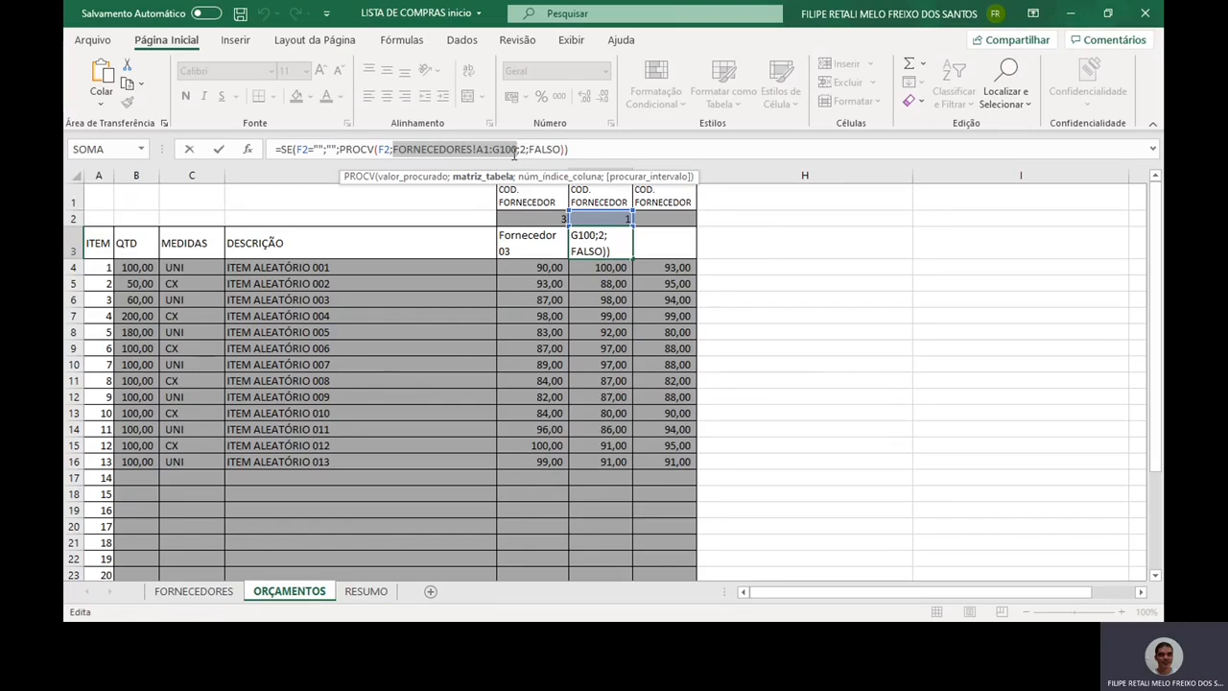
pyautogui.press('F4')
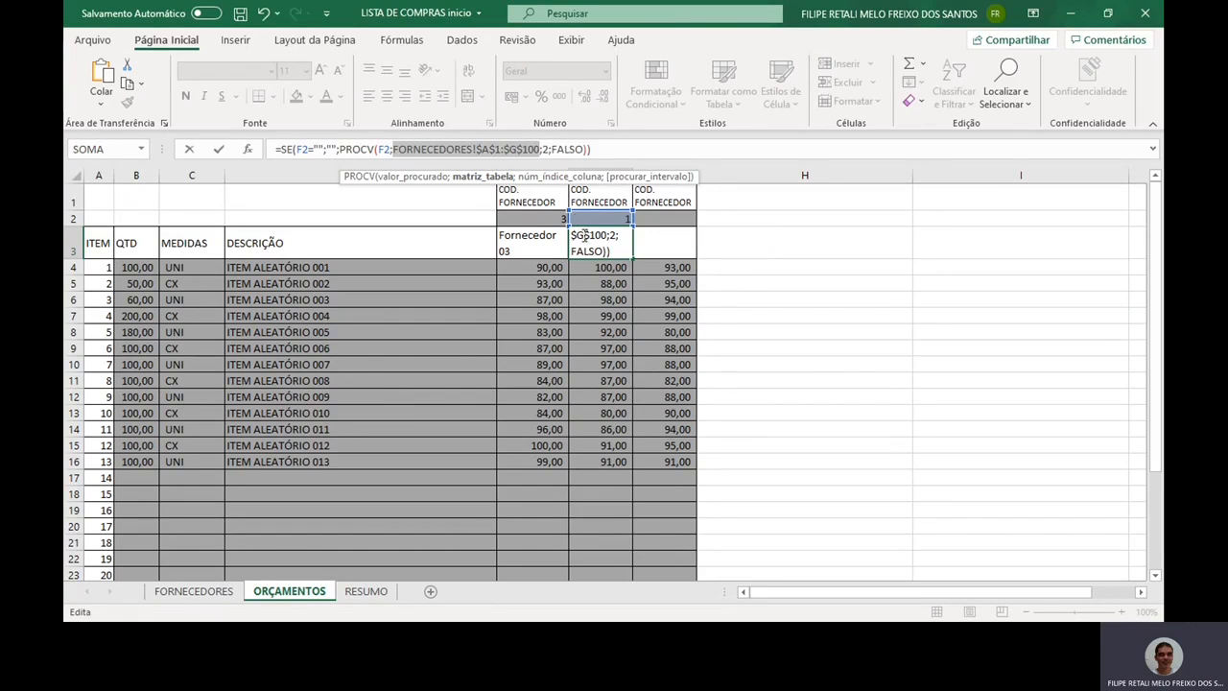
pyautogui.click(606, 268)
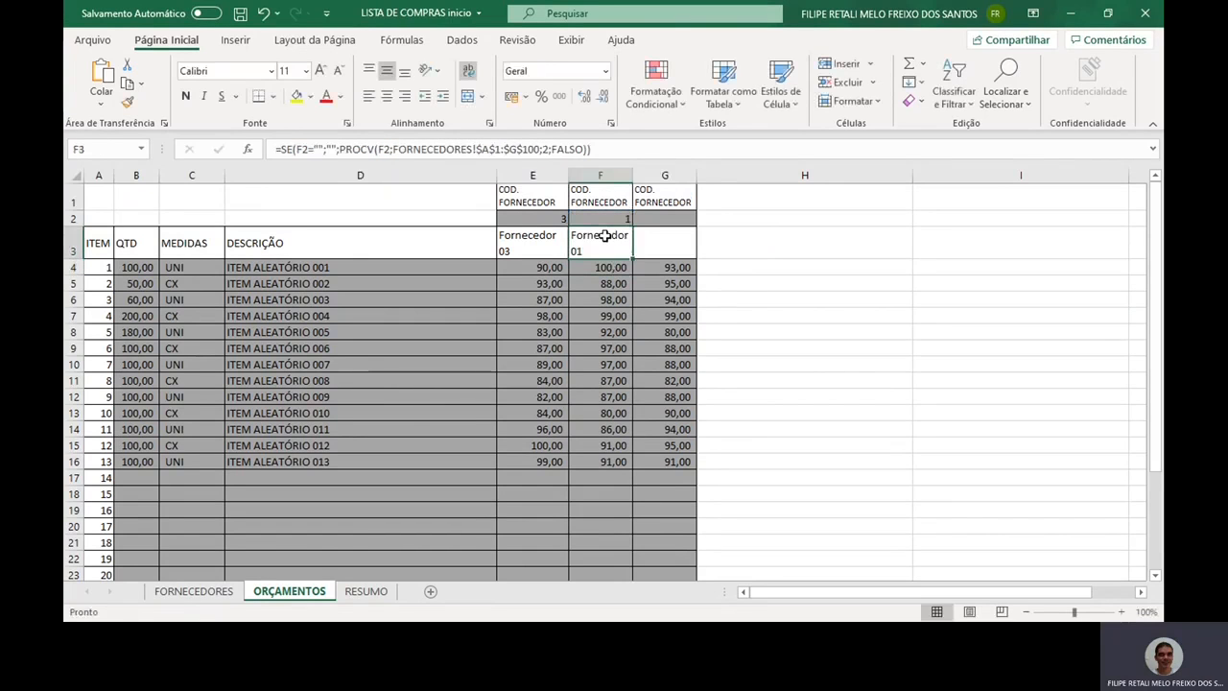
# Copy the supplier name lookup formula from F3 across the range E3:G3.
pyautogui.hotkey('ctrl', 'c')
pyautogui.press('Right')
pyautogui.hotkey('shift', 'Left')
pyautogui.hotkey('shift', 'Left')
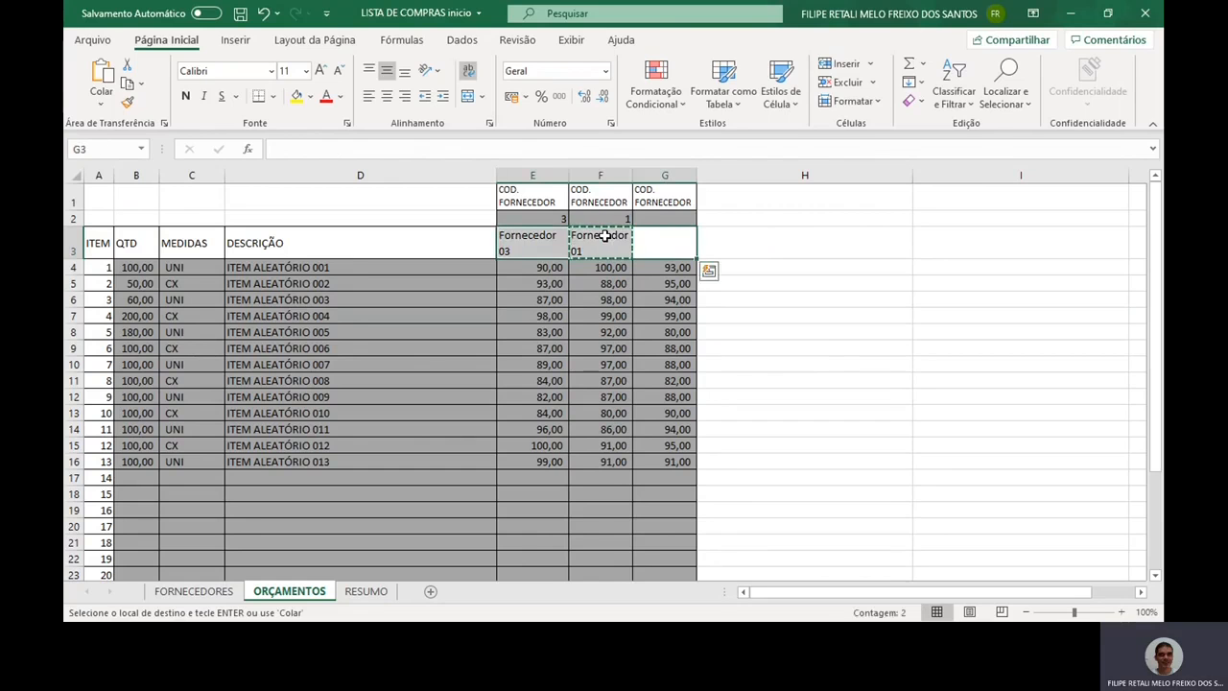
pyautogui.press('Return')
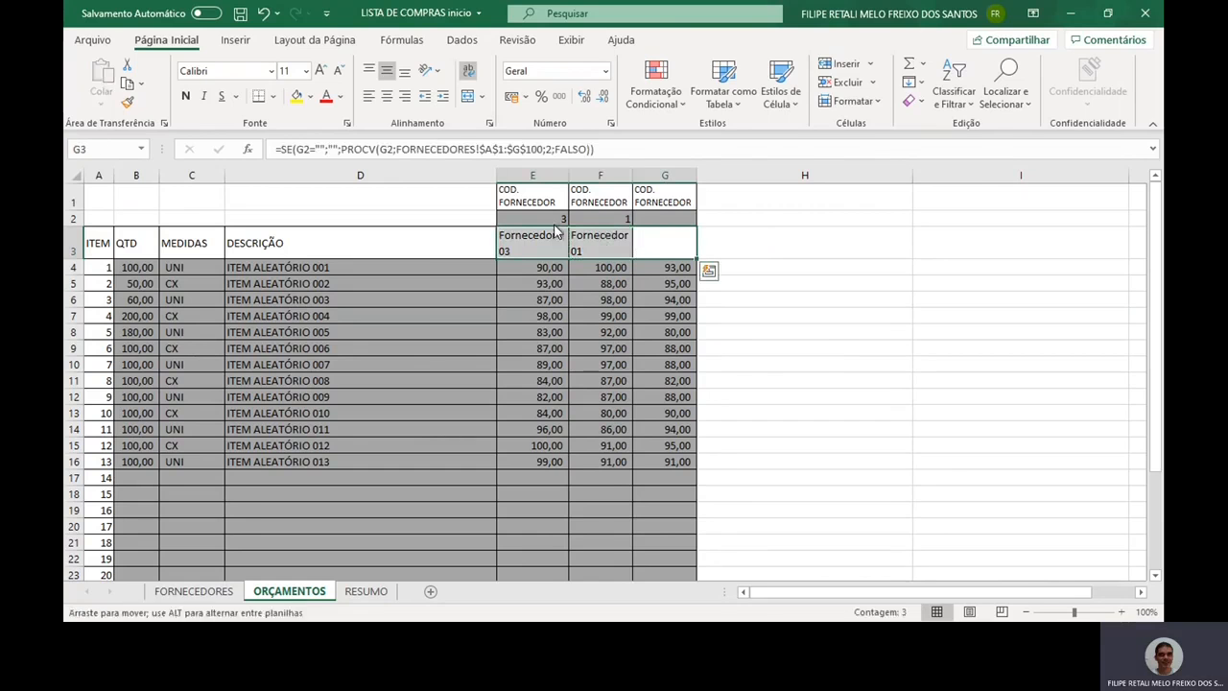
# Clear the supplier code in E2, then enter codes 1, 2 and 3 in cells E2, F2 and G2.
pyautogui.click(554, 219)
pyautogui.press('Delete')
pyautogui.press('Down')
pyautogui.click(554, 219)
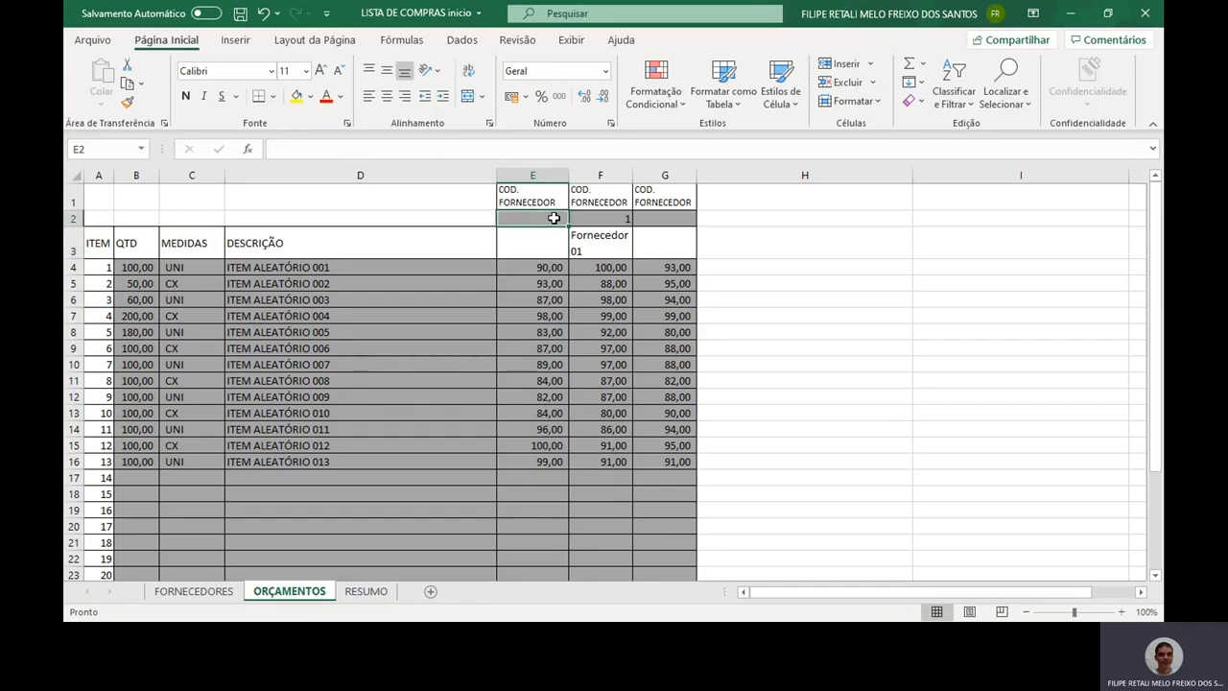
pyautogui.write('1')
pyautogui.press('Tab')
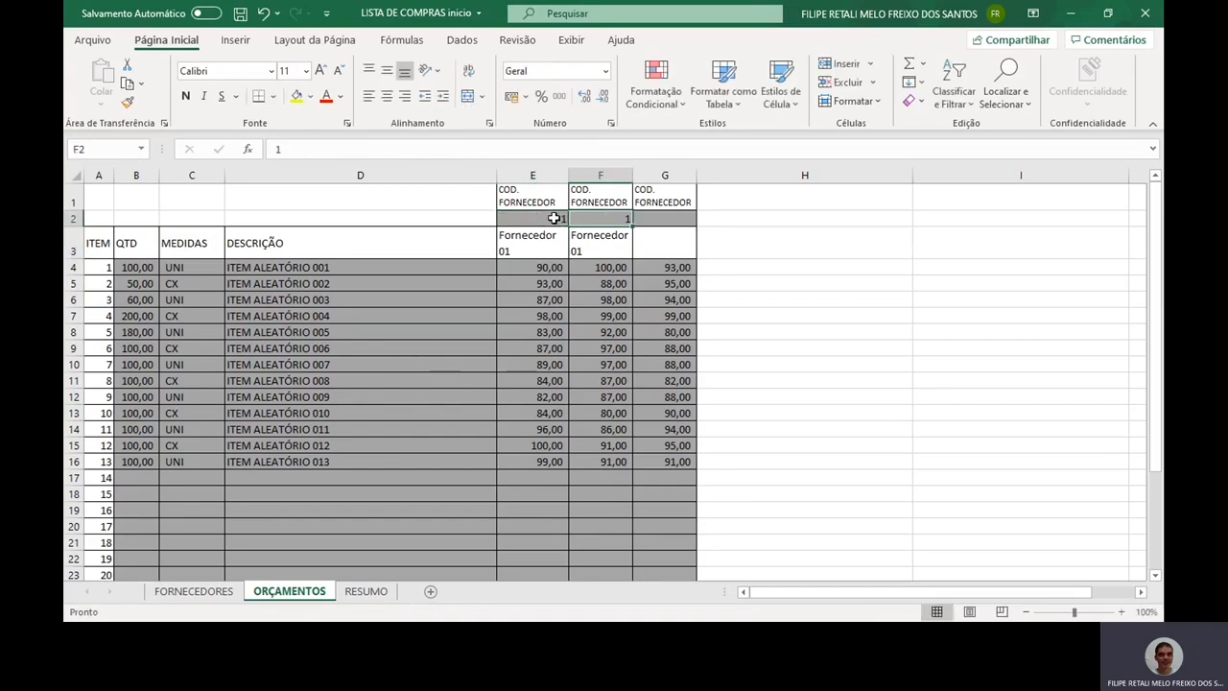
pyautogui.write('2')
pyautogui.press('Tab')
pyautogui.write('3')
pyautogui.press('Return')
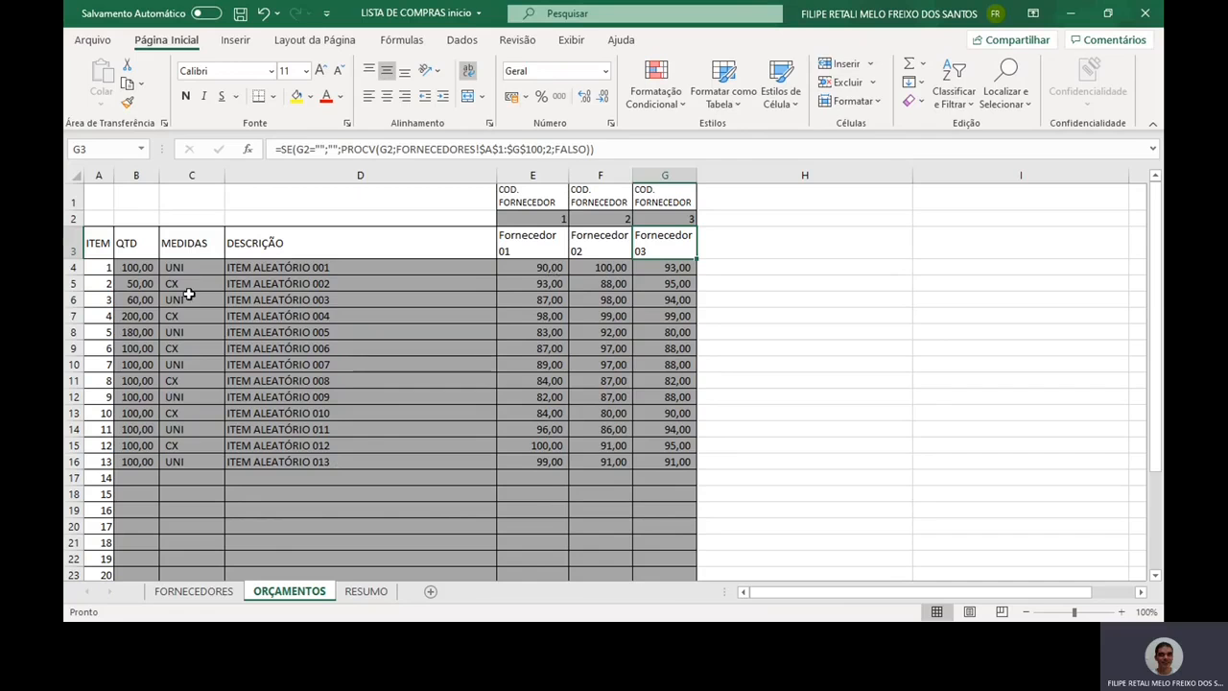
# Link the first item's quantity in RESUMO cell B5 to the budget sheet with =ORÇAMENTOS!B4.
pyautogui.moveTo(147, 268); pyautogui.dragTo(672, 463)
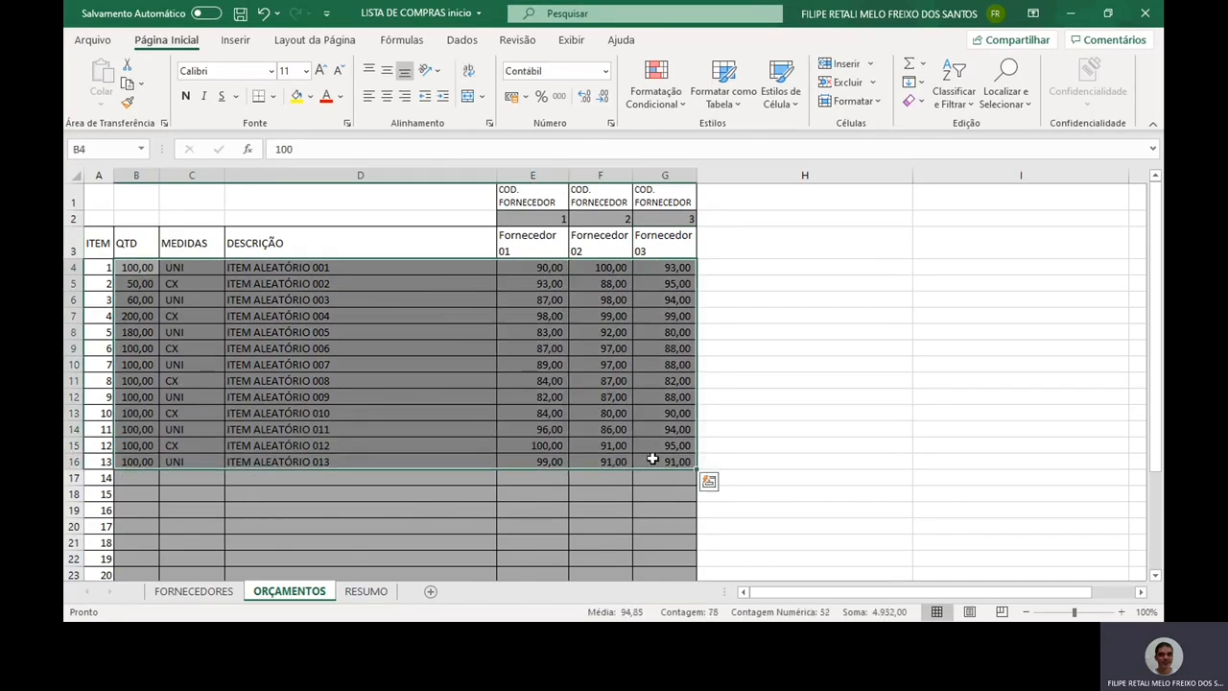
pyautogui.click(365, 591)
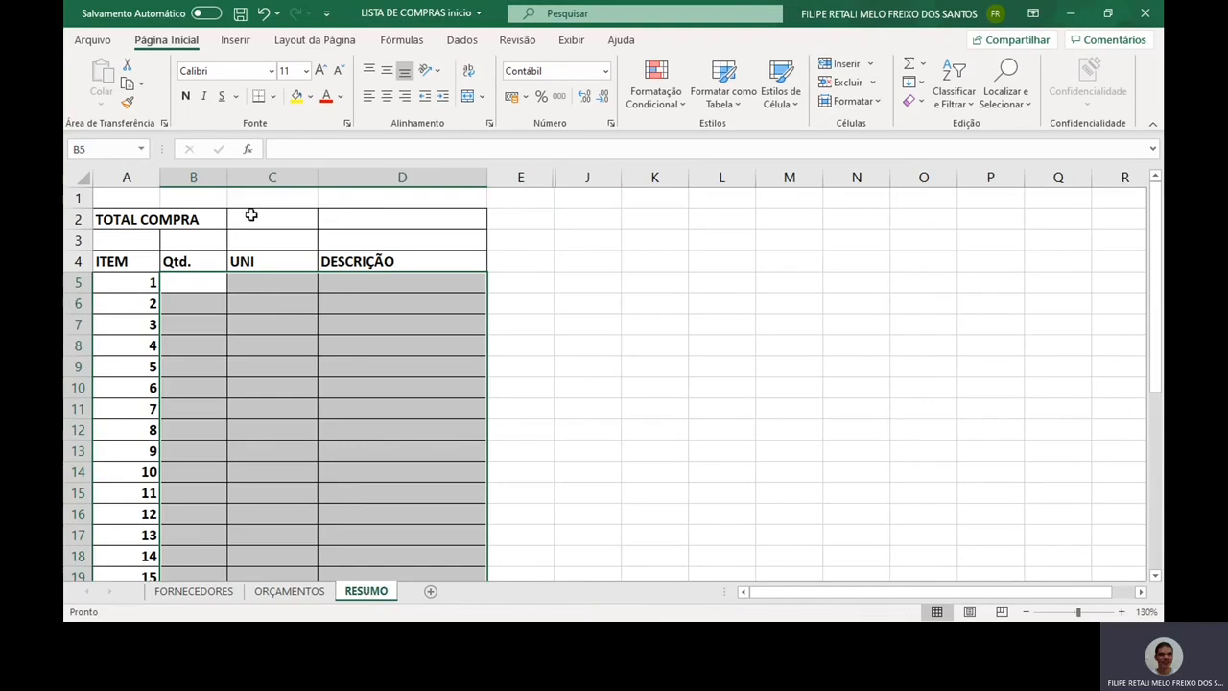
pyautogui.click(441, 284)
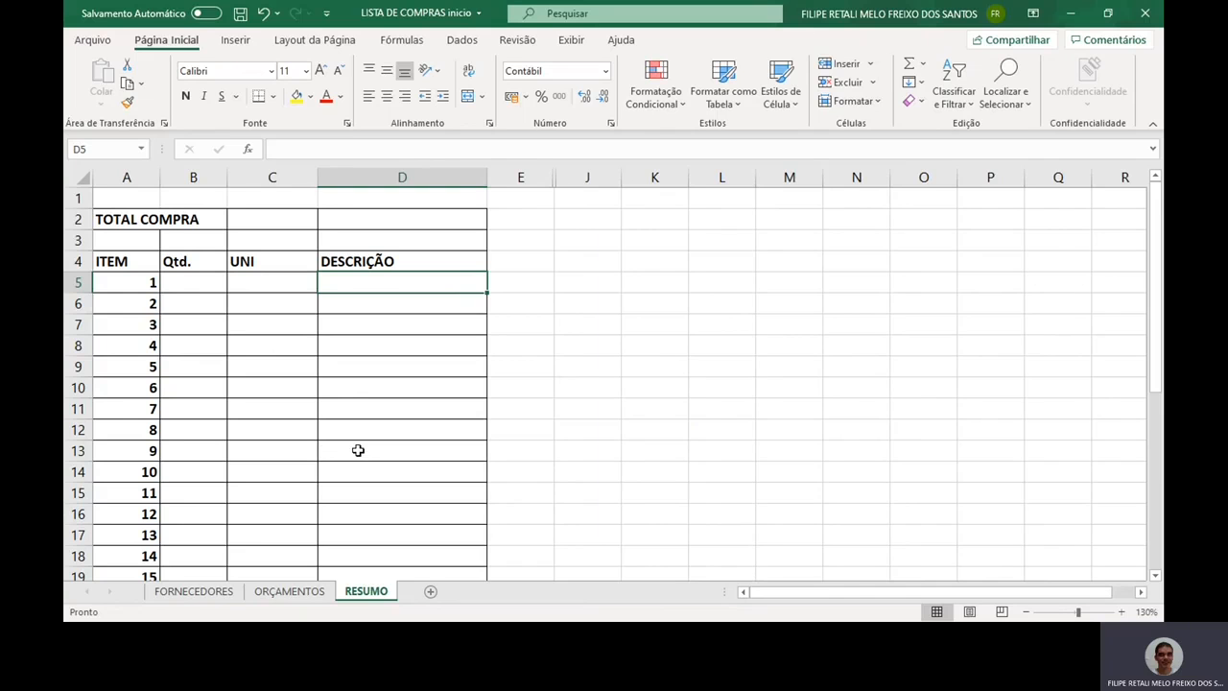
pyautogui.click(207, 287)
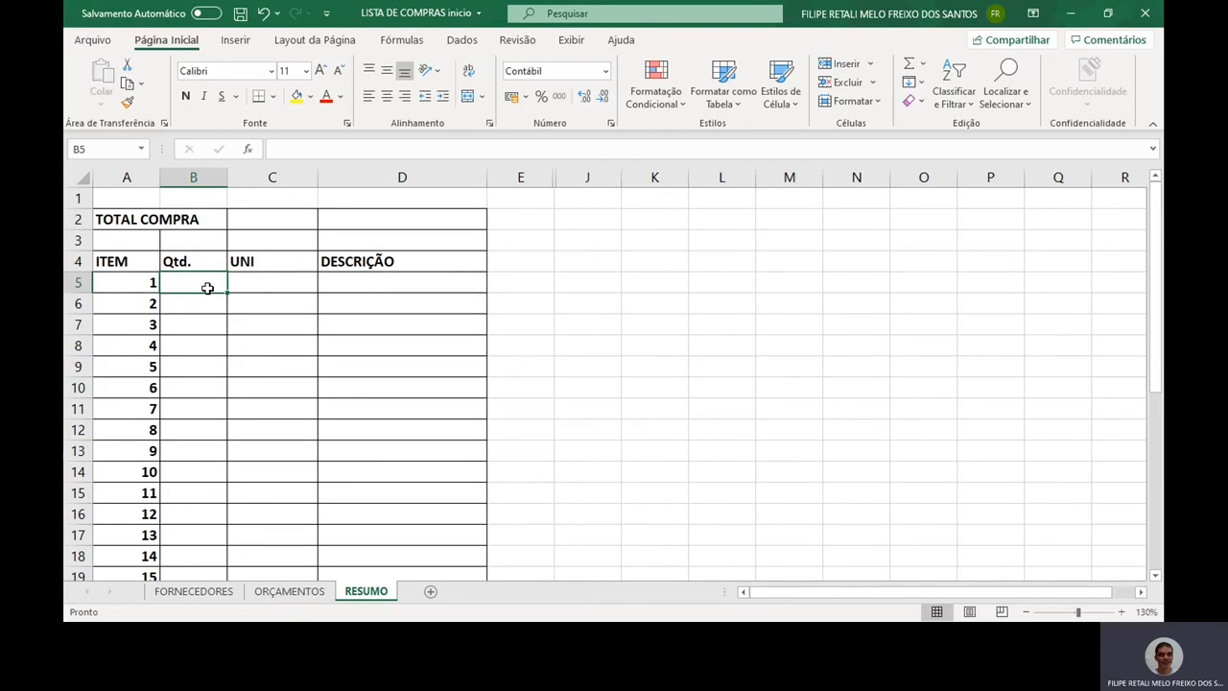
pyautogui.write('=')
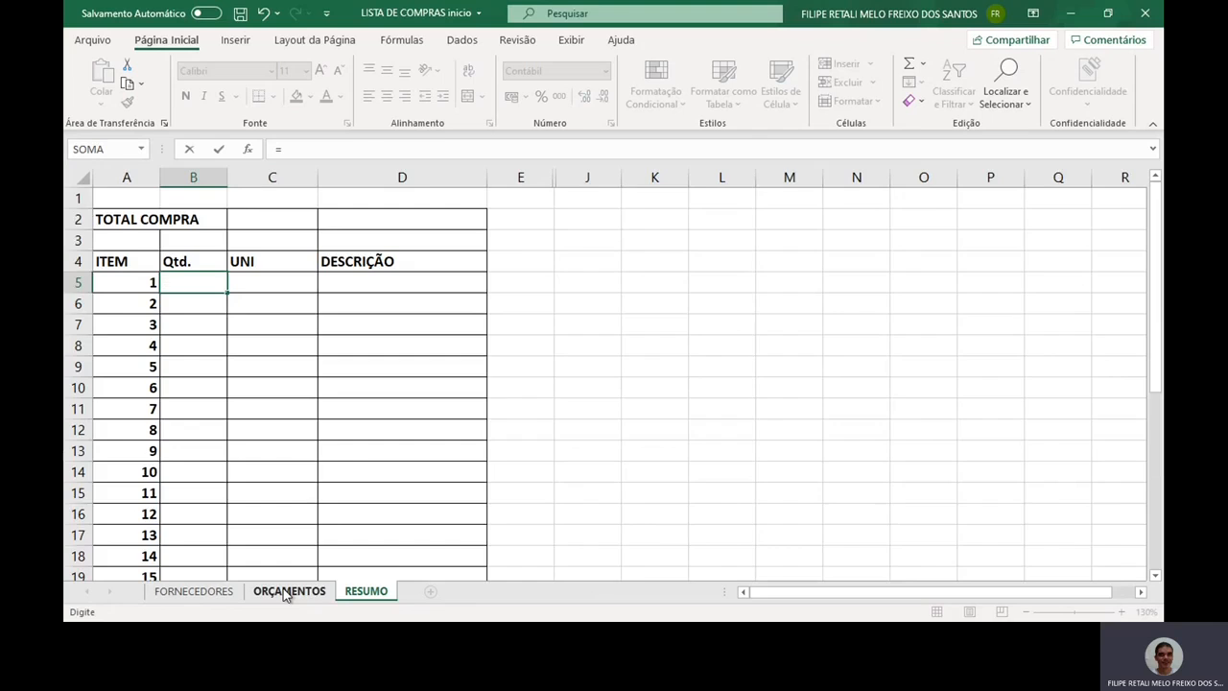
pyautogui.click(287, 591)
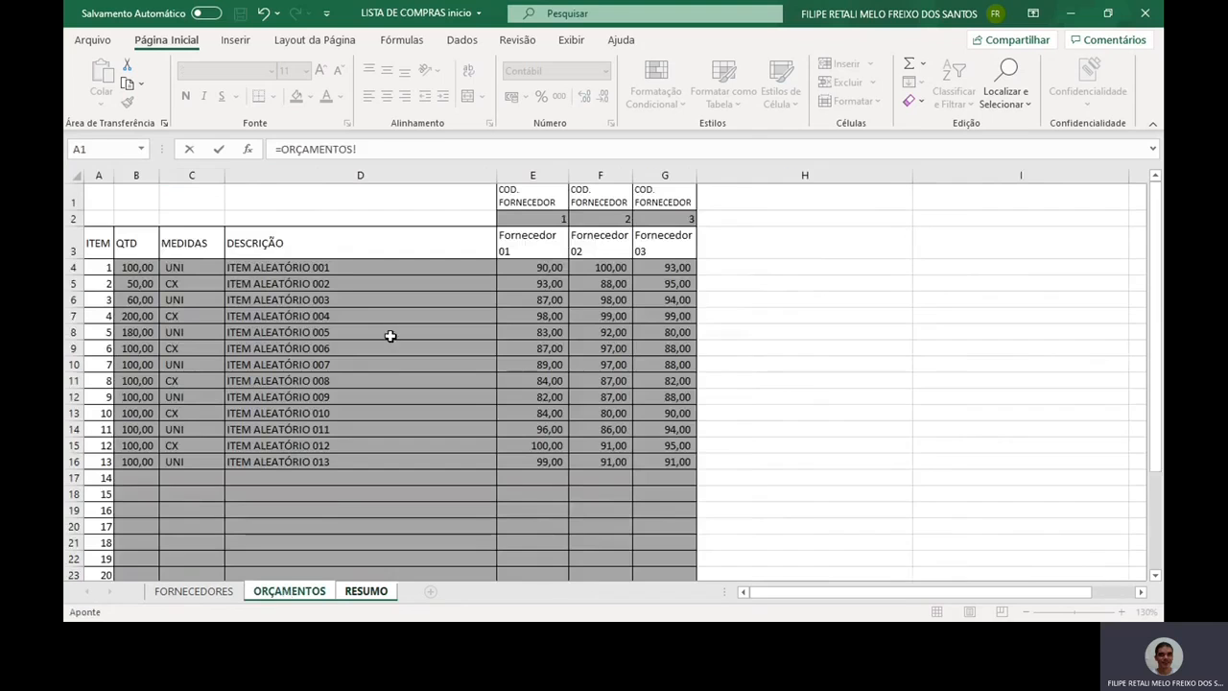
pyautogui.click(137, 267)
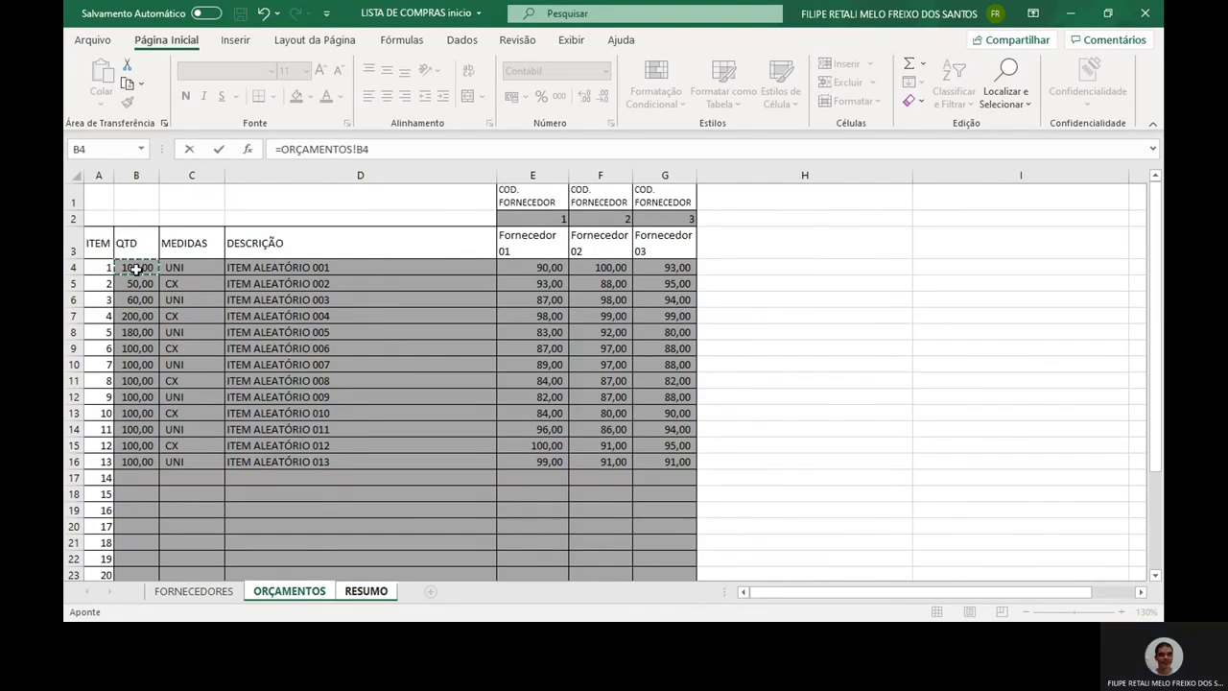
pyautogui.press('Return')
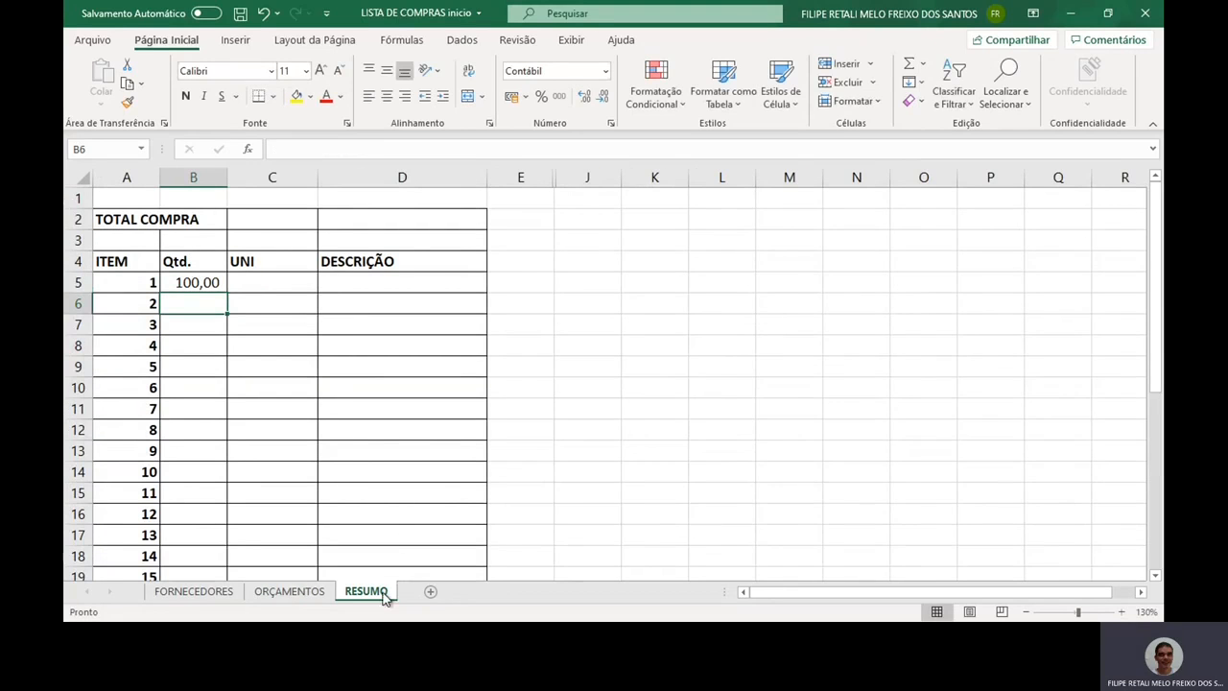
pyautogui.click(207, 283)
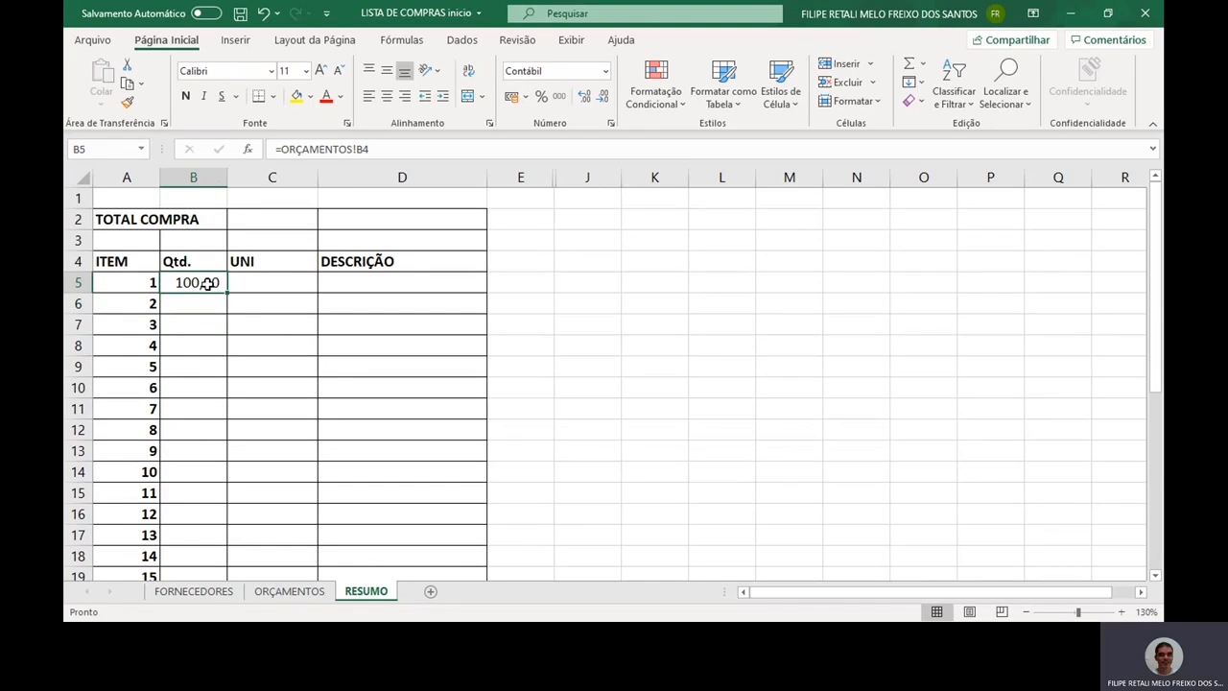
# Link RESUMO cell C5 to the first item's unit of measure on the ORÇAMENTOS sheet.
pyautogui.click(305, 591)
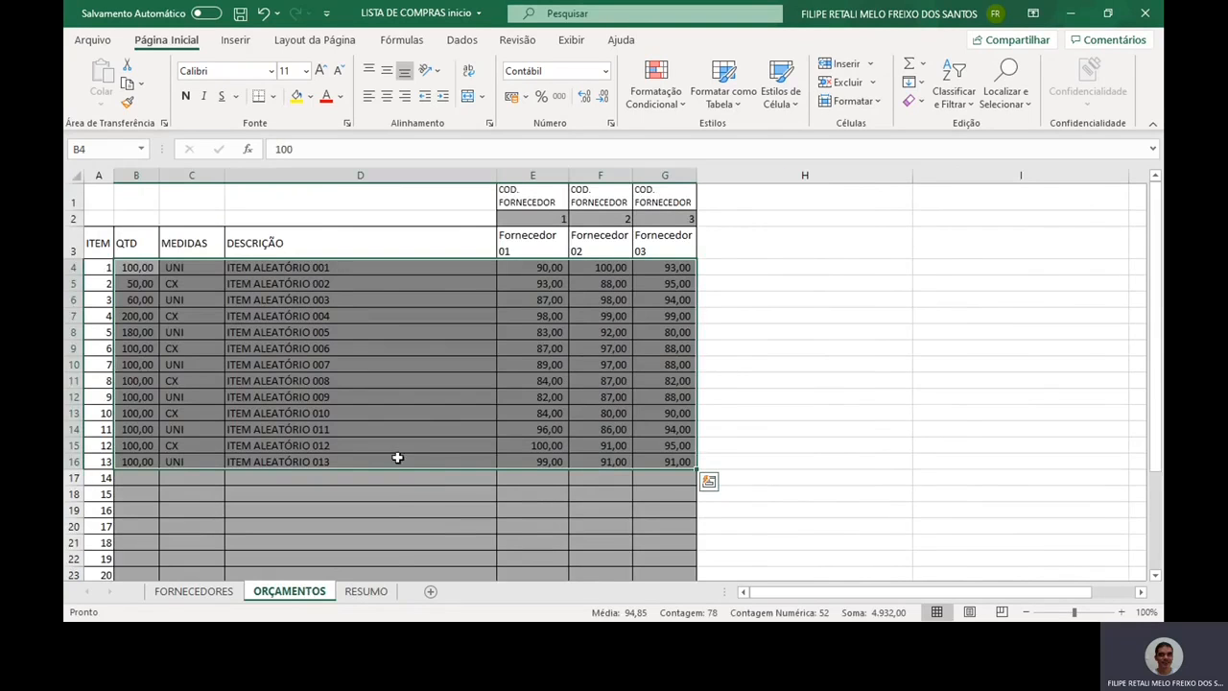
pyautogui.click(382, 592)
pyautogui.click(288, 276)
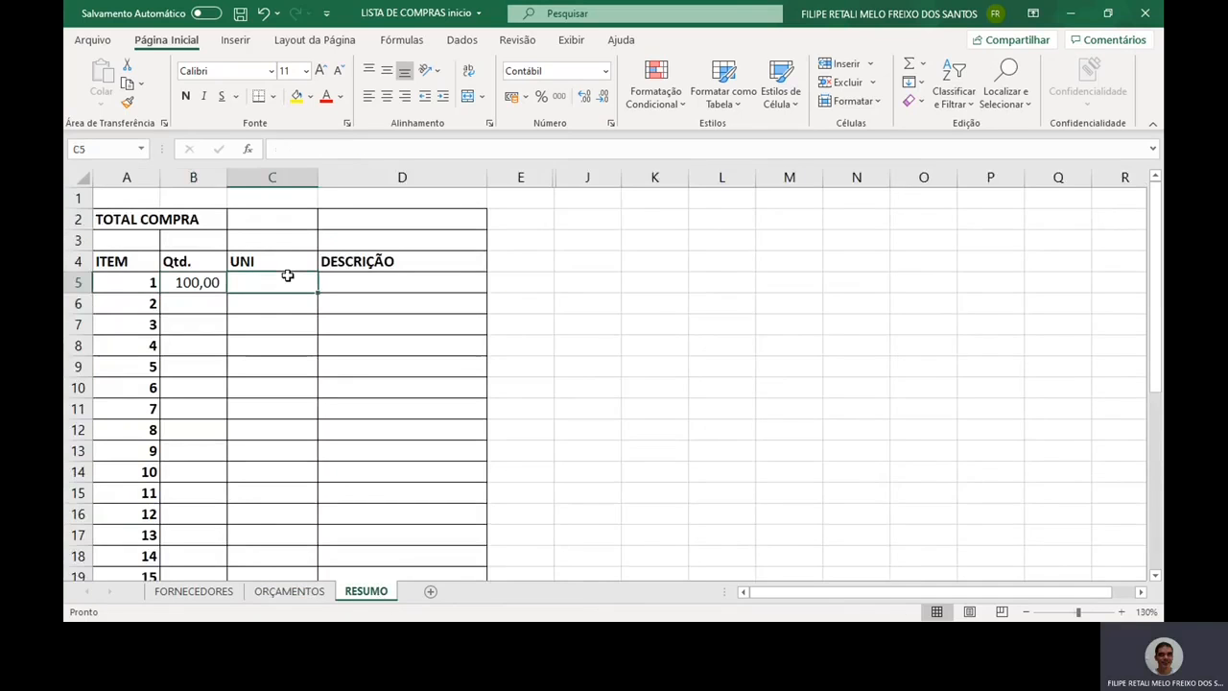
pyautogui.write('=')
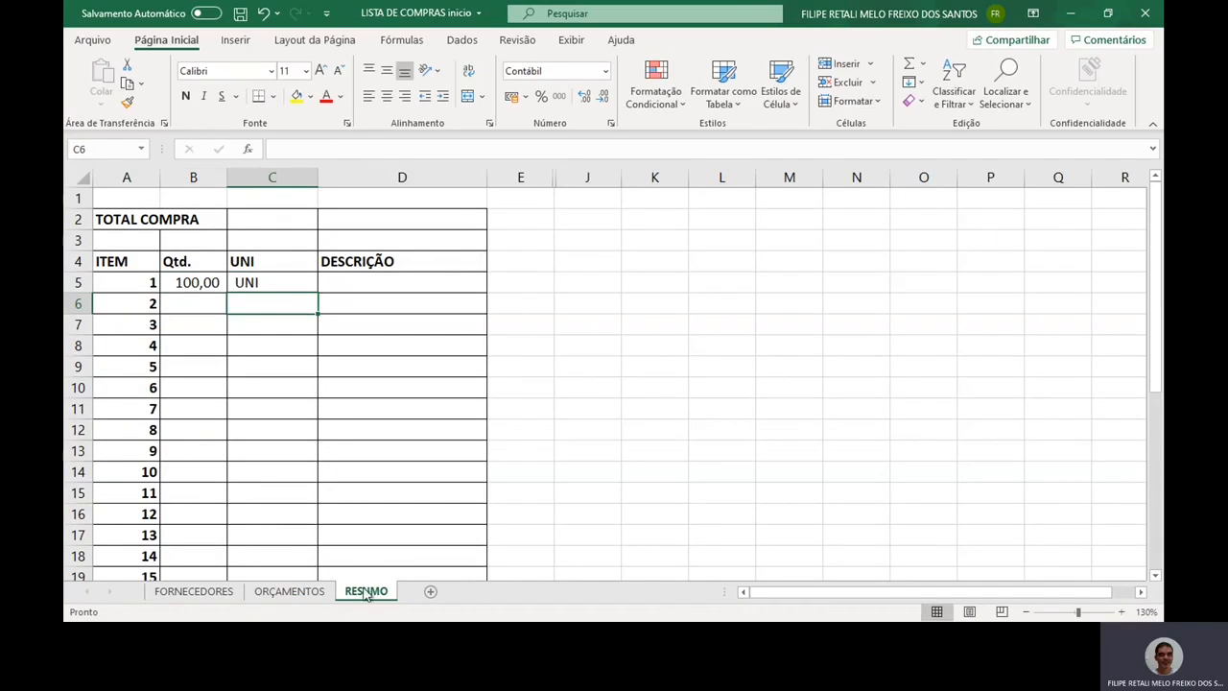
# Link RESUMO cell D5 to the first item's description in ORÇAMENTOS cell D4.
pyautogui.click(427, 283)
pyautogui.write('=')
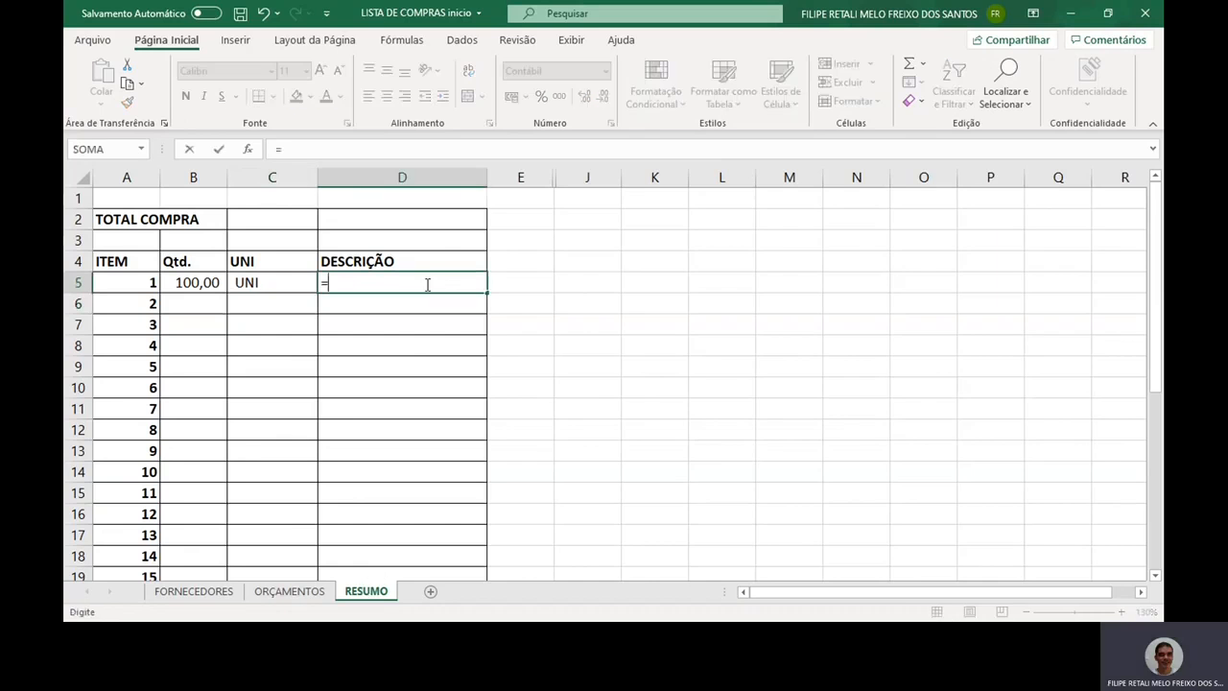
pyautogui.click(289, 591)
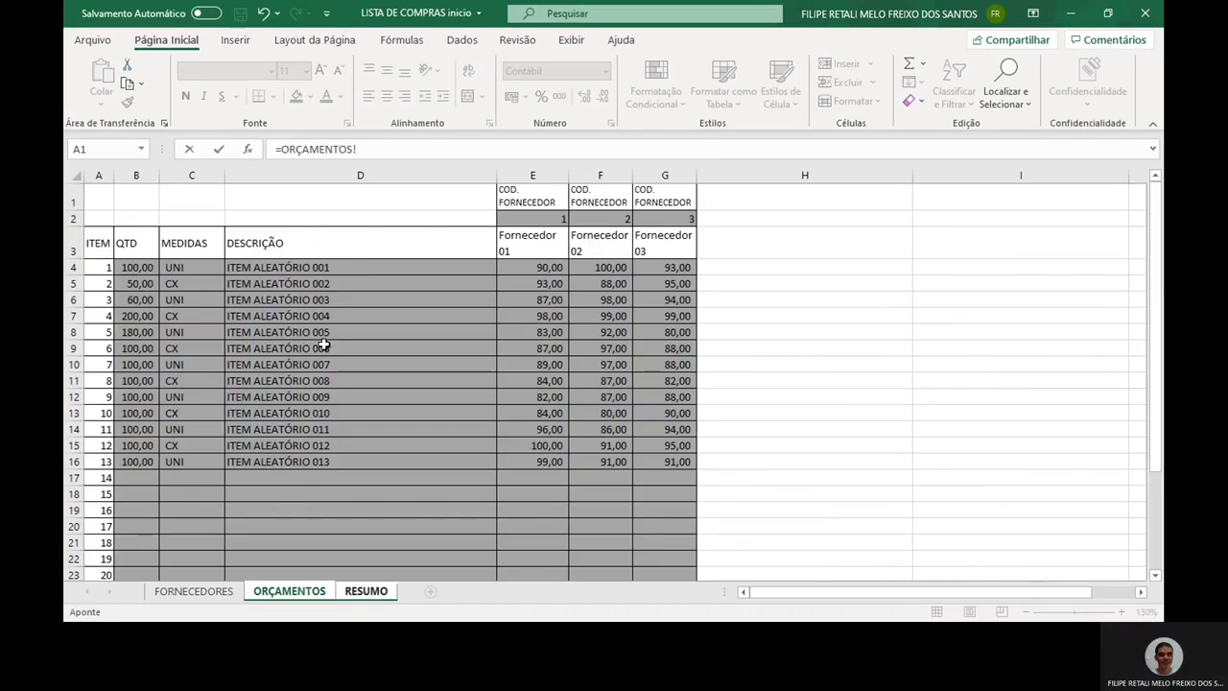
pyautogui.click(373, 267)
pyautogui.press('Return')
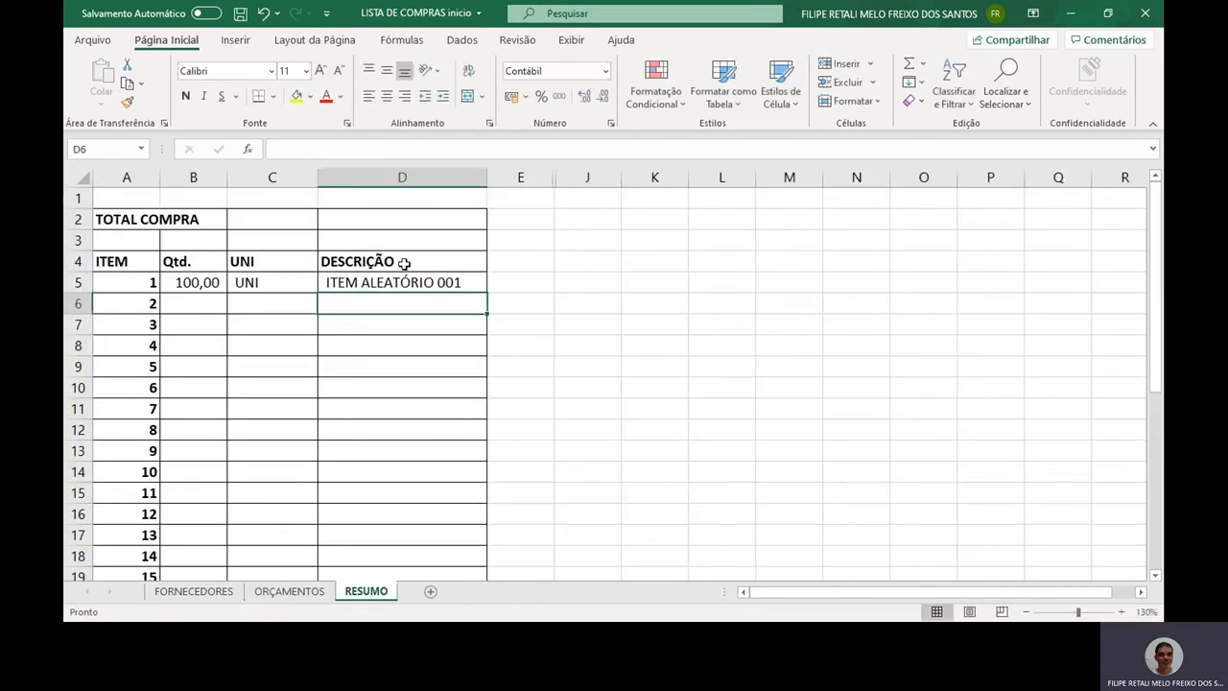
# Add the column headings UNI in E4 and TOTAL in F4 of RESUMO.
pyautogui.click(516, 259)
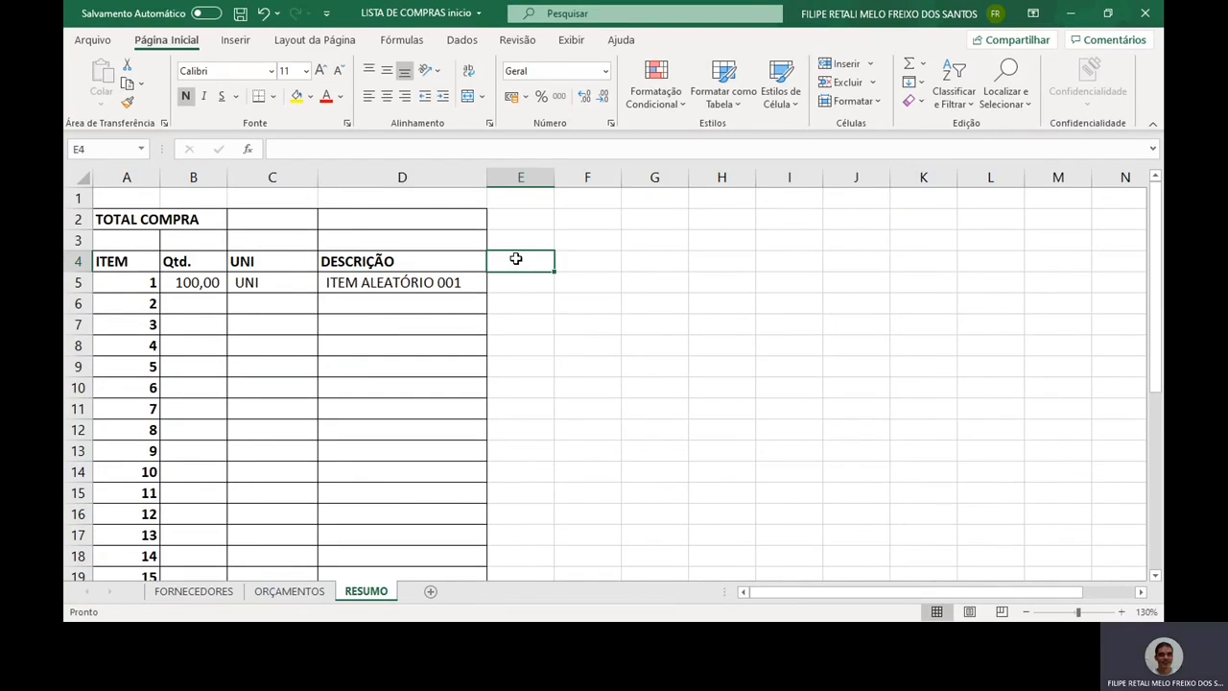
pyautogui.write('UNI')
pyautogui.press('Tab')
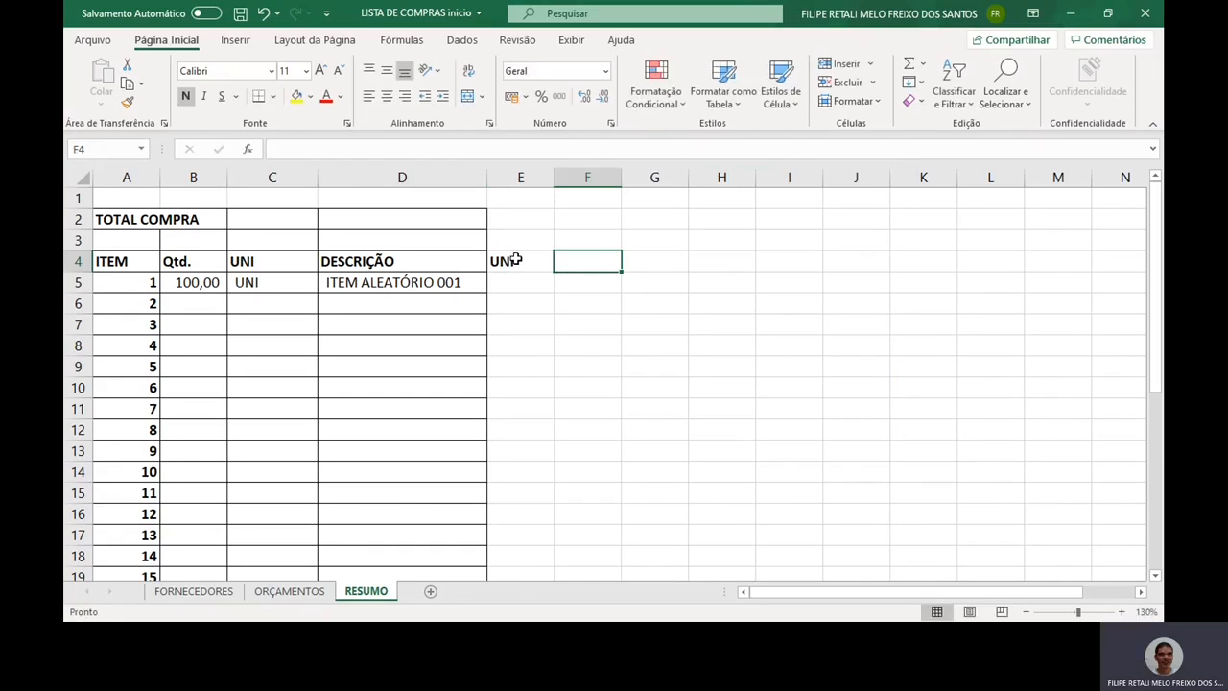
pyautogui.write('TOTAL')
pyautogui.press('Return')
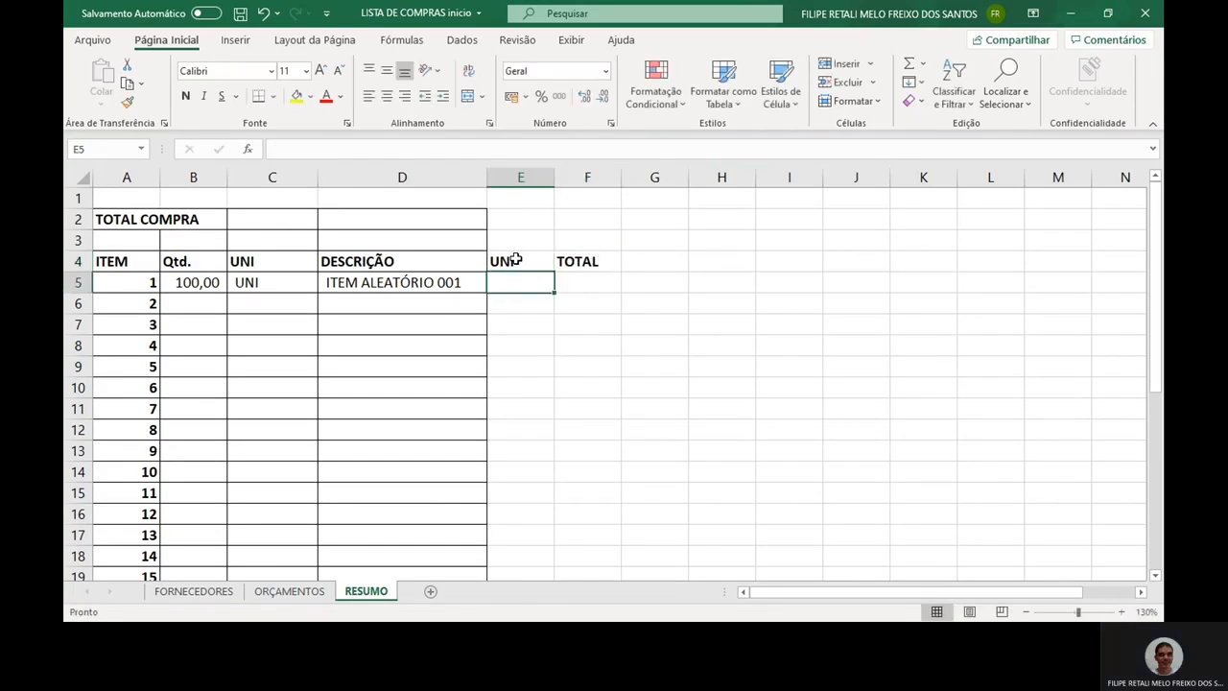
# Link RESUMO cell E5 to the first supplier's unit price with =ORÇAMENTOS!E4.
pyautogui.write('=')
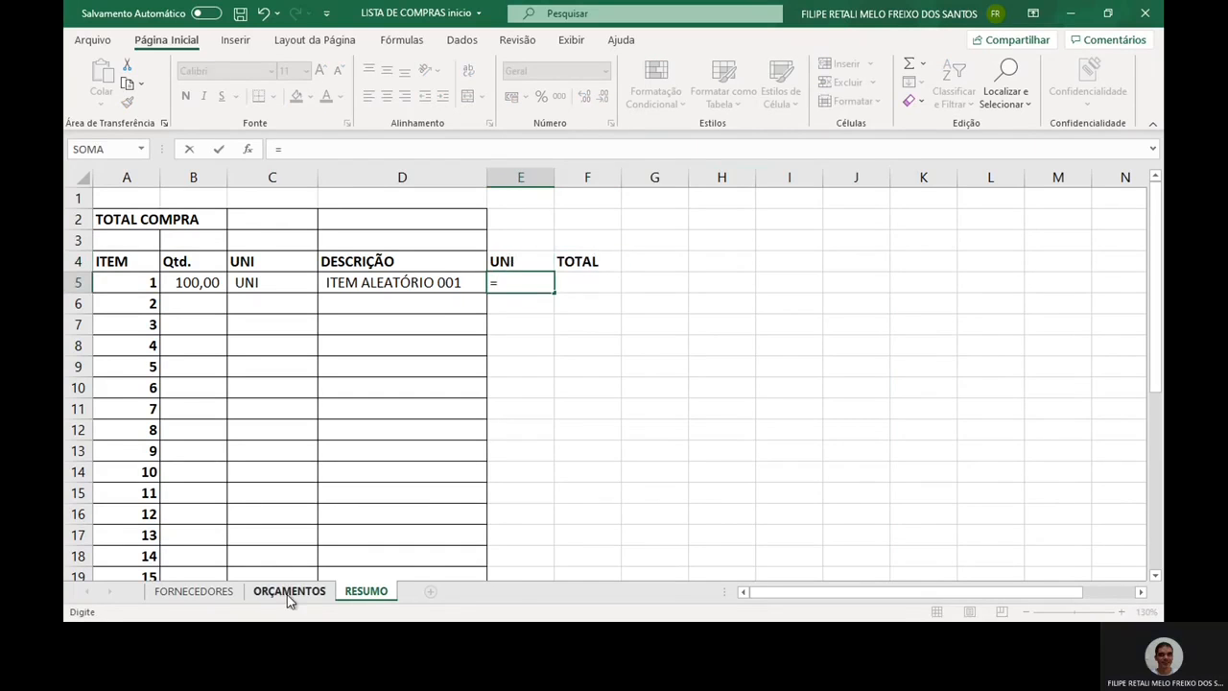
pyautogui.click(289, 591)
pyautogui.click(543, 267)
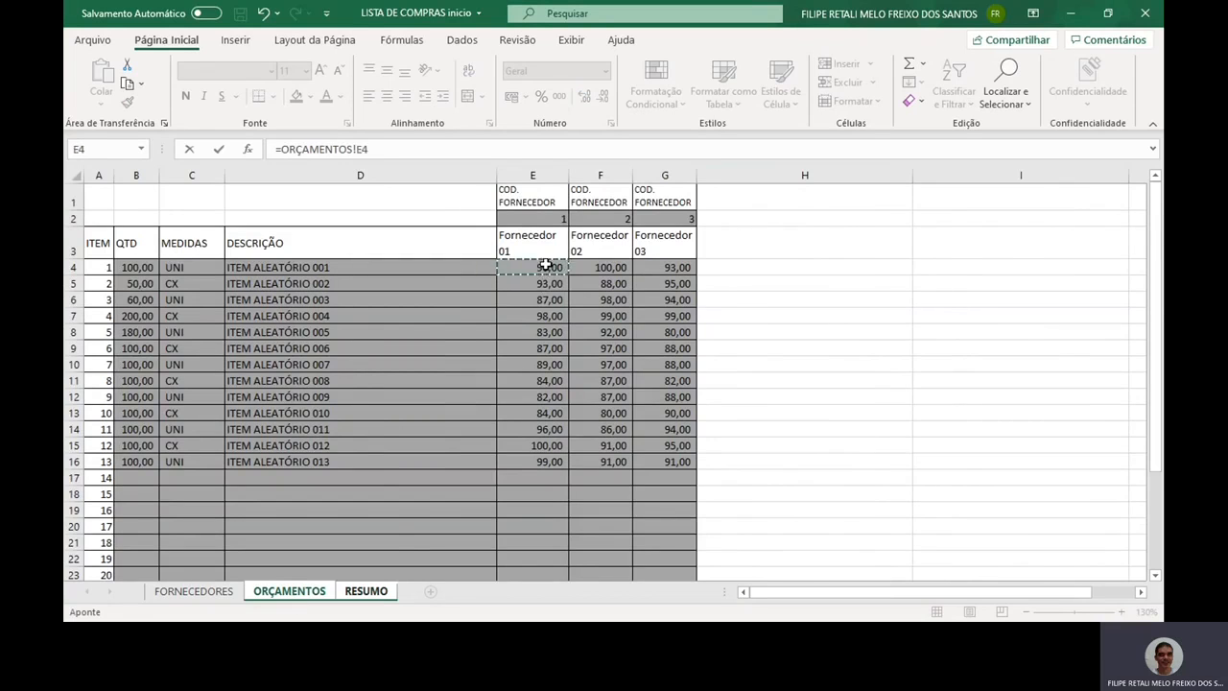
pyautogui.press('Return')
# Calculate the item total in F5 with =E5*B5 and apply the thousands-separator number format to E5:F5.
pyautogui.click(576, 282)
pyautogui.write('=')
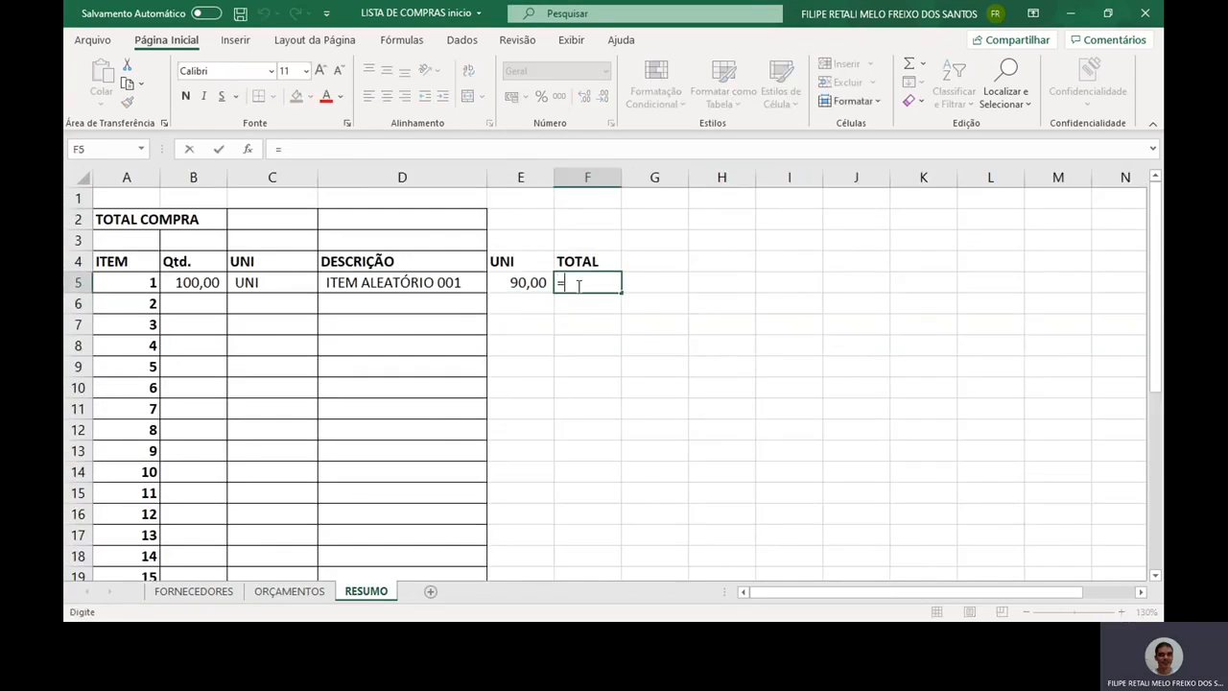
pyautogui.click(528, 283)
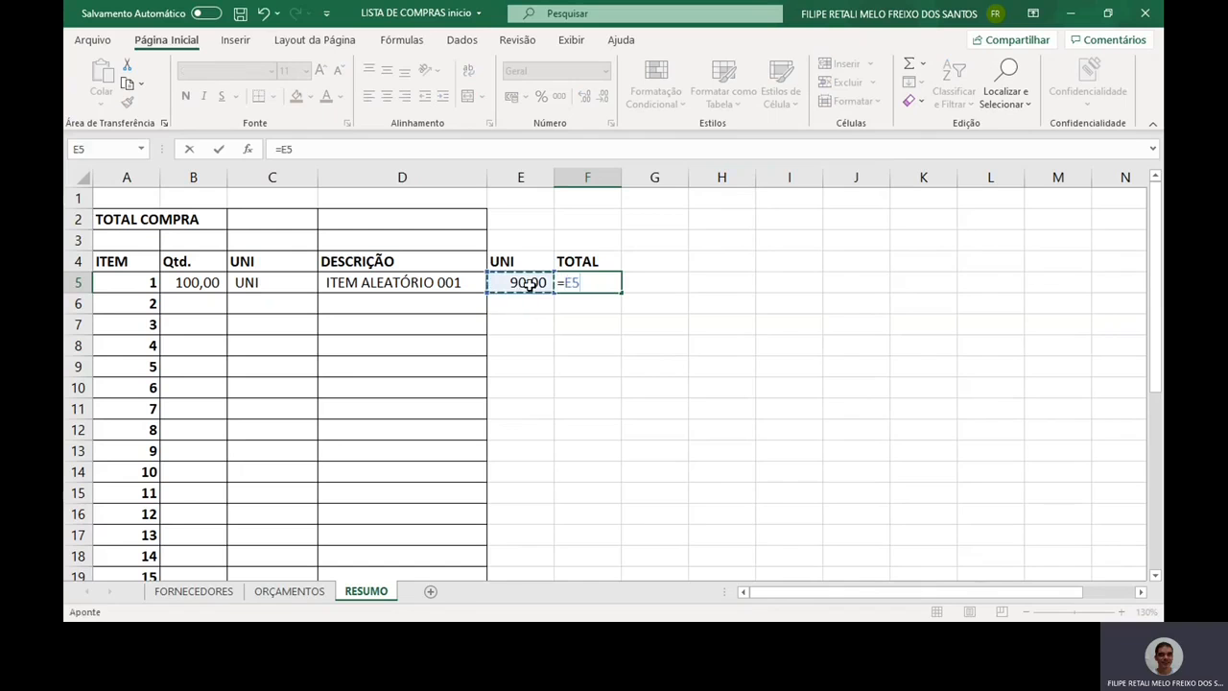
pyautogui.write('*')
pyautogui.click(209, 283)
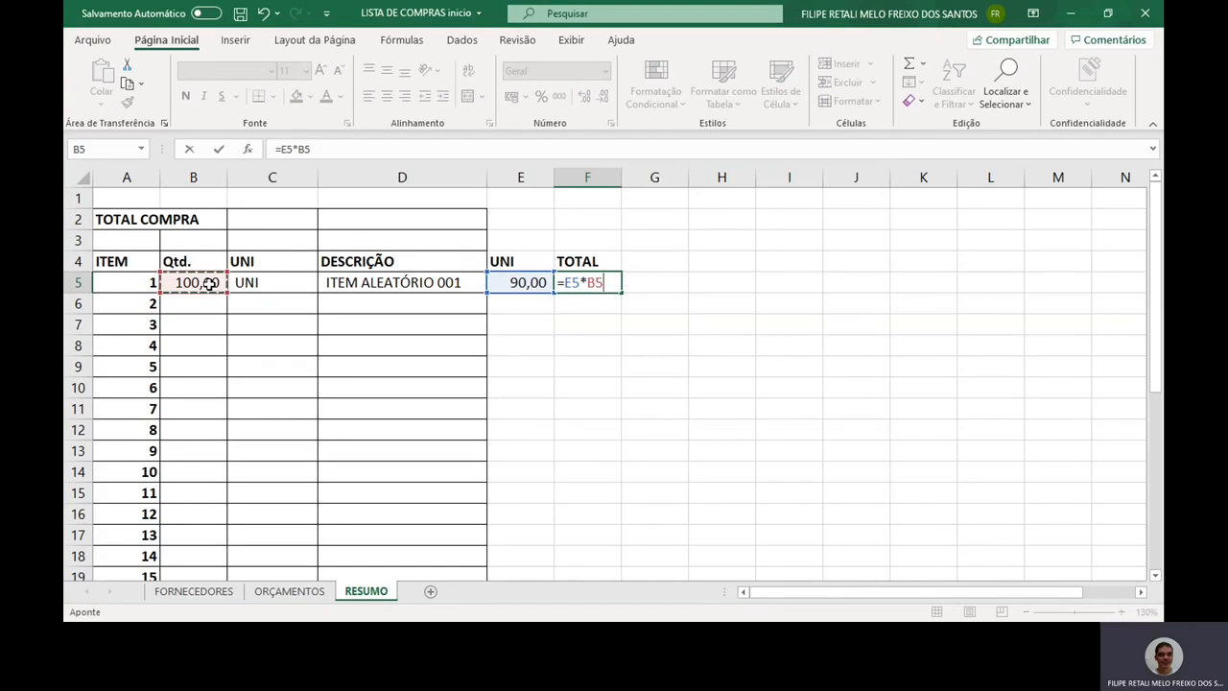
pyautogui.press('Return')
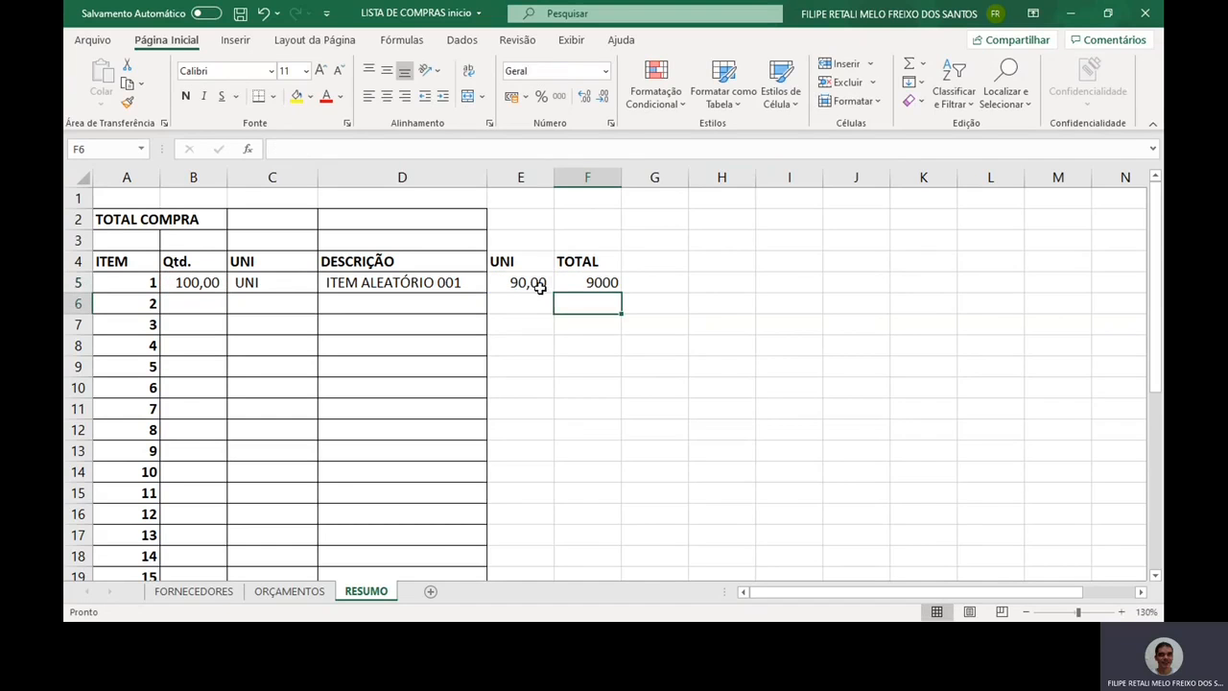
pyautogui.moveTo(540, 287); pyautogui.dragTo(590, 284)
pyautogui.click(559, 96)
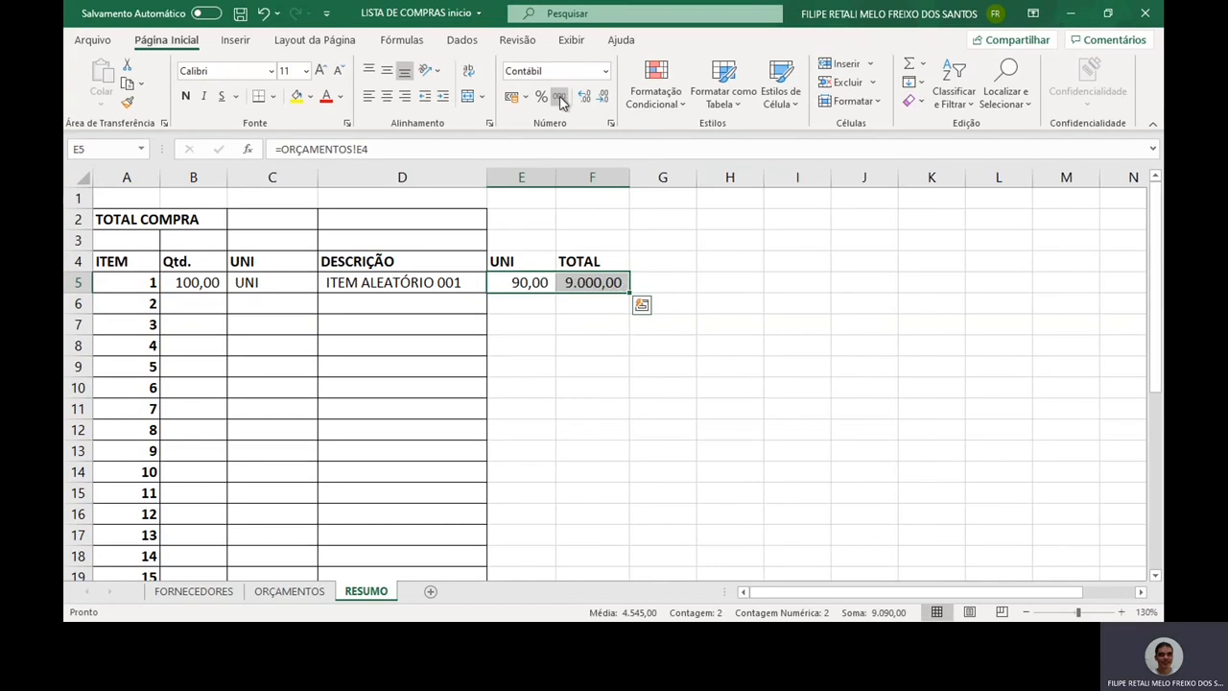
# Link RESUMO cell E2 to the first supplier's name with =ORÇAMENTOS!E3.
pyautogui.click(517, 221)
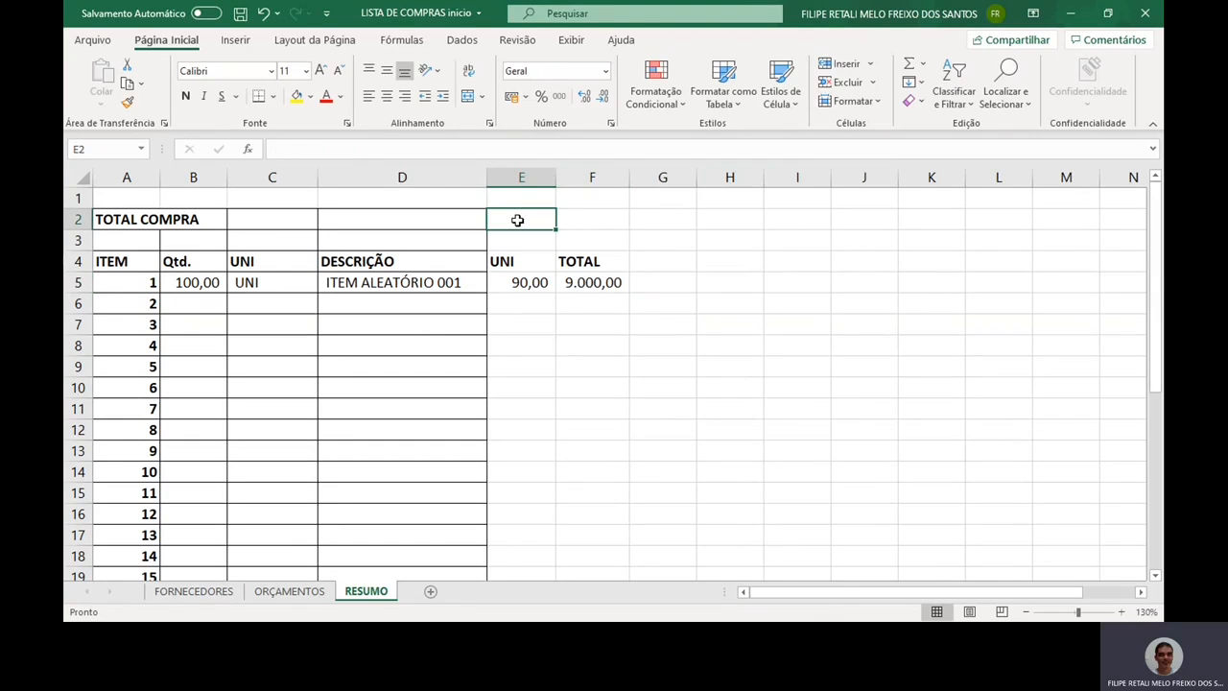
pyautogui.write('=')
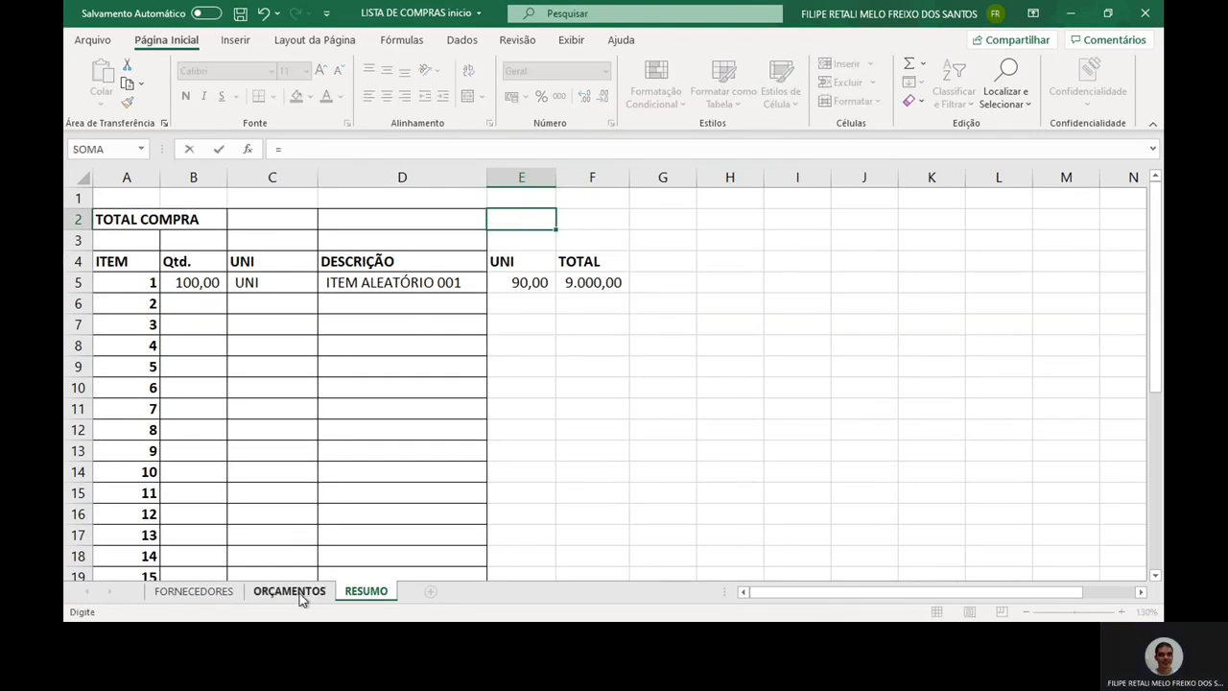
pyautogui.click(299, 593)
pyautogui.click(531, 250)
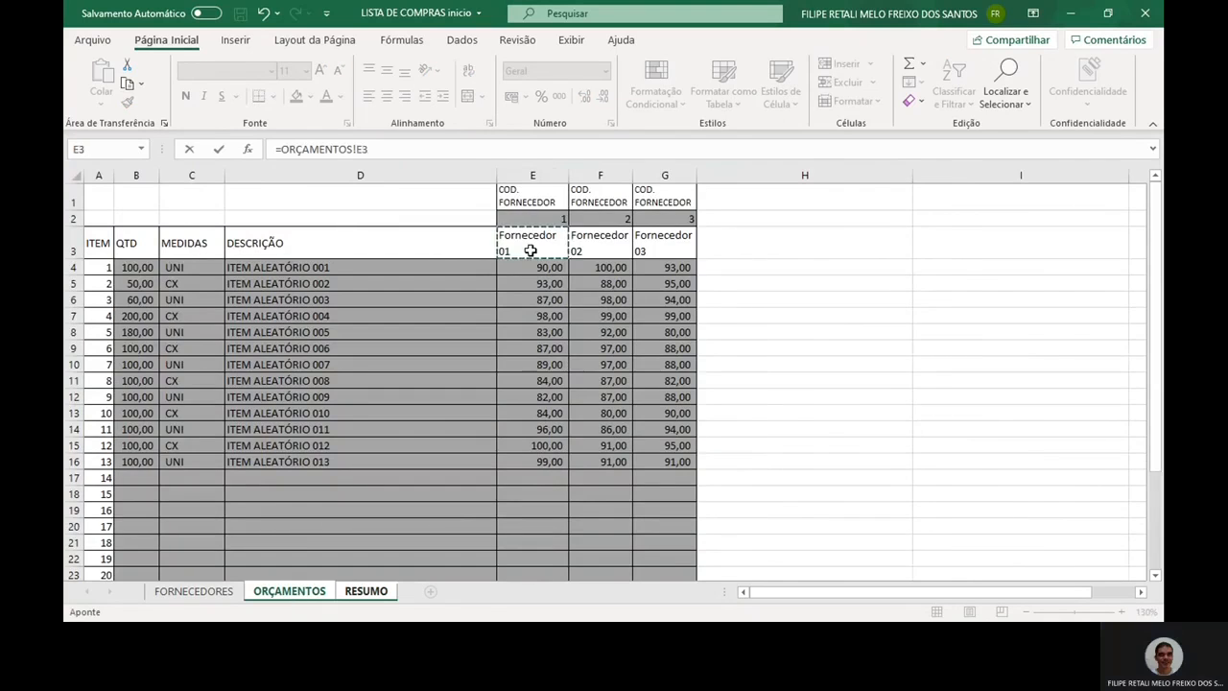
pyautogui.press('Return')
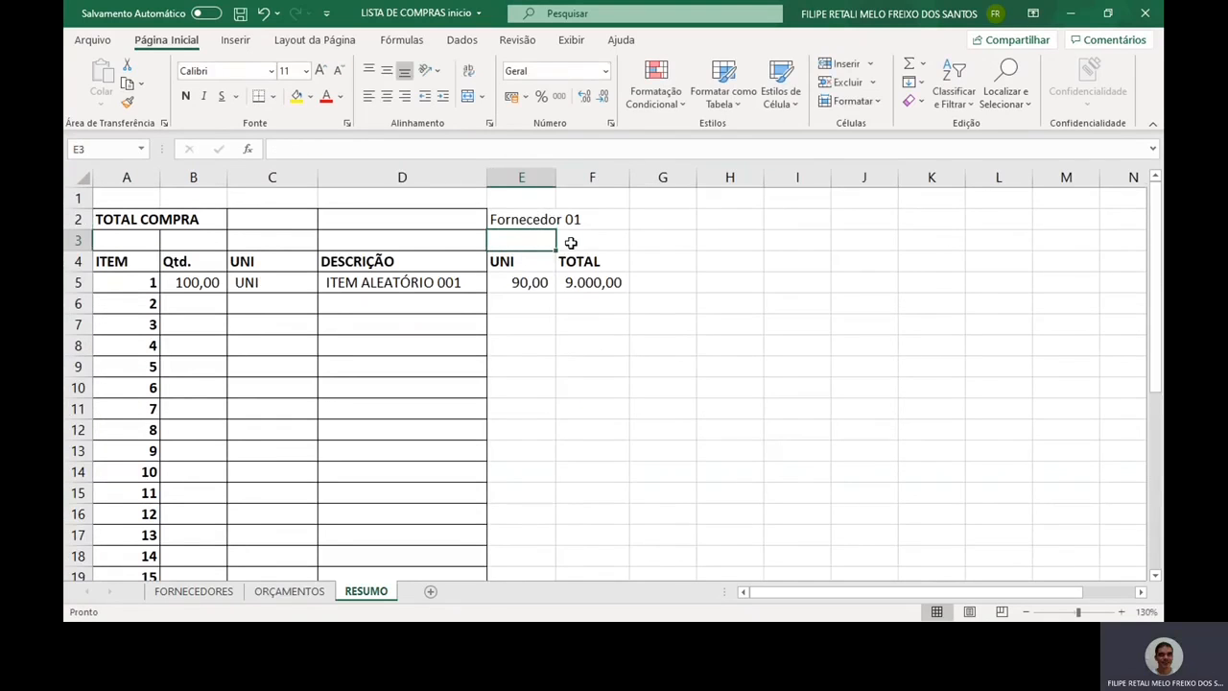
# Merge and centre E2:F2 in RESUMO and add the label TOTAL in E3.
pyautogui.moveTo(528, 219); pyautogui.dragTo(589, 238)
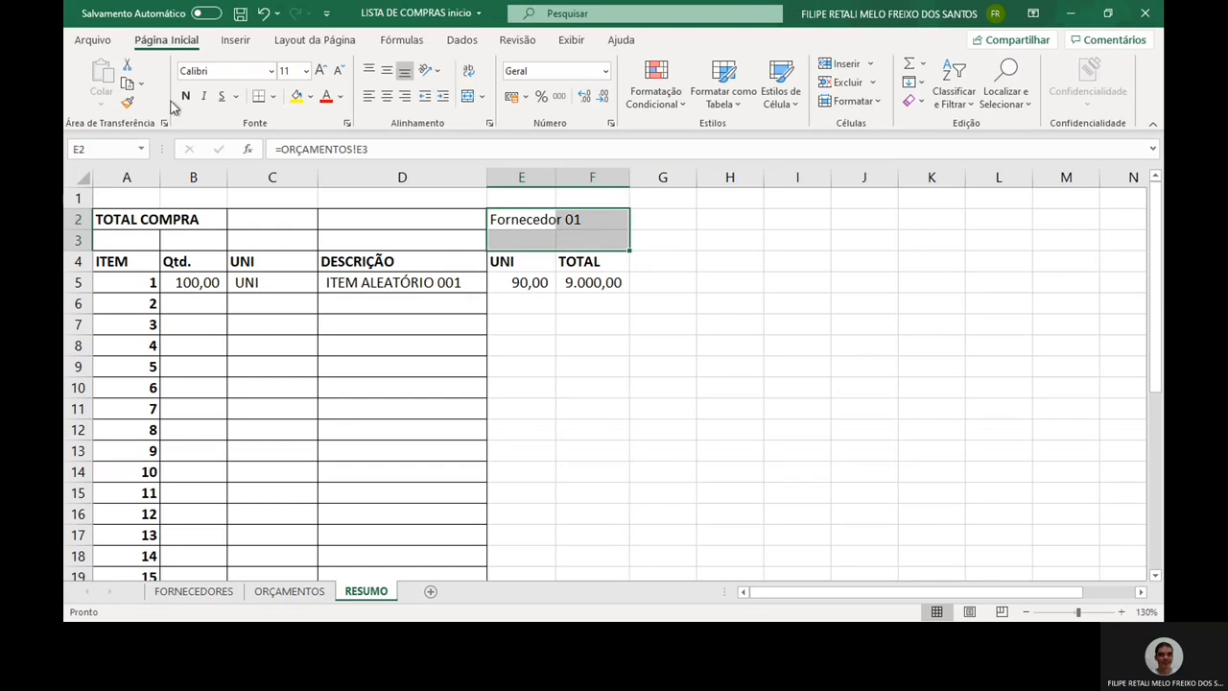
pyautogui.moveTo(493, 217); pyautogui.dragTo(576, 220)
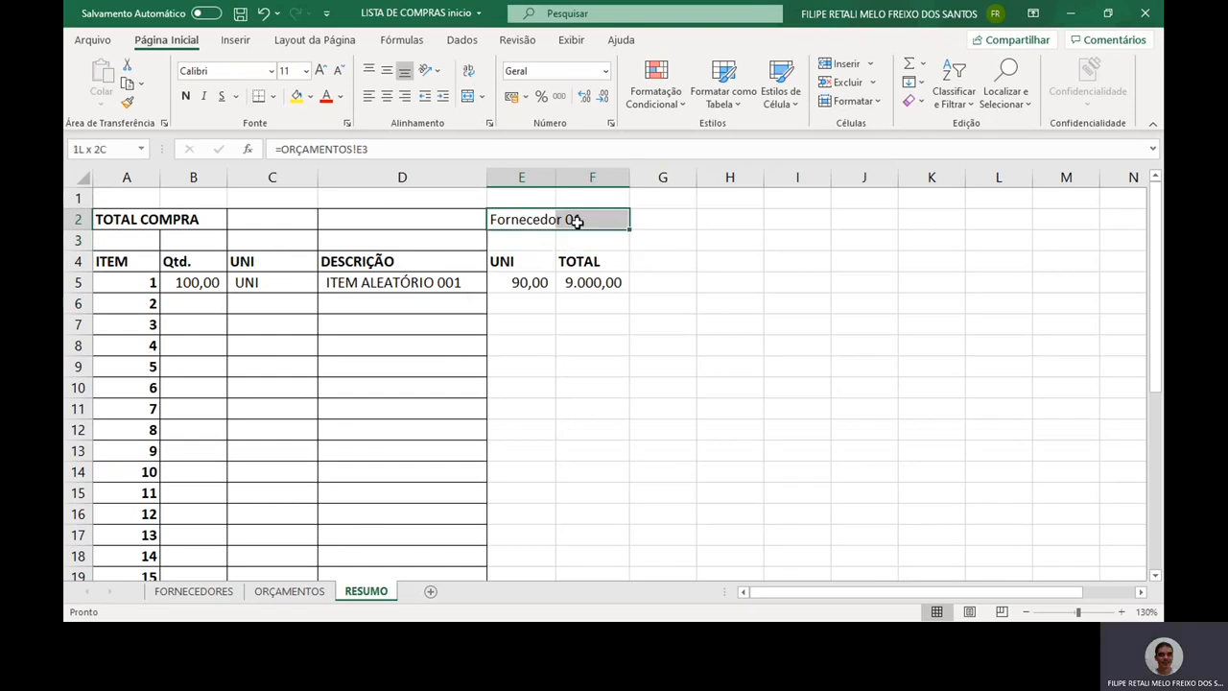
pyautogui.click(468, 100)
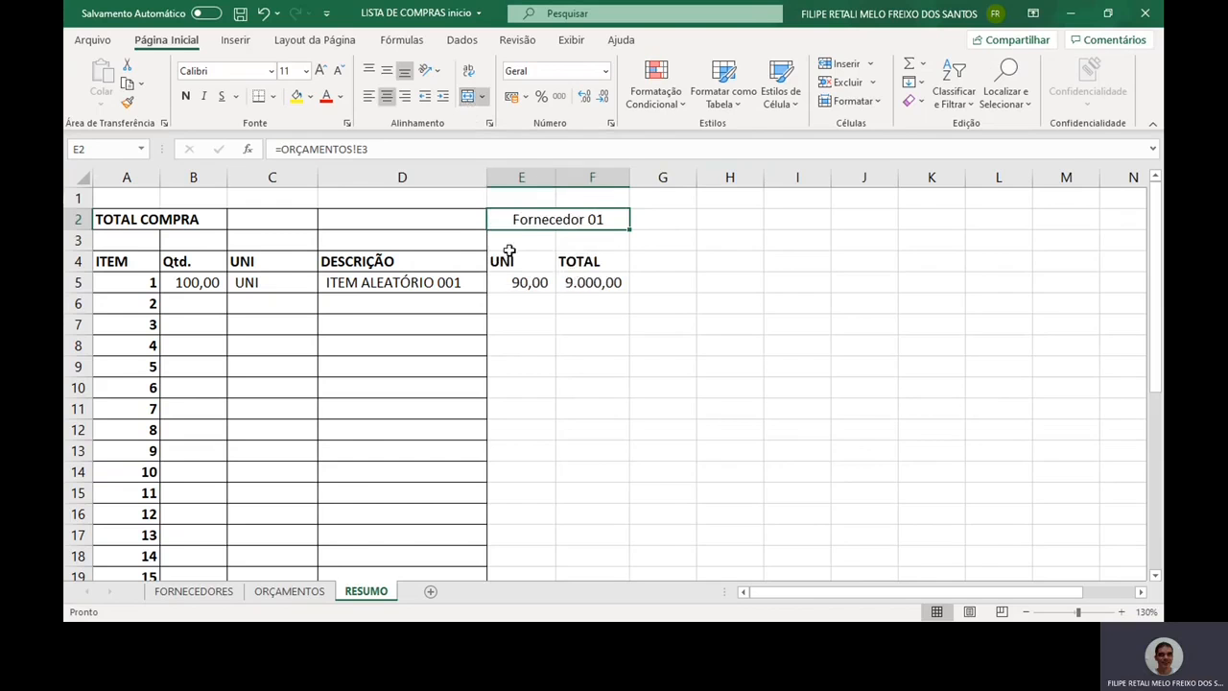
pyautogui.doubleClick(532, 242)
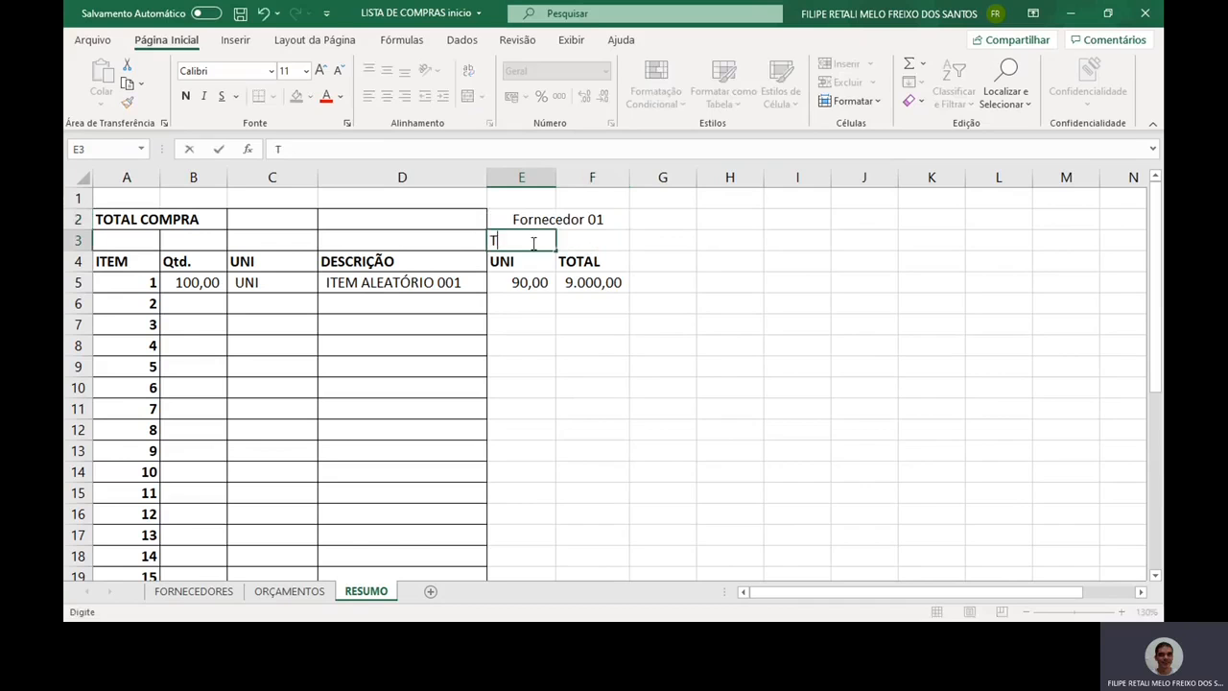
pyautogui.write('TOTAL')
pyautogui.press('Tab')
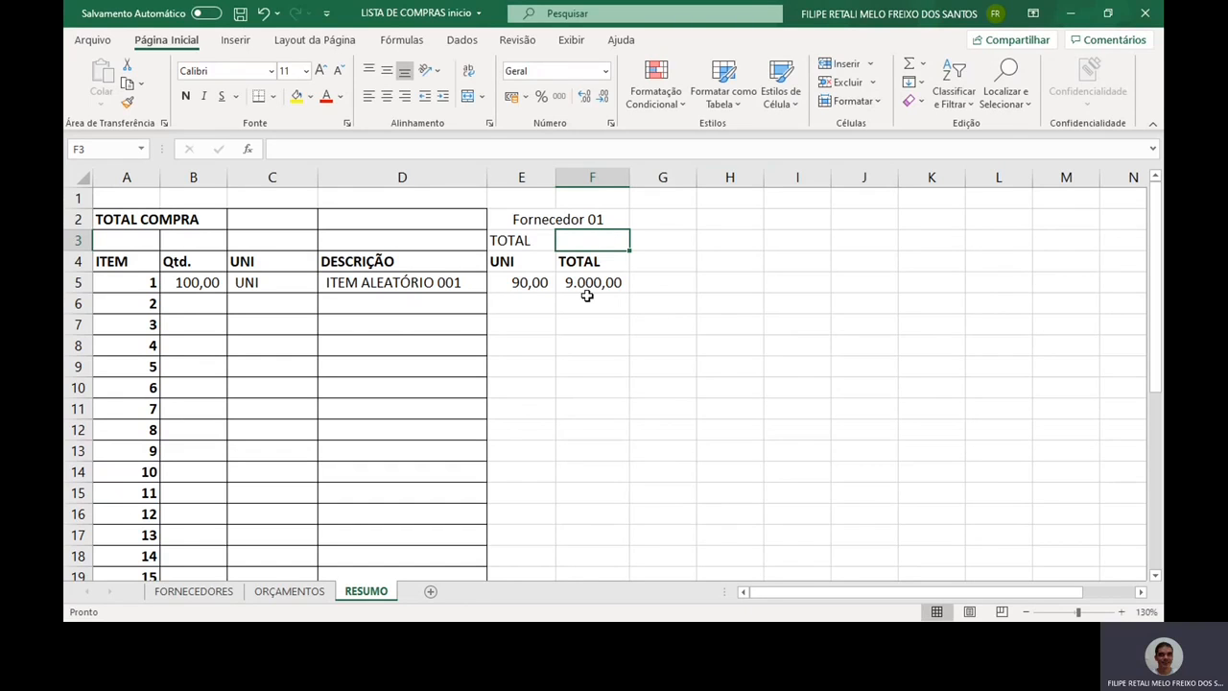
# Link RESUMO cell G2 to the second supplier's name with =ORÇAMENTOS!F3.
pyautogui.click(663, 220)
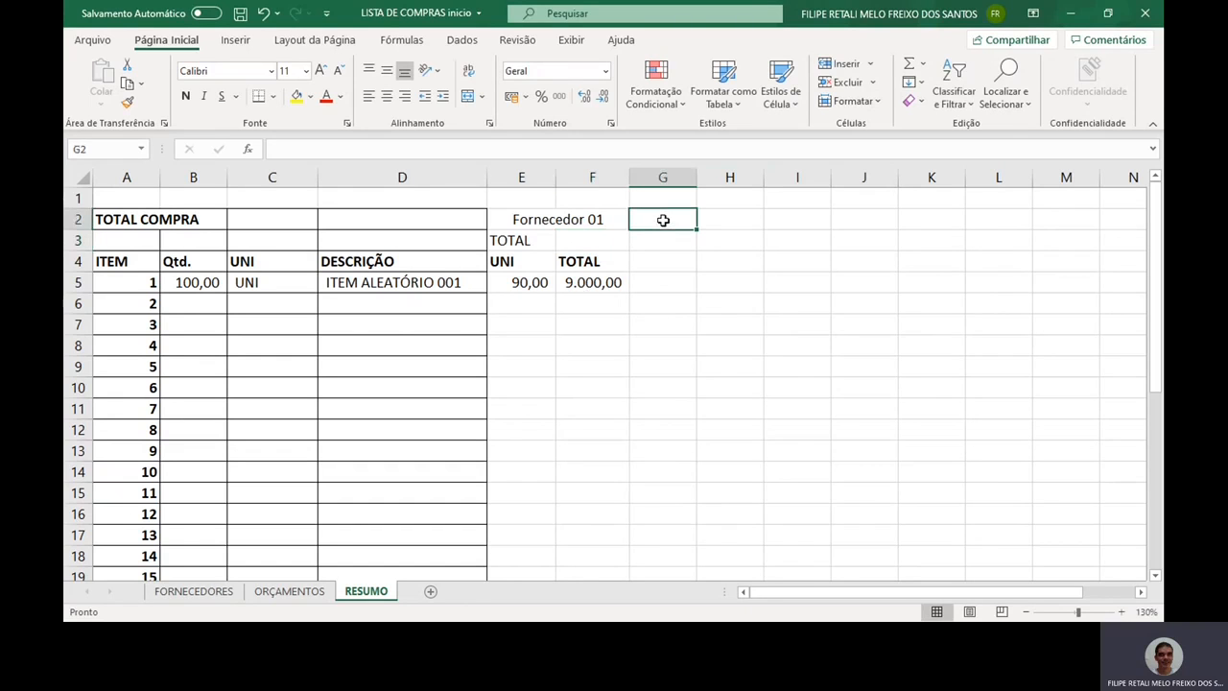
pyautogui.write('=')
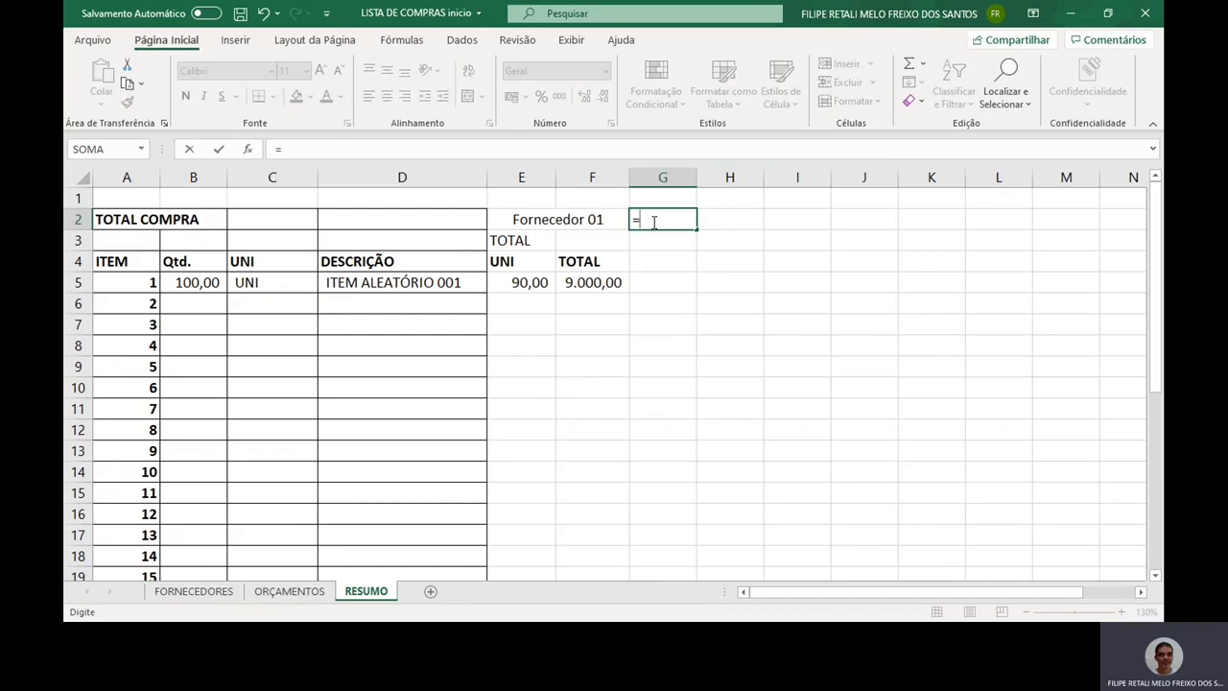
pyautogui.click(288, 590)
pyautogui.click(609, 249)
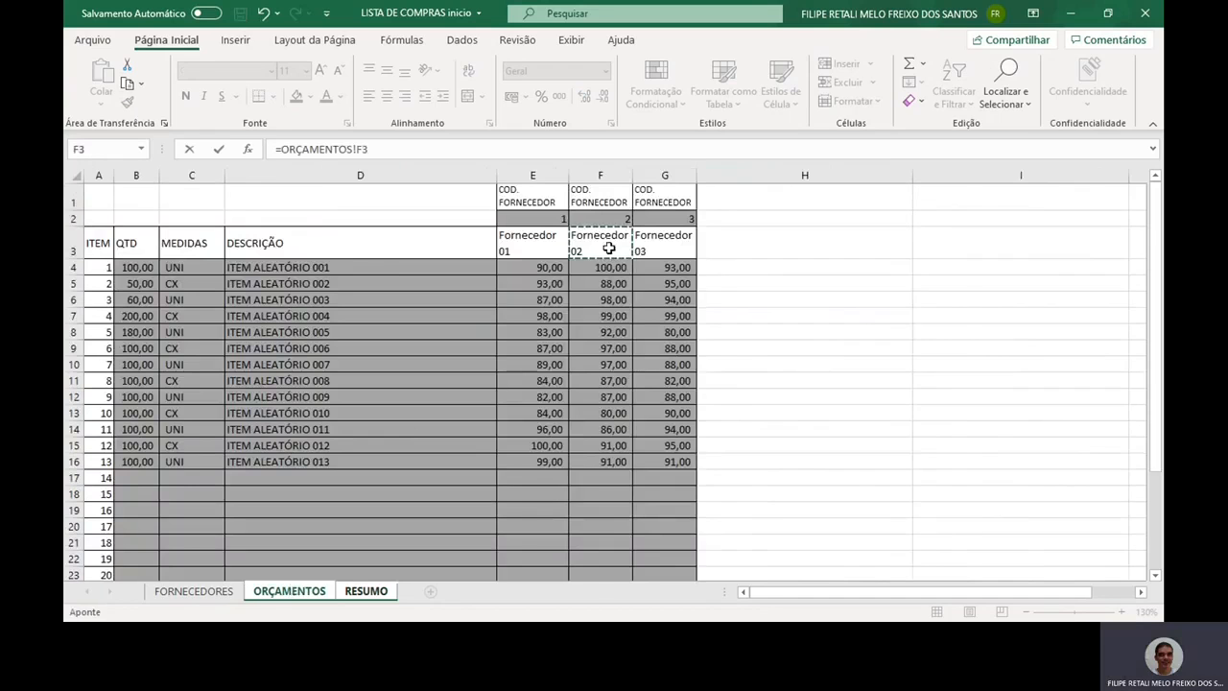
pyautogui.press('Return')
# Merge and centre G2:H2 and add the label TOTAL in G3.
pyautogui.moveTo(685, 217); pyautogui.dragTo(684, 219)
pyautogui.click(467, 97)
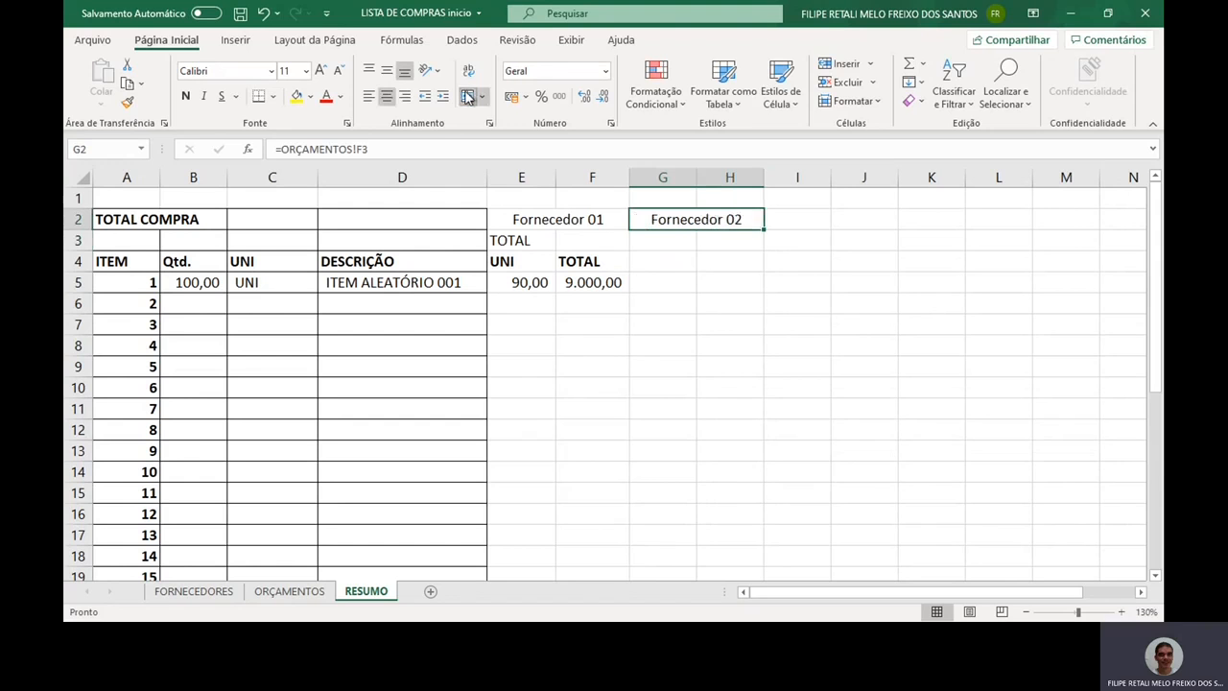
pyautogui.press('Return')
pyautogui.write('TOTAL')
pyautogui.press('Right')
# Link RESUMO cell I2 to the third supplier's name with =ORÇAMENTOS!G3.
pyautogui.press('Up')
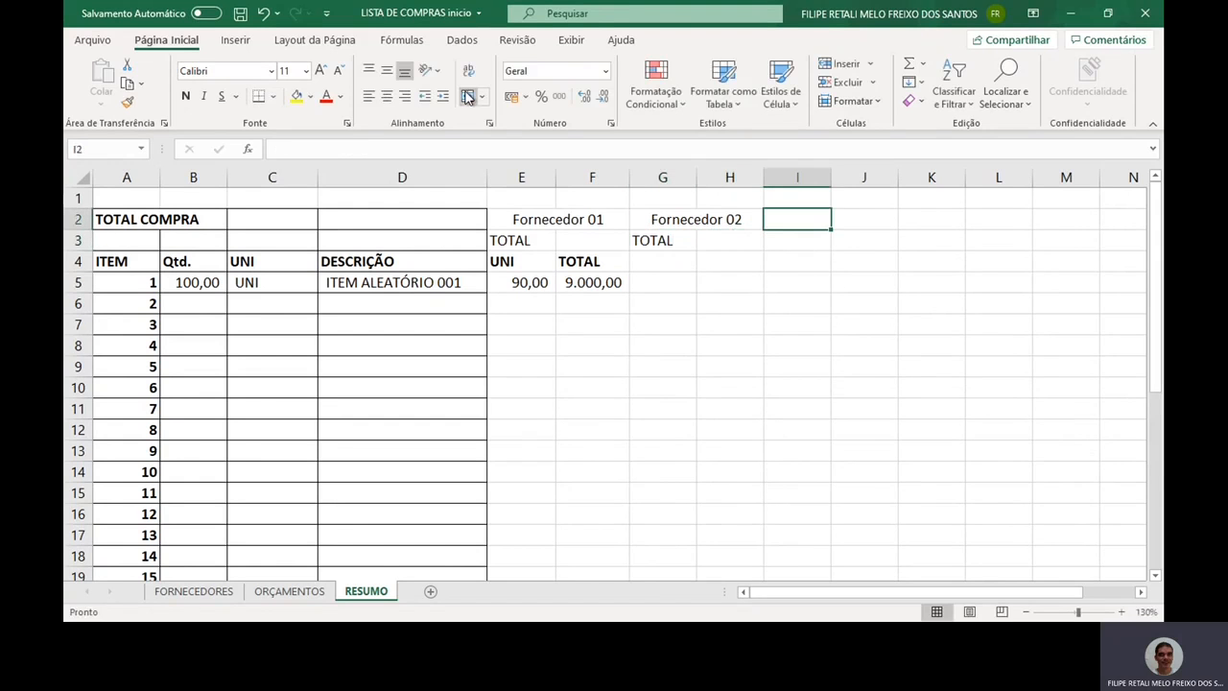
pyautogui.write('=')
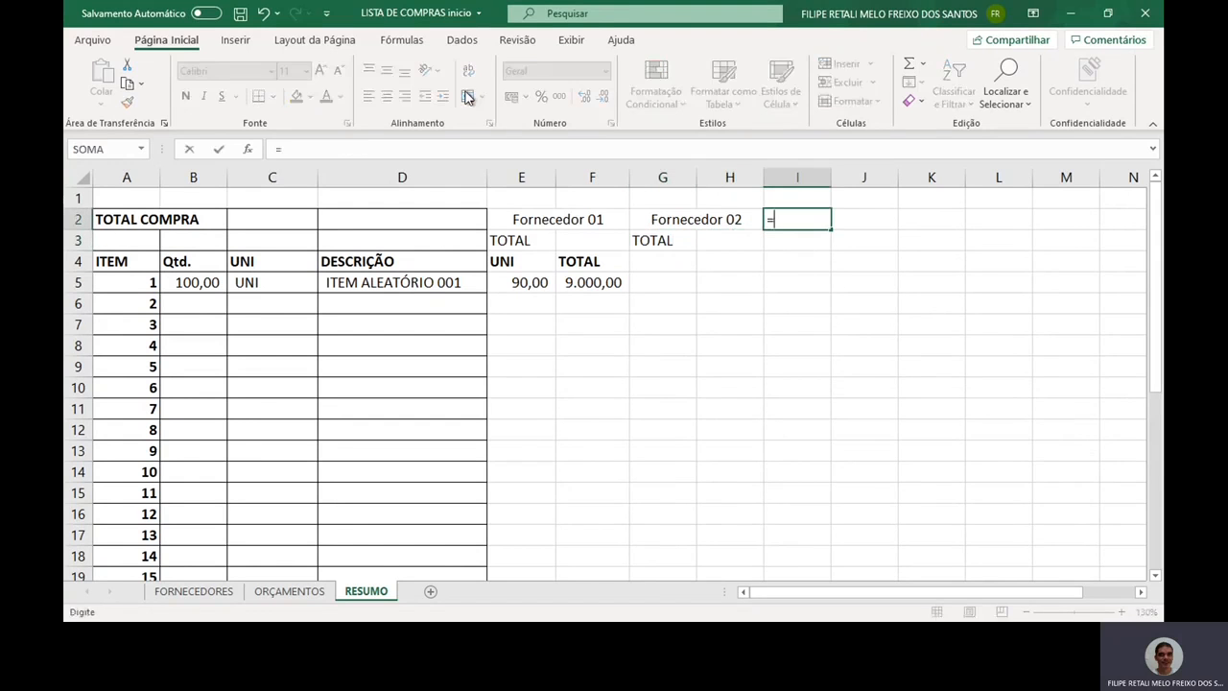
pyautogui.click(290, 591)
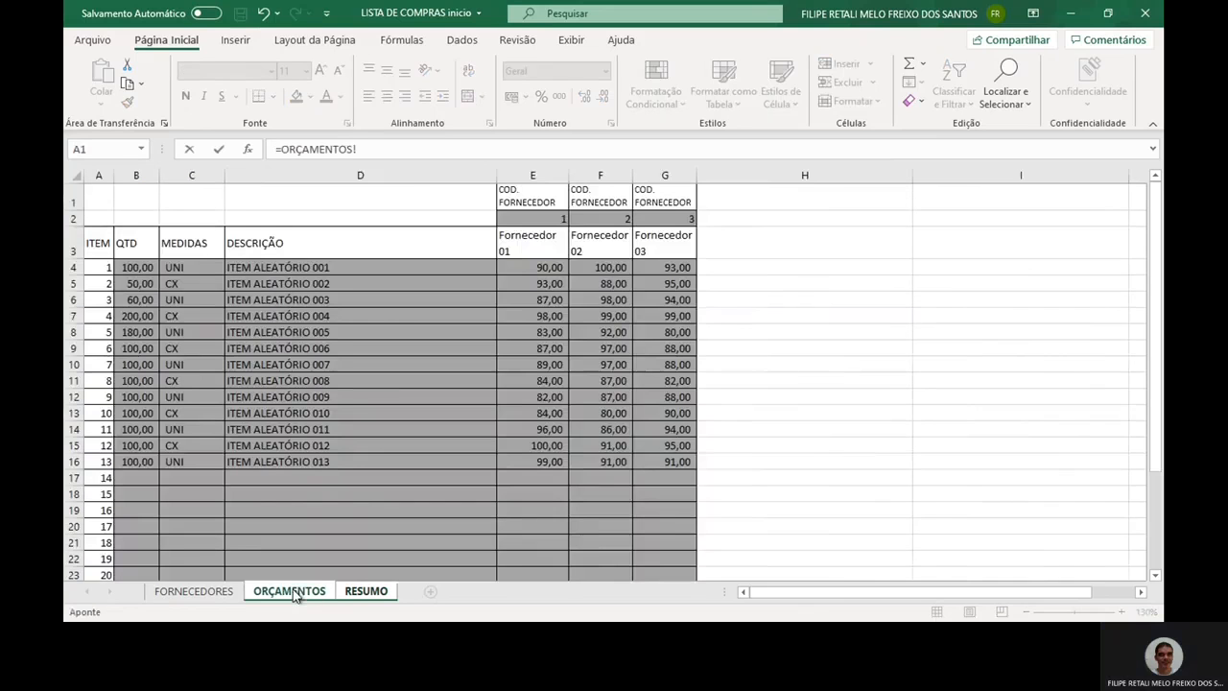
pyautogui.click(672, 244)
pyautogui.press('Return')
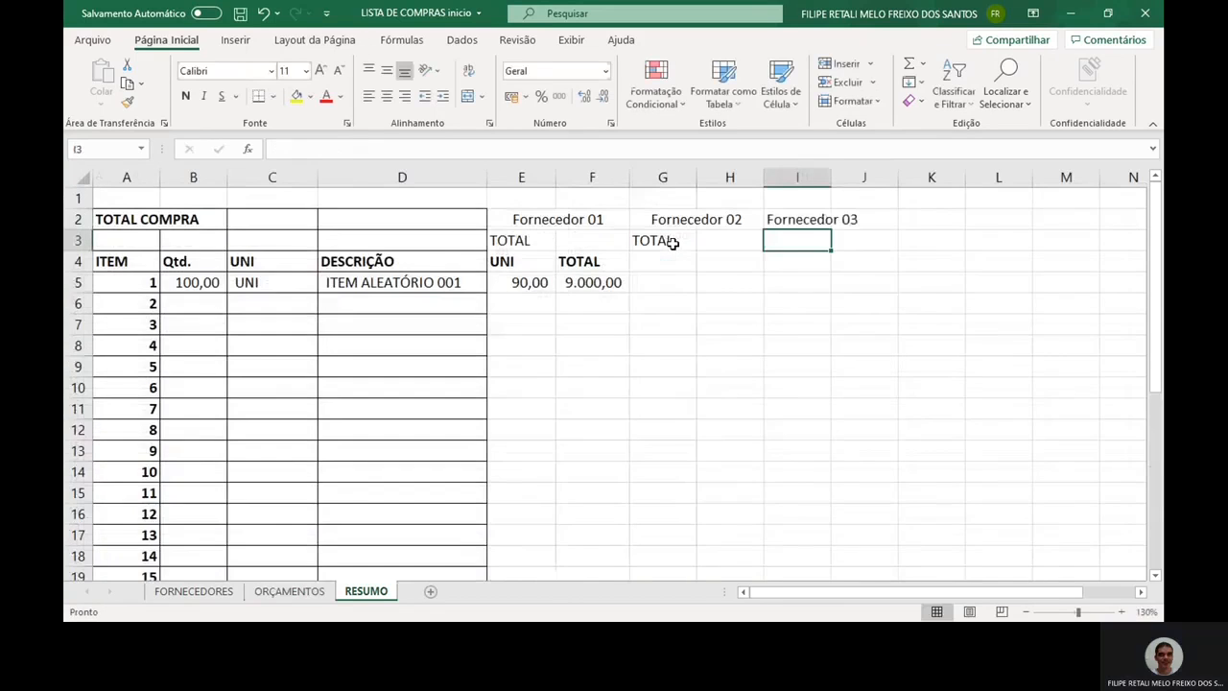
# Merge and centre I2:J2 and add the label TOTAL in I3.
pyautogui.press('Up')
pyautogui.hotkey('shift', 'Right')
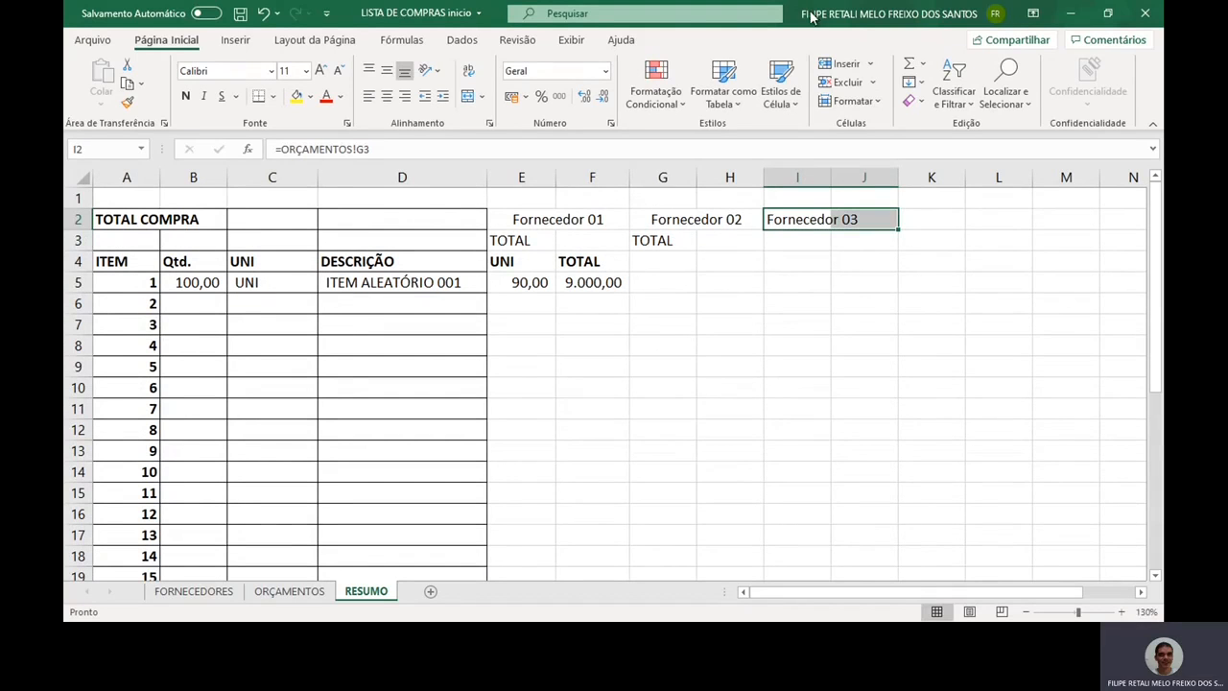
pyautogui.click(469, 96)
pyautogui.press('Return')
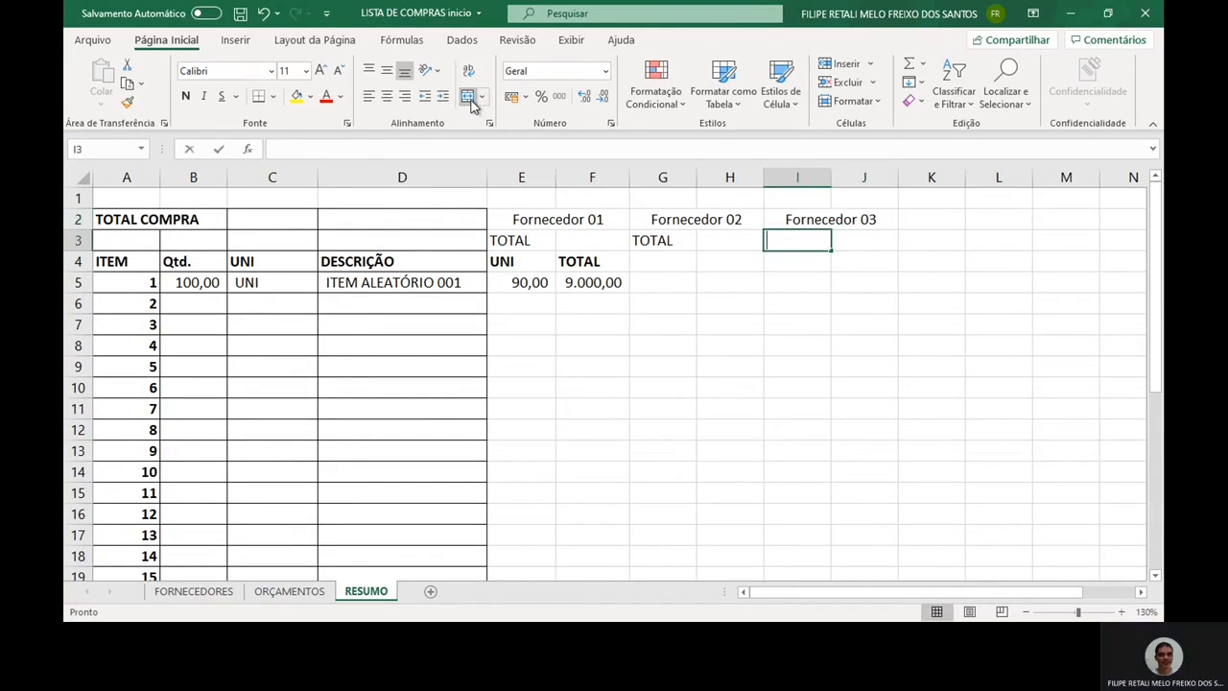
pyautogui.write('TOTAL')
pyautogui.press('Return')
# Copy the UNI and TOTAL headings from E4:F4 into G4:J4 for the second and third suppliers.
pyautogui.press('Left')
pyautogui.press('Left')
pyautogui.press('Left')
pyautogui.press('Left')
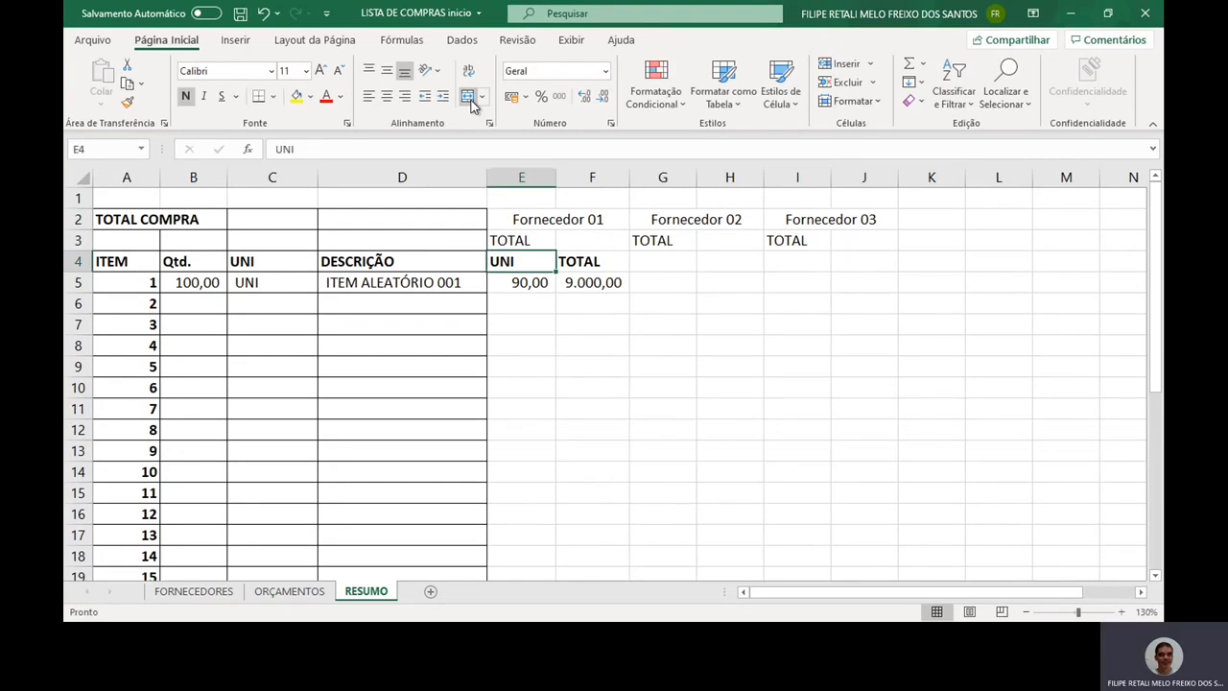
pyautogui.hotkey('shift', 'Right')
pyautogui.hotkey('ctrl', 'c')
pyautogui.press('Right')
pyautogui.press('Right')
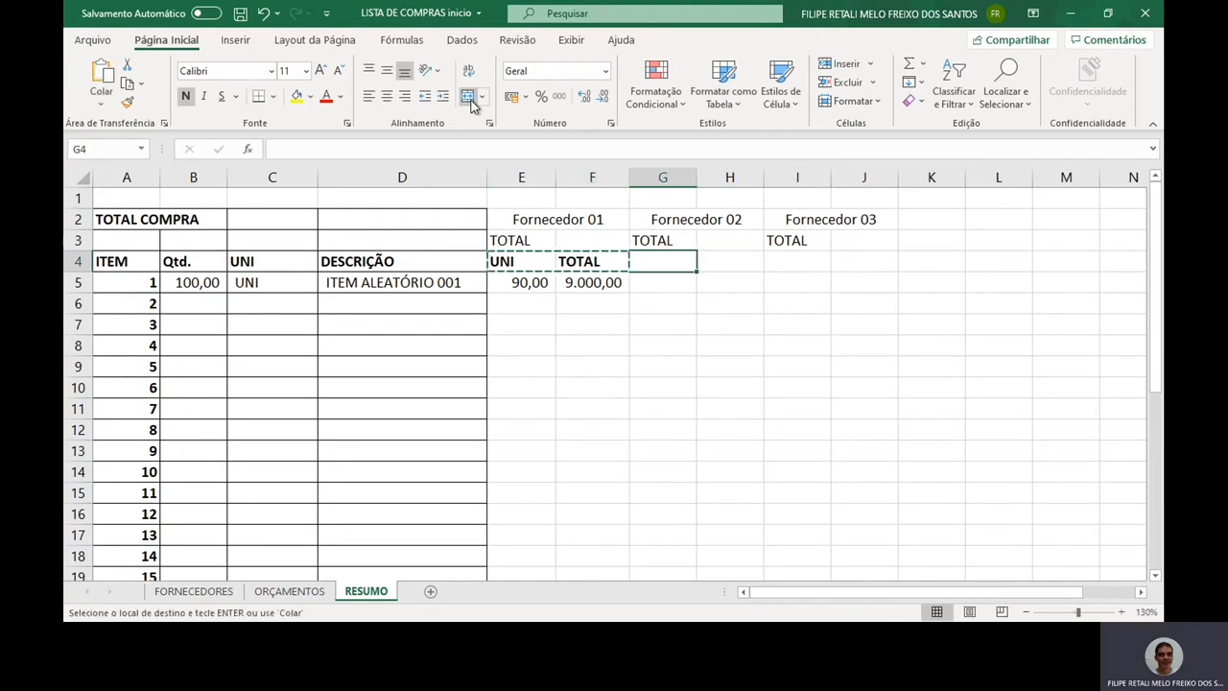
pyautogui.hotkey('shift', 'Right')
pyautogui.hotkey('shift', 'Right')
pyautogui.hotkey('shift', 'Right')
pyautogui.press('Return')
# Link RESUMO cell G5 to the second supplier's unit price with =ORÇAMENTOS!F4.
pyautogui.press('Down')
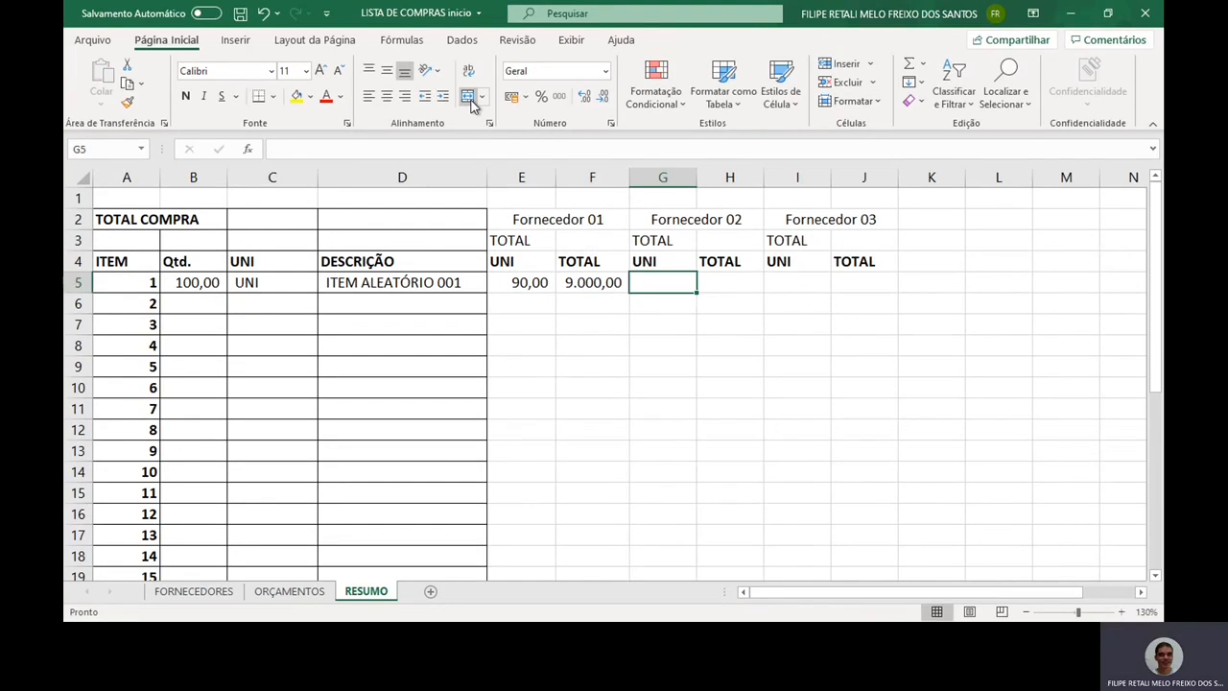
pyautogui.write('=')
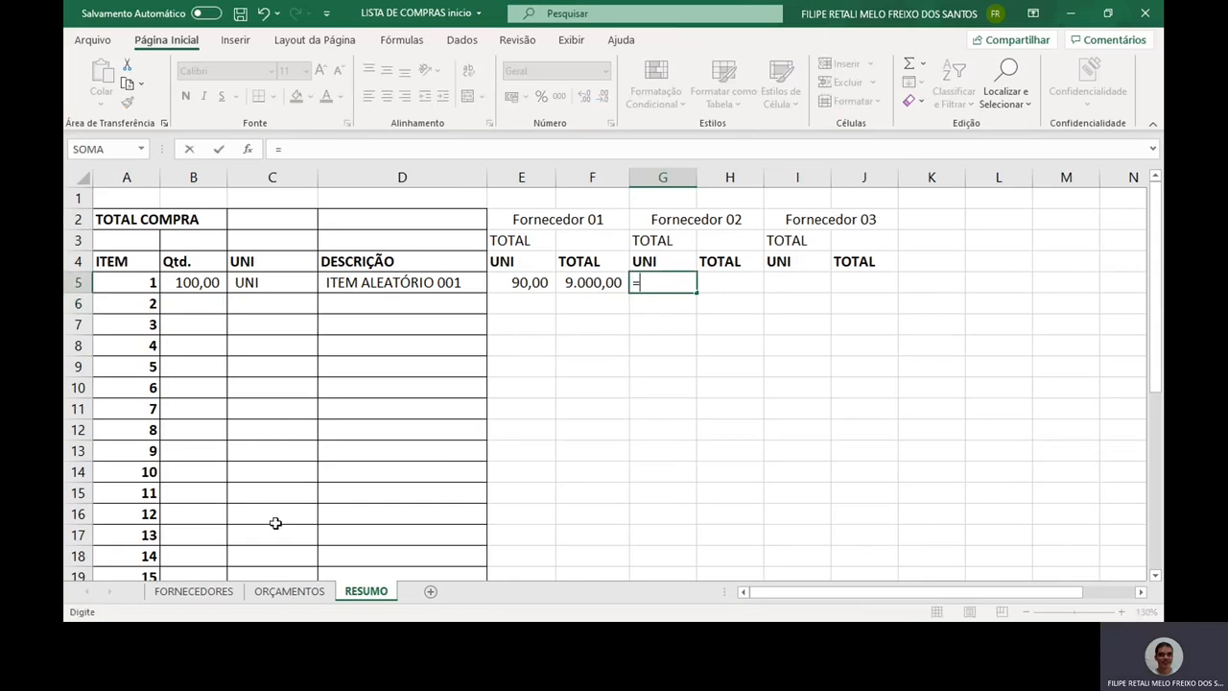
pyautogui.click(291, 592)
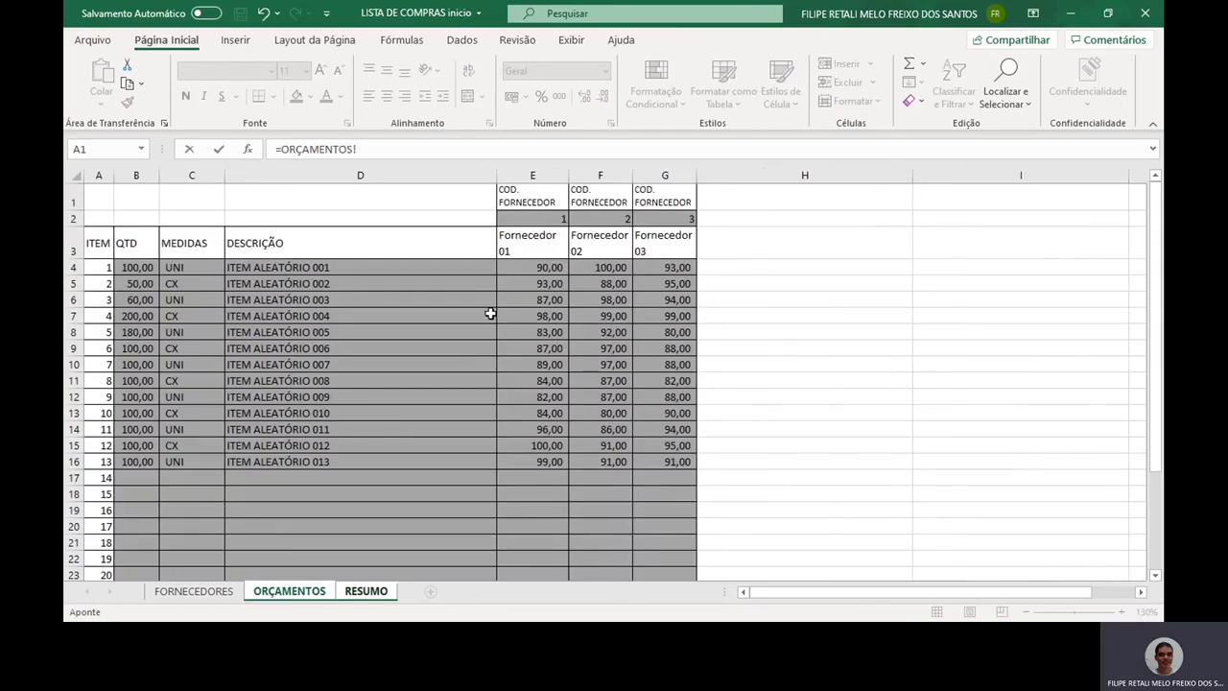
pyautogui.click(602, 266)
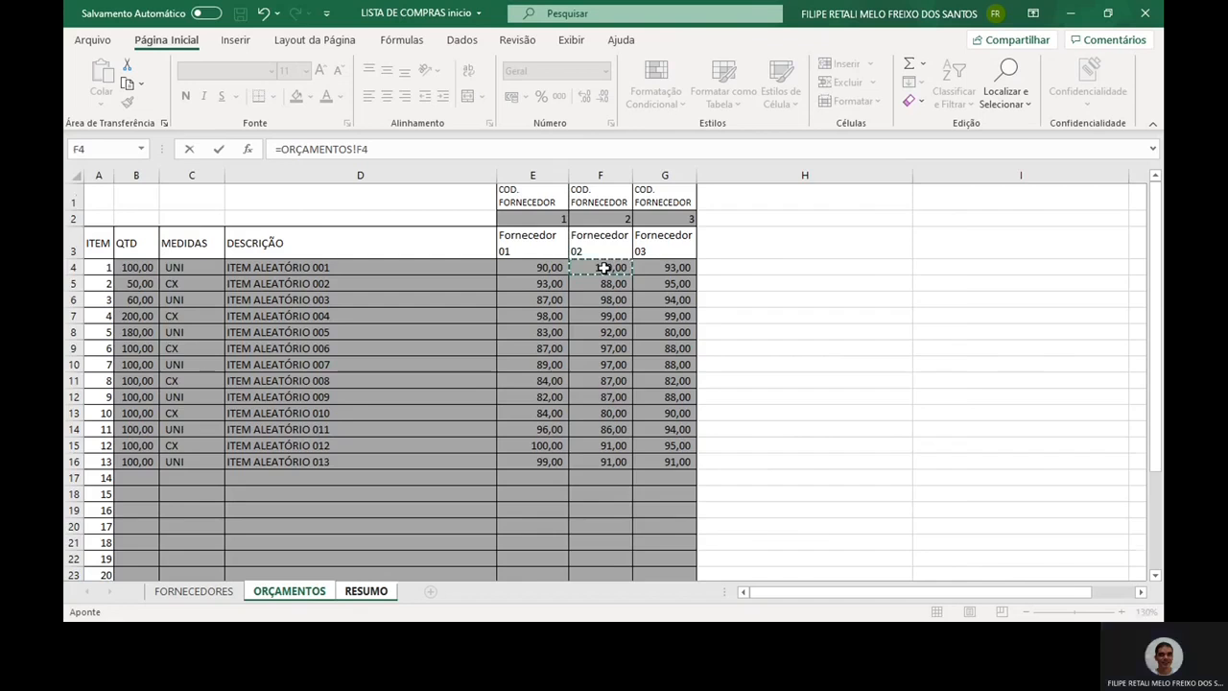
pyautogui.press('Return')
# Link RESUMO cell I5 to the third supplier's unit price with =ORÇAMENTOS!G4.
pyautogui.click(797, 285)
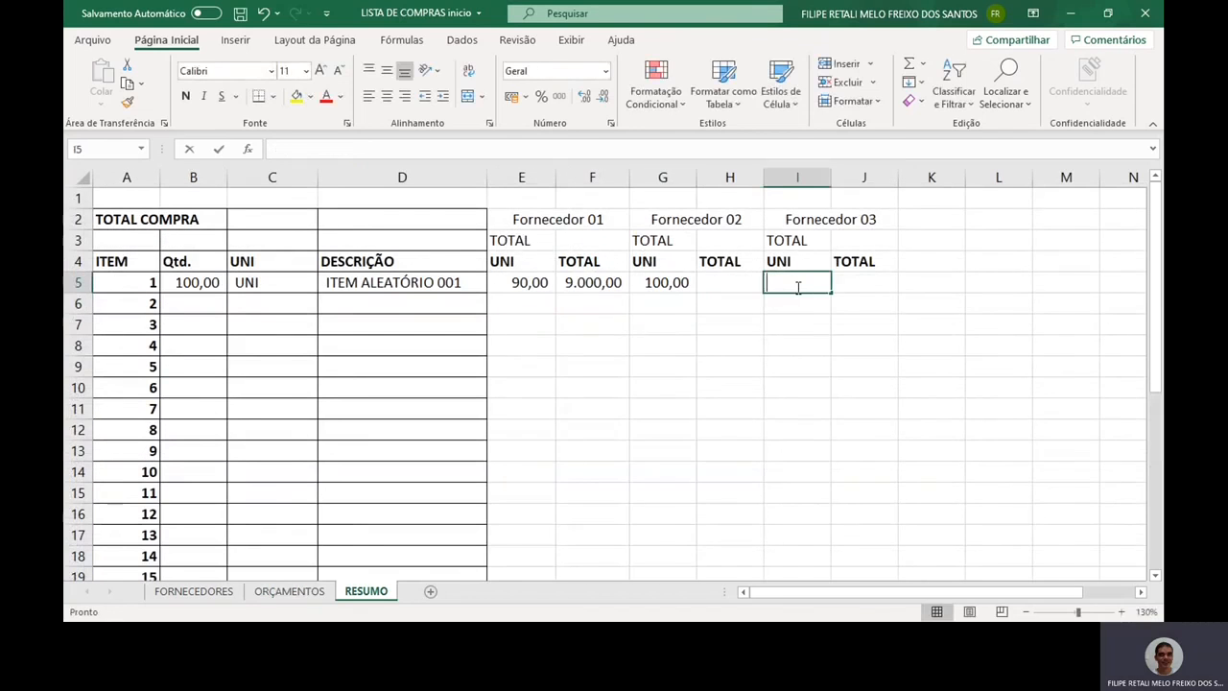
pyautogui.write('=')
pyautogui.click(294, 593)
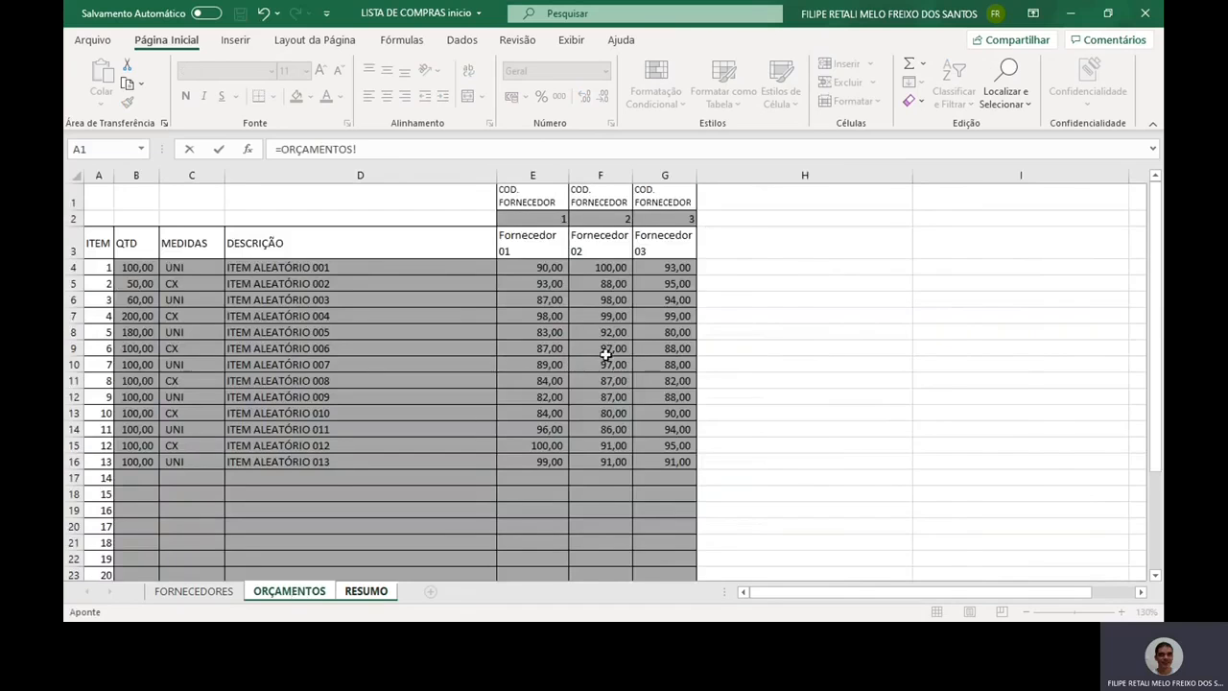
pyautogui.click(687, 266)
pyautogui.press('Return')
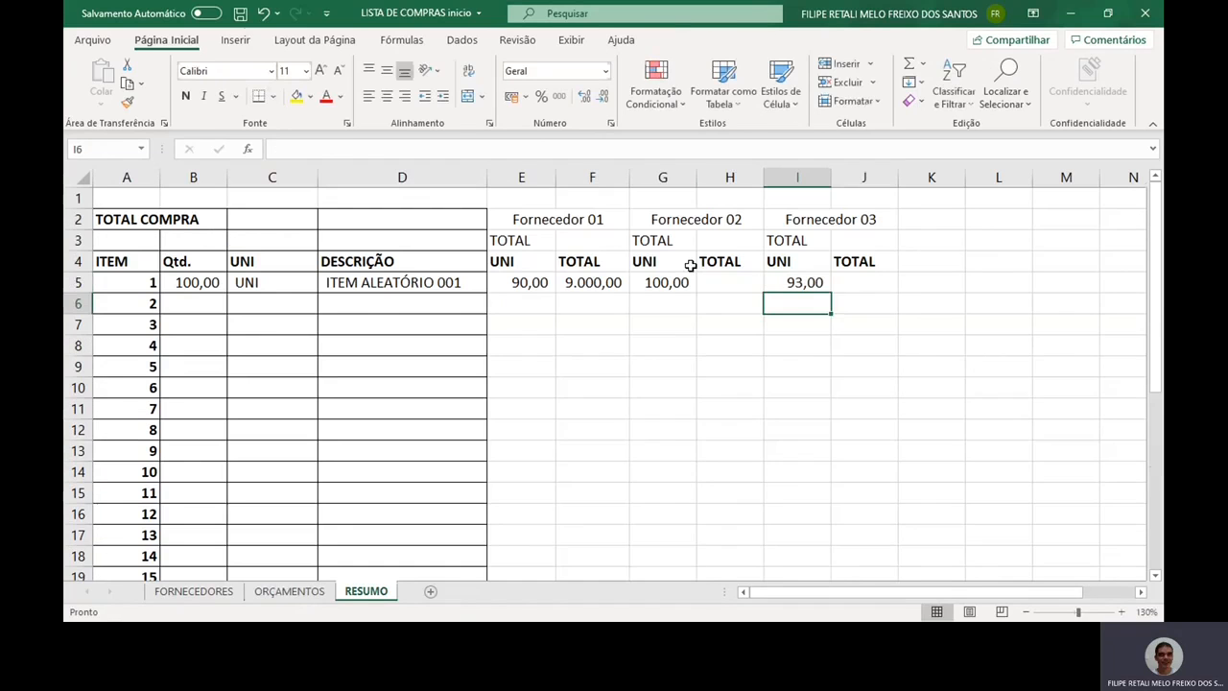
# Calculate the second supplier's item total in H5 with =G5*B5.
pyautogui.click(715, 285)
pyautogui.write('=')
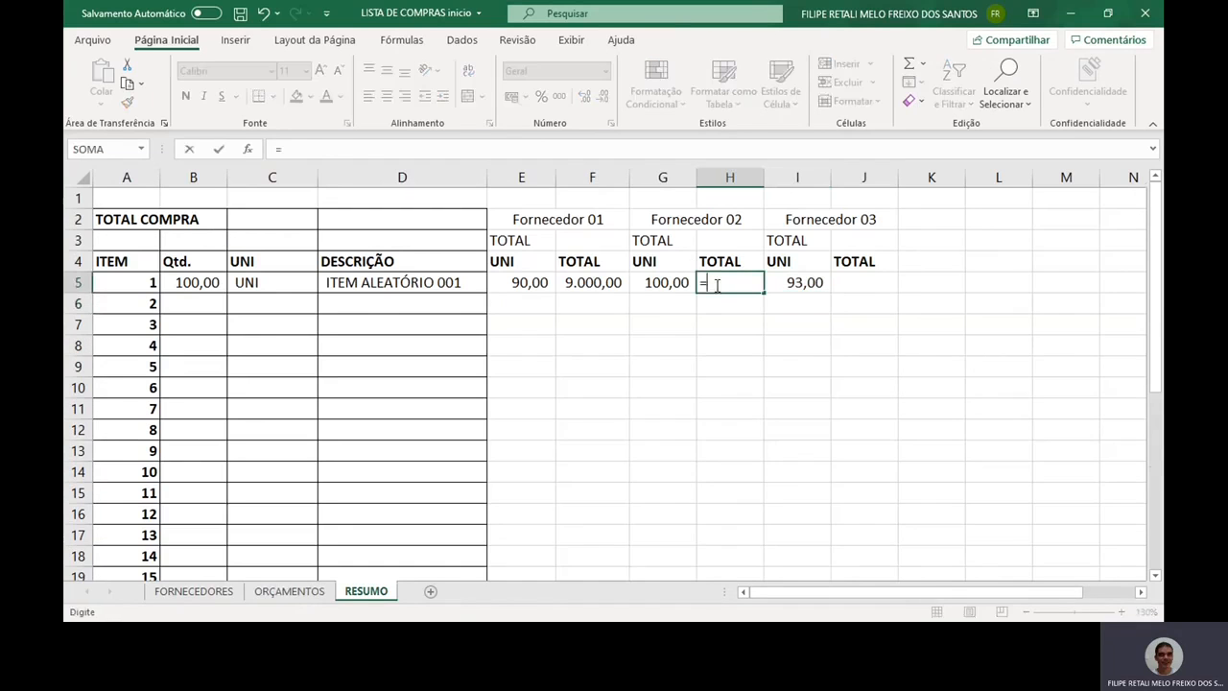
pyautogui.click(680, 282)
pyautogui.write('*')
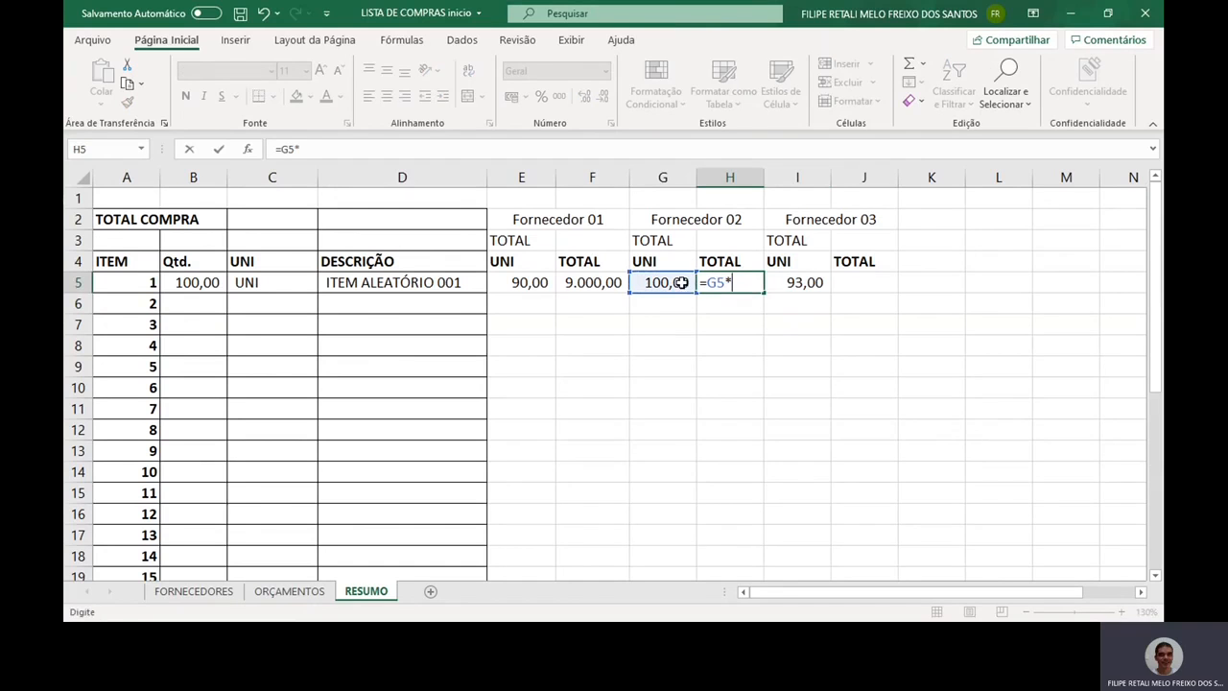
pyautogui.click(209, 282)
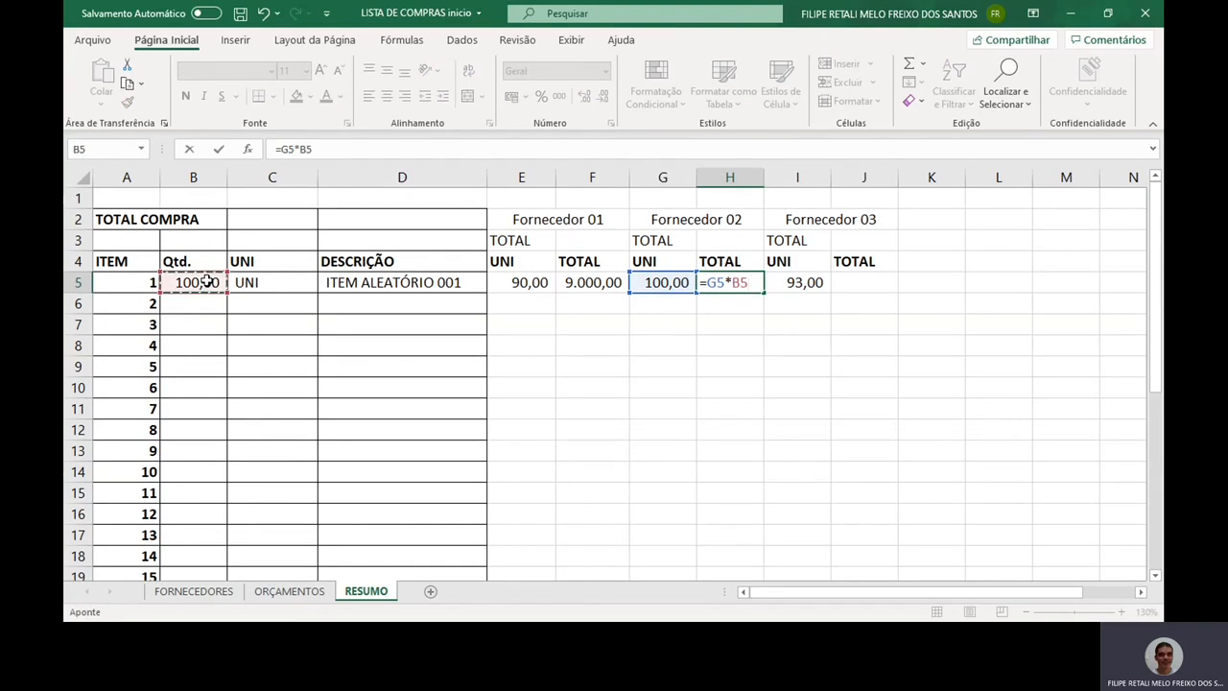
pyautogui.press('Return')
# Calculate the third supplier's item total in J5 with =I5*B5.
pyautogui.click(848, 285)
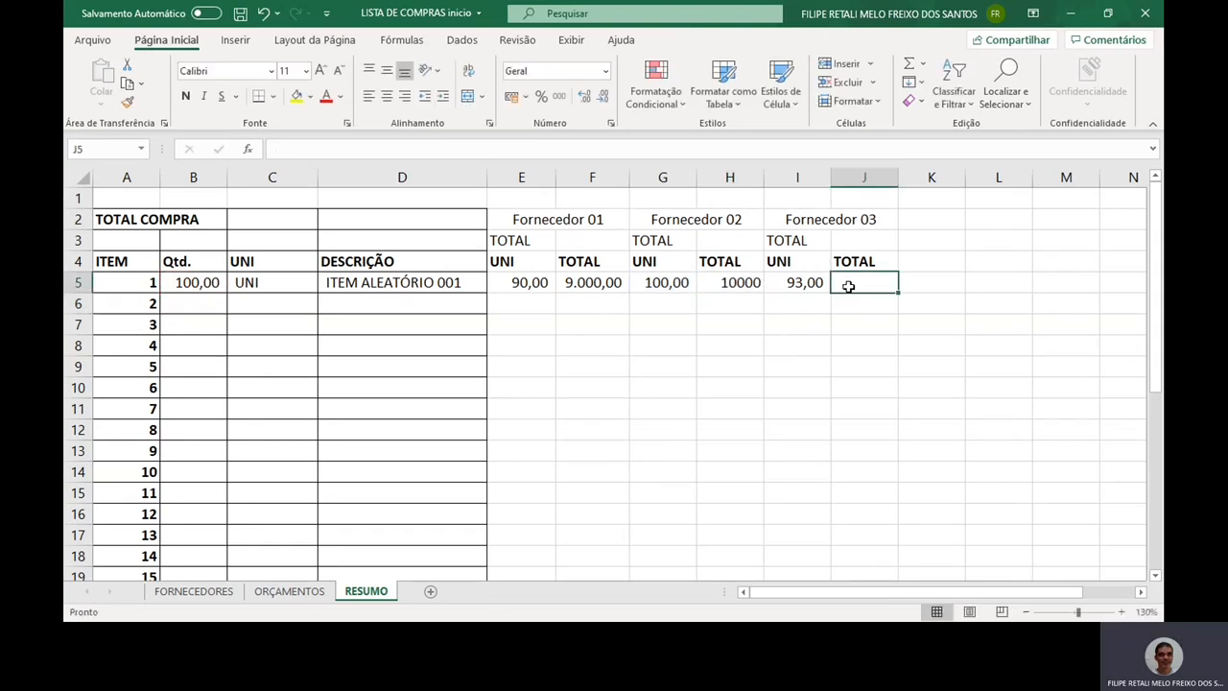
pyautogui.write('=')
pyautogui.click(813, 284)
pyautogui.write('*')
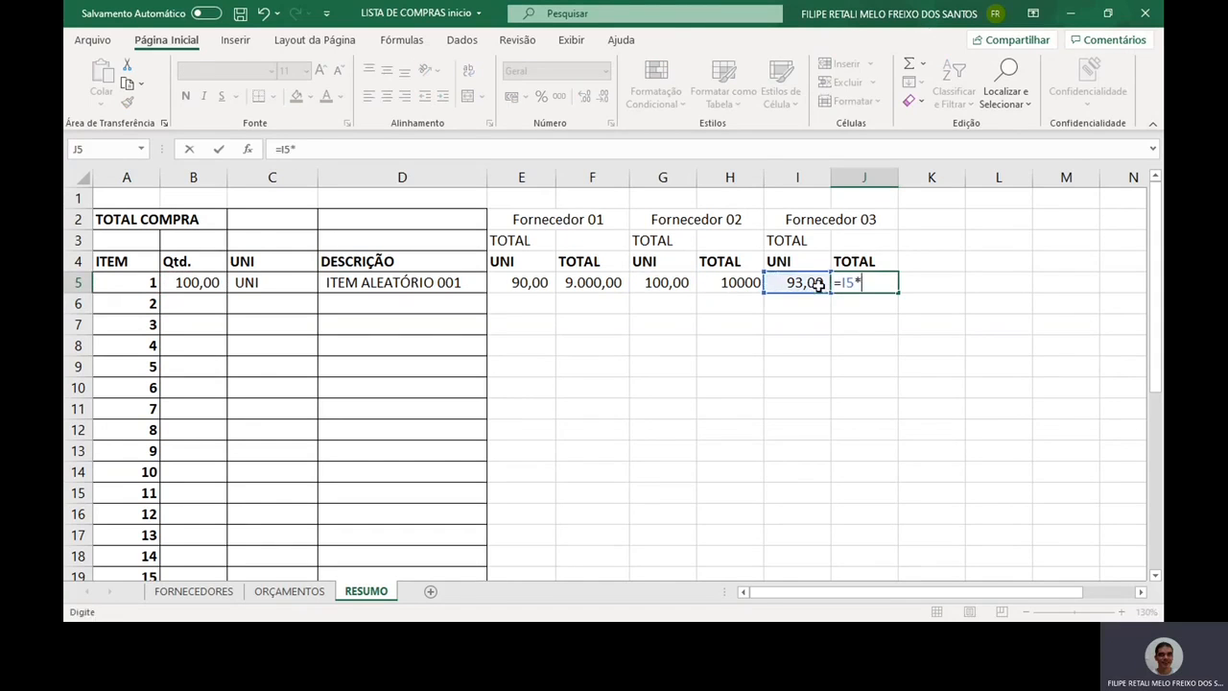
pyautogui.click(206, 282)
pyautogui.press('Return')
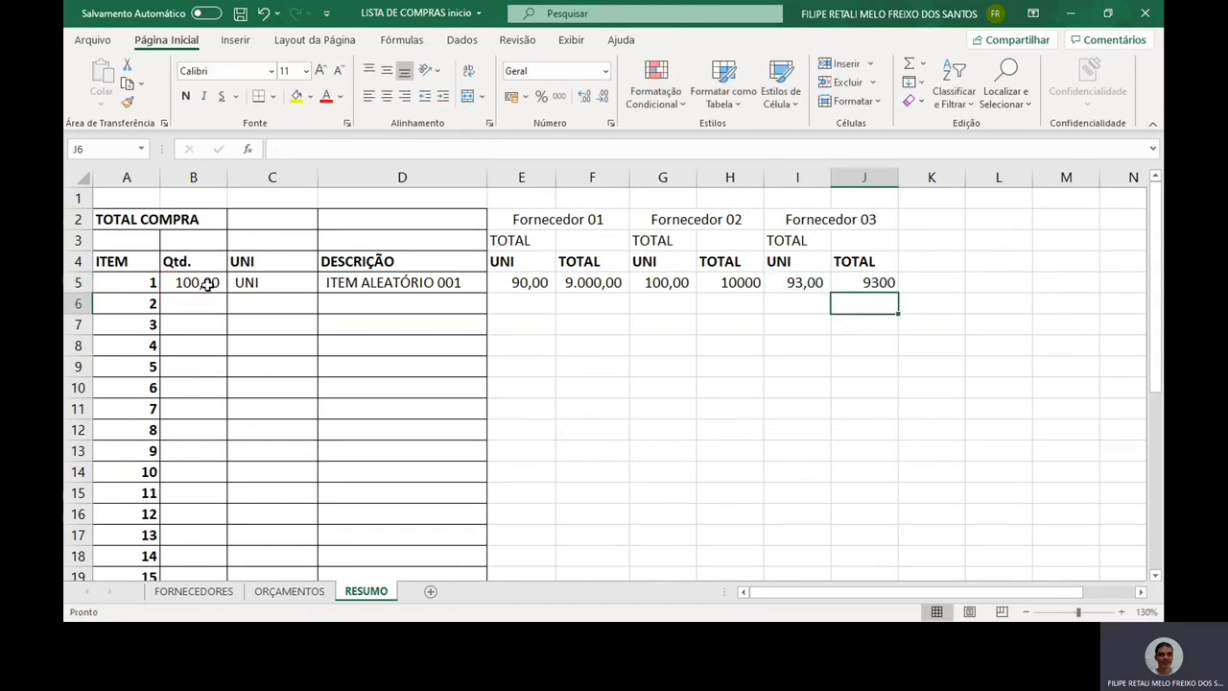
# Apply the thousands-separator number format to G5:J5.
pyautogui.press('Up')
pyautogui.hotkey('shift', 'Left')
pyautogui.hotkey('shift', 'Left')
pyautogui.hotkey('shift', 'Left')
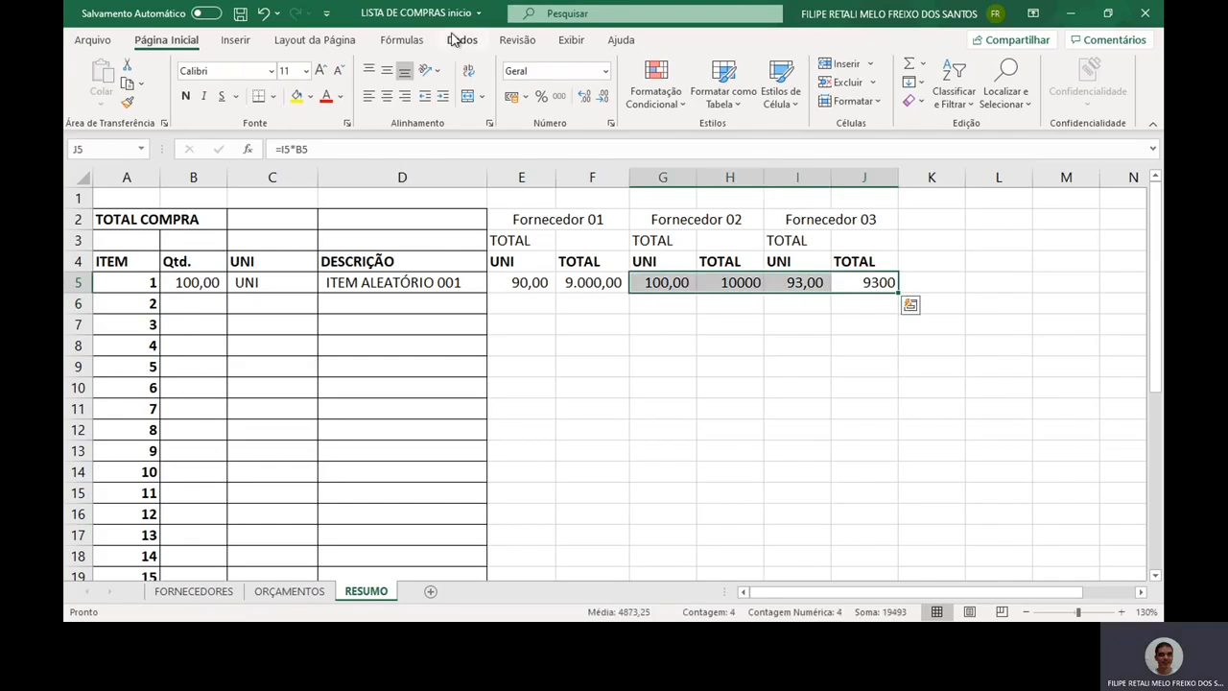
pyautogui.click(558, 96)
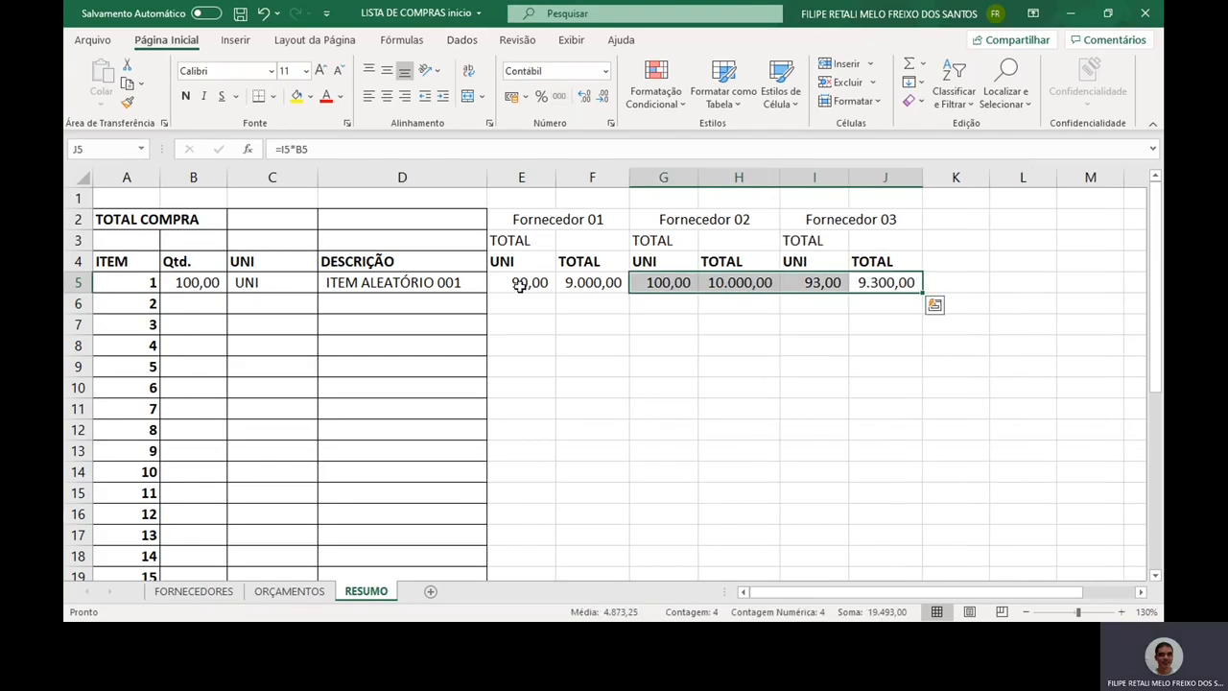
# Fill the row 5 formulas in B5:J5 down through all the numbered item rows.
pyautogui.click(207, 283)
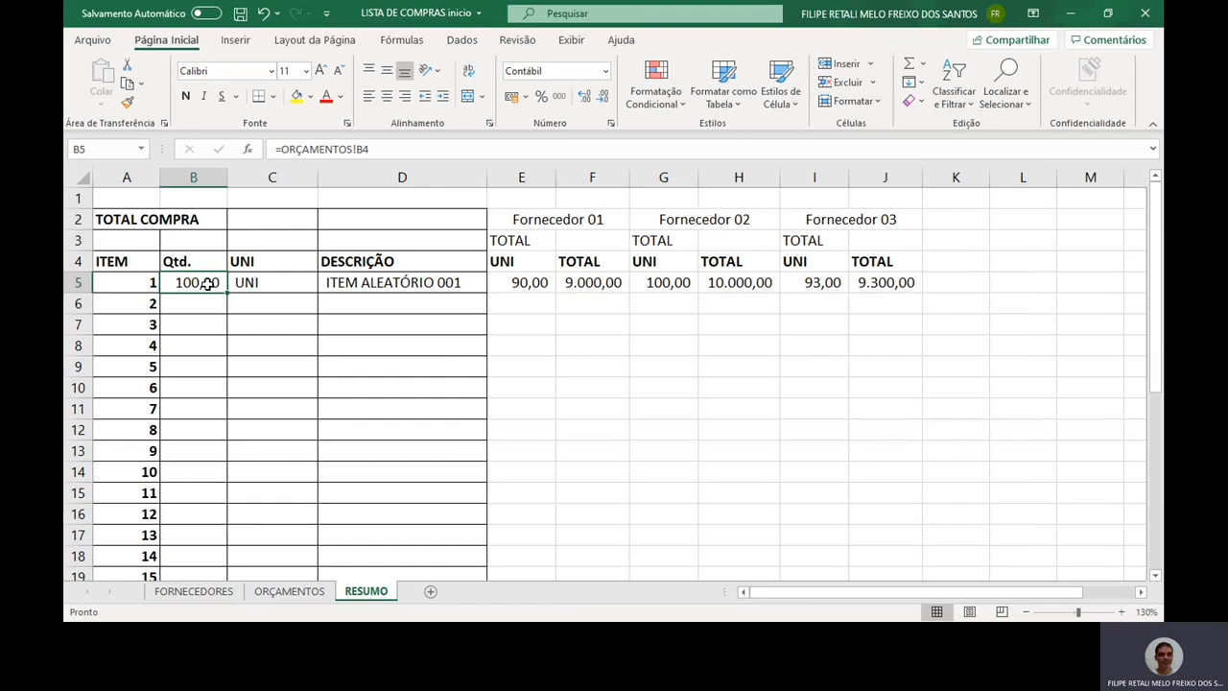
pyautogui.hotkey('ctrl', 'shift', 'Right')
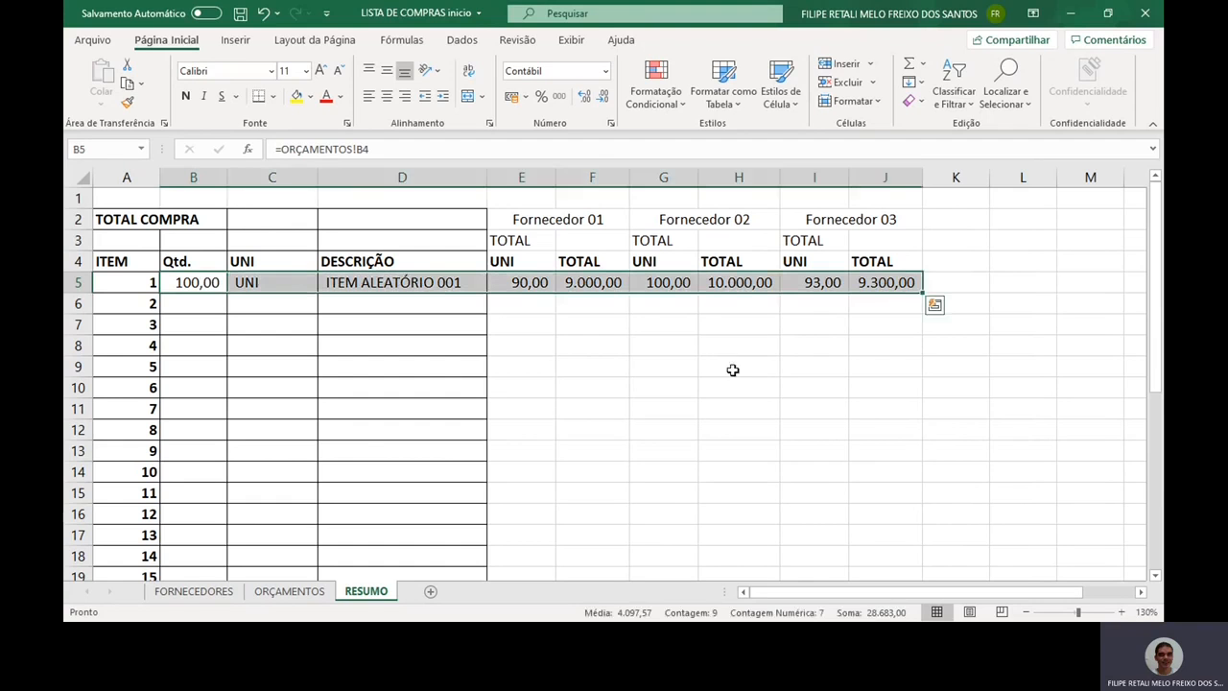
pyautogui.doubleClick(922, 293)
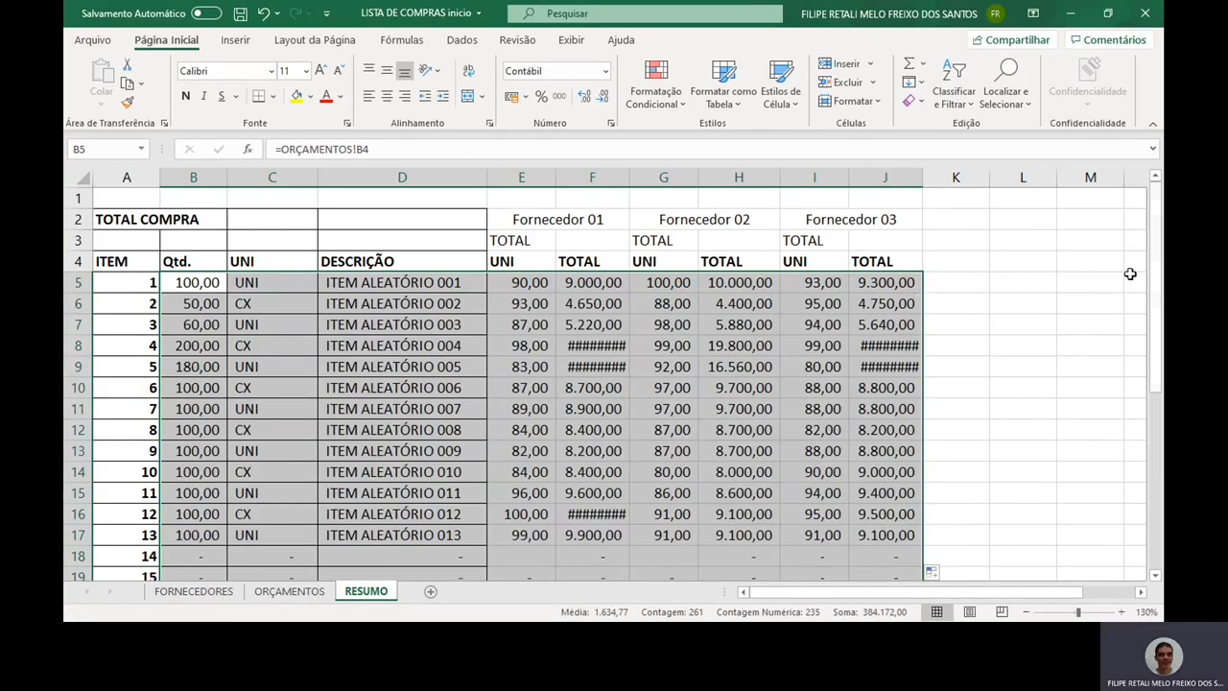
# Apply all borders to the filled item rows B5:J33 of RESUMO.
pyautogui.moveTo(1158, 278); pyautogui.dragTo(1159, 456)
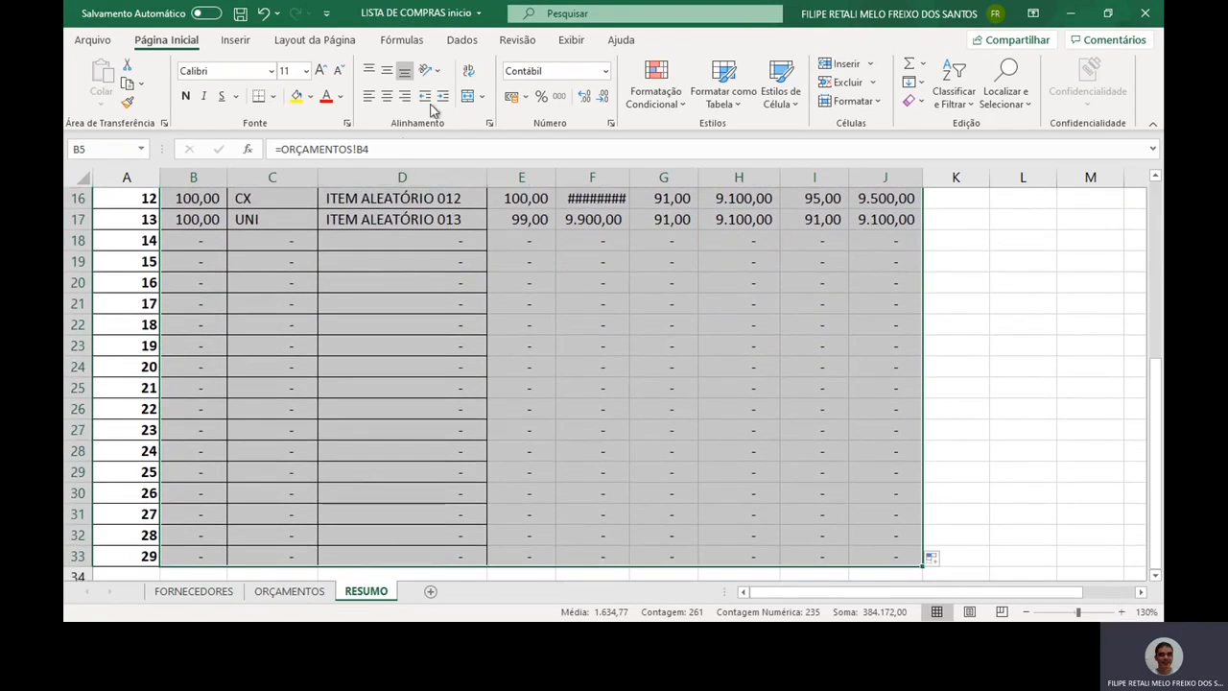
pyautogui.click(272, 96)
pyautogui.click(299, 258)
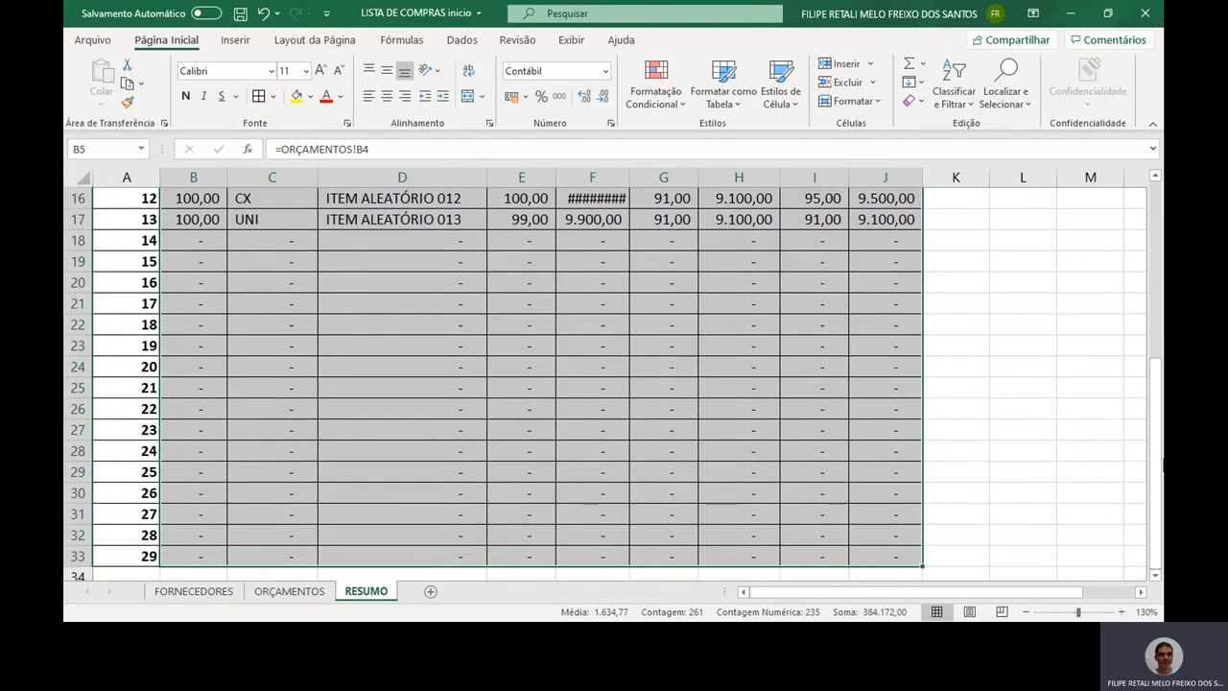
# Compare the extent of the numbered item rows in ORÇAMENTOS with those in RESUMO.
pyautogui.click(291, 592)
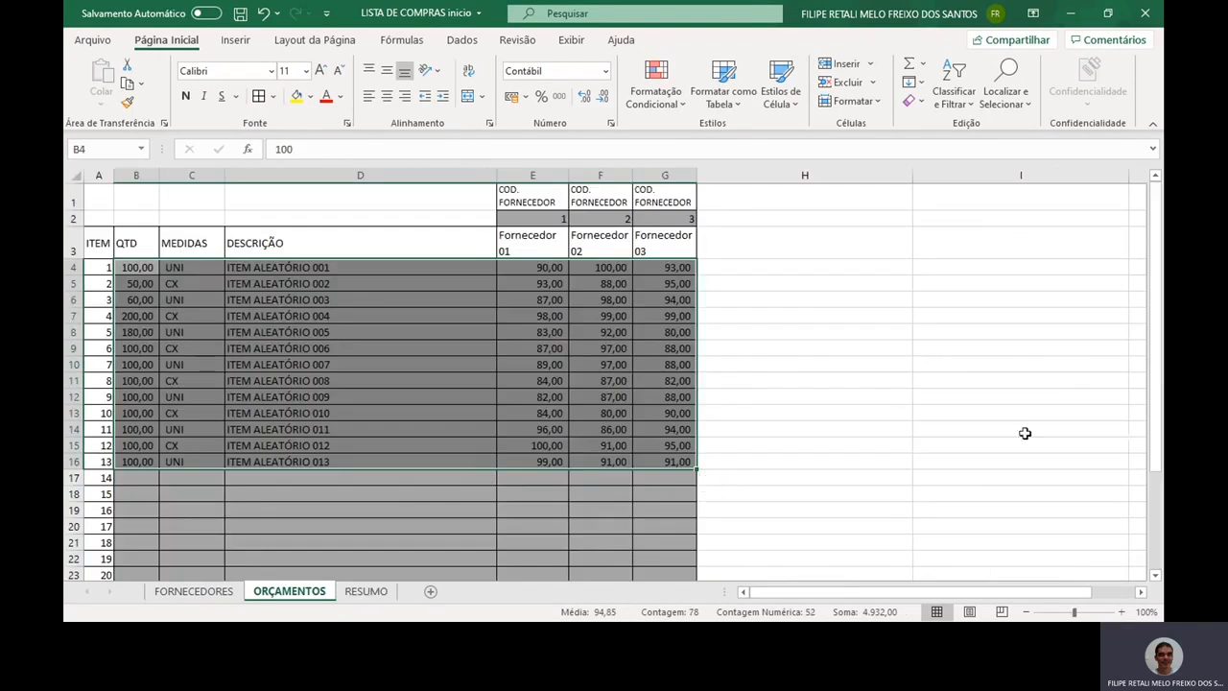
pyautogui.moveTo(1156, 384); pyautogui.dragTo(1163, 479)
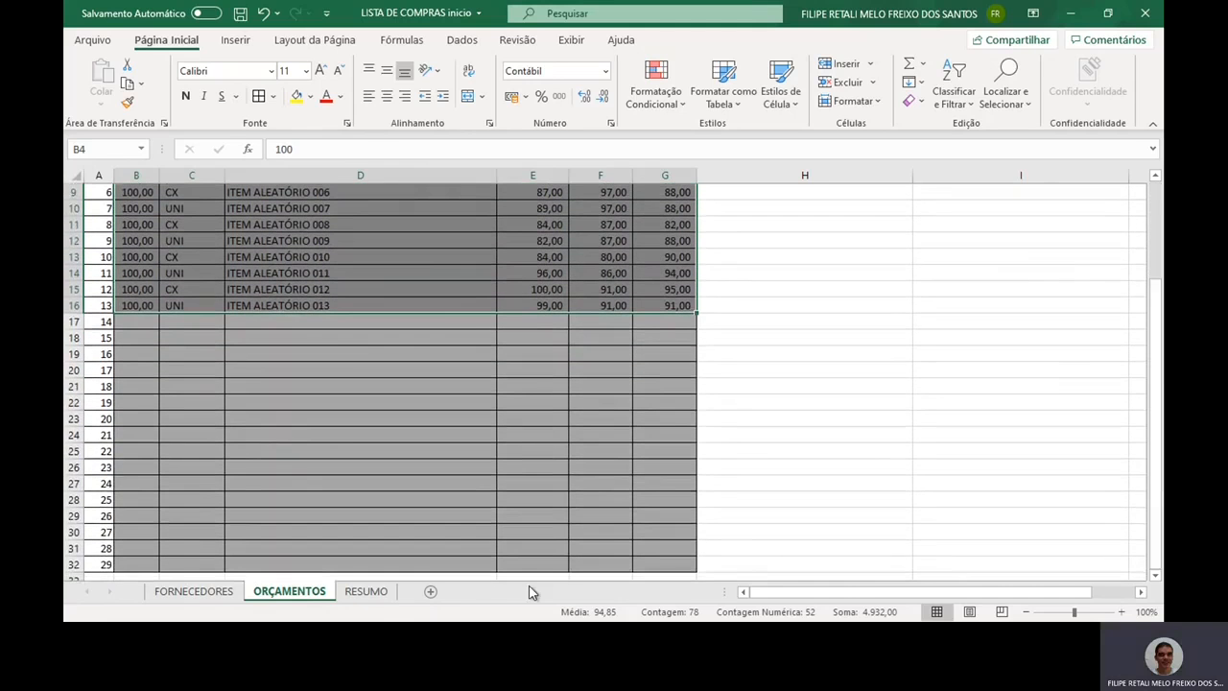
pyautogui.click(366, 591)
pyautogui.moveTo(1155, 403); pyautogui.dragTo(1161, 290)
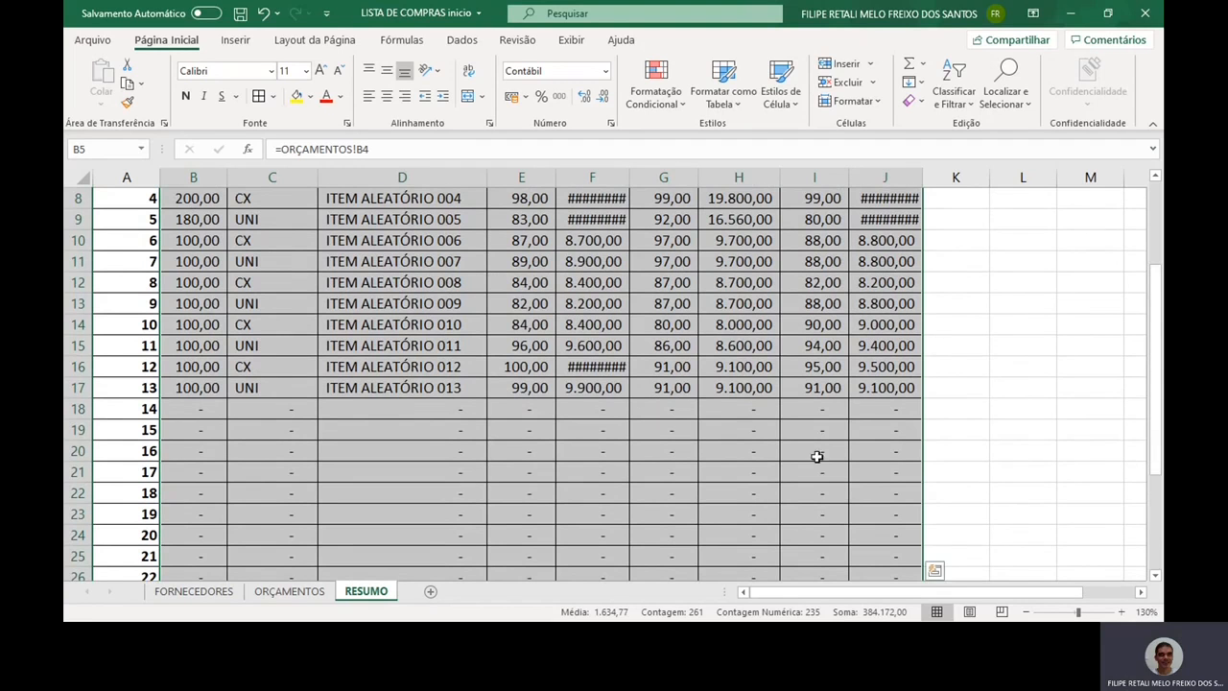
pyautogui.moveTo(1156, 438); pyautogui.dragTo(1158, 516)
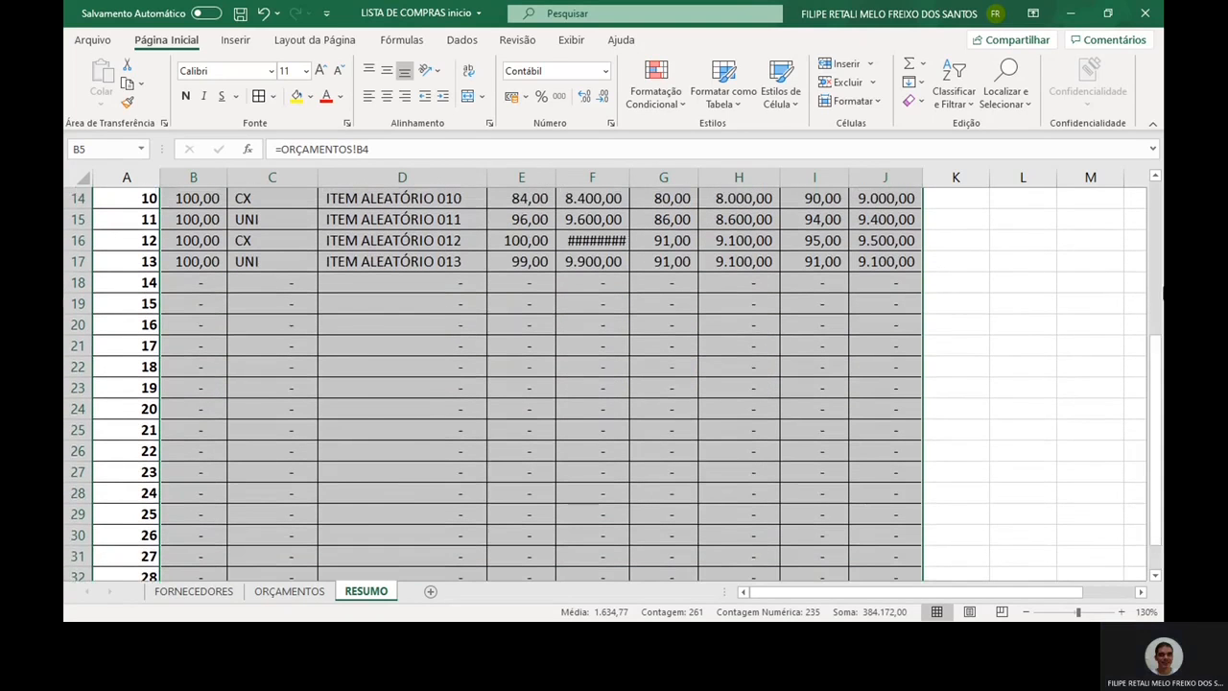
# Widen columns F and J so that the larger supplier totals fit.
pyautogui.scroll(5, 863, 316)
pyautogui.moveTo(629, 183); pyautogui.dragTo(638, 183)
pyautogui.moveTo(929, 180); pyautogui.dragTo(938, 181)
# Apply all borders to the supplier header block E2:J4.
pyautogui.click(517, 228)
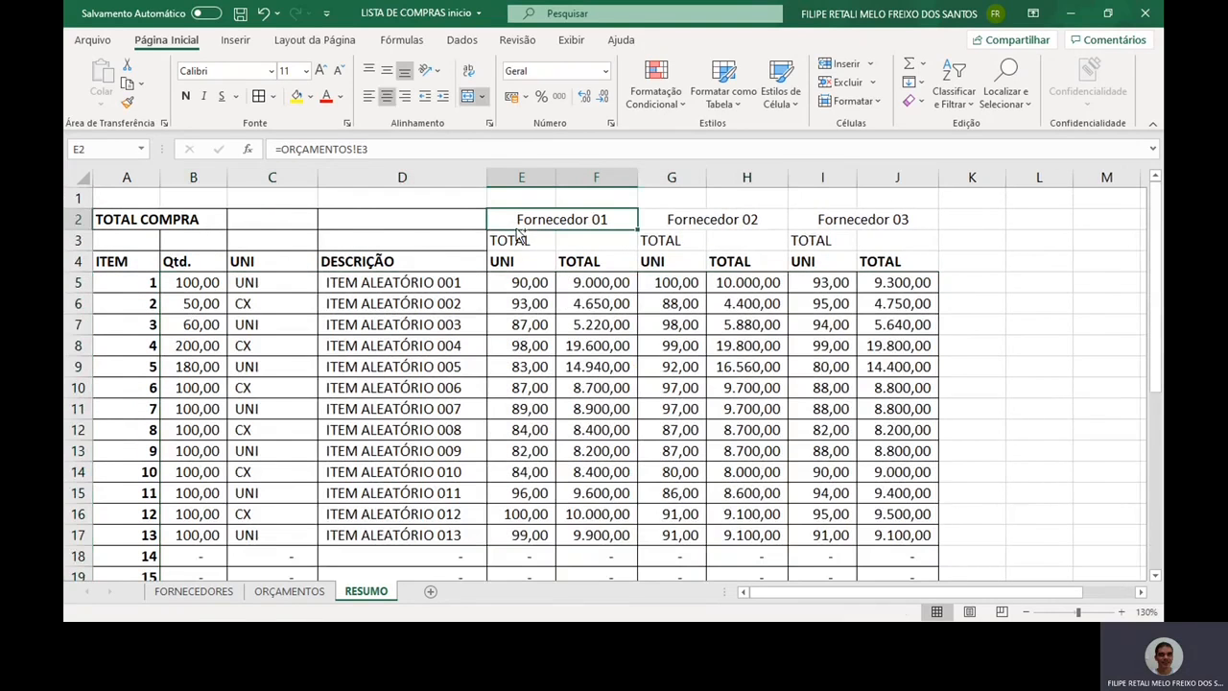
pyautogui.moveTo(517, 228); pyautogui.dragTo(916, 264)
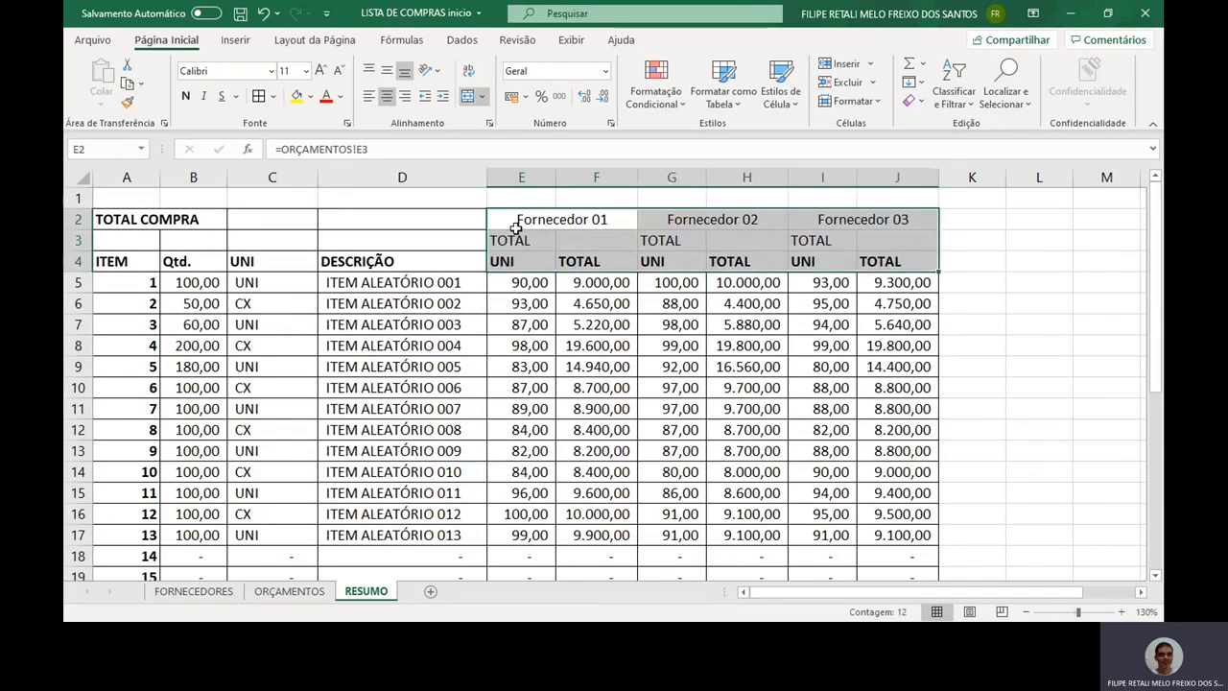
pyautogui.click(258, 96)
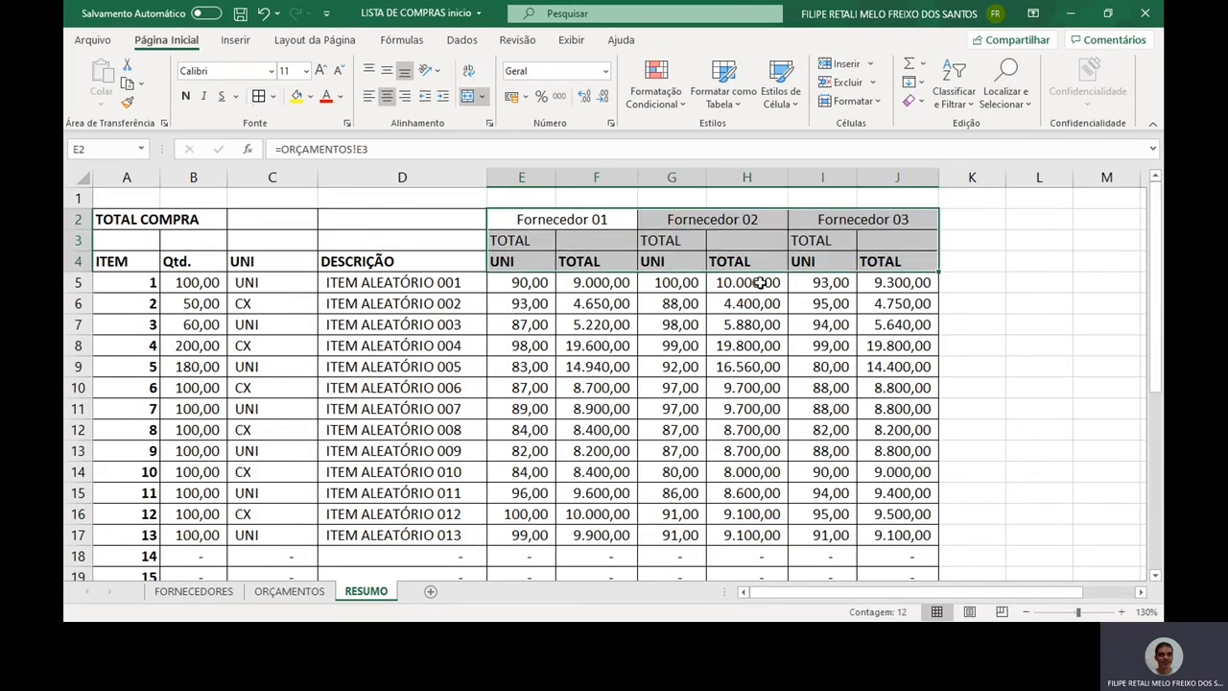
# Enter the column heading MÍNIMO in L4.
pyautogui.click(1035, 269)
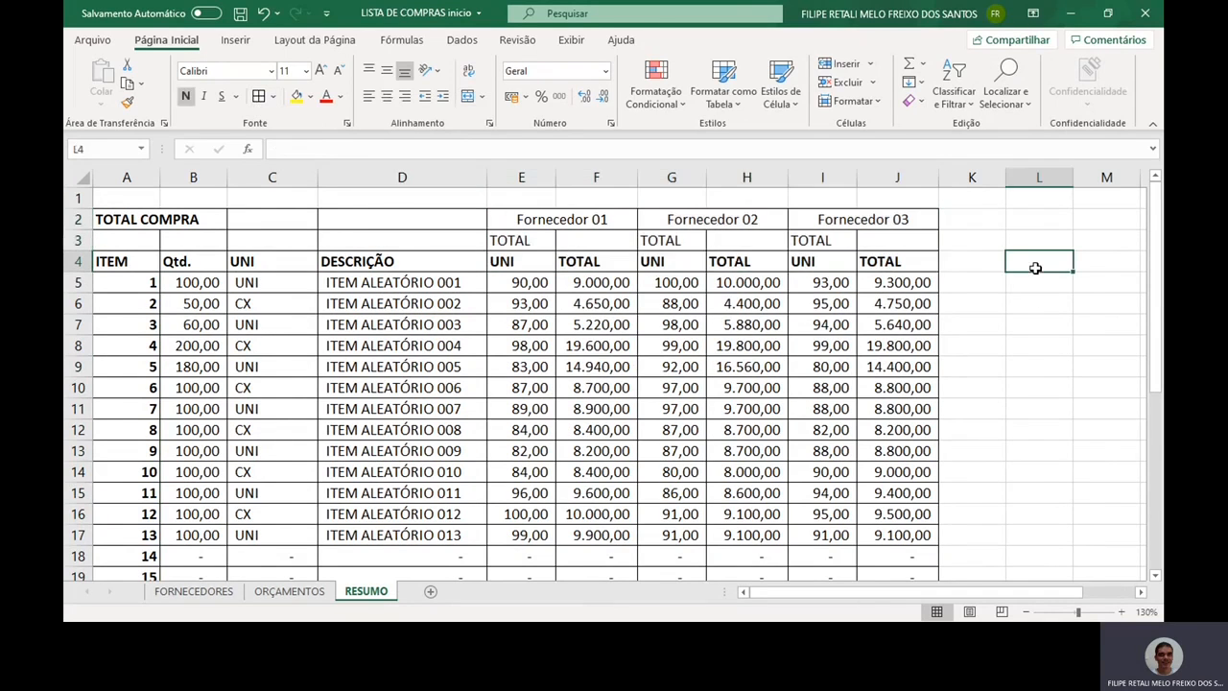
pyautogui.write('MÍNIMO')
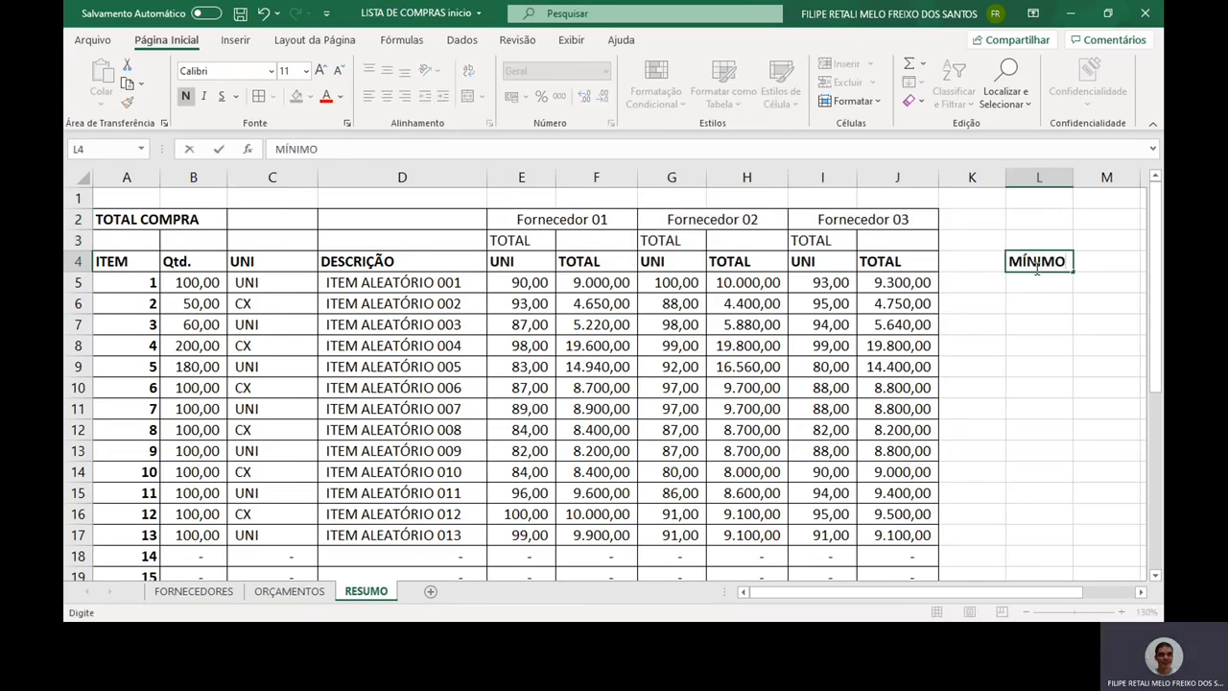
pyautogui.press('Return')
# Calculate the lowest supplier total for the first item in L5 with =MÍNIMO(F5;H5;J5).
pyautogui.write('=')
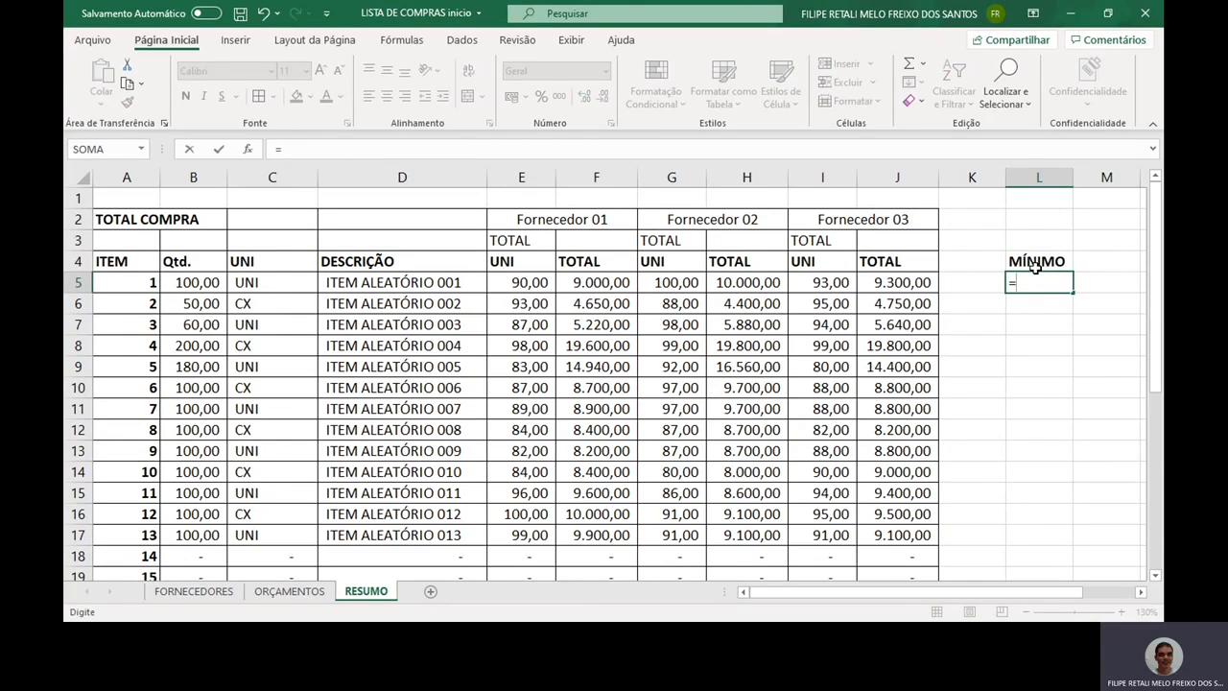
pyautogui.write('MÍ')
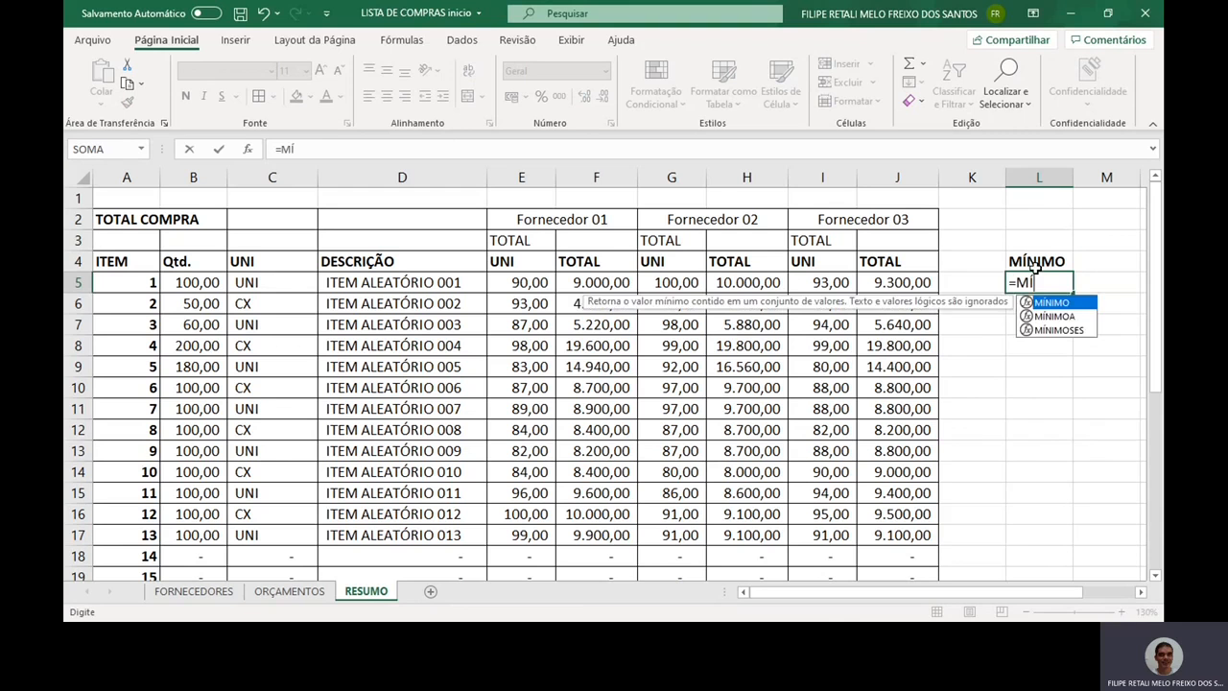
pyautogui.press('Tab')
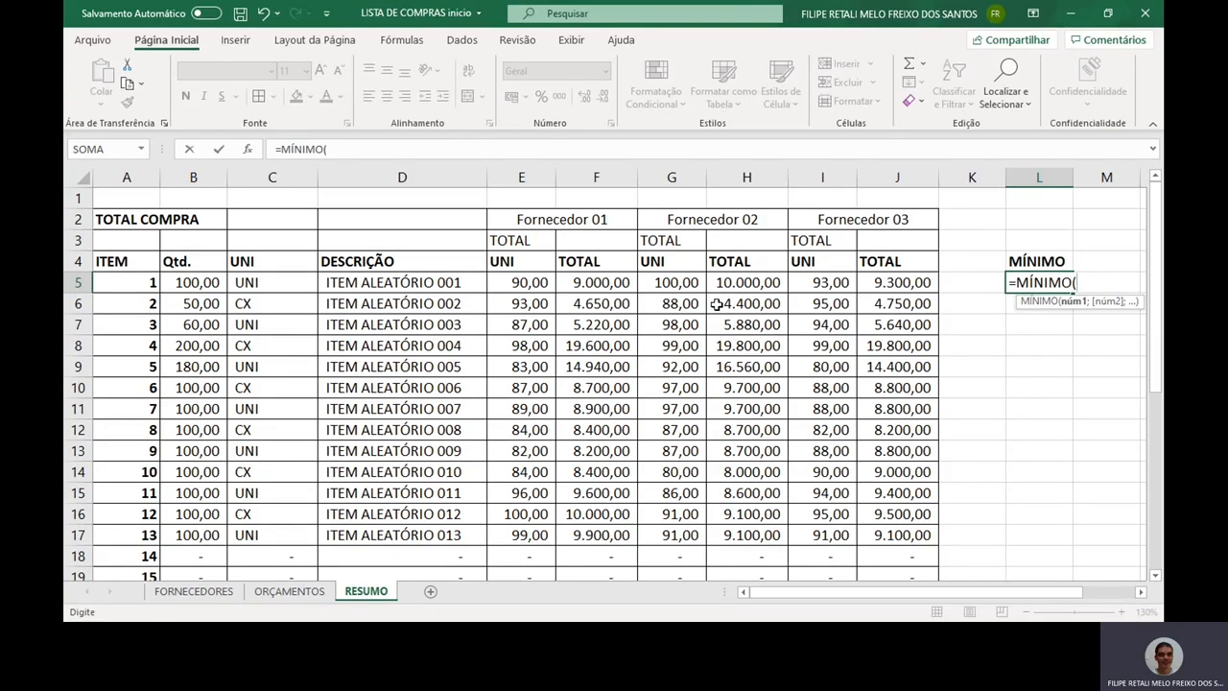
pyautogui.click(612, 281)
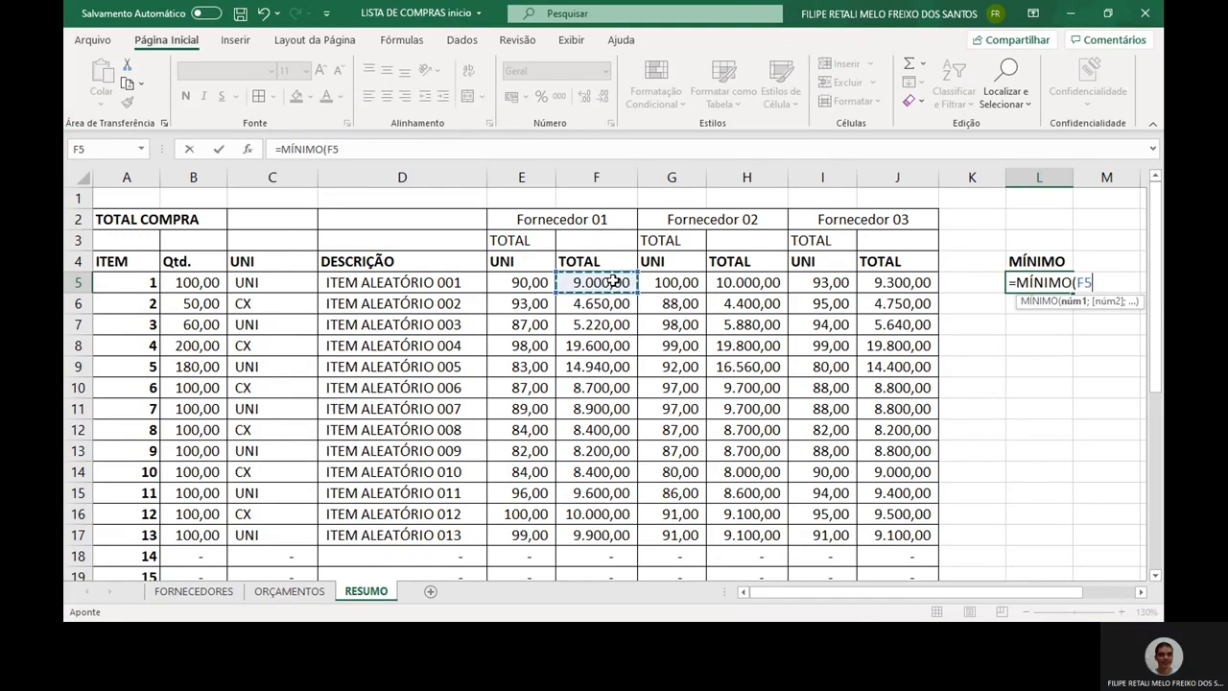
pyautogui.write(';')
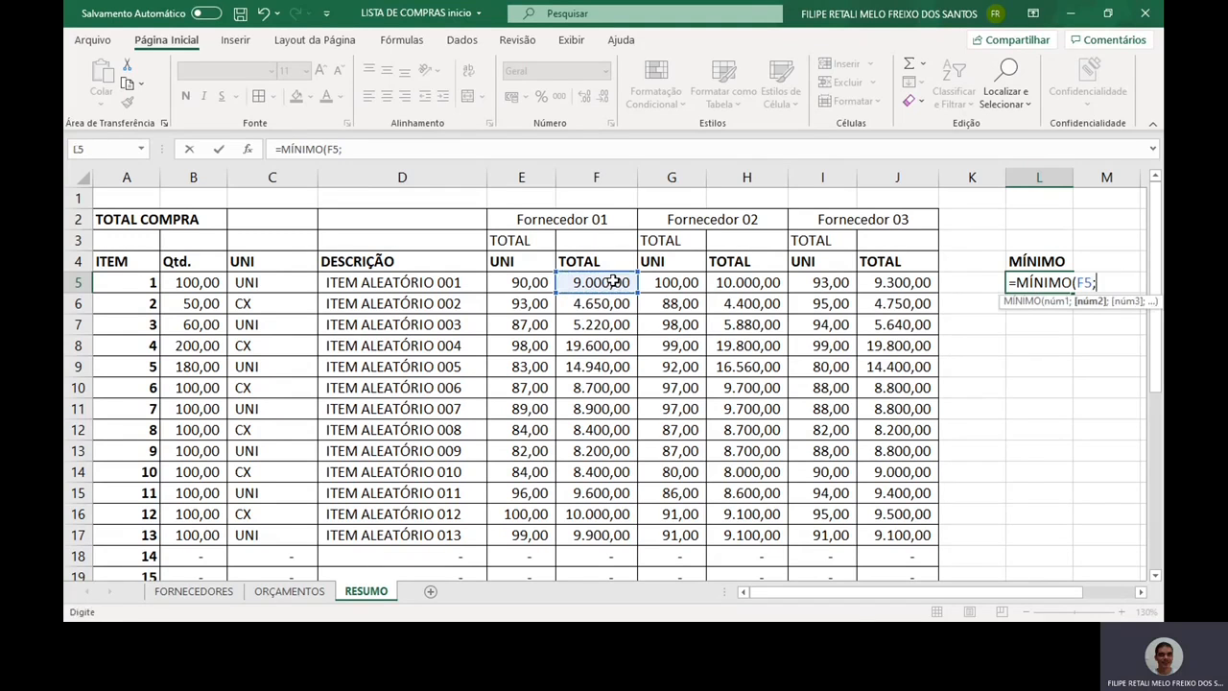
pyautogui.click(754, 282)
pyautogui.write(';')
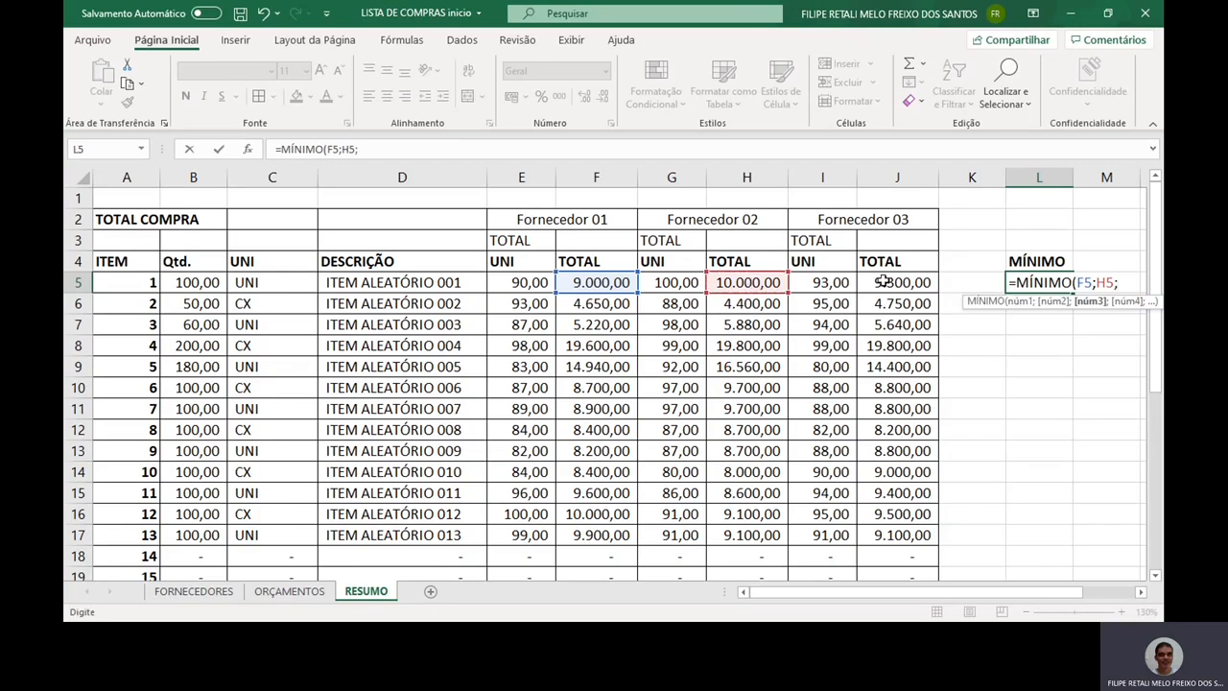
pyautogui.click(903, 281)
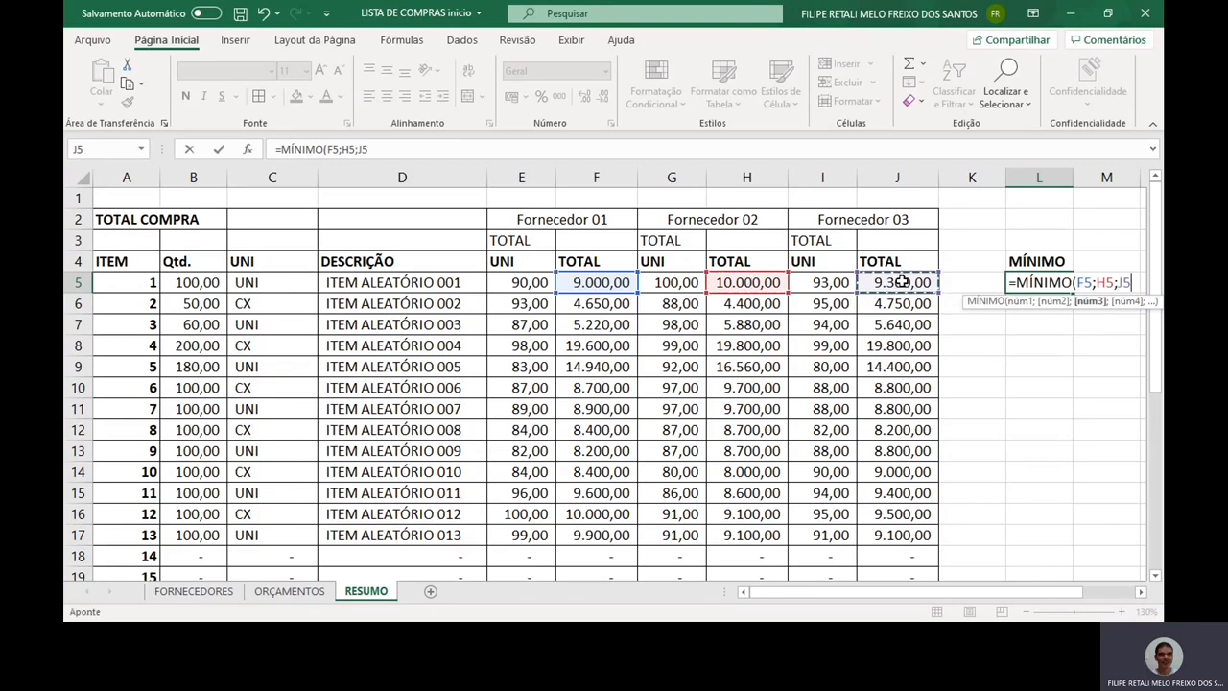
pyautogui.press('Return')
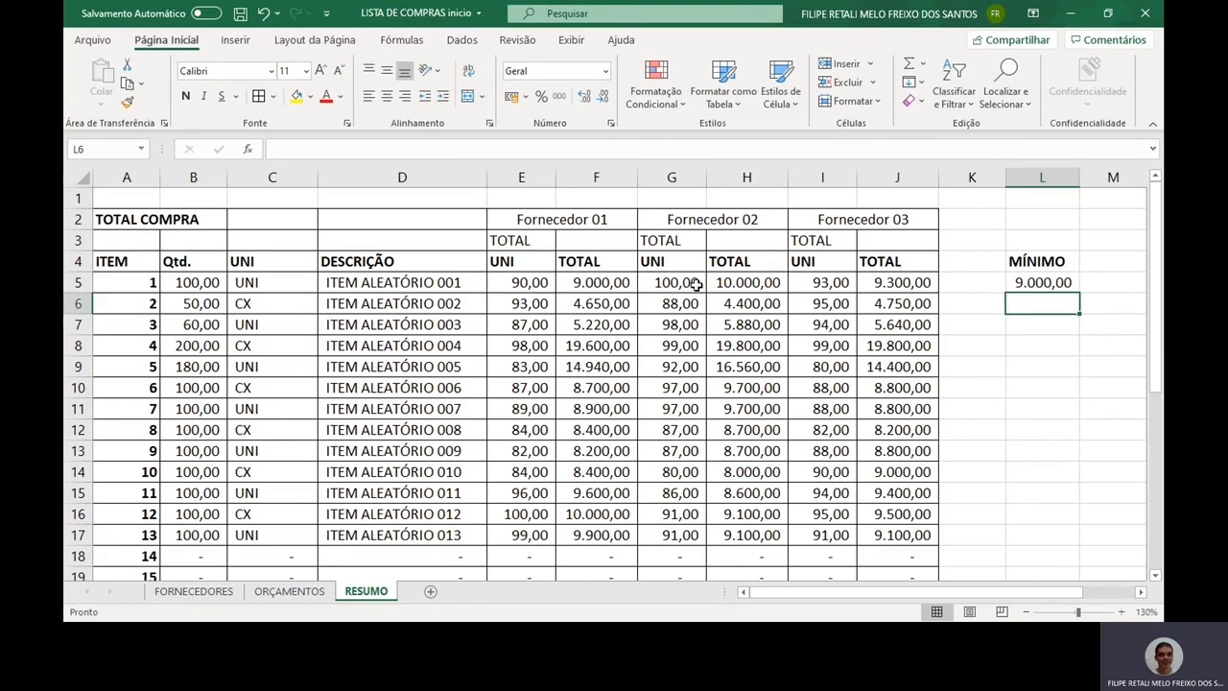
# Copy the minimum formula from L5 down column L through the last numbered item in row 33.
pyautogui.click(1054, 284)
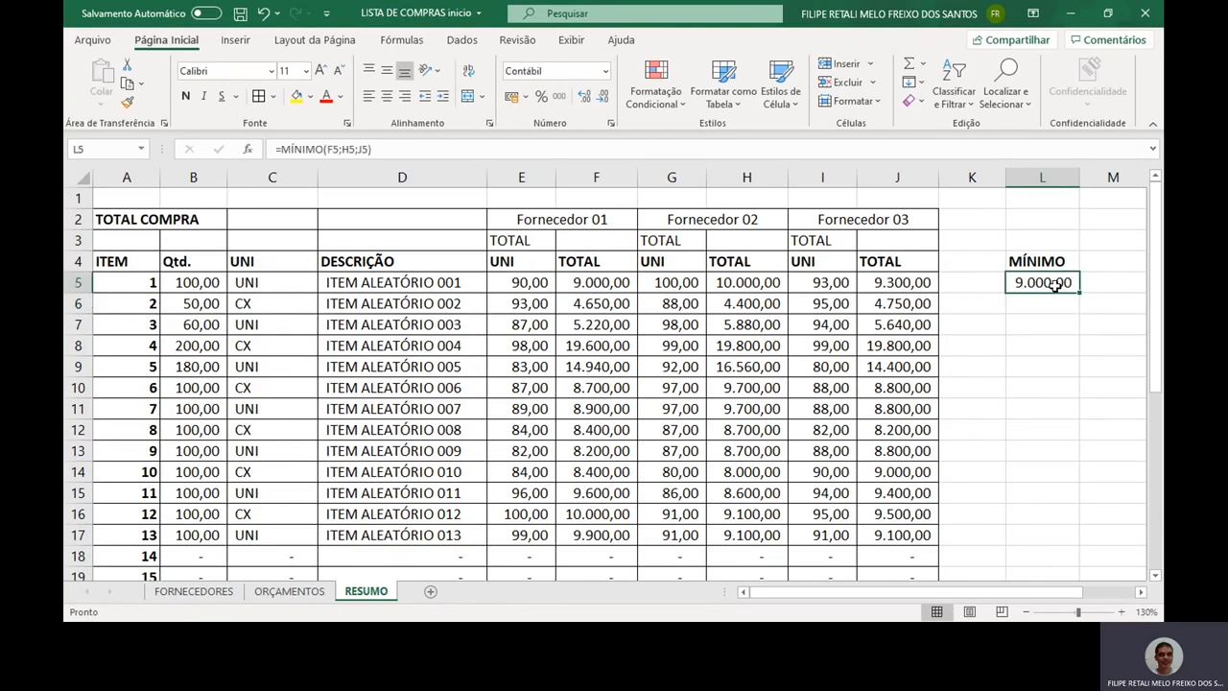
pyautogui.hotkey('ctrl', 'c')
pyautogui.press('Down')
pyautogui.press('Down')
pyautogui.press('Down')
pyautogui.press('Down')
pyautogui.press('Down')
pyautogui.press('Down')
pyautogui.press('Down')
pyautogui.press('Down')
pyautogui.press('Down')
pyautogui.press('Down')
pyautogui.press('Down')
pyautogui.press('Down')
pyautogui.press('Down')
pyautogui.press('Down')
pyautogui.press('Down')
pyautogui.press('Down')
pyautogui.press('Down')
pyautogui.press('Down')
pyautogui.press('Down')
pyautogui.press('Down')
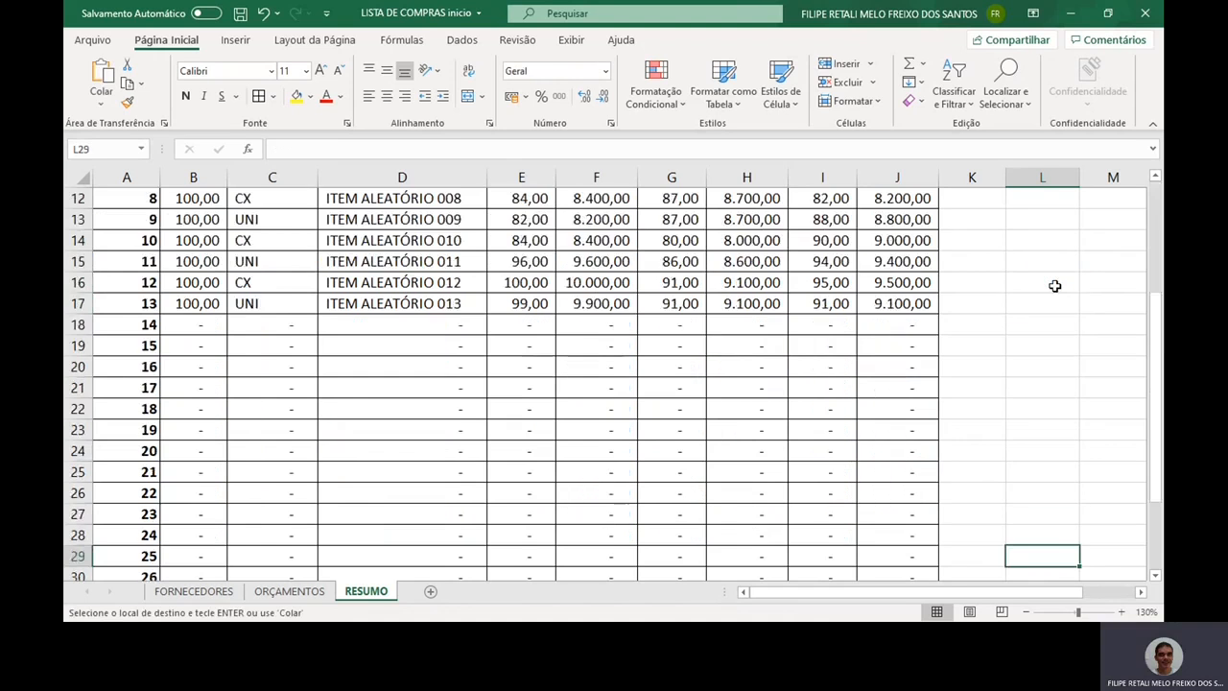
pyautogui.hotkey('ctrl', 'shift', 'Up')
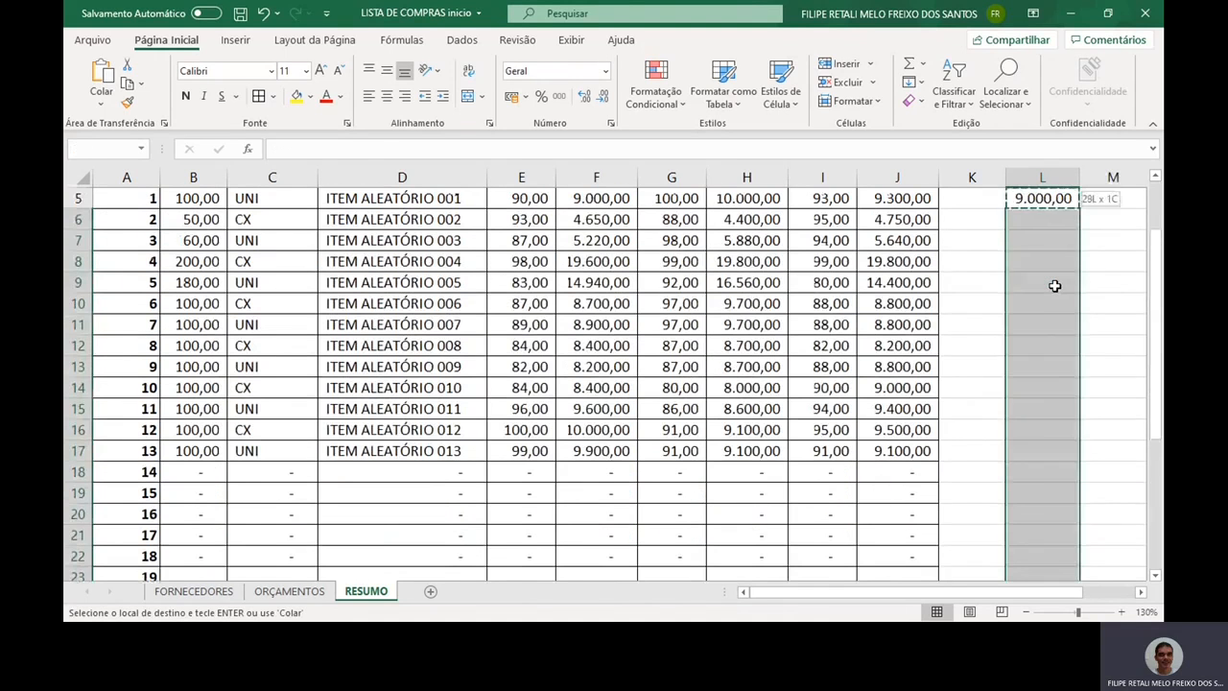
pyautogui.hotkey('ctrl', 'v')
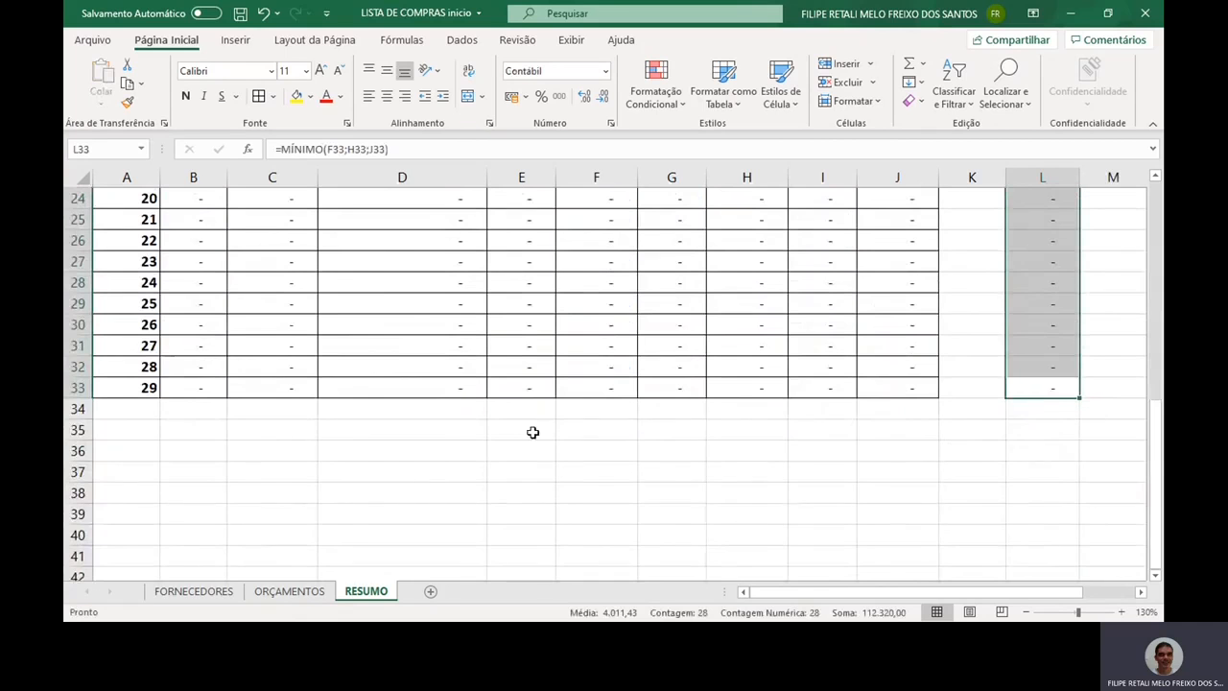
# Apply all borders to the MÍNIMO column from L4 to L33.
pyautogui.click(1157, 330)
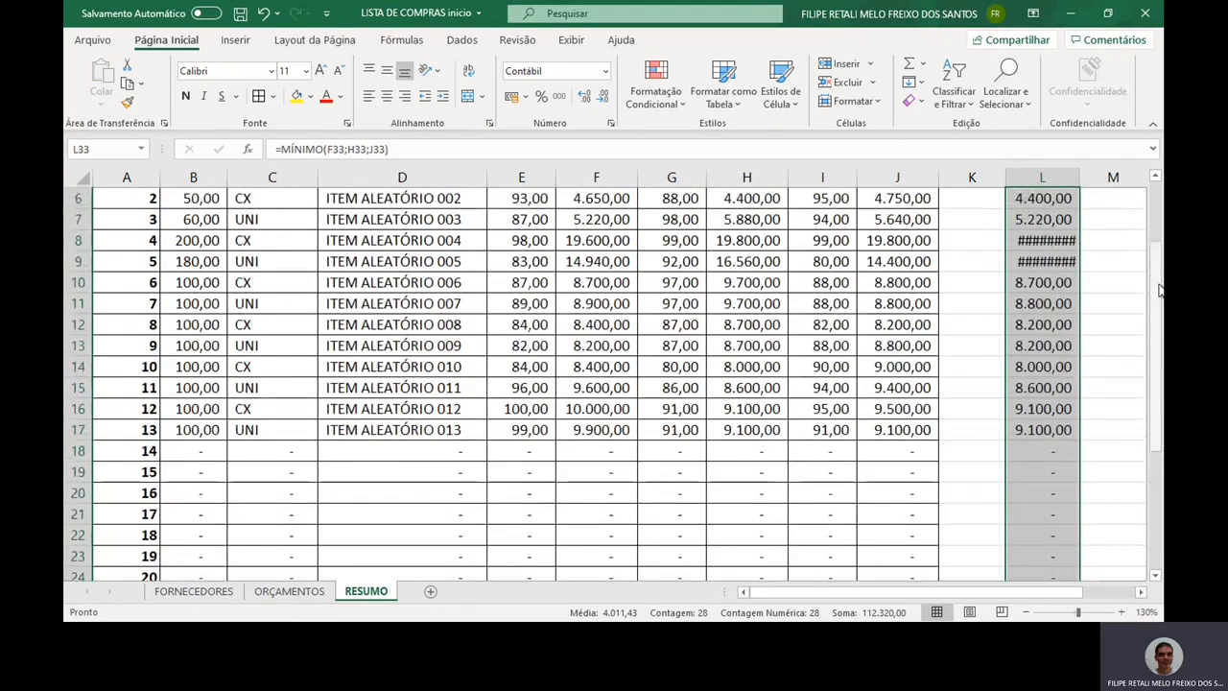
pyautogui.moveTo(1151, 287); pyautogui.dragTo(1161, 246)
pyautogui.click(1061, 244)
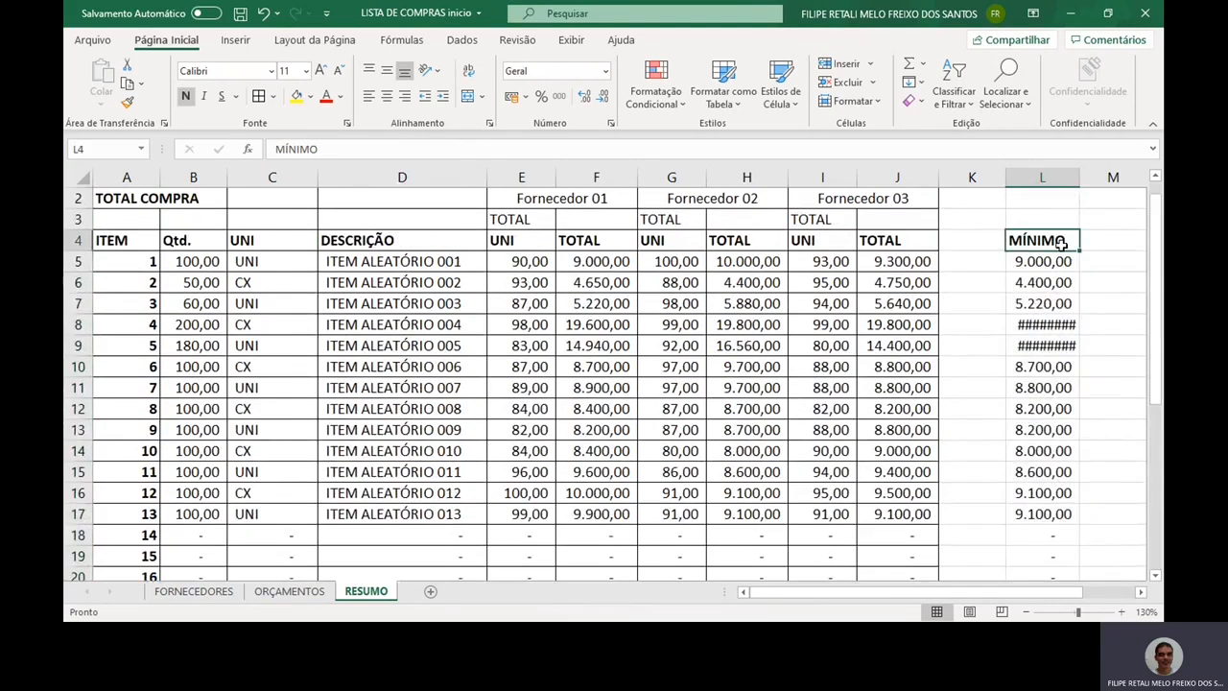
pyautogui.hotkey('ctrl', 'shift', 'Down')
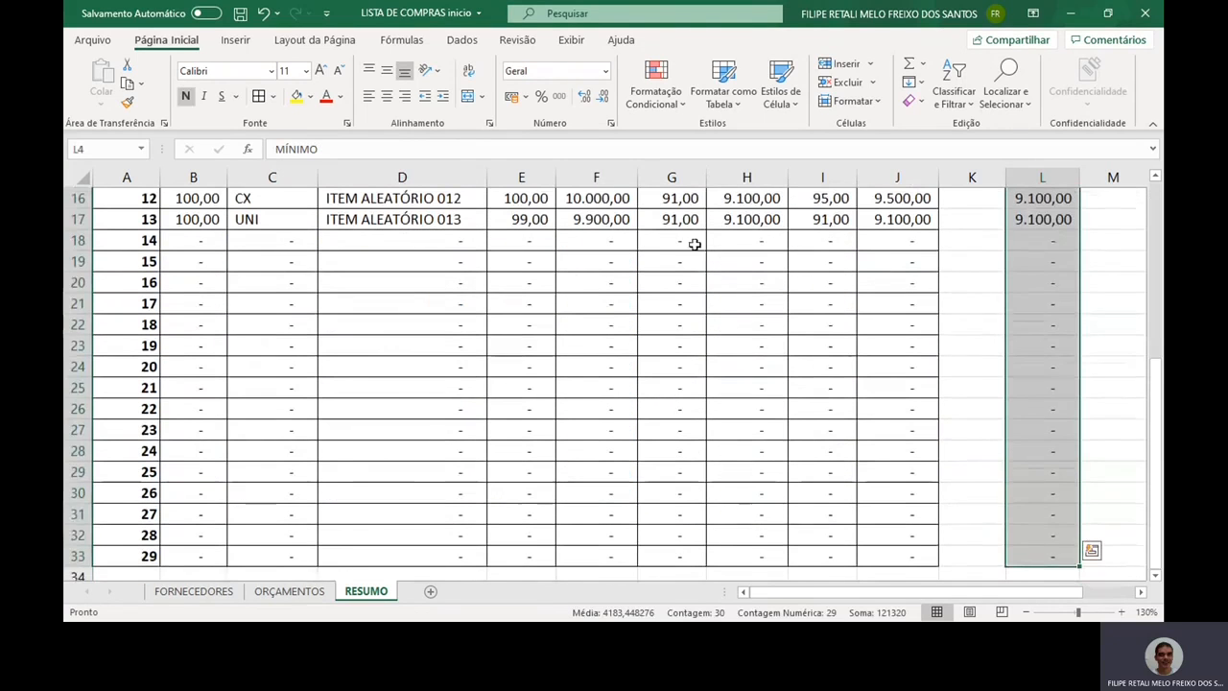
pyautogui.click(260, 98)
# Auto-fit the width of column L and check the minimum formula in L6.
pyautogui.press('Right')
pyautogui.press('Right')
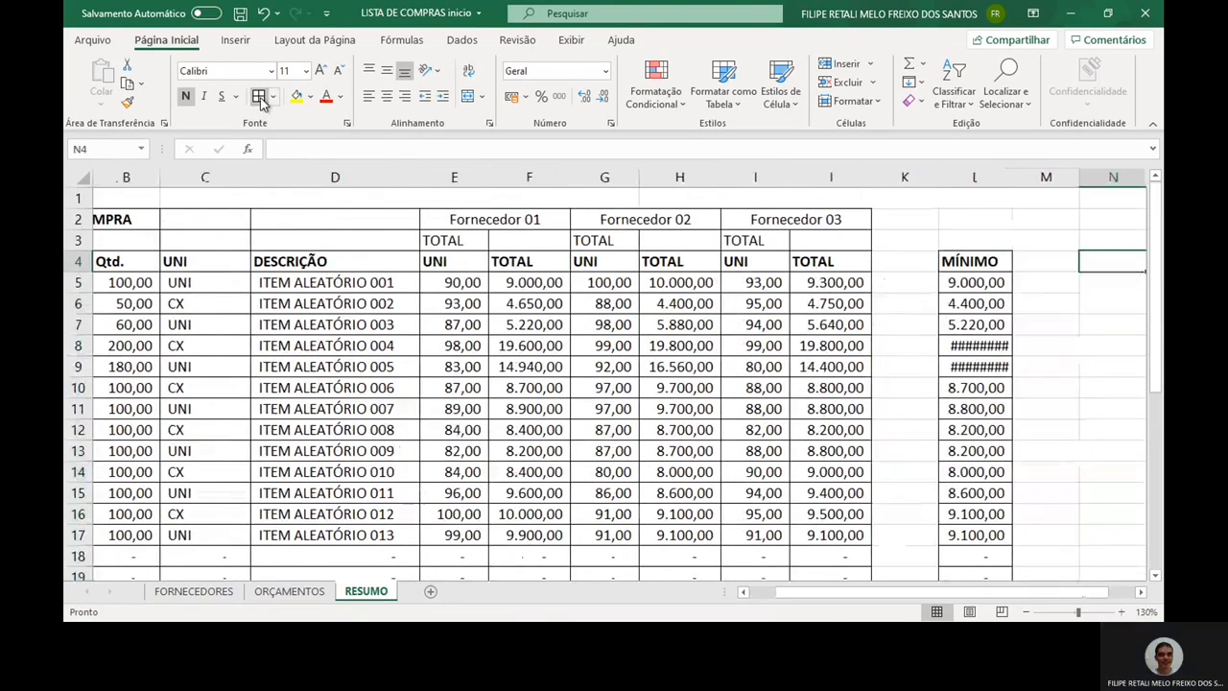
pyautogui.press('Left')
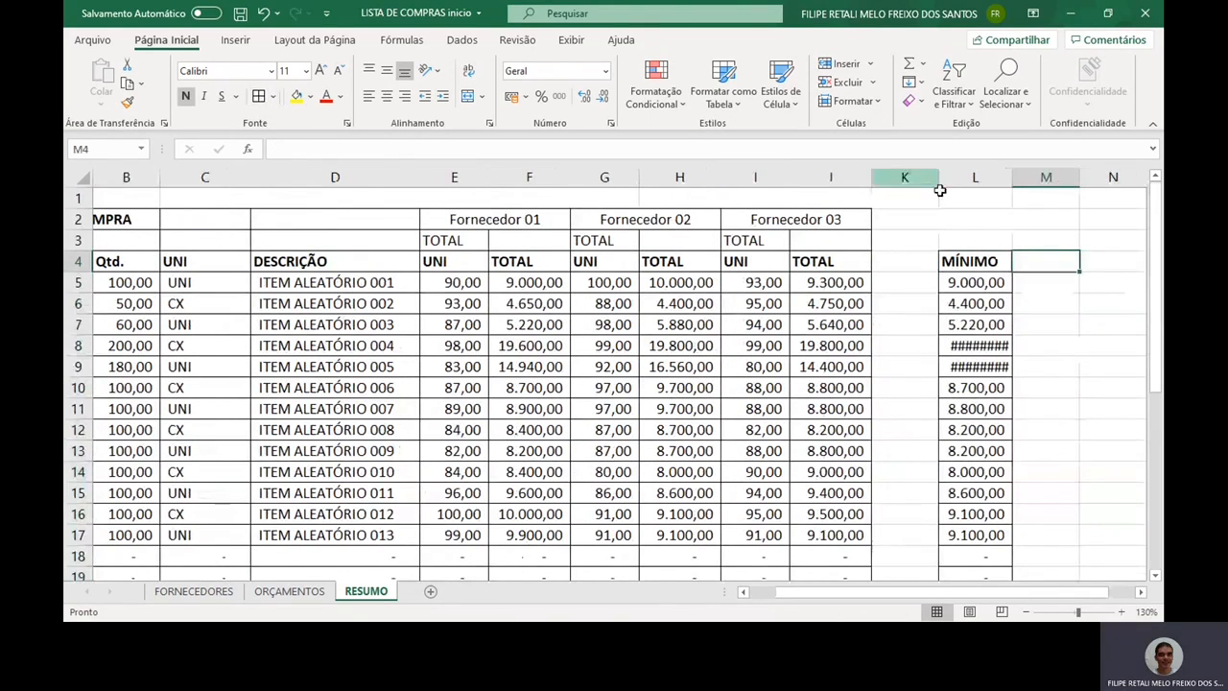
pyautogui.doubleClick(1012, 182)
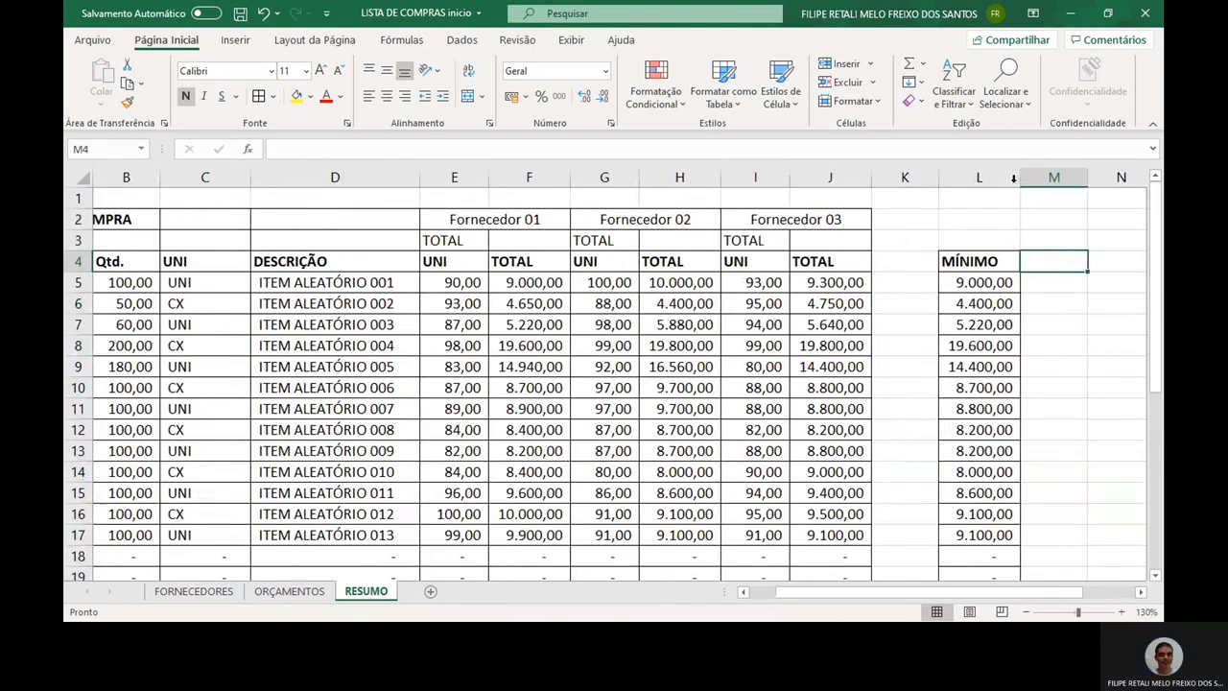
pyautogui.click(980, 303)
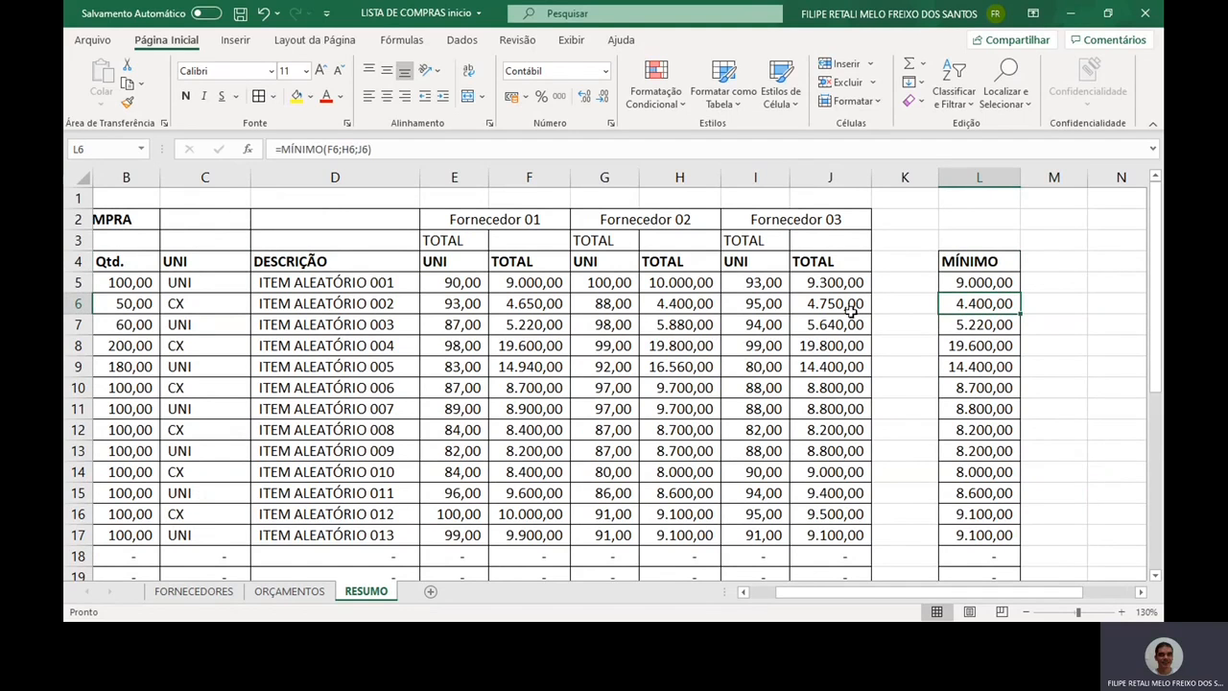
# Link the three supplier names into the header cells M4:O4, with =E2 in M4 and =I2 in O4.
pyautogui.click(1042, 267)
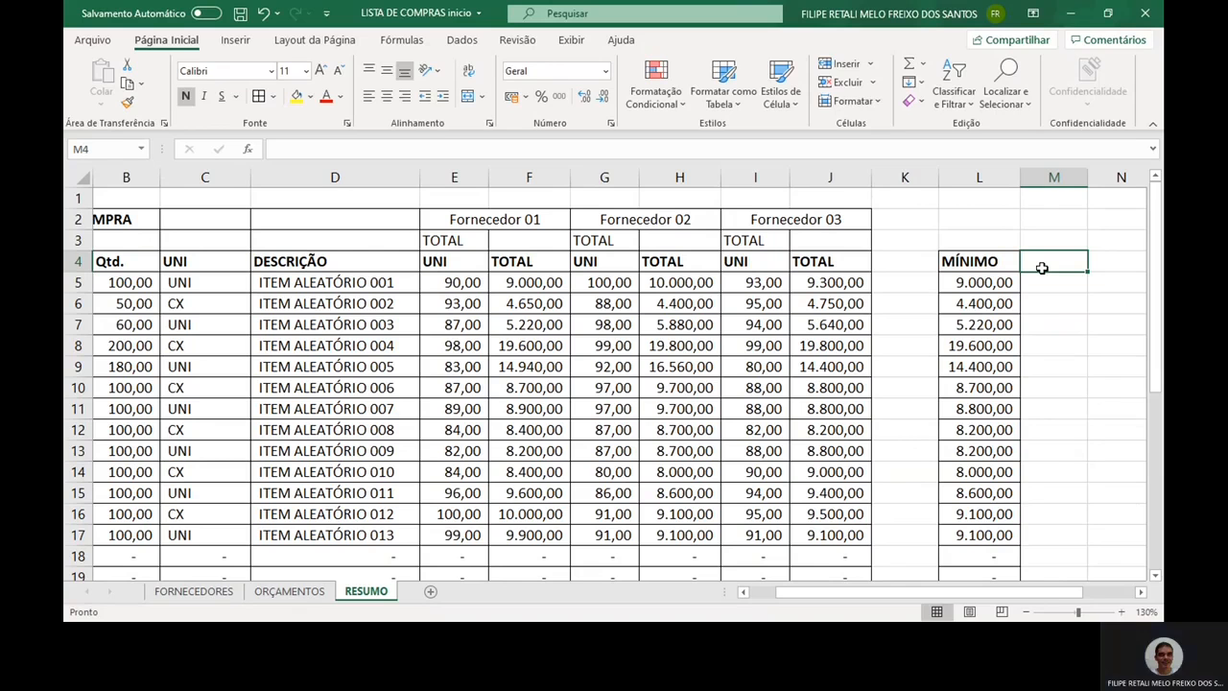
pyautogui.write('=')
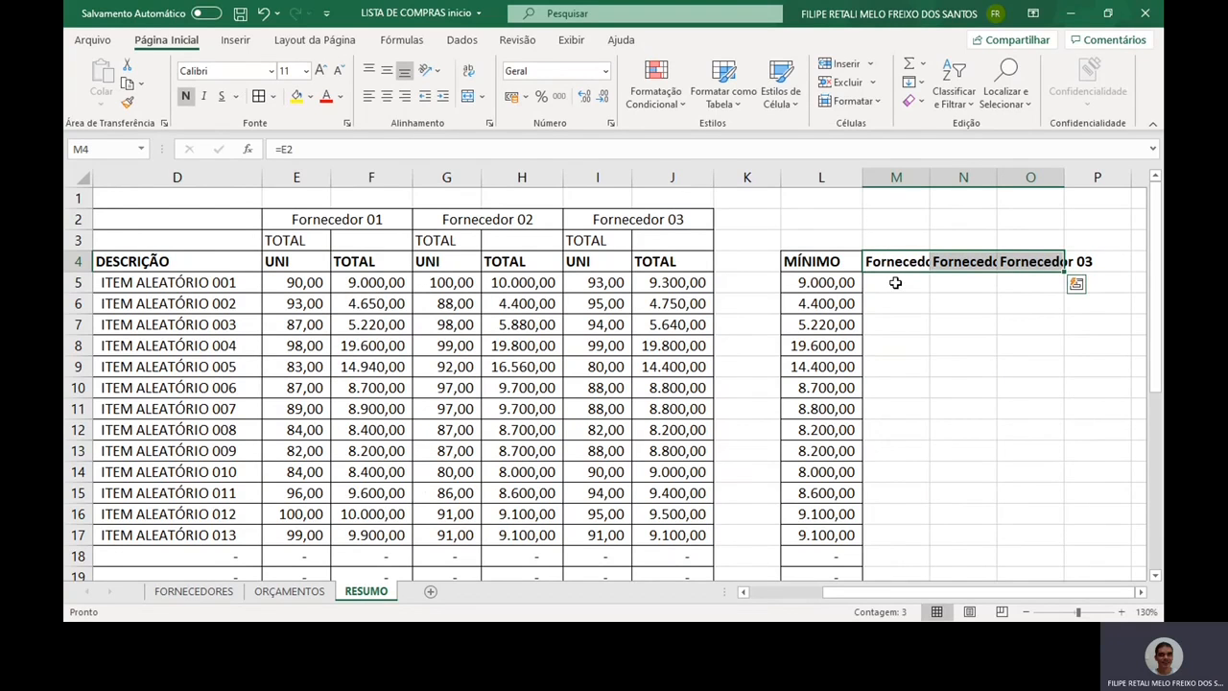
# Auto-fit columns M, N and O to the supplier name headings and select the third supplier's heading.
pyautogui.doubleClick(929, 178)
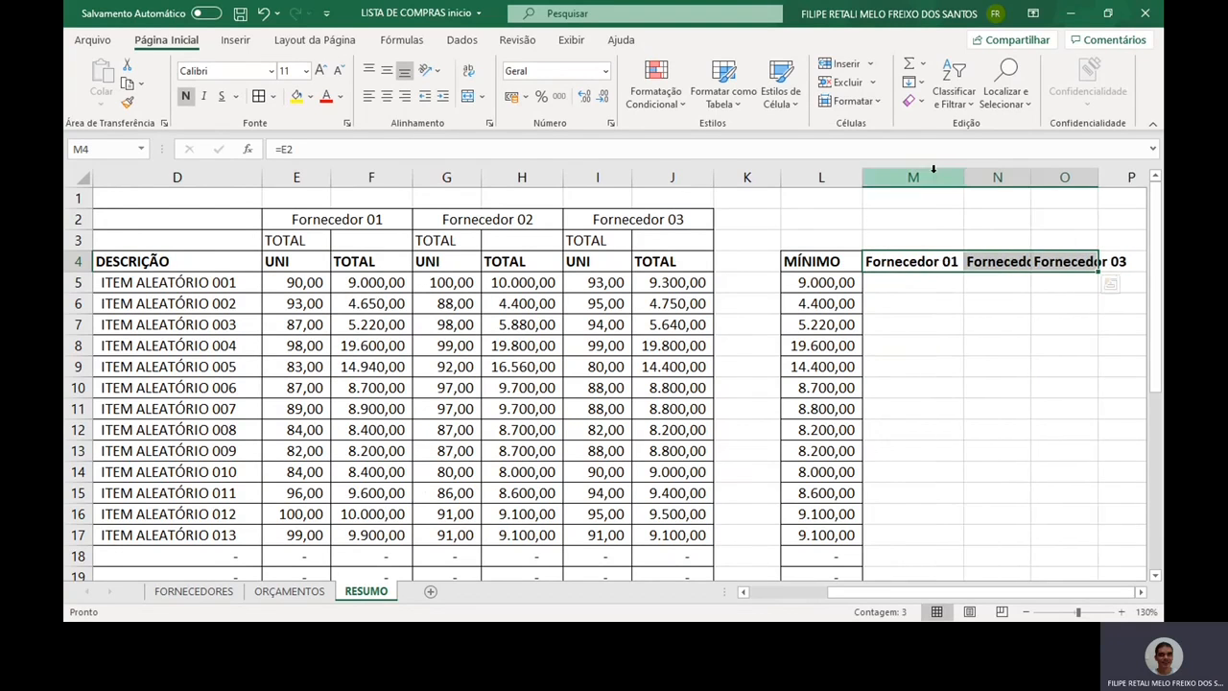
pyautogui.doubleClick(1031, 178)
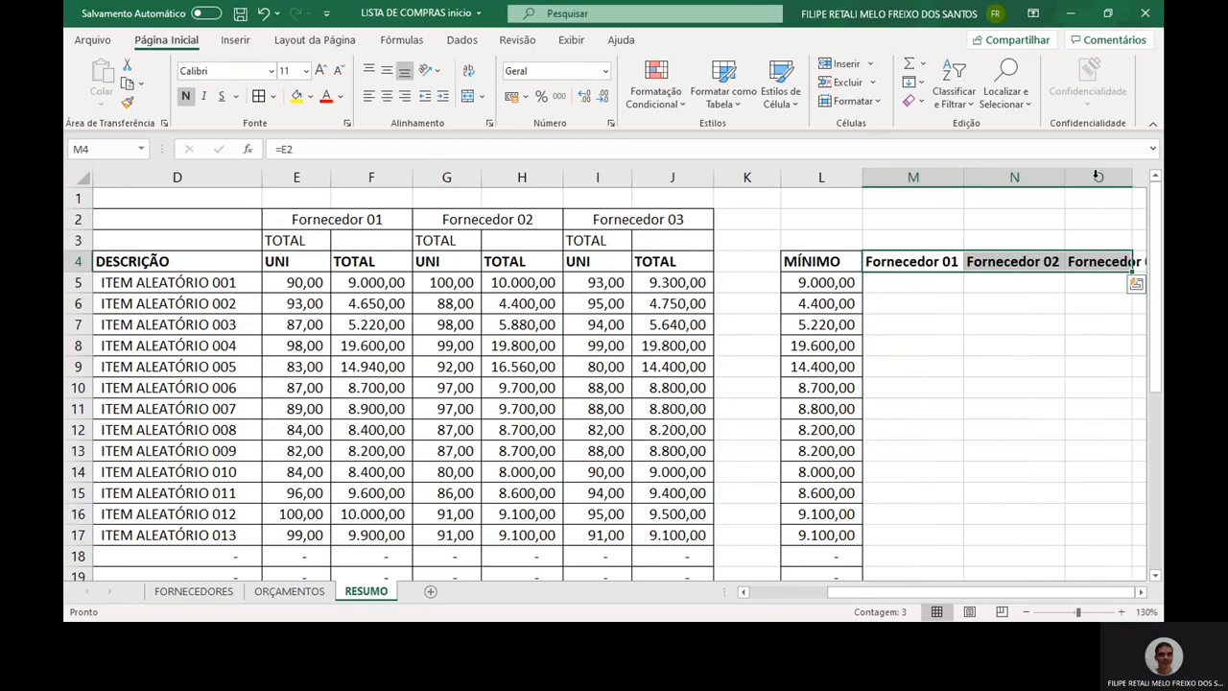
pyautogui.click(928, 285)
pyautogui.press('Up')
pyautogui.press('Right')
pyautogui.press('Right')
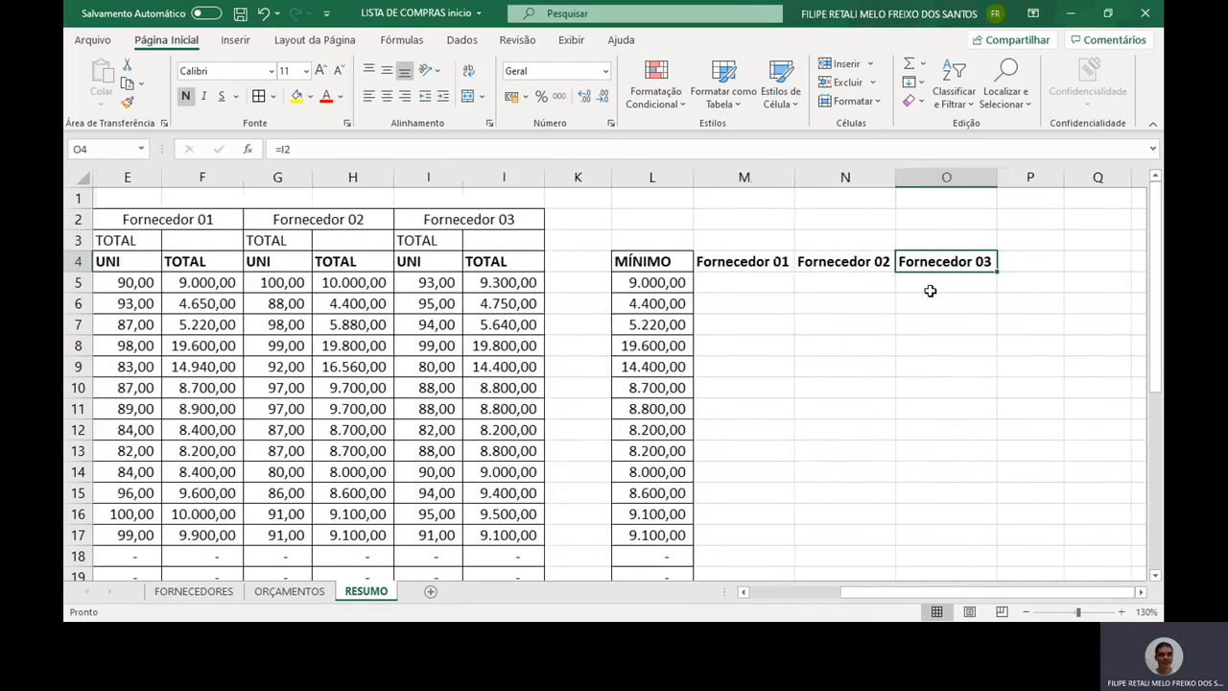
# Enter =SE(L5=F5;F5;0) in M5 to return the first supplier's total when it equals the row's minimum.
pyautogui.press('Left')
pyautogui.press('Left')
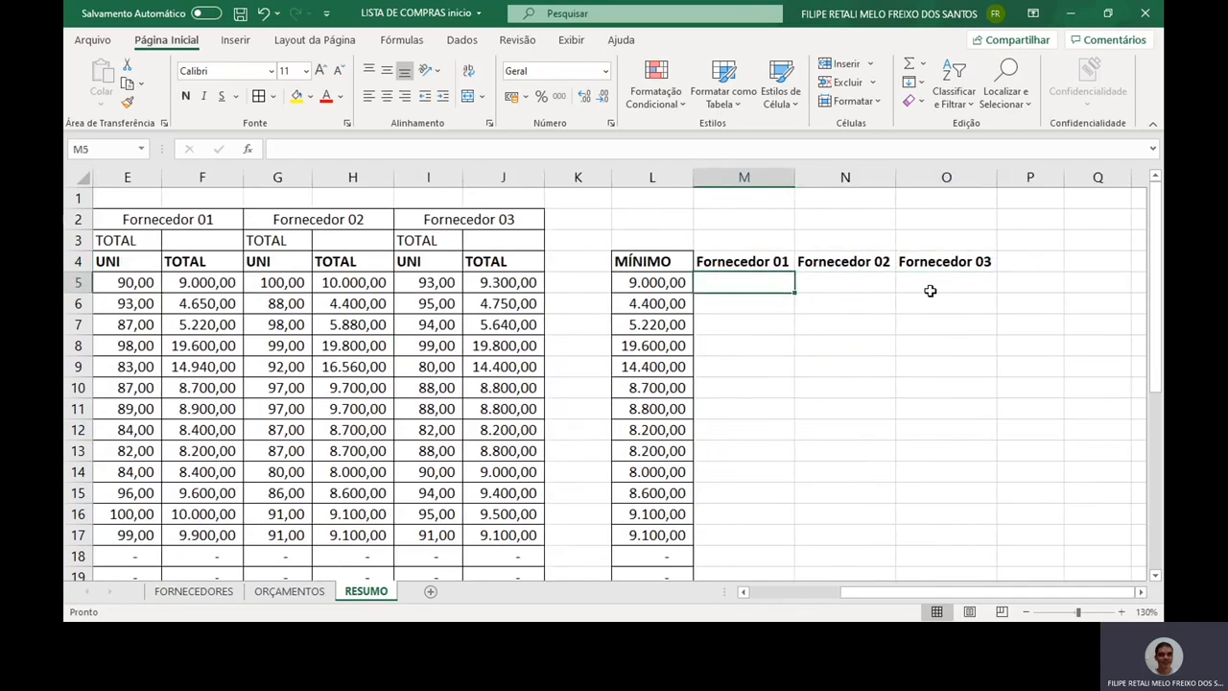
pyautogui.write('=SE')
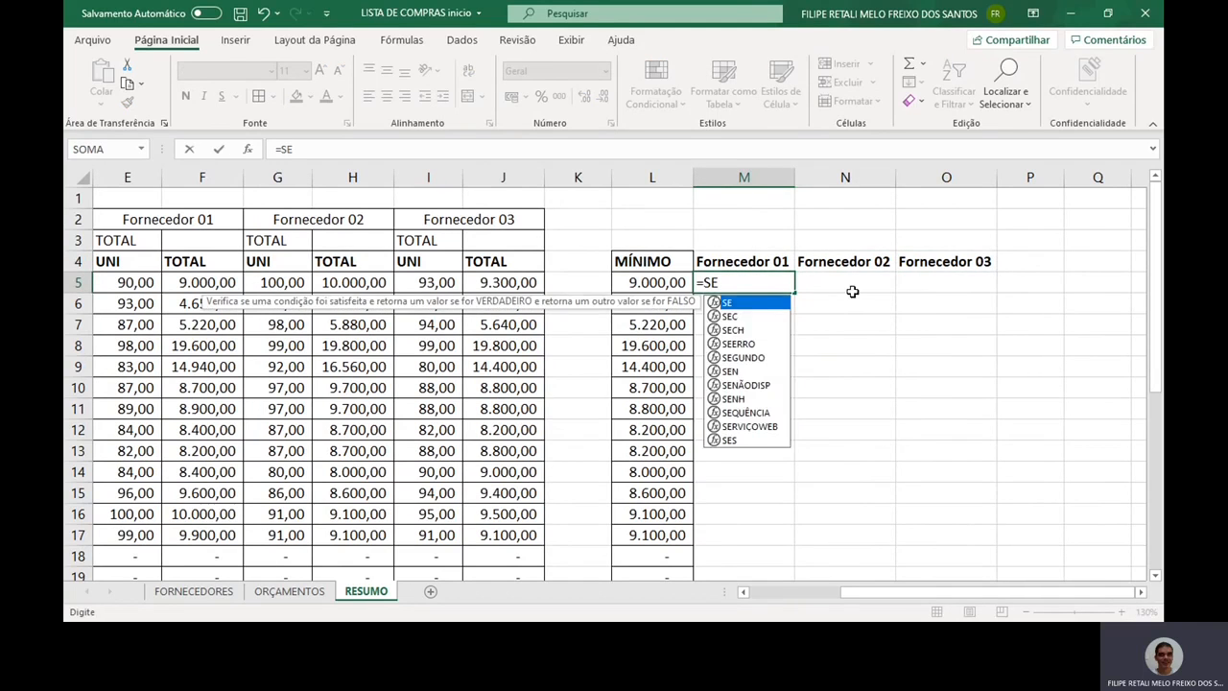
pyautogui.write('(')
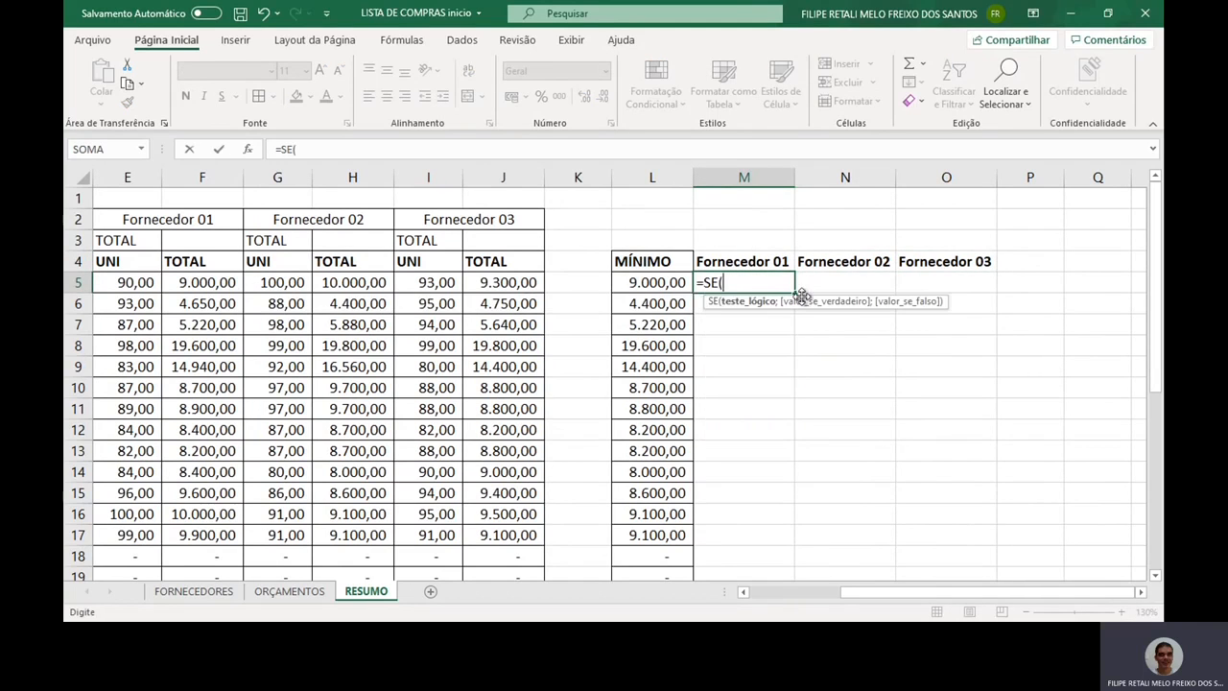
pyautogui.click(652, 283)
pyautogui.write('=')
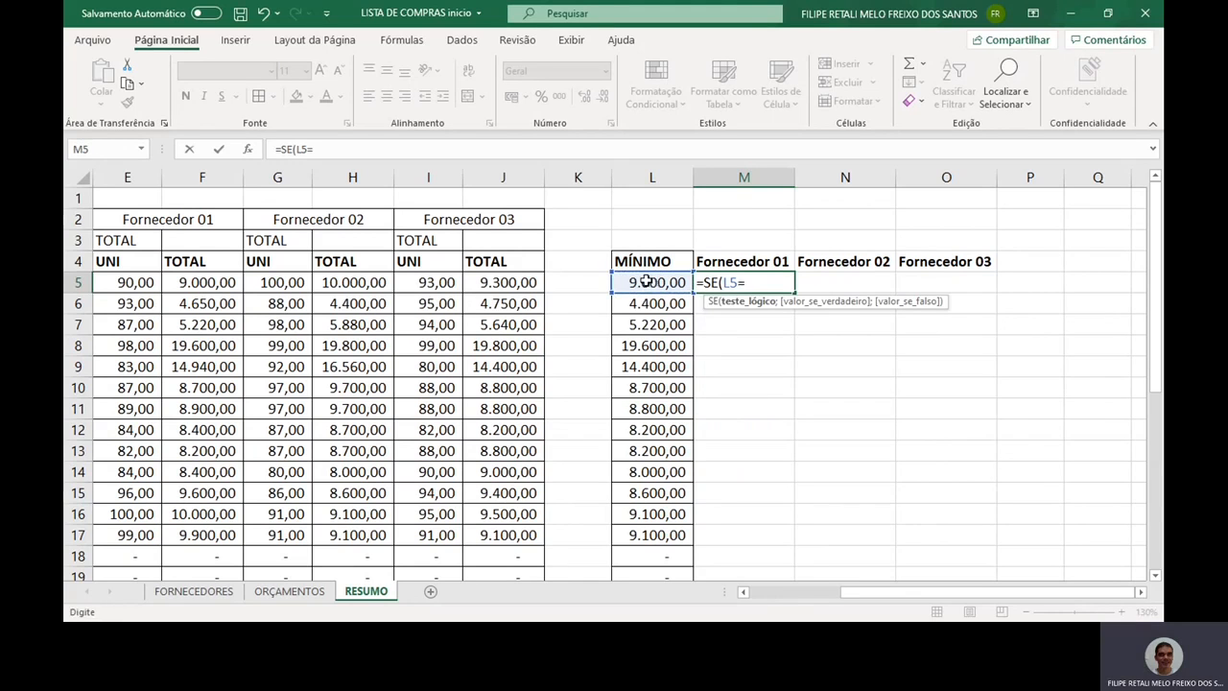
pyautogui.click(182, 284)
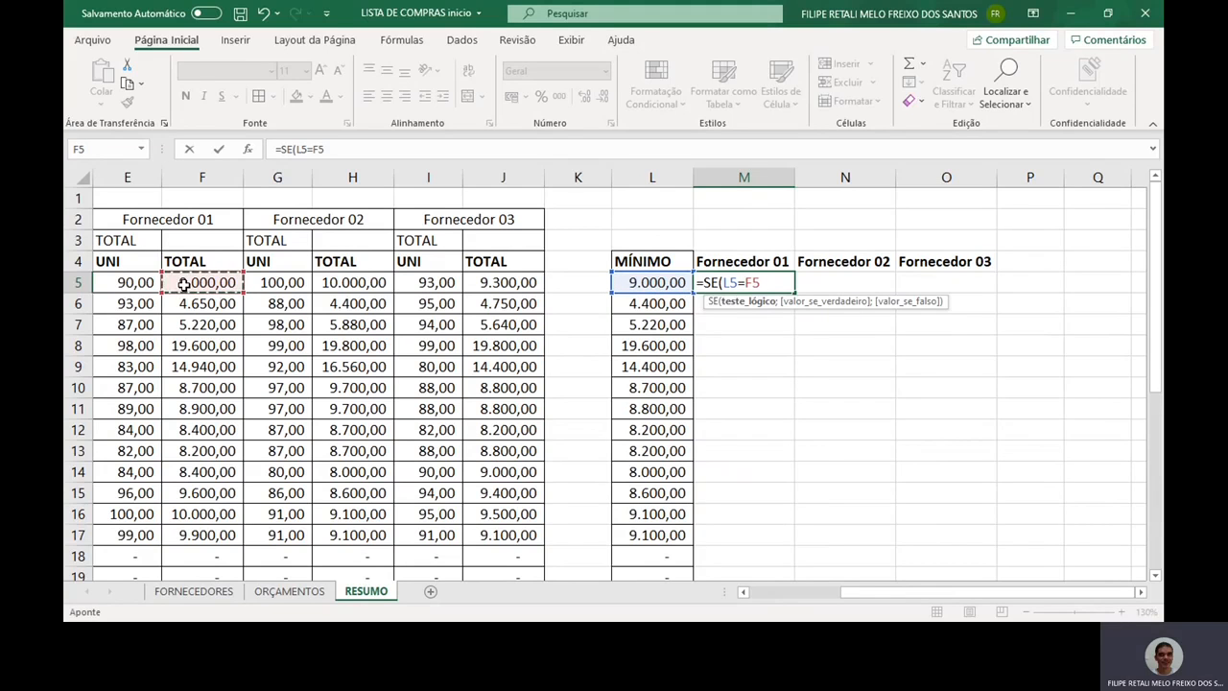
pyautogui.write(';')
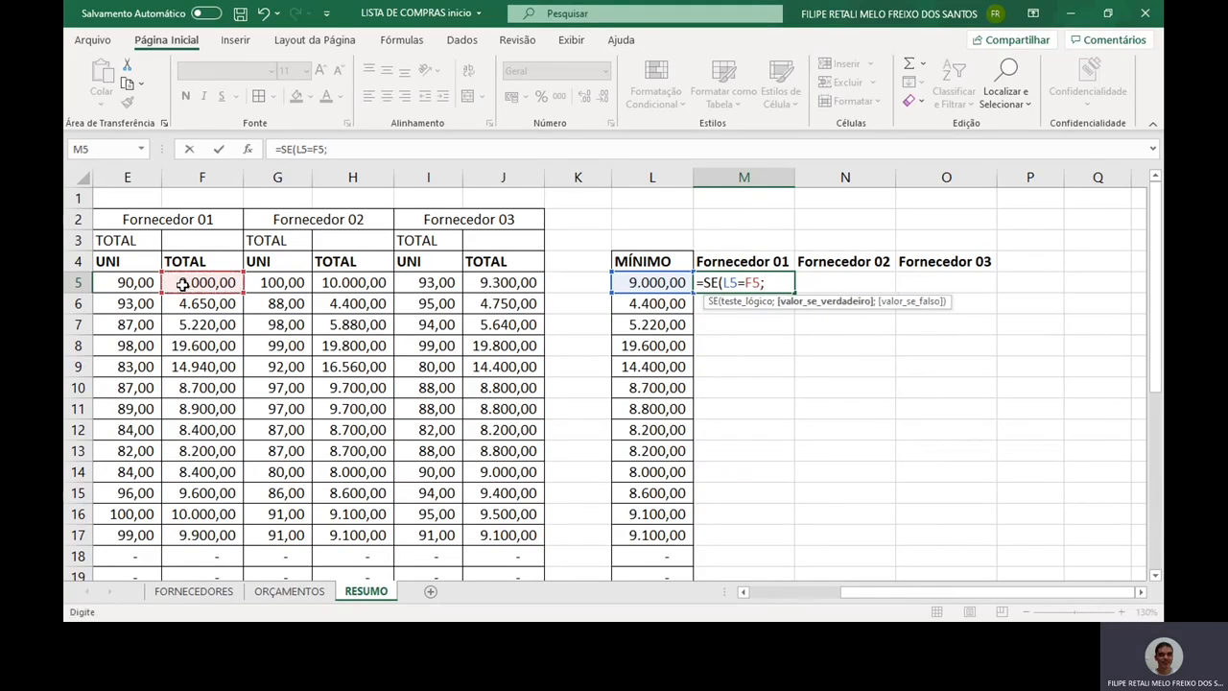
pyautogui.click(203, 284)
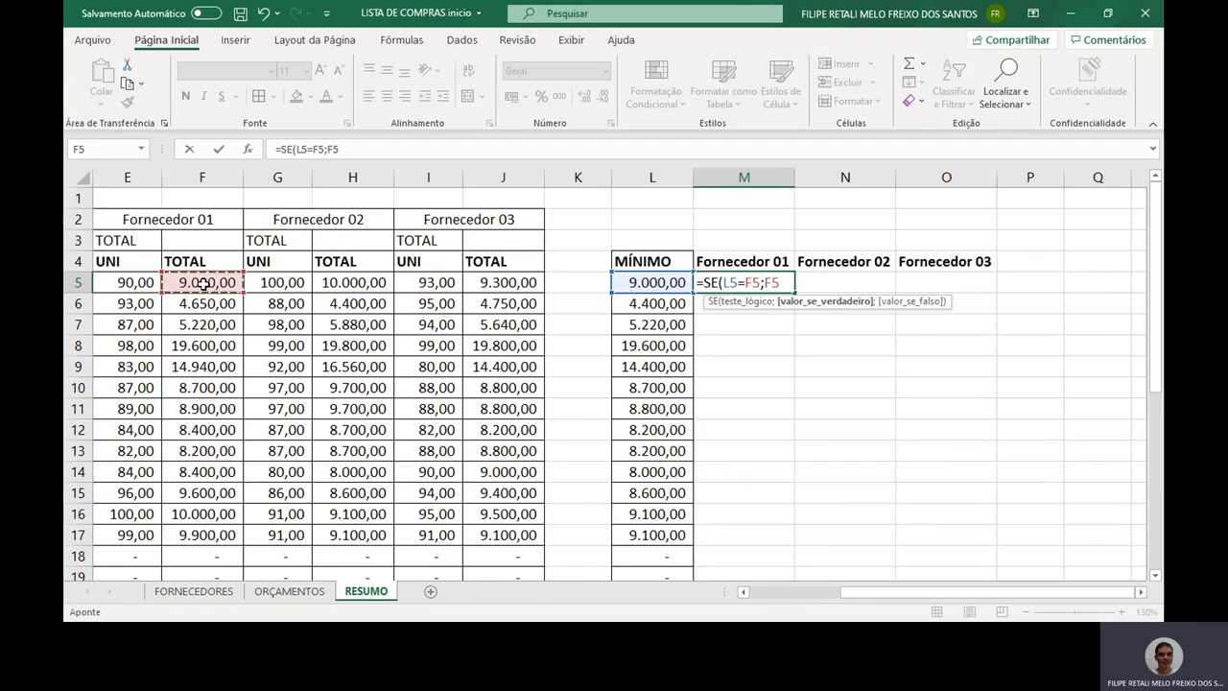
pyautogui.write(';0)')
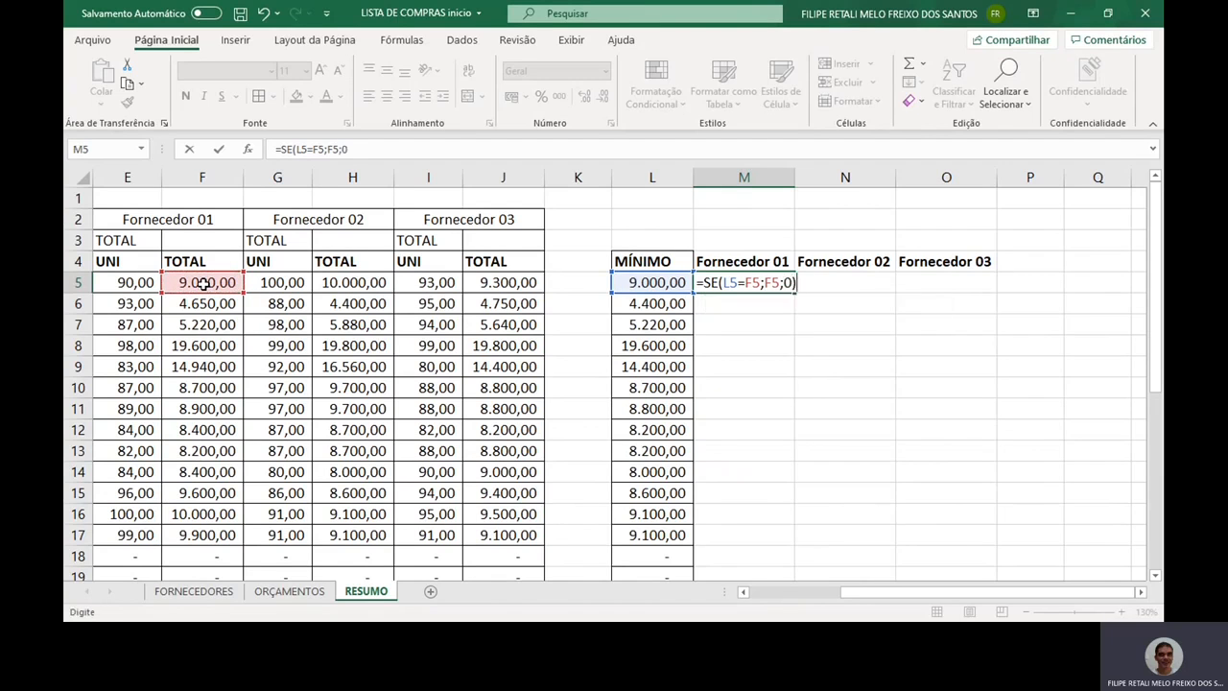
pyautogui.press('Return')
pyautogui.press('Up')
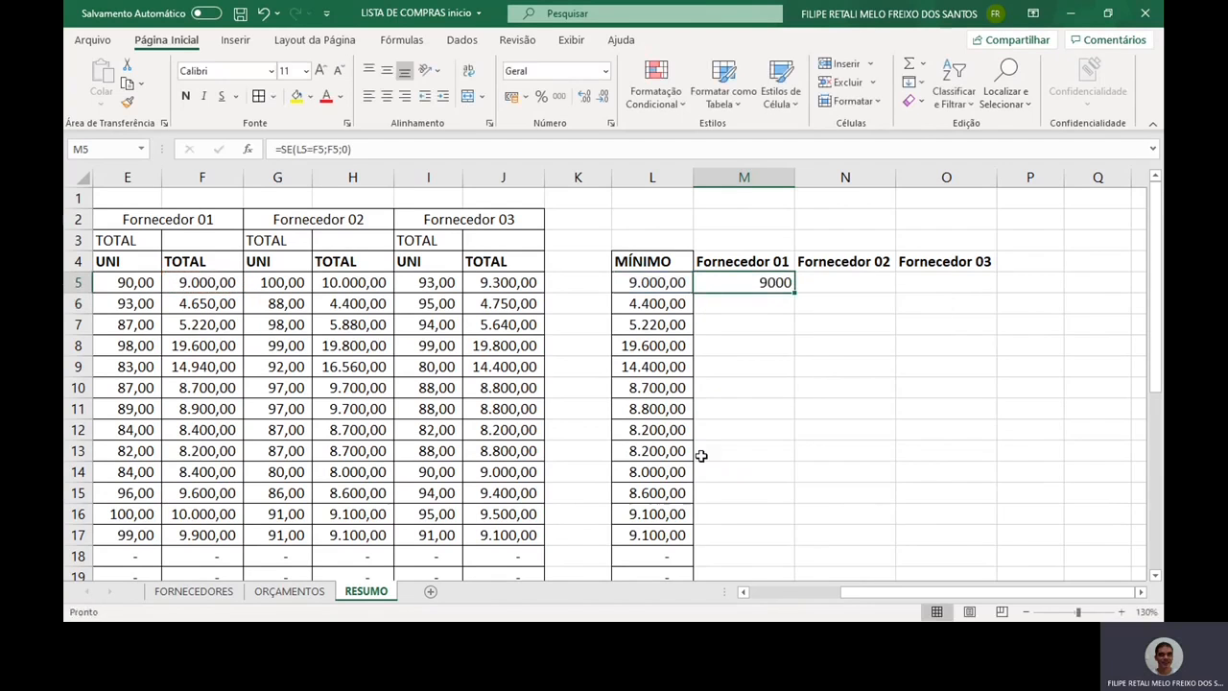
# Fill the M5 formula down to M33 and apply the accounting number format without currency symbol to M5:O33.
pyautogui.doubleClick(795, 294)
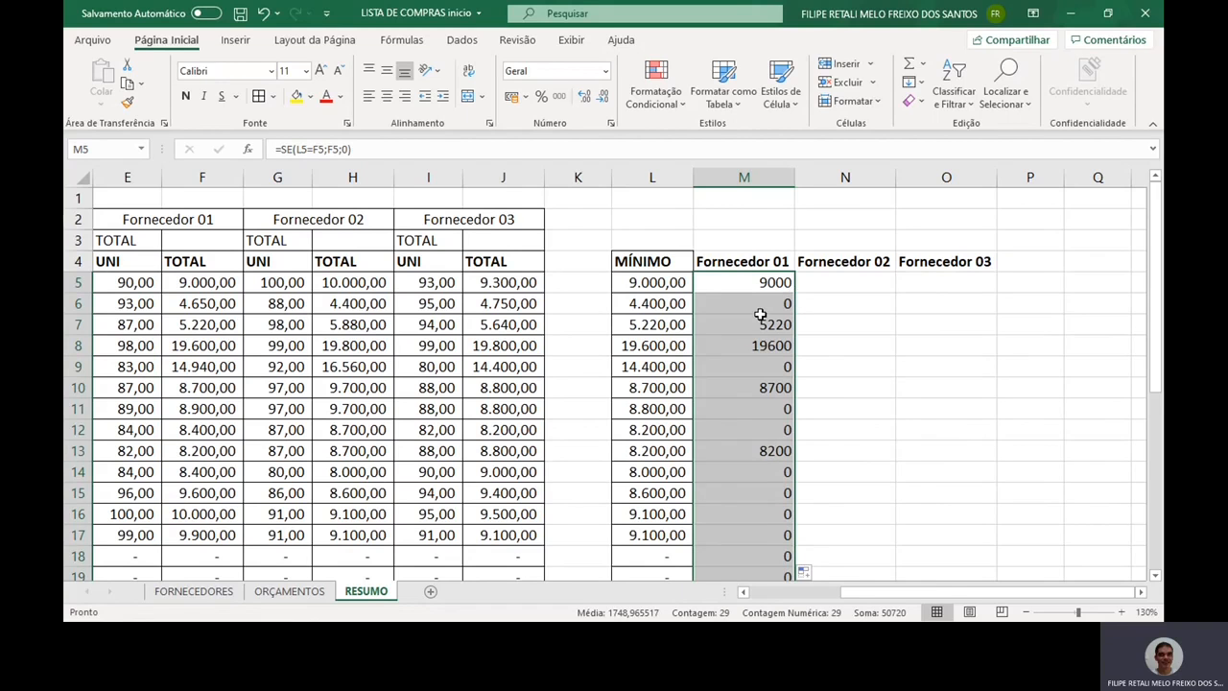
pyautogui.click(562, 97)
pyautogui.hotkey('shift', 'Right')
pyautogui.hotkey('shift', 'Right')
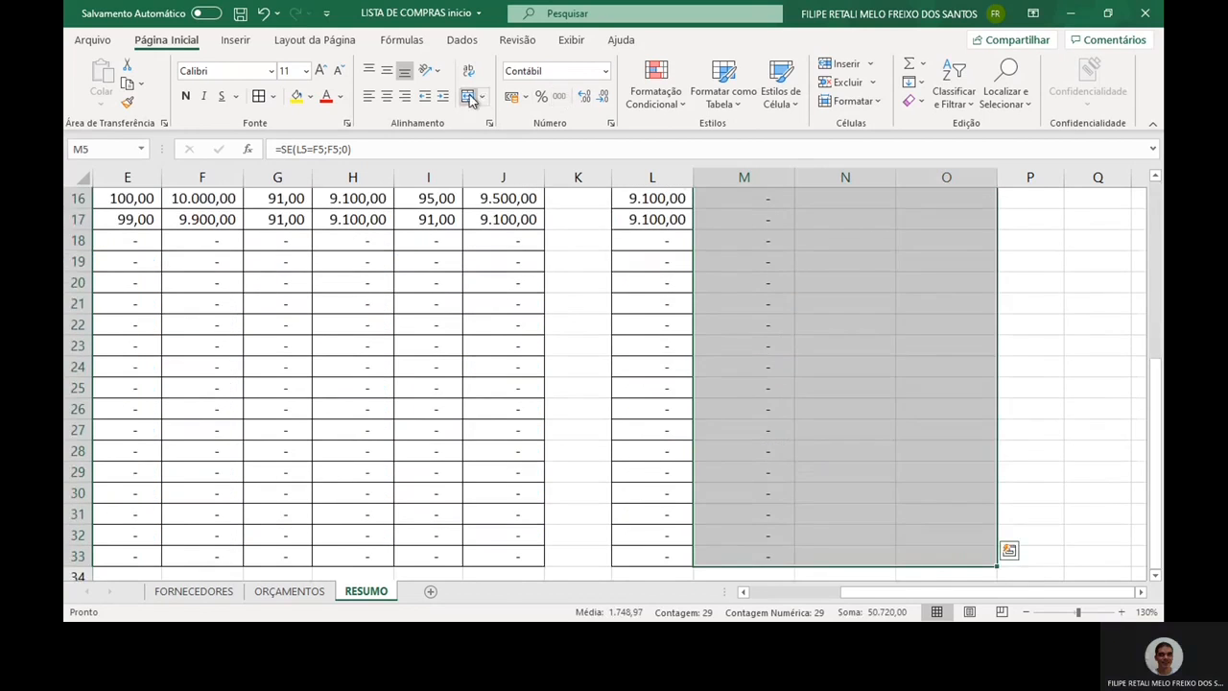
pyautogui.scroll(5, 566, 100)
pyautogui.press('Right')
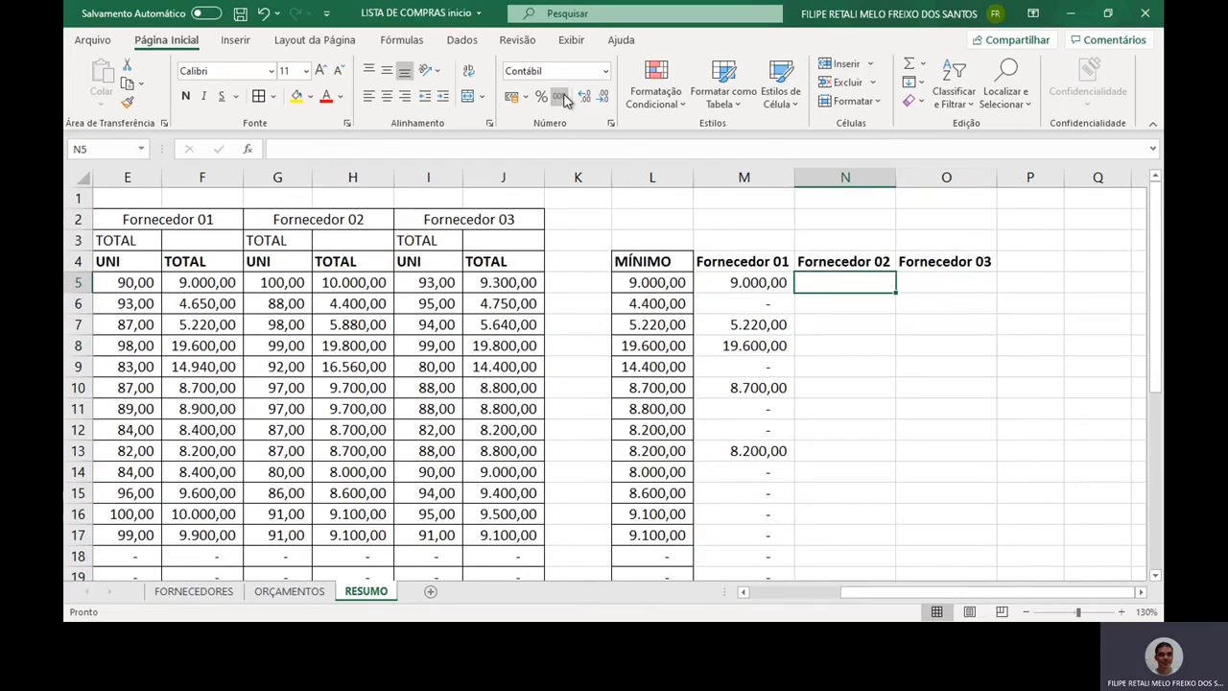
pyautogui.press('Left')
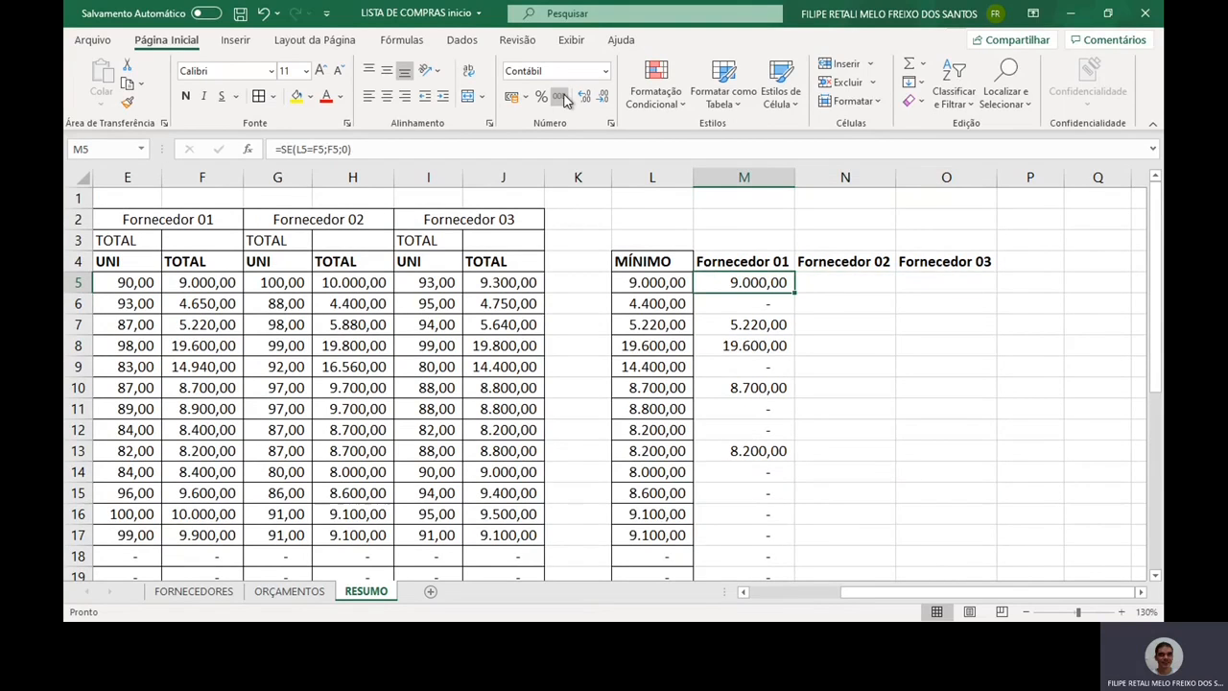
pyautogui.press('Right')
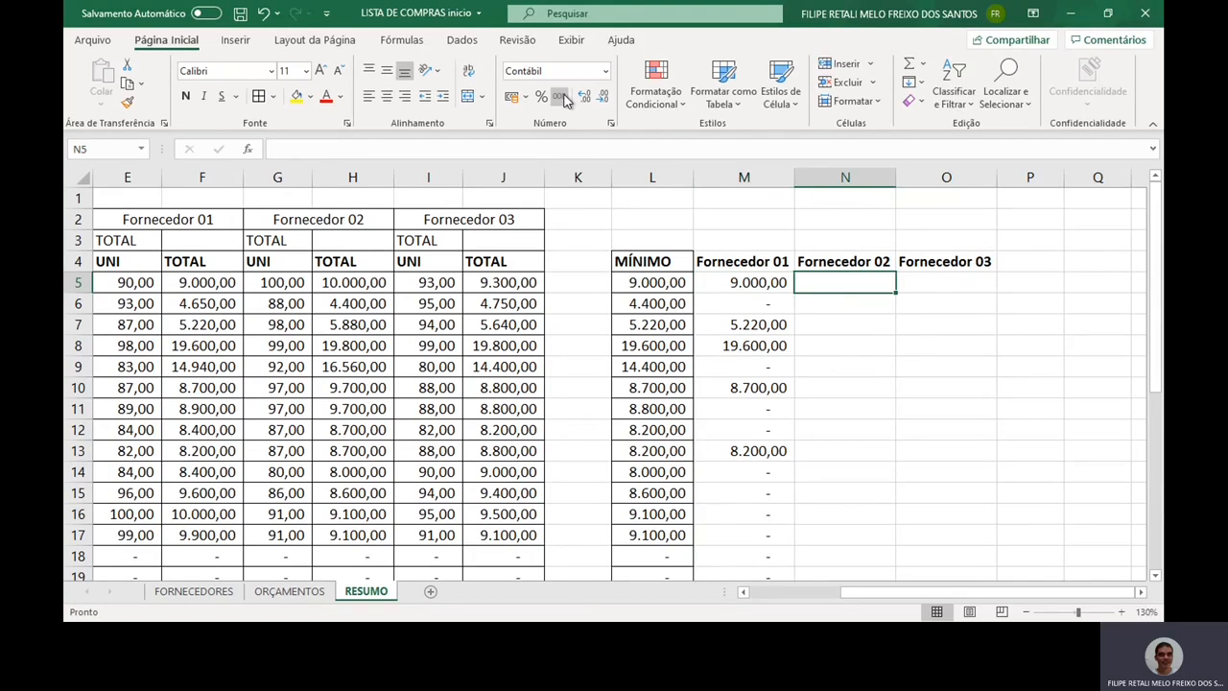
pyautogui.press('Left')
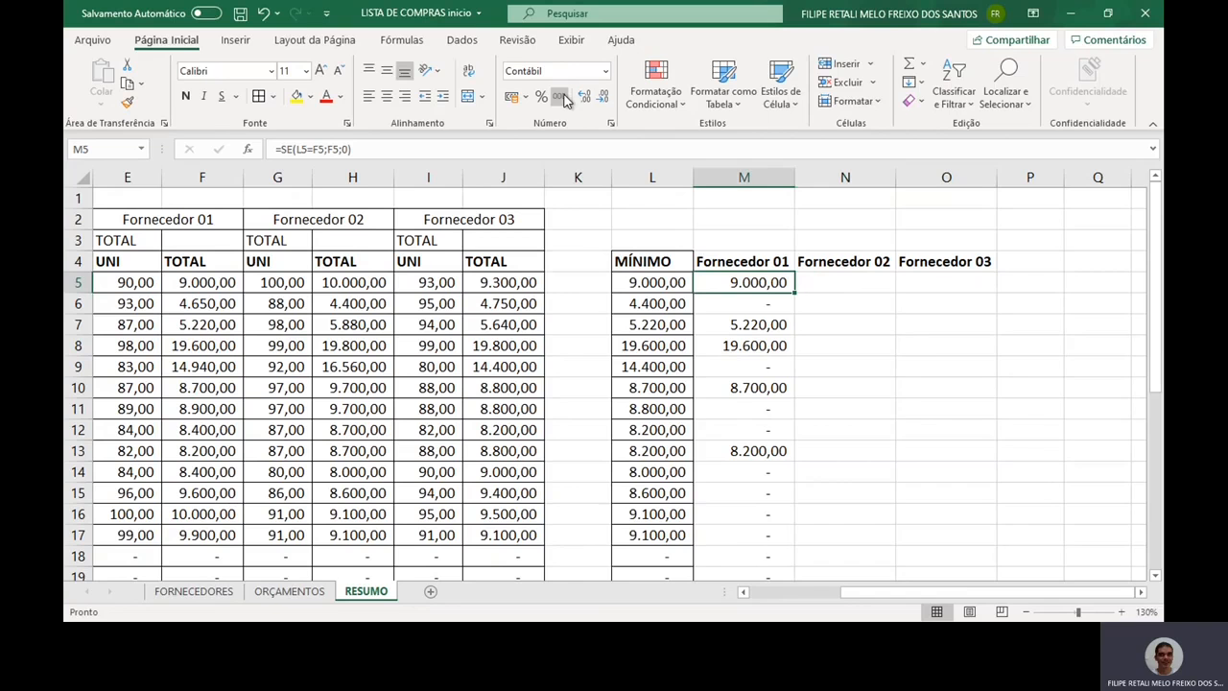
pyautogui.press('Right')
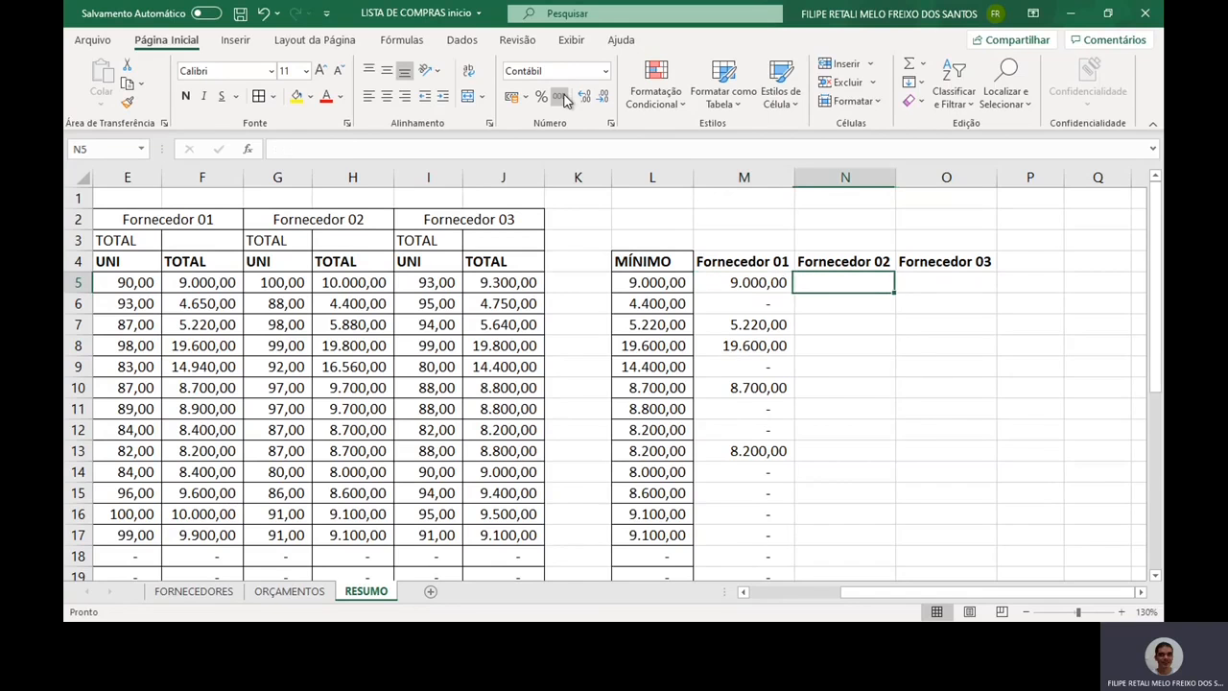
pyautogui.press('Right')
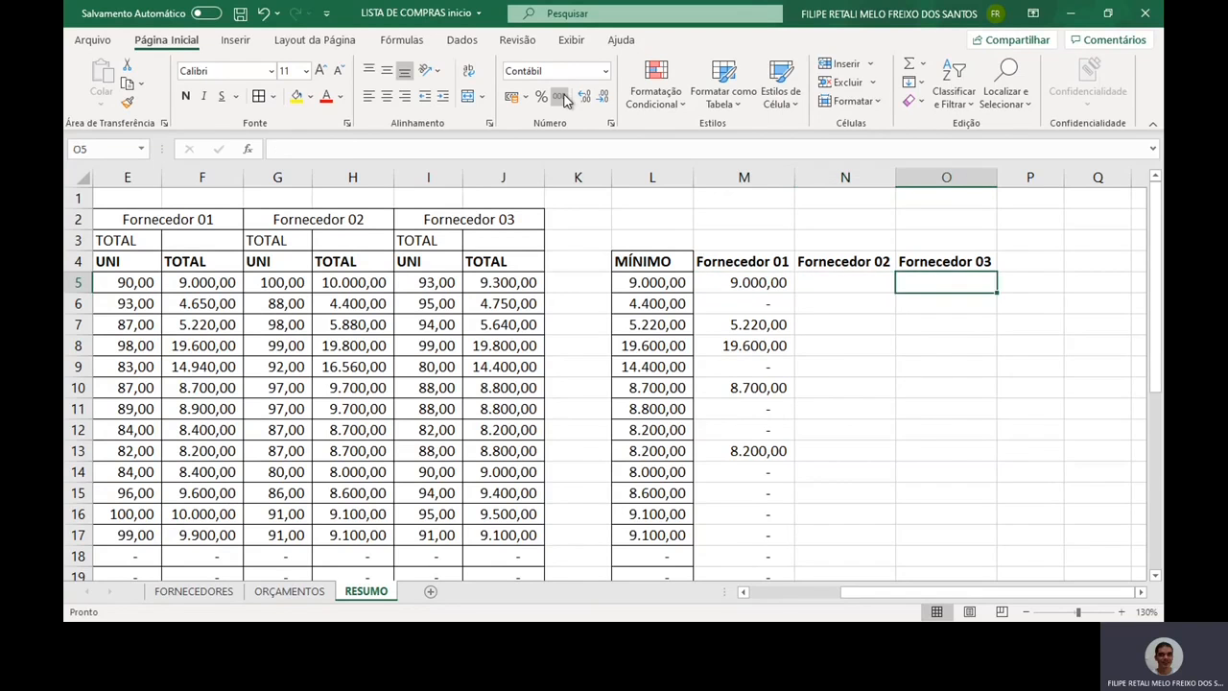
# Enter =SE(E(M5=0;L5=H5);H5;0) in N5 to return the second supplier's total only when the first supplier has no value.
pyautogui.press('Left')
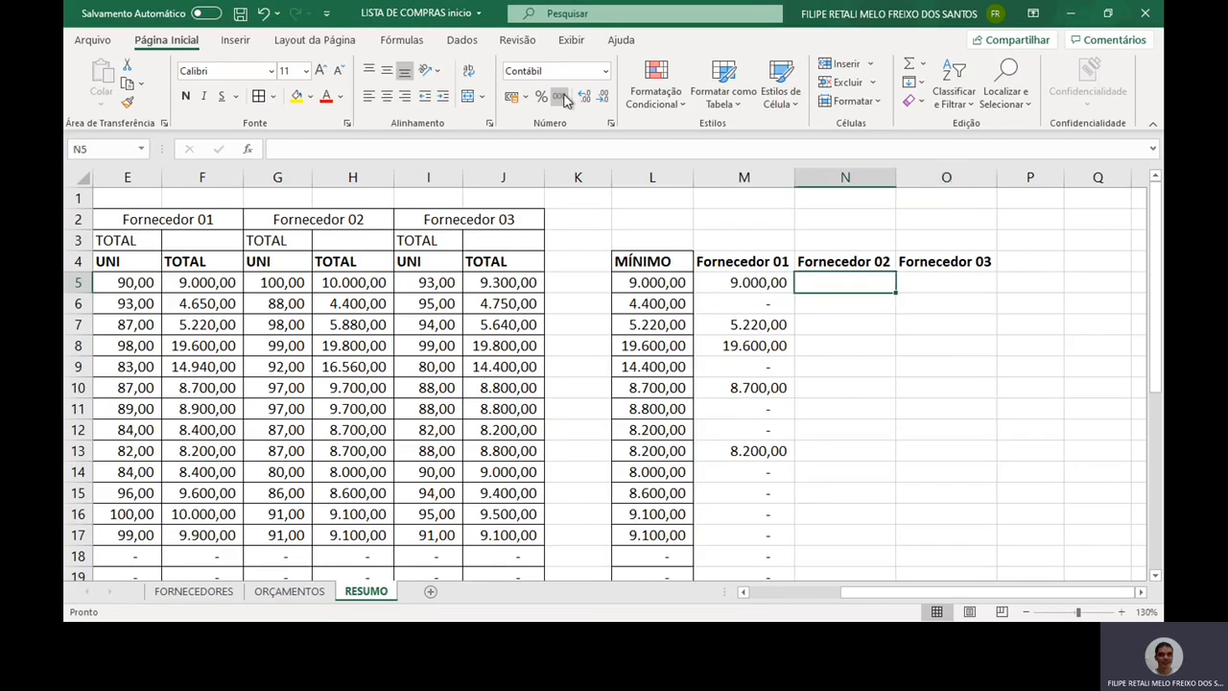
pyautogui.write('=SE(')
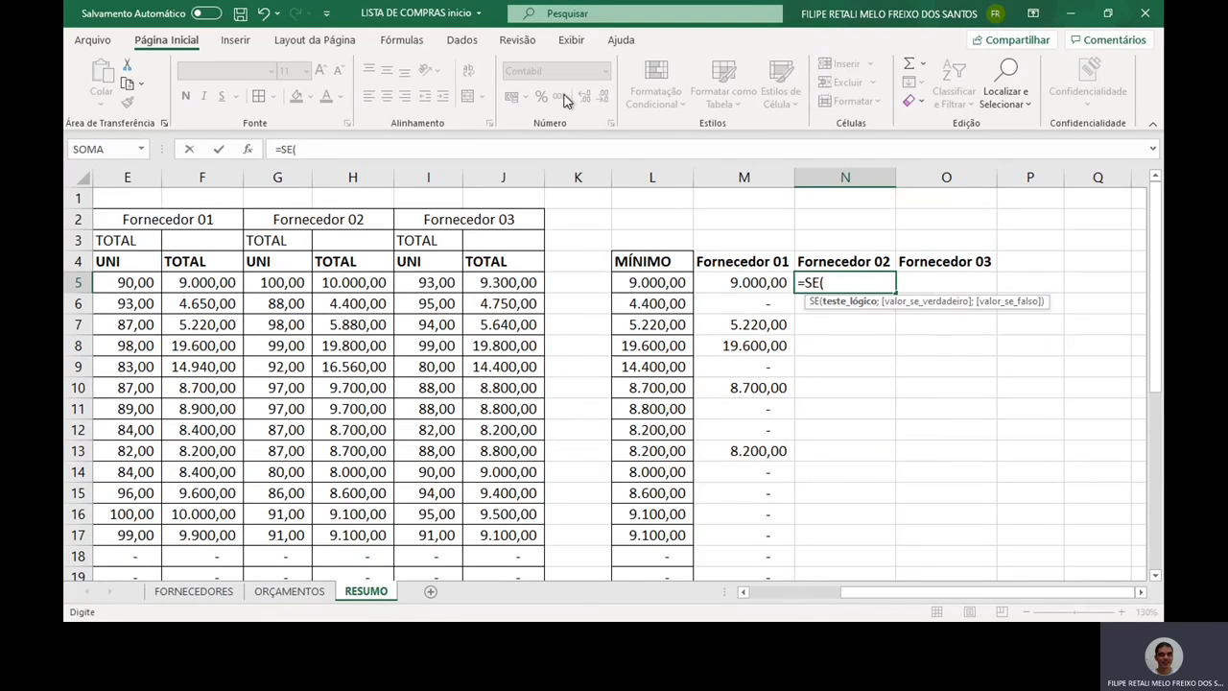
pyautogui.write('E(')
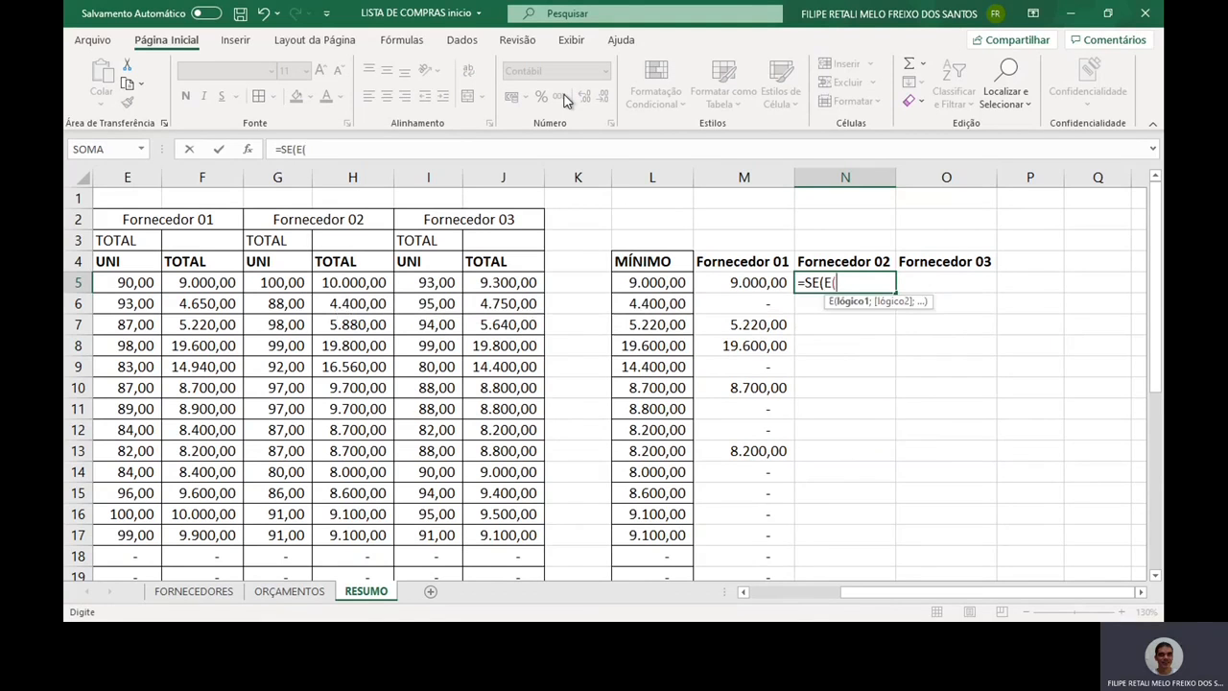
pyautogui.click(744, 282)
pyautogui.write('=')
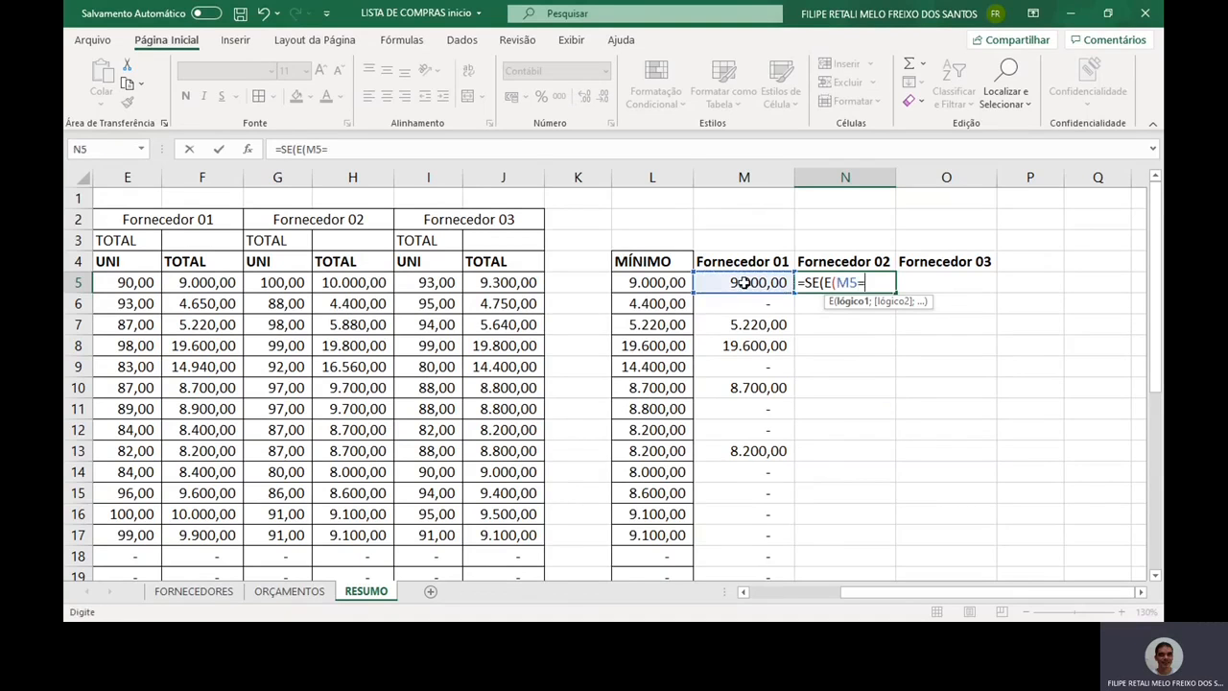
pyautogui.write('0')
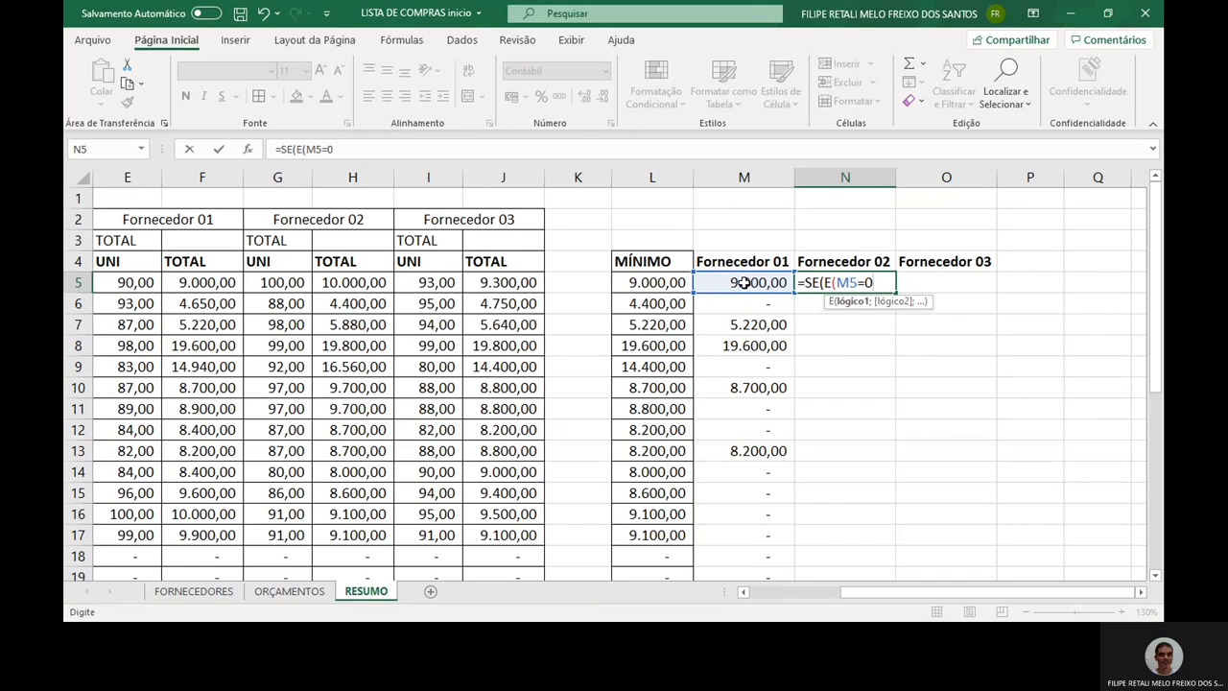
pyautogui.write(';')
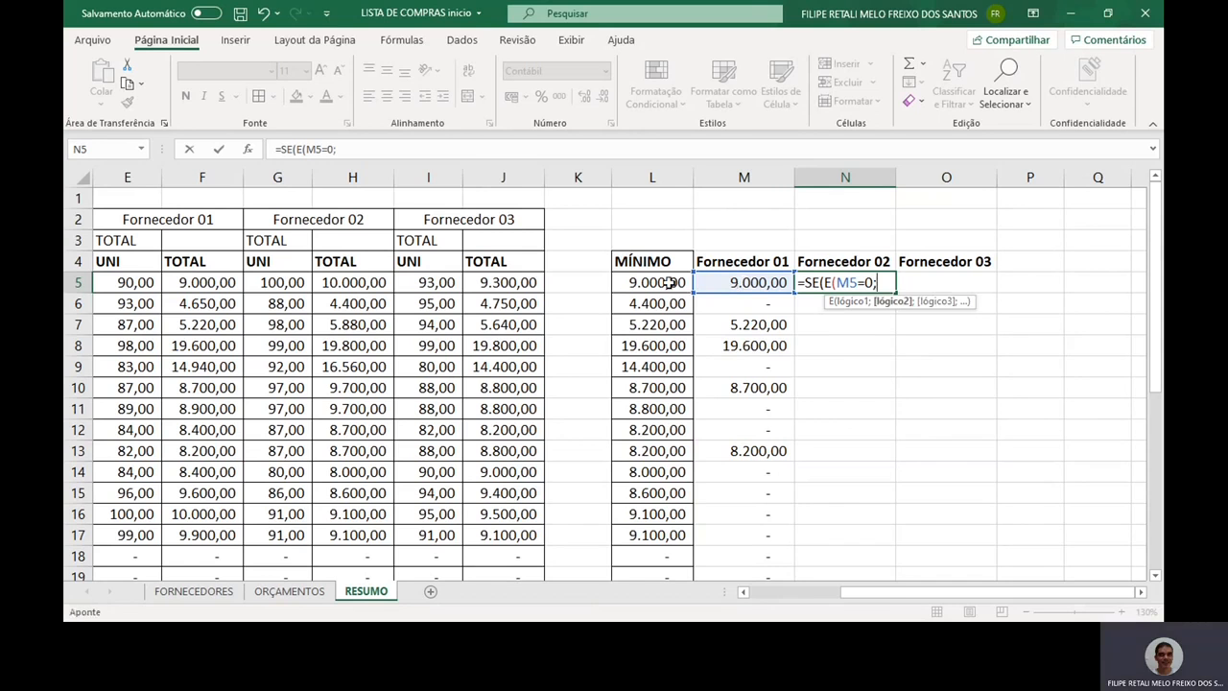
pyautogui.click(668, 282)
pyautogui.write('=')
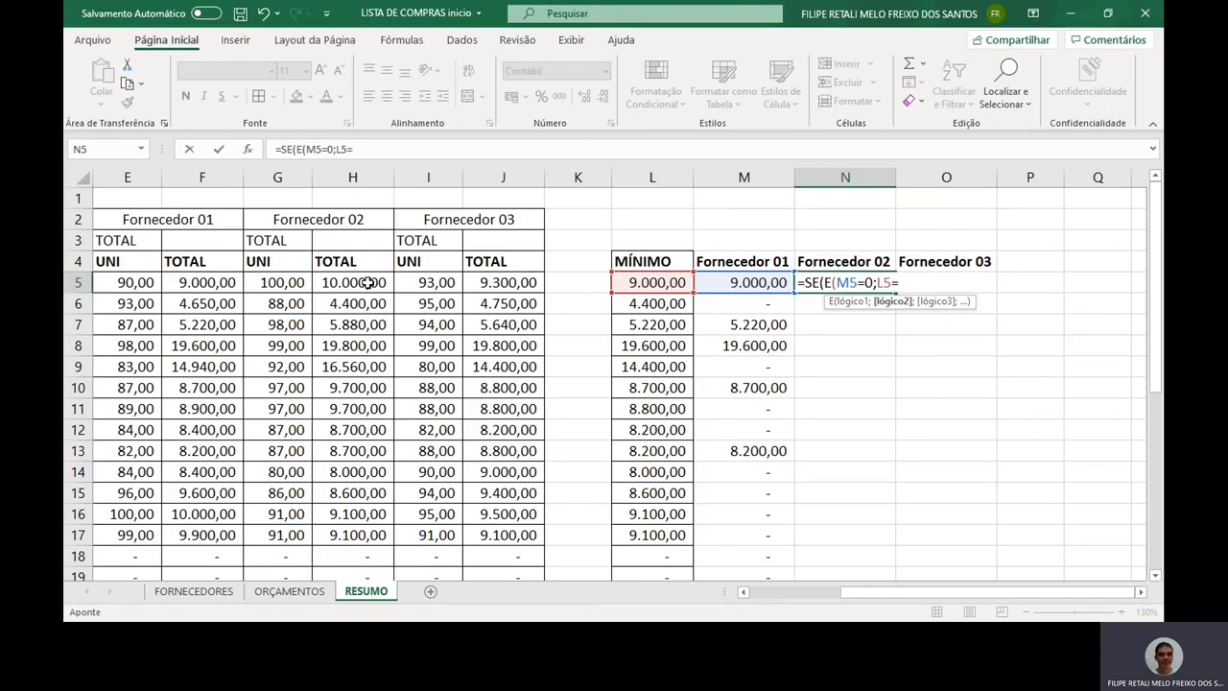
pyautogui.click(367, 282)
pyautogui.write(');')
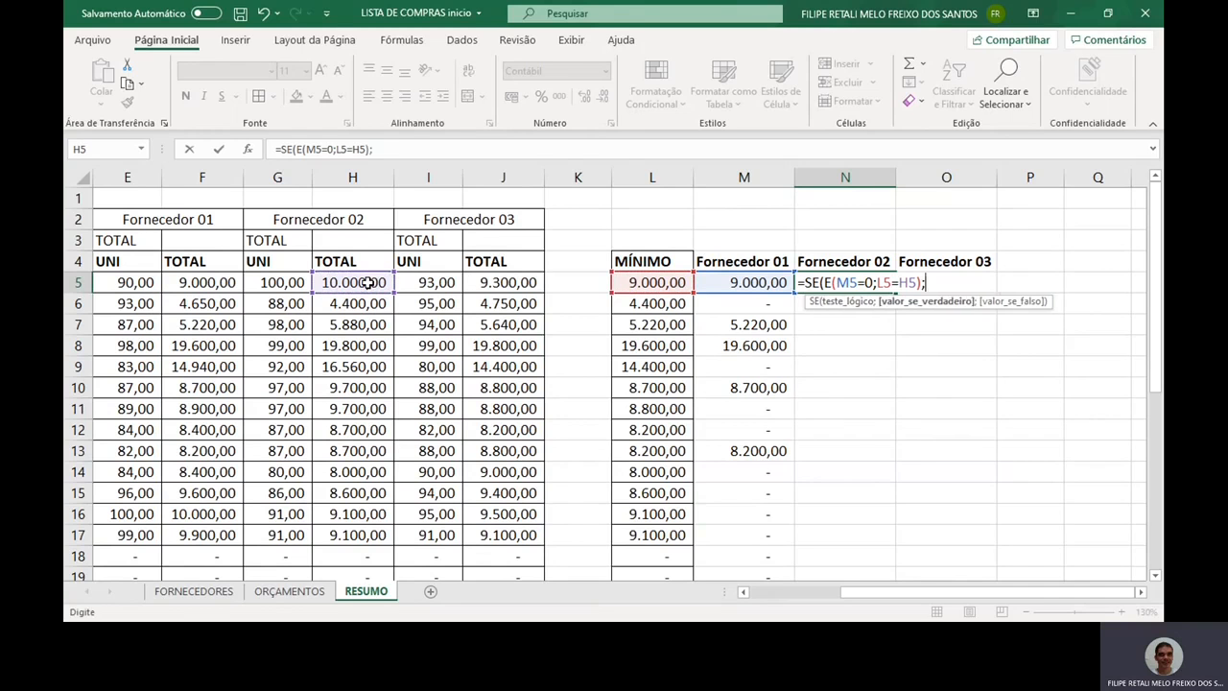
pyautogui.click(370, 285)
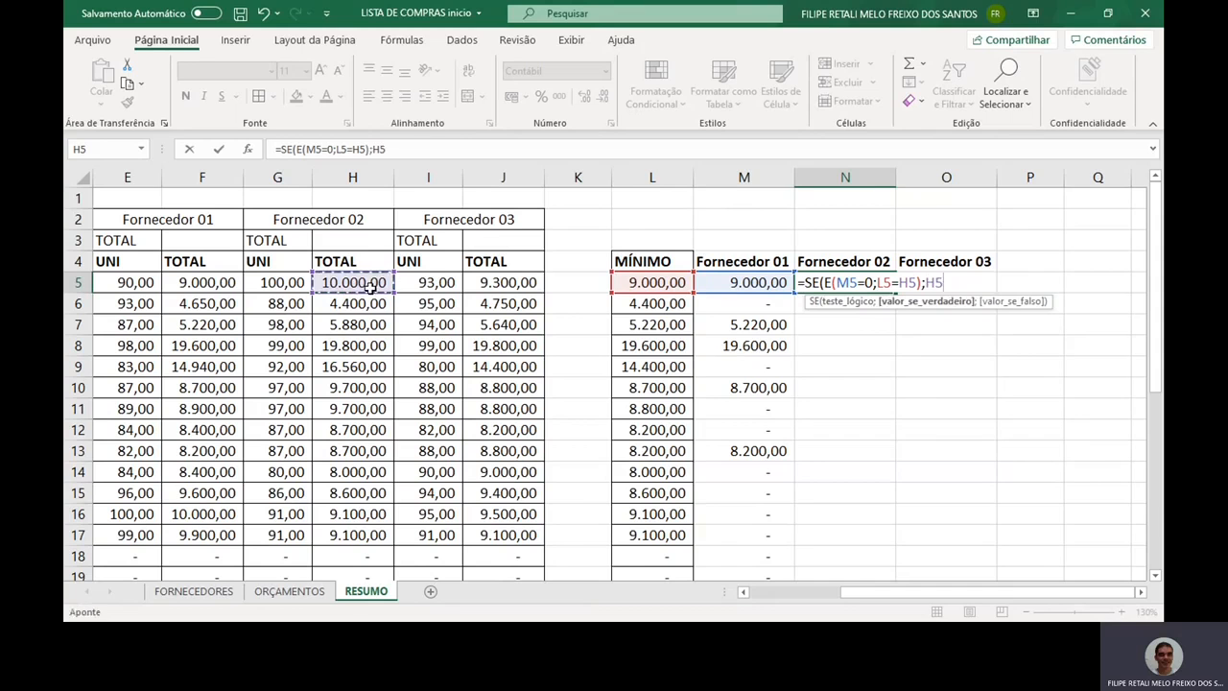
pyautogui.write(';0)')
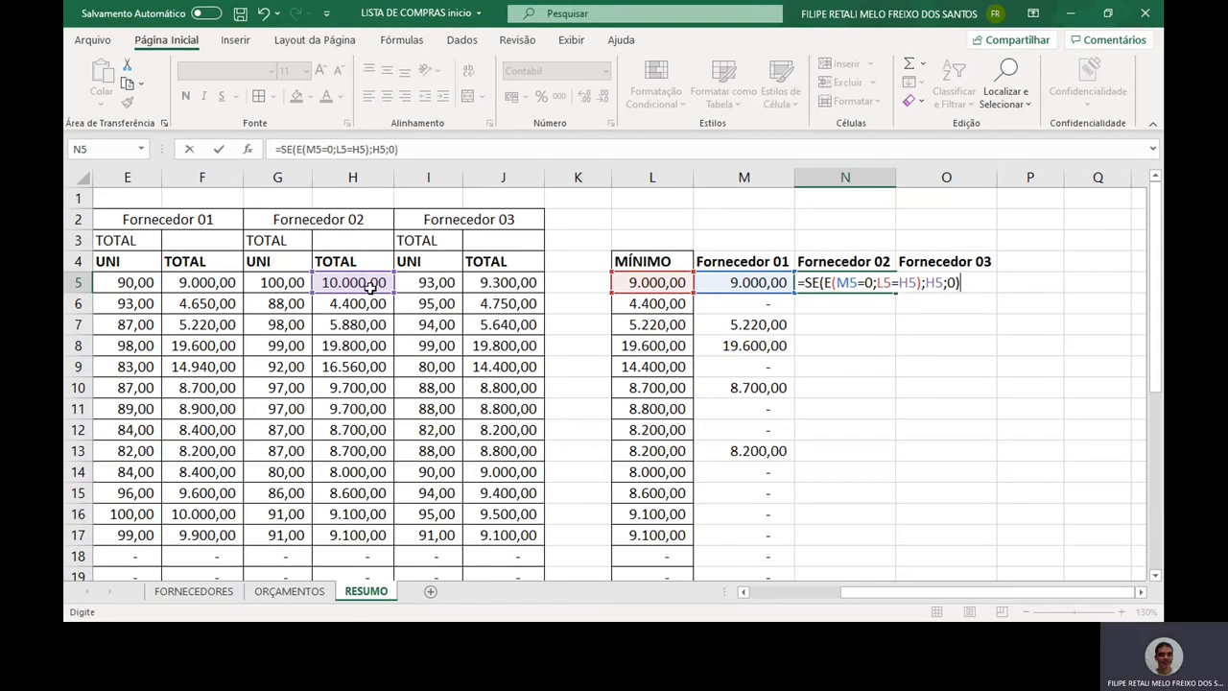
pyautogui.press('Return')
pyautogui.press('Up')
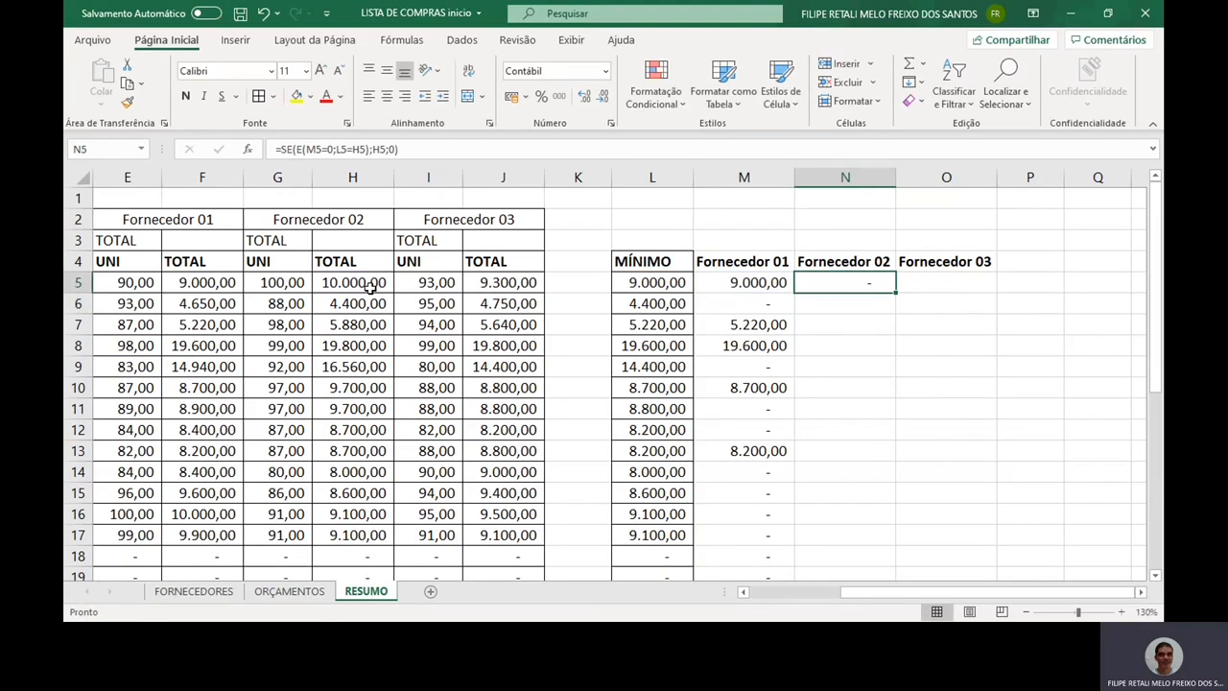
# Fill the N5 formula down to N33 and check the copied formula in N6.
pyautogui.press('Left')
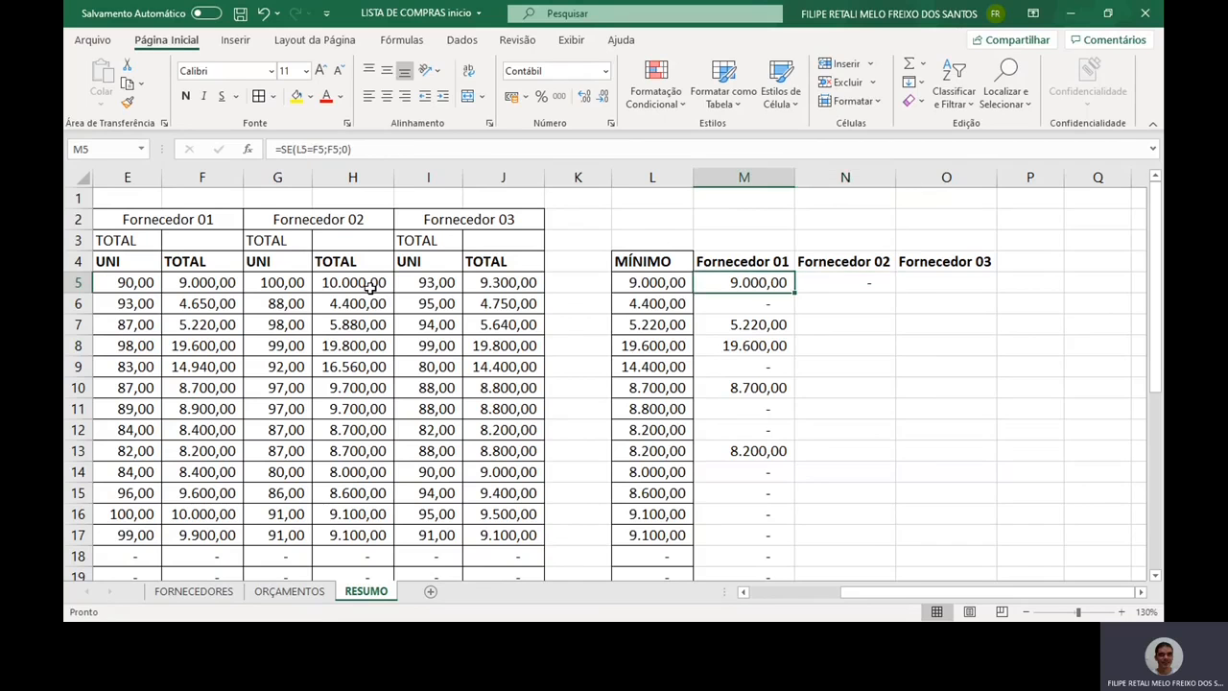
pyautogui.press('Right')
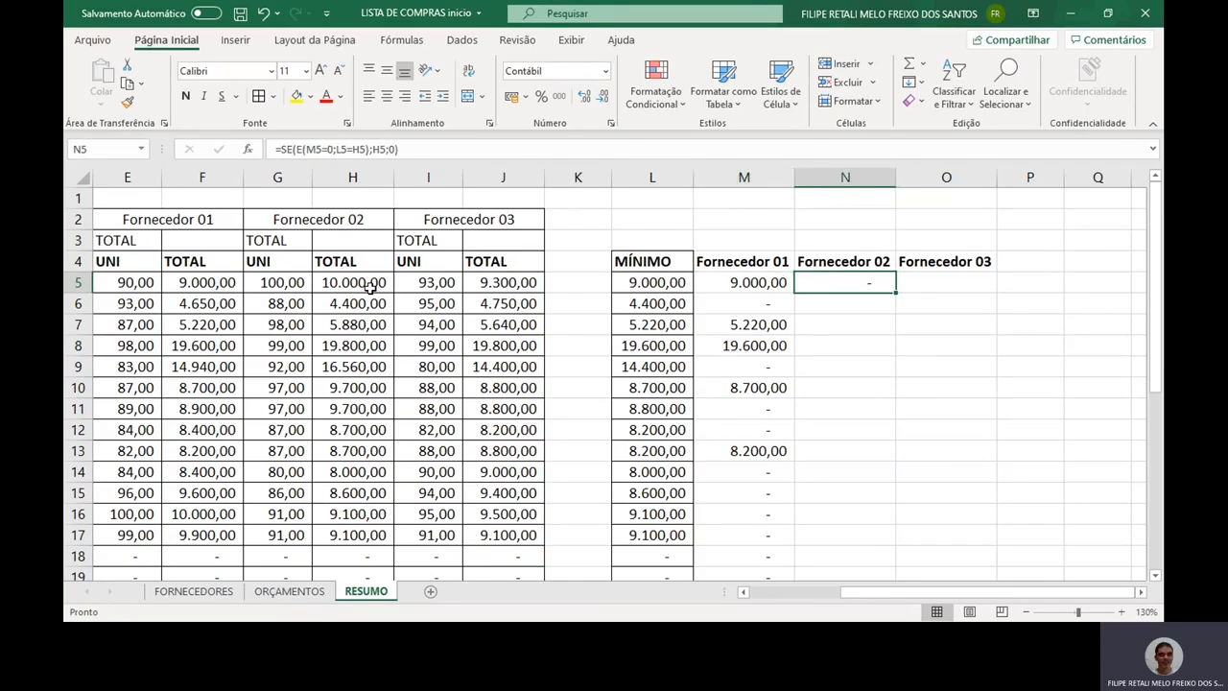
pyautogui.doubleClick(895, 292)
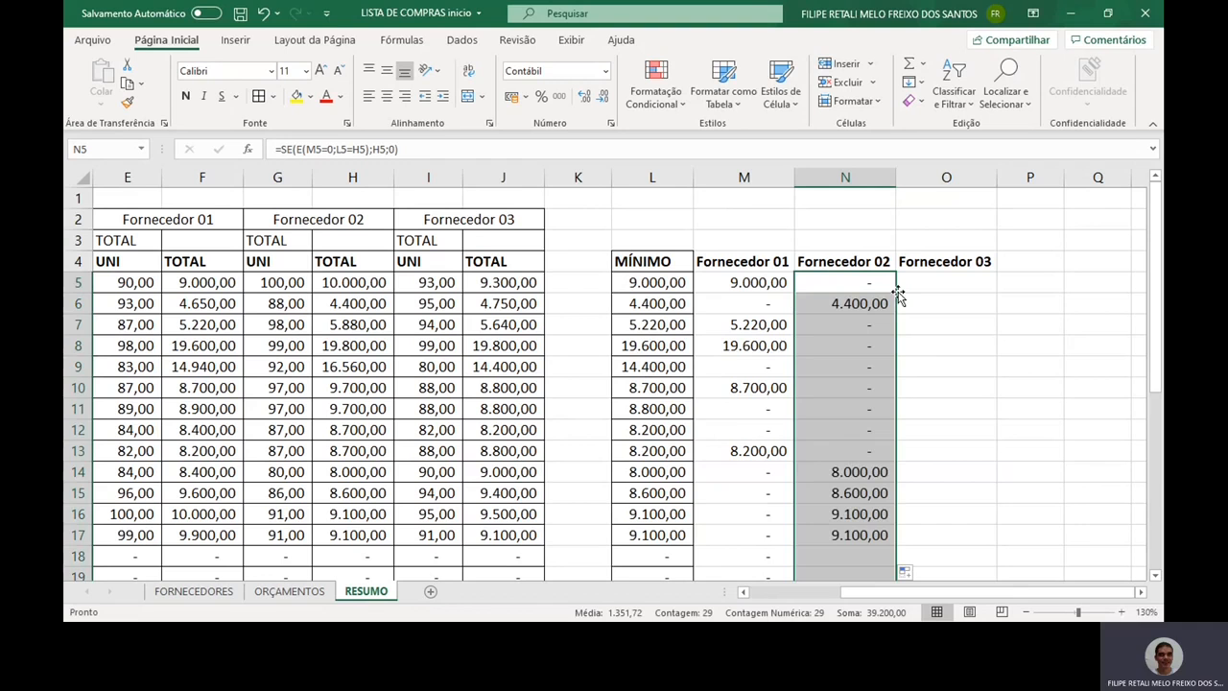
pyautogui.click(844, 305)
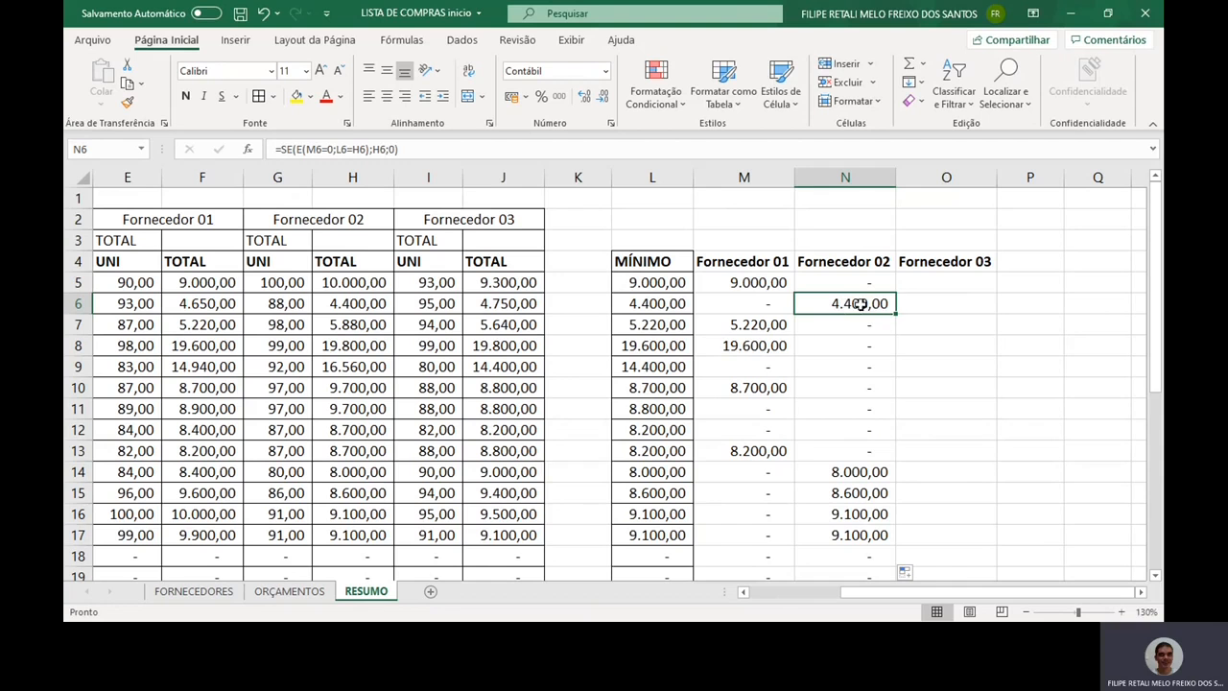
# Enter =SE(E(M5=0;N5=0;J5=L5);J5;0) in O5 to return the third supplier's total only when the first two suppliers have no value.
pyautogui.click(929, 282)
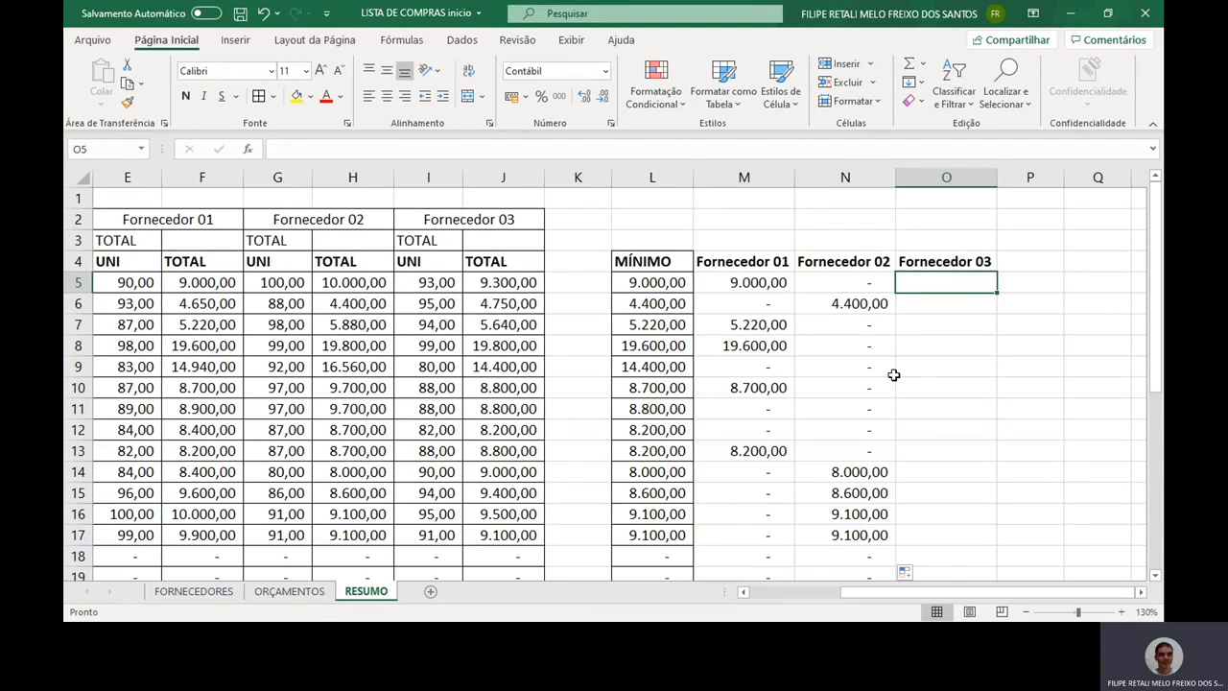
pyautogui.write('=SE(')
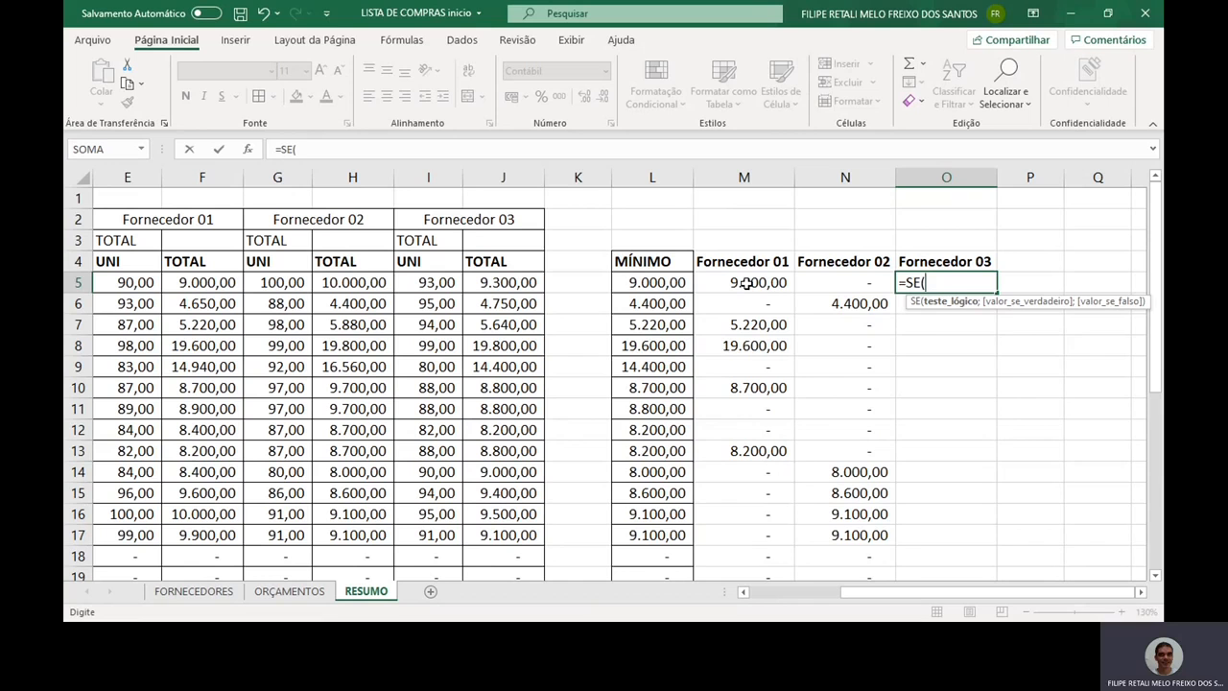
pyautogui.write('E')
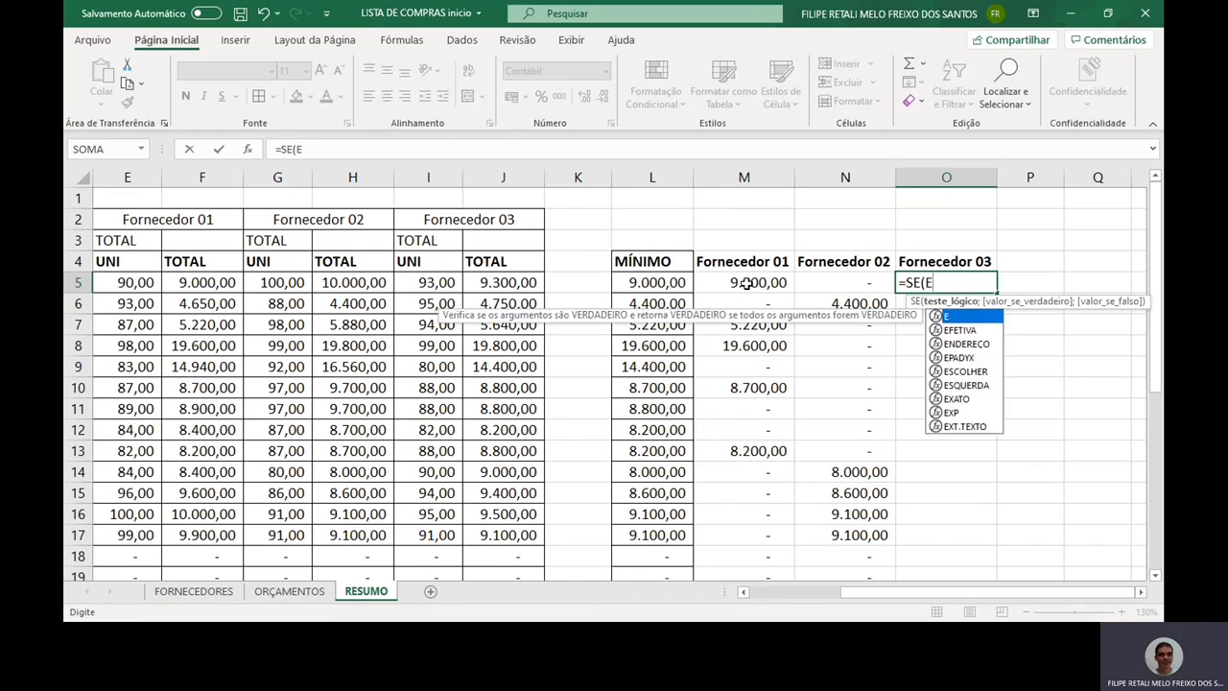
pyautogui.write('(')
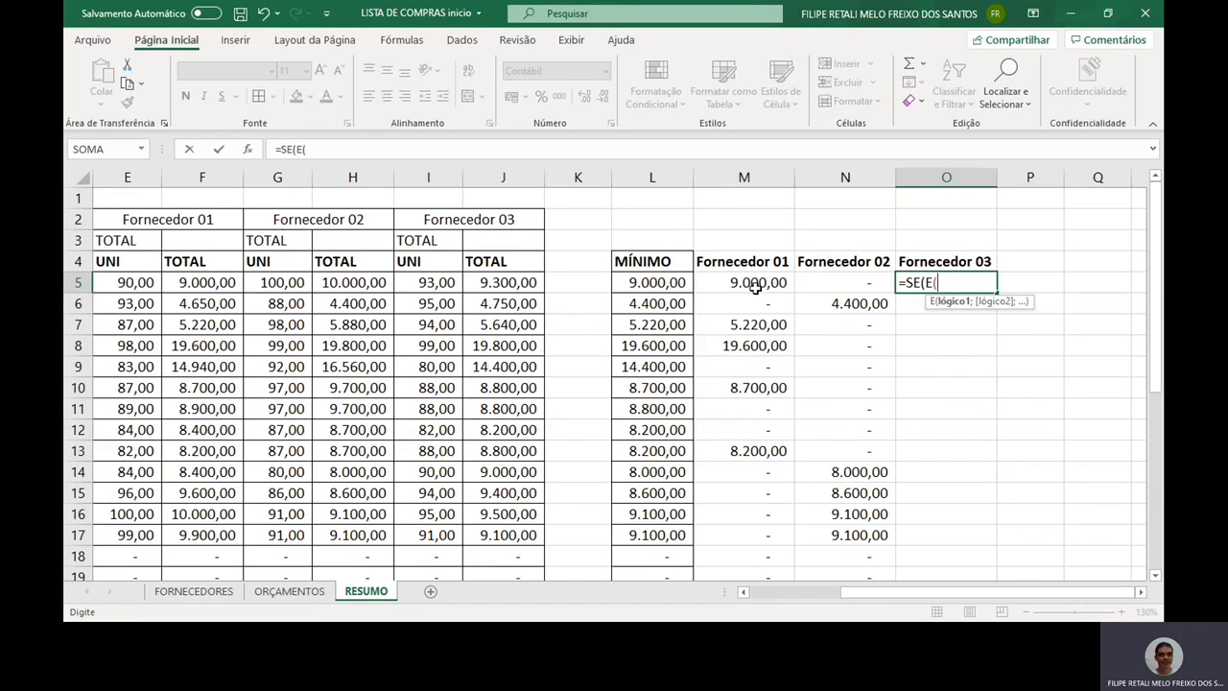
pyautogui.click(756, 287)
pyautogui.write('=0')
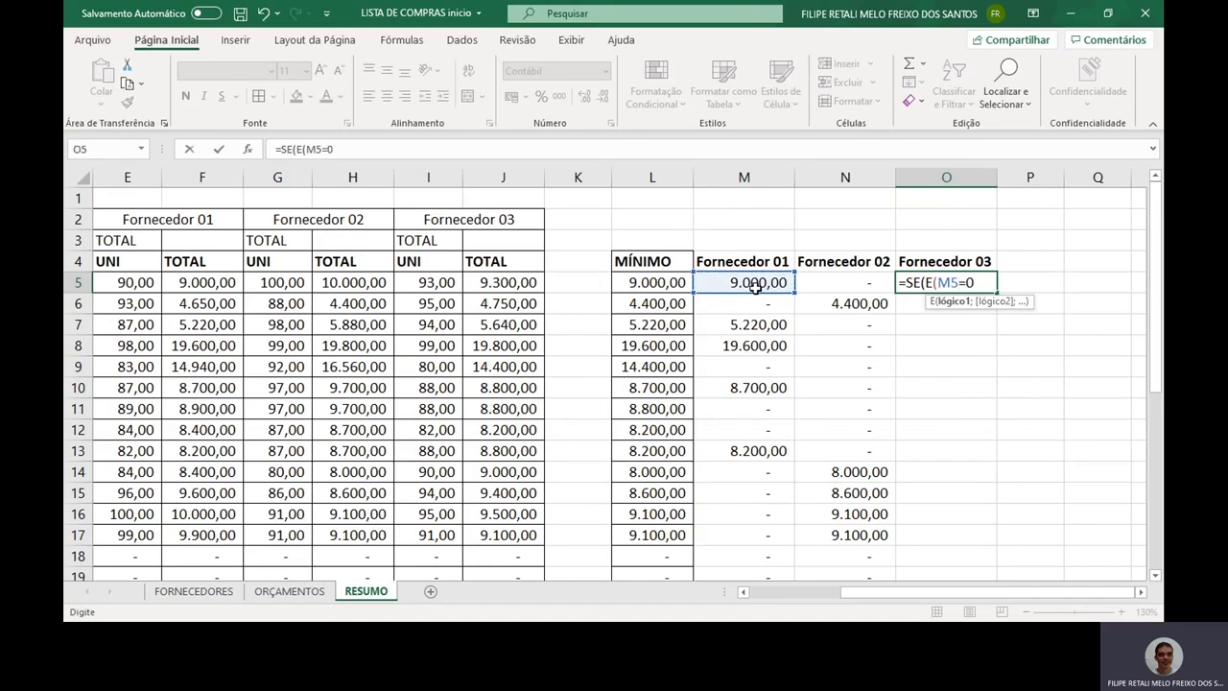
pyautogui.write(';')
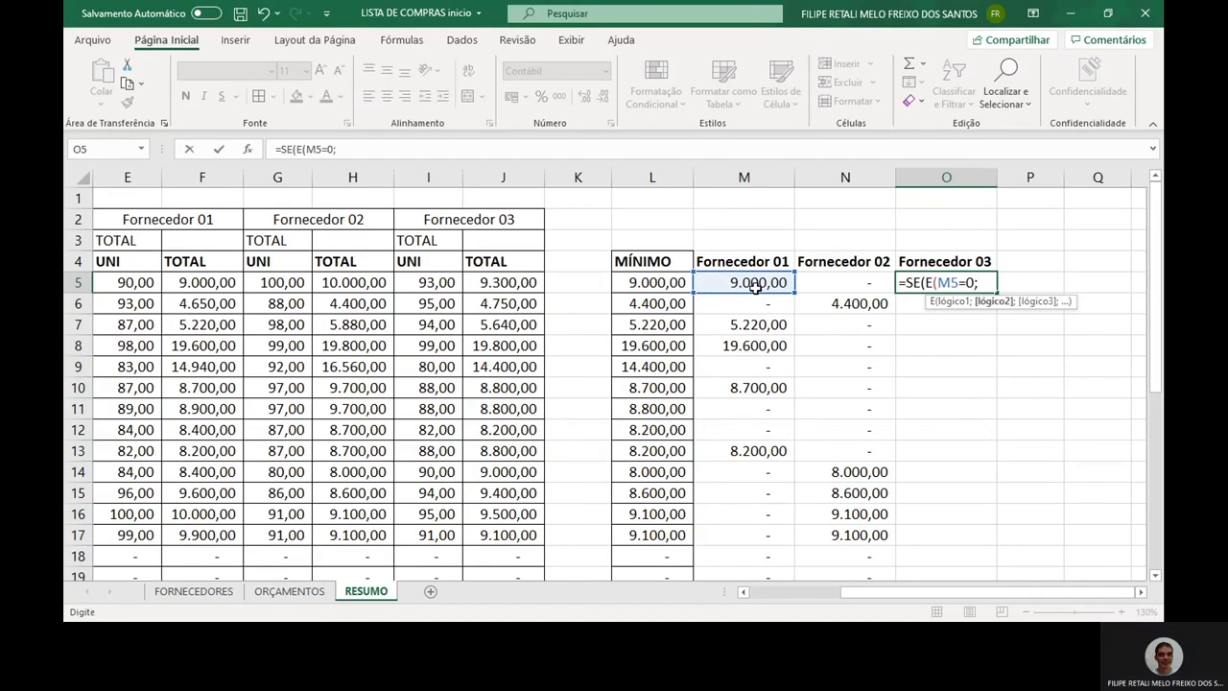
pyautogui.click(820, 282)
pyautogui.write('=0')
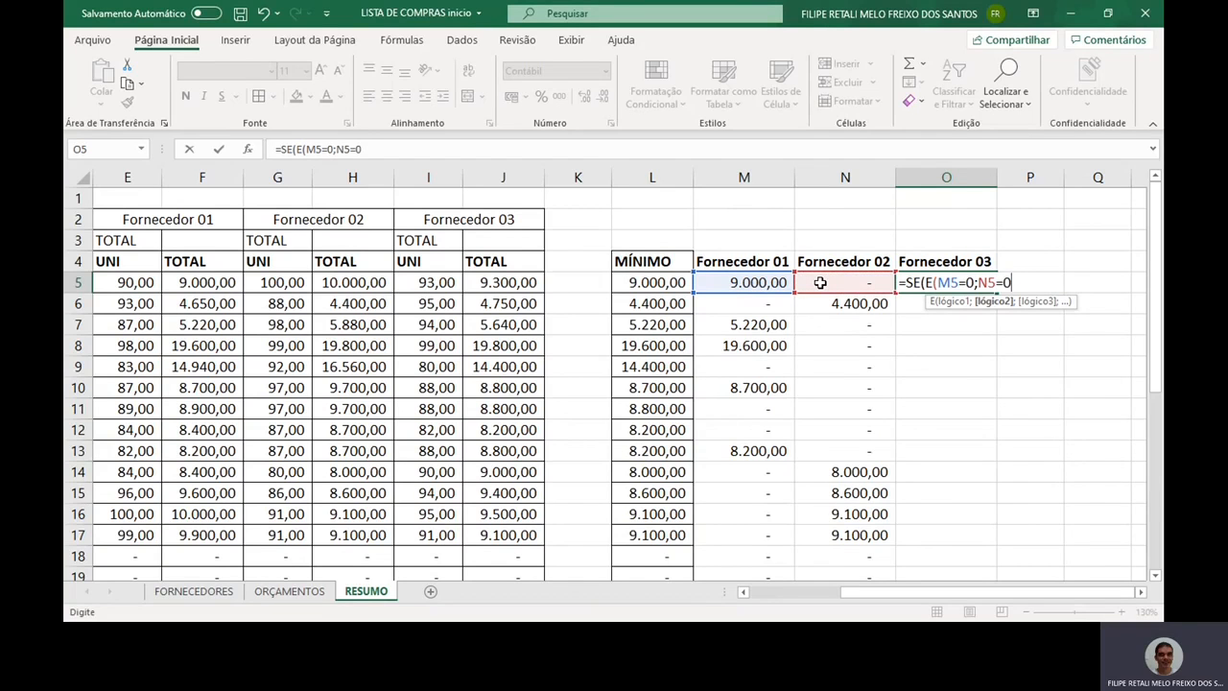
pyautogui.write(';')
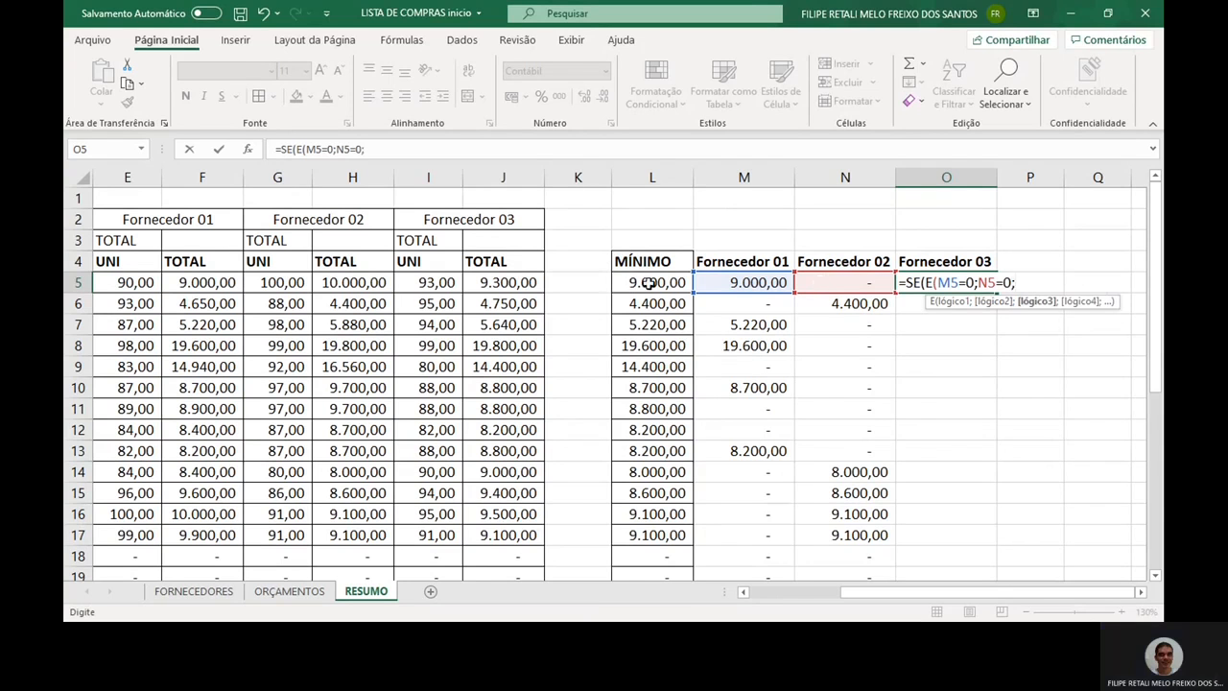
pyautogui.click(508, 282)
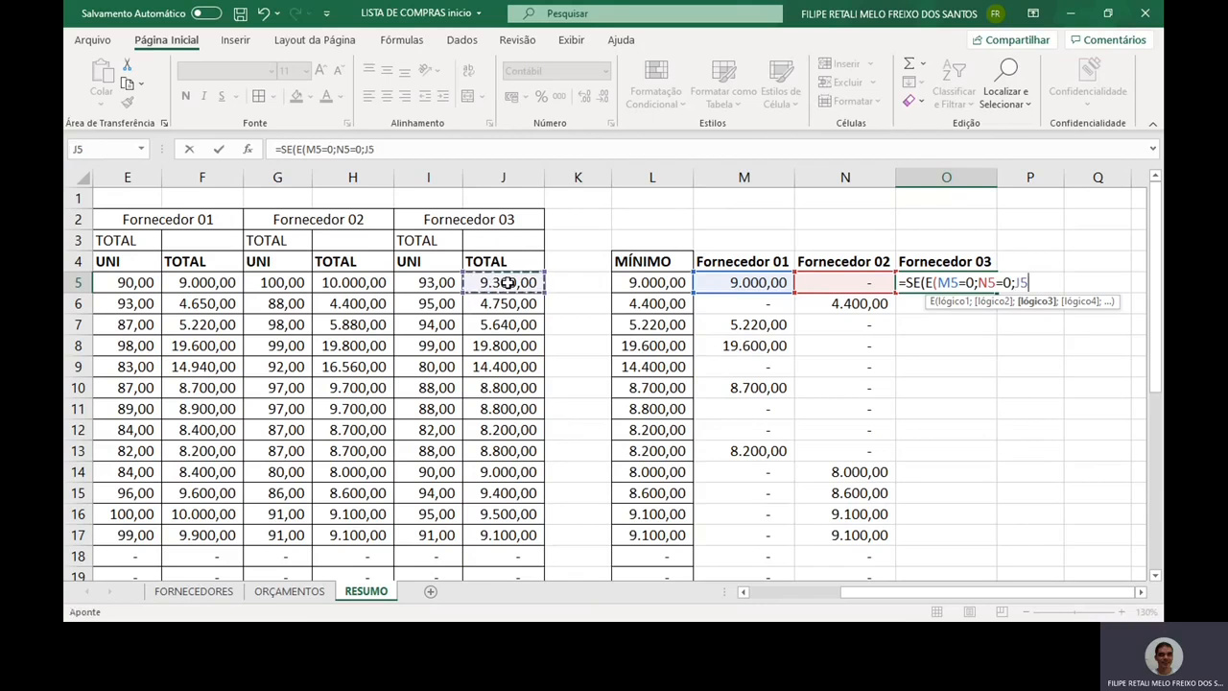
pyautogui.write('=')
pyautogui.click(640, 286)
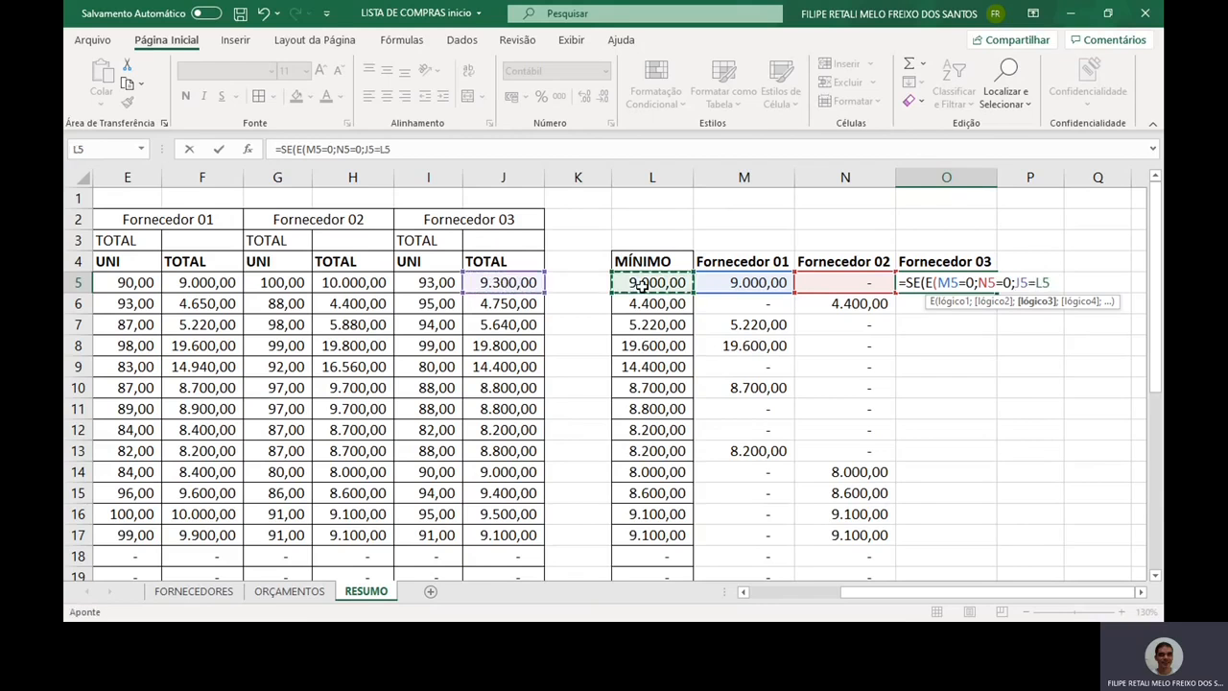
pyautogui.write(')')
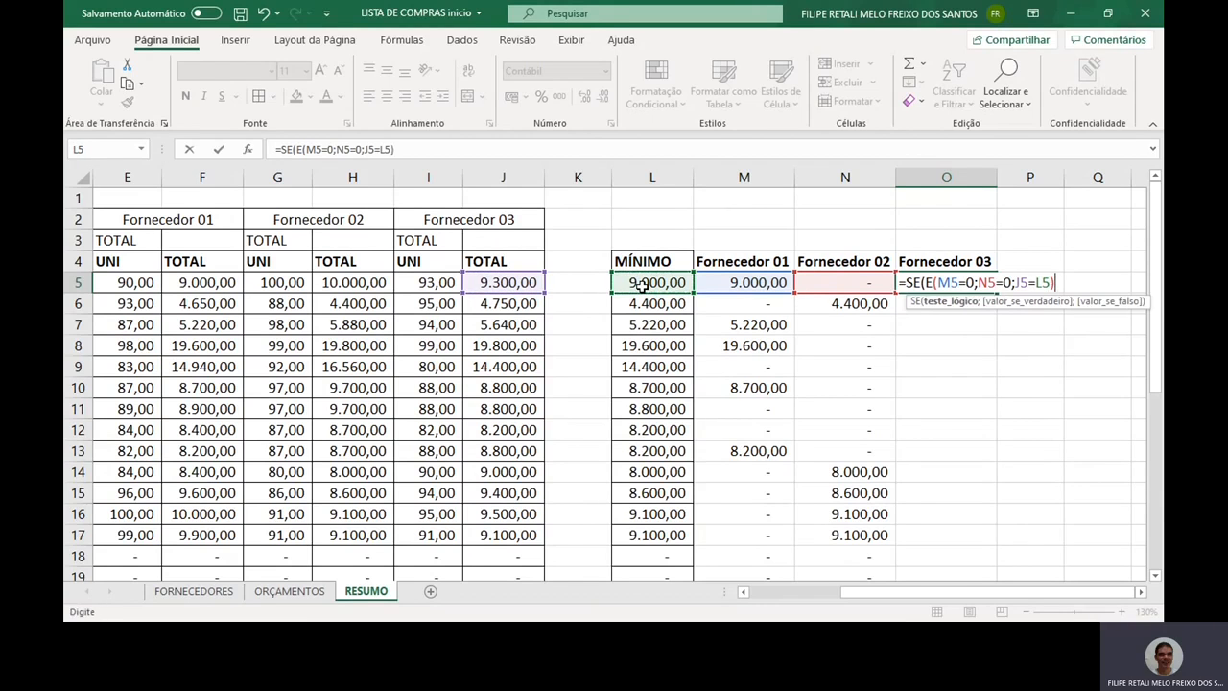
pyautogui.write(';')
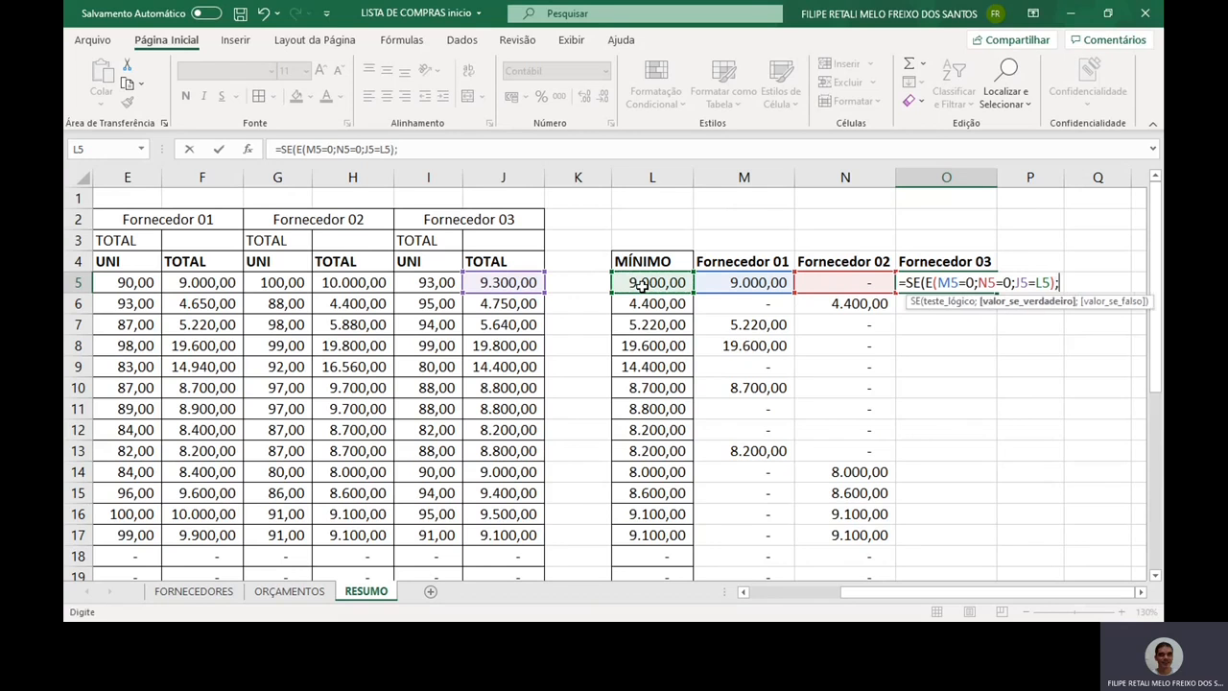
pyautogui.click(516, 282)
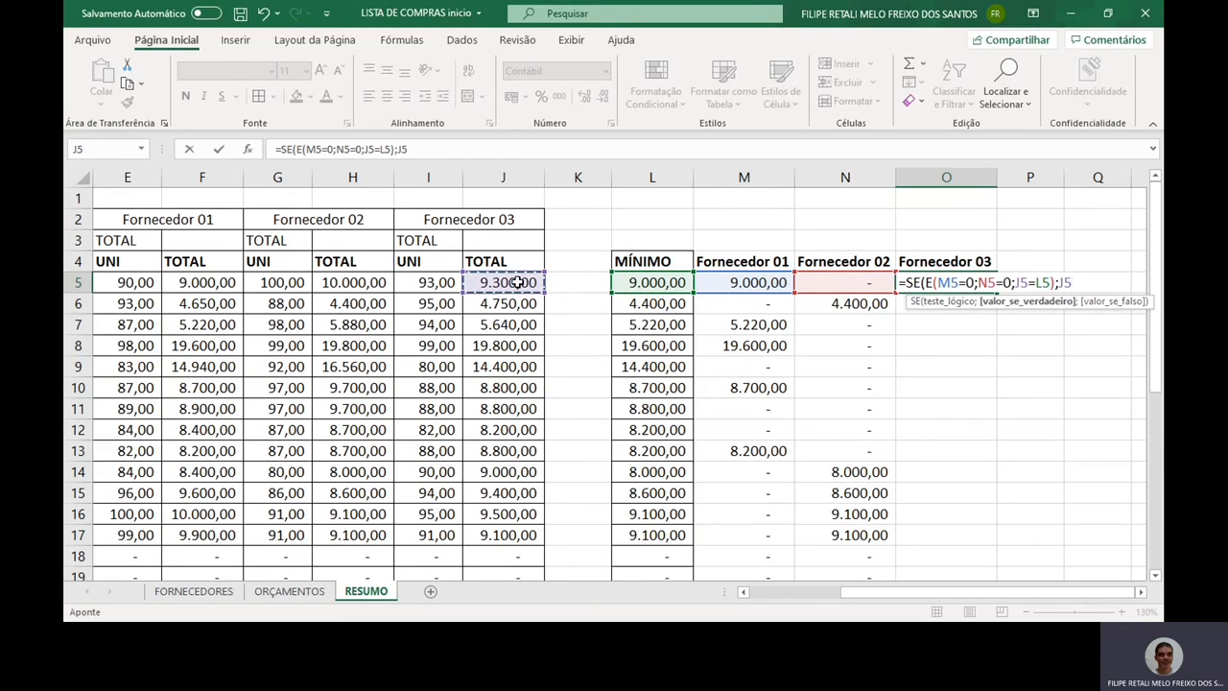
pyautogui.write(';')
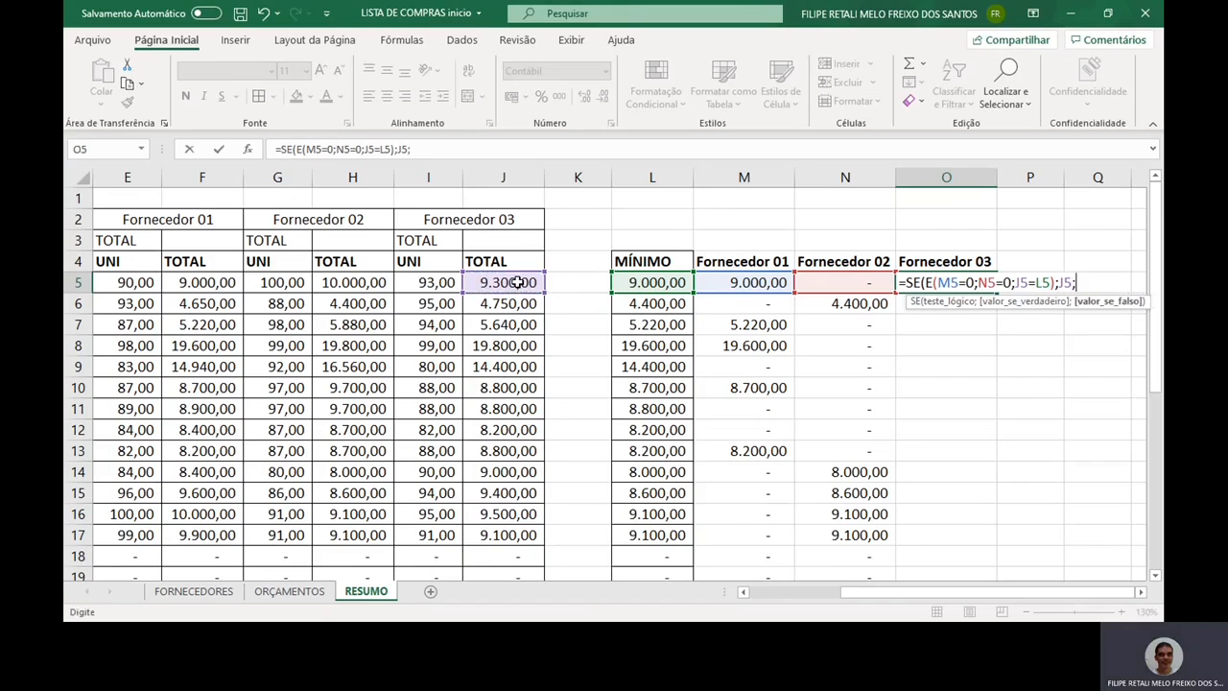
pyautogui.write('0)')
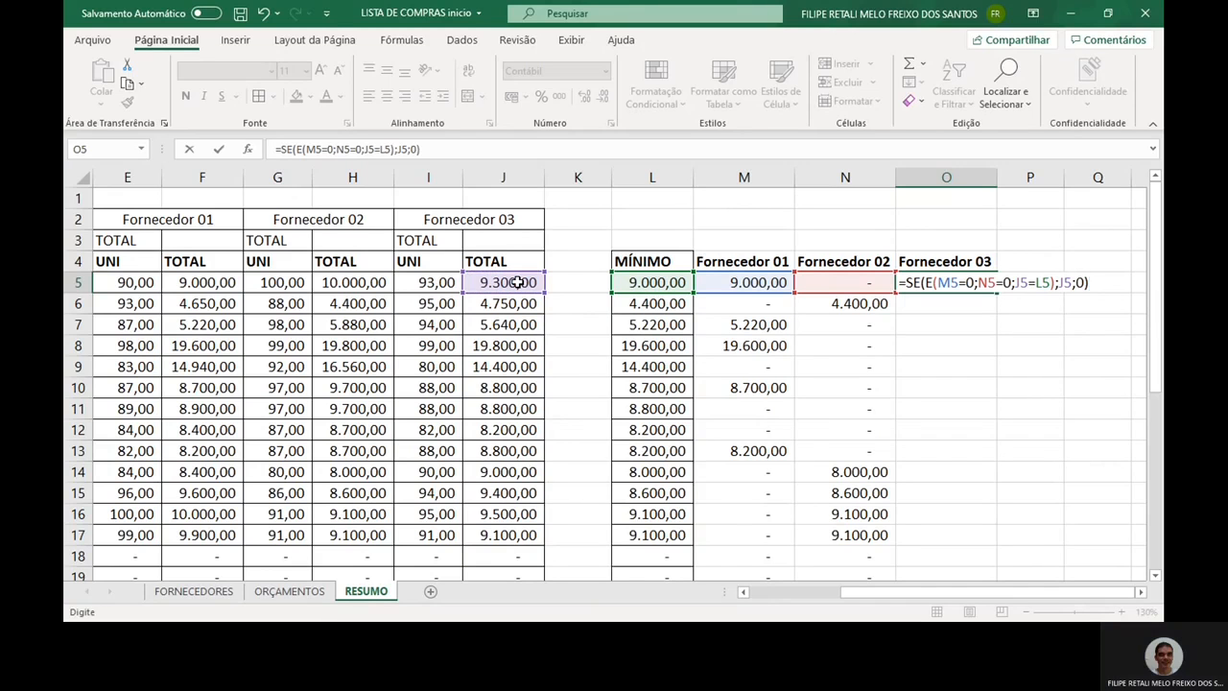
pyautogui.press('Return')
# Fill the O5 formula down to O33 and check the assignments in rows 9, 11 and 12.
pyautogui.press('Up')
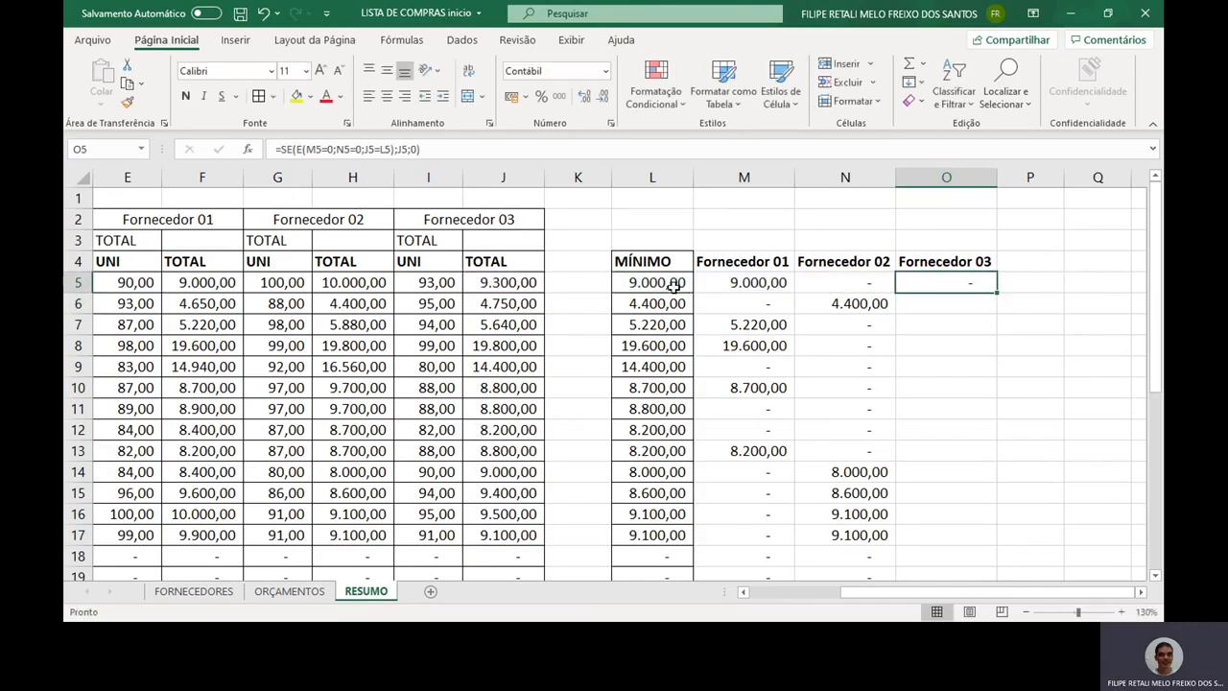
pyautogui.doubleClick(999, 294)
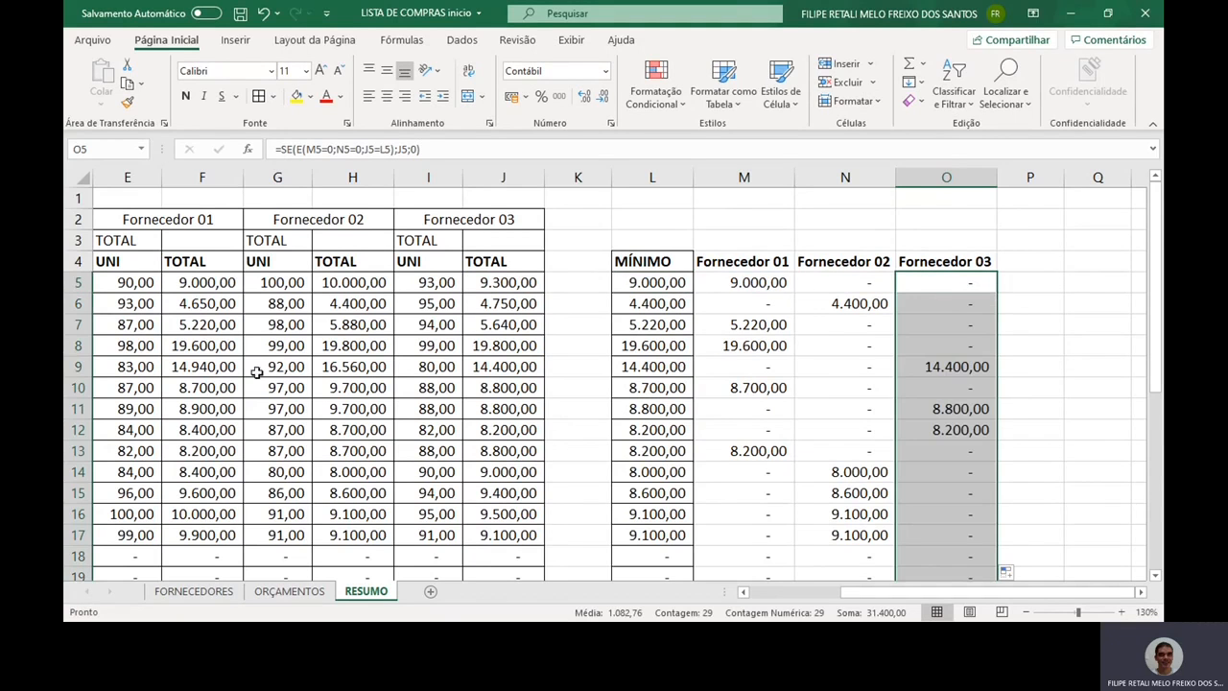
pyautogui.click(79, 365)
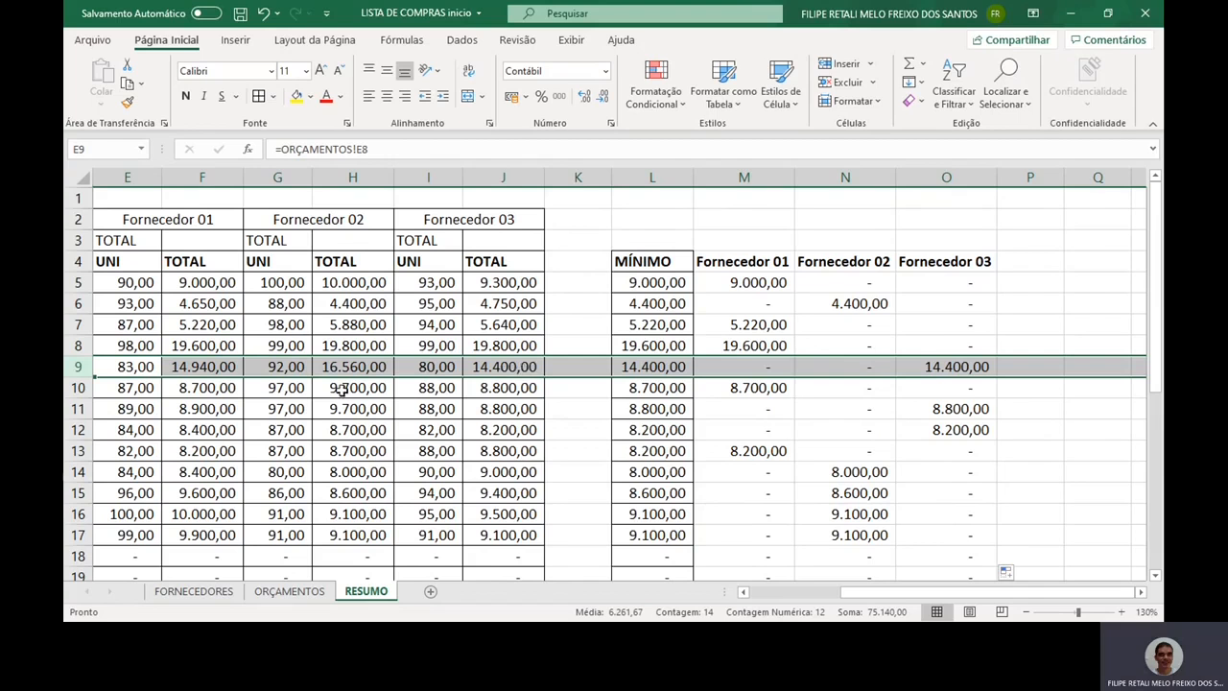
pyautogui.moveTo(78, 409); pyautogui.dragTo(78, 422)
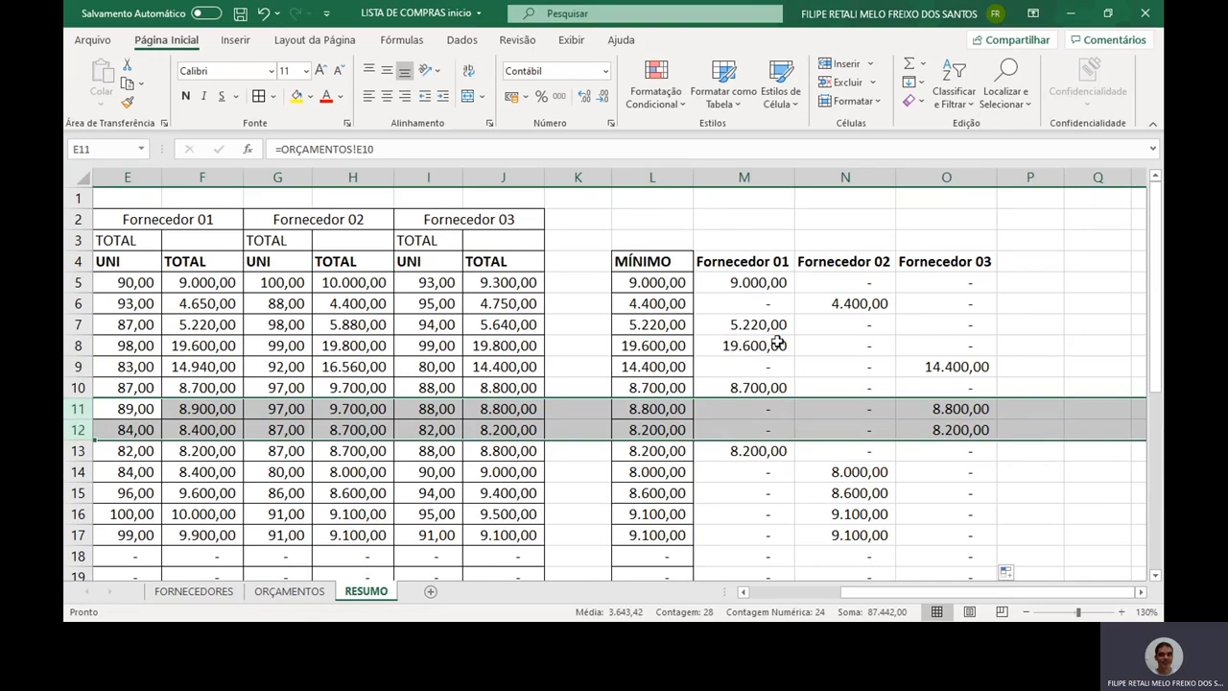
# Check how row 17's tied supplier totals are assigned, comparing the second supplier's columns with the formula in O17.
pyautogui.click(769, 283)
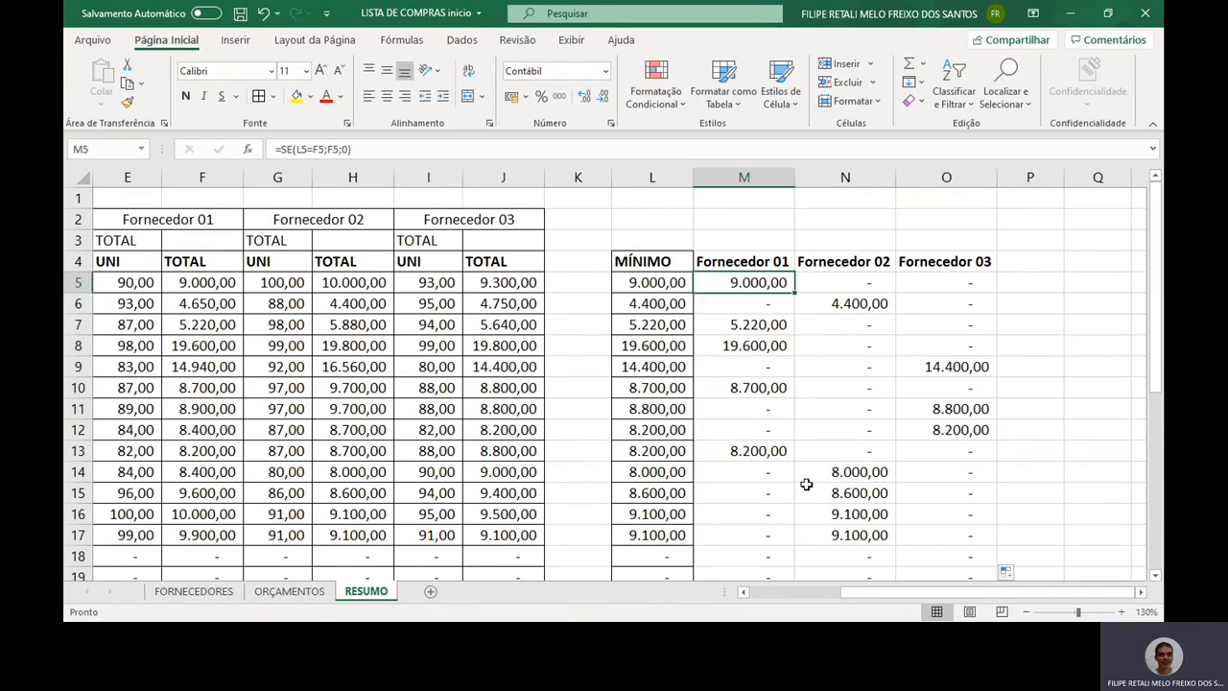
pyautogui.click(77, 534)
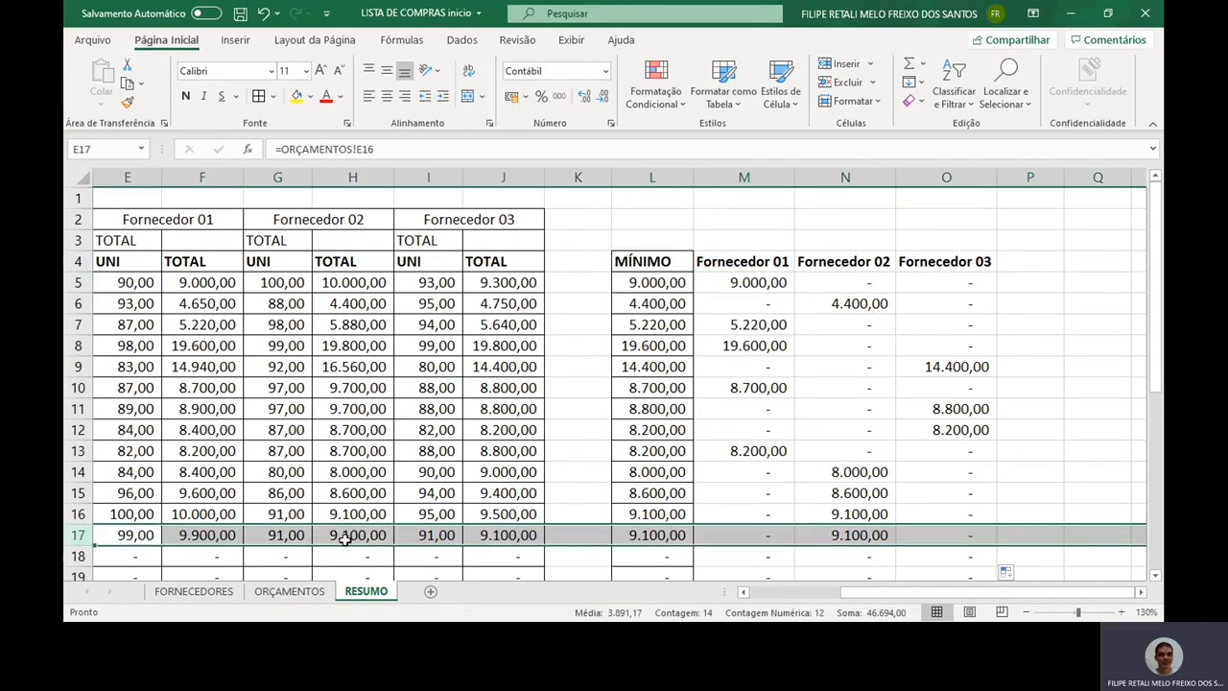
pyautogui.click(303, 179)
pyautogui.moveTo(303, 178); pyautogui.dragTo(355, 179)
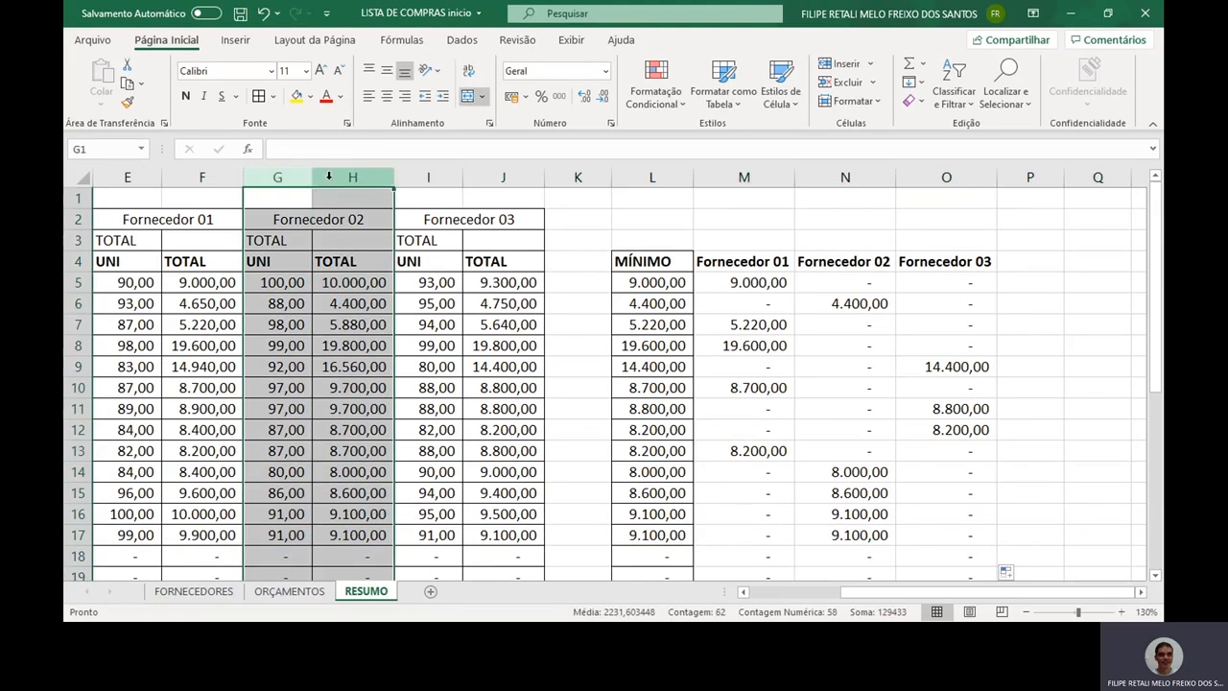
pyautogui.click(950, 535)
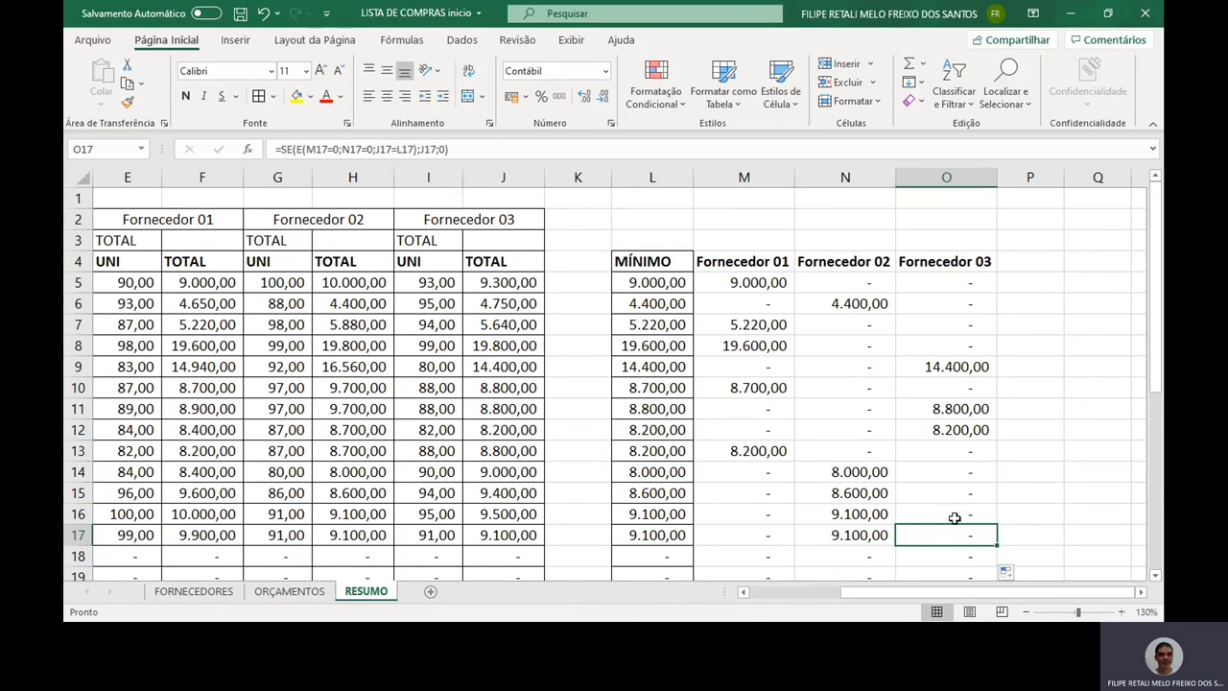
# Enter a SOMA formula in F3 totalling the first supplier's assigned values in M5:M33.
pyautogui.click(218, 243)
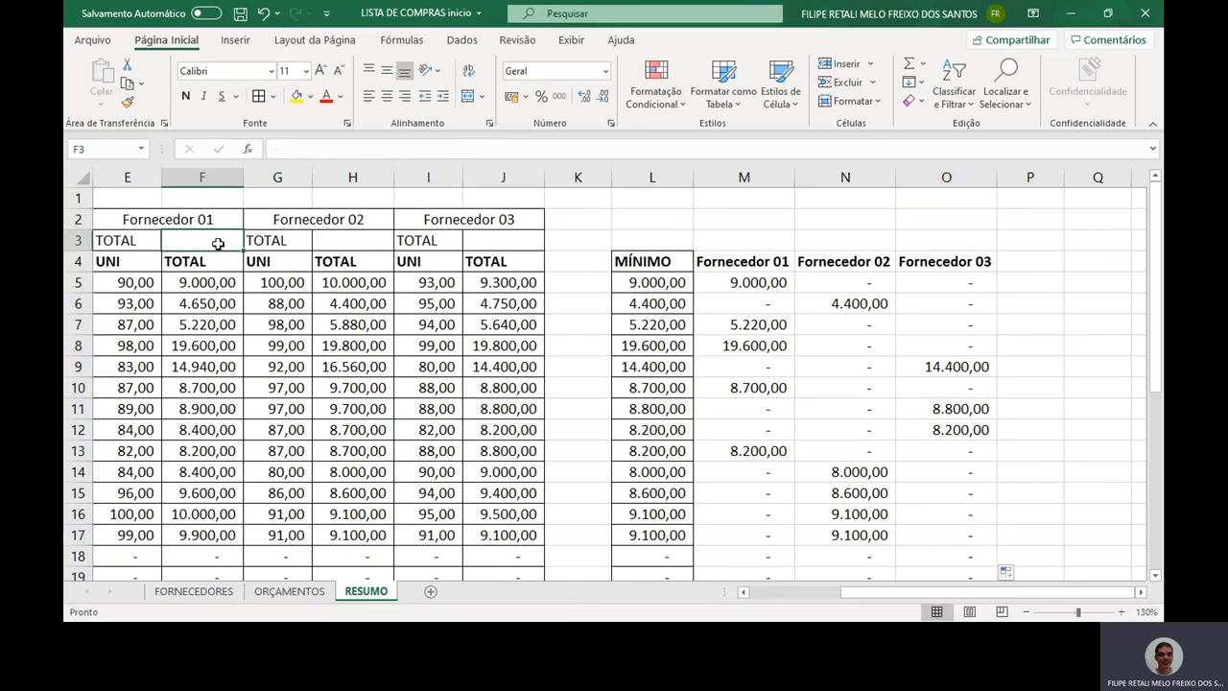
pyautogui.write('=SOMA(')
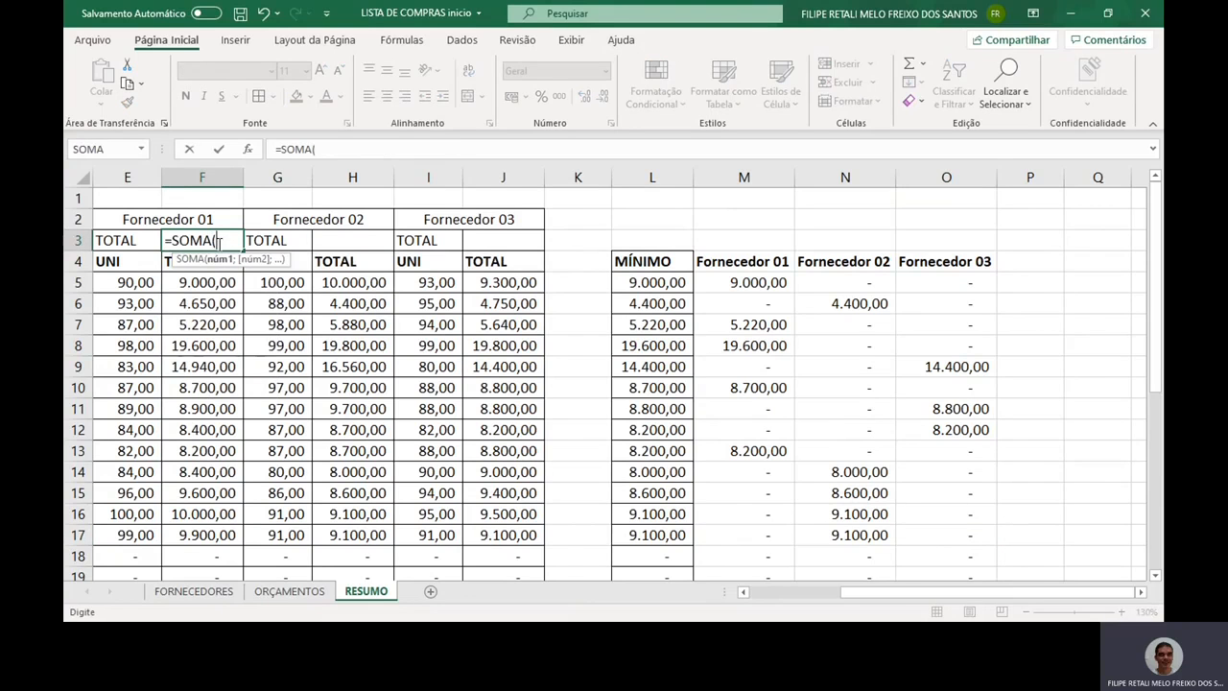
pyautogui.click(756, 283)
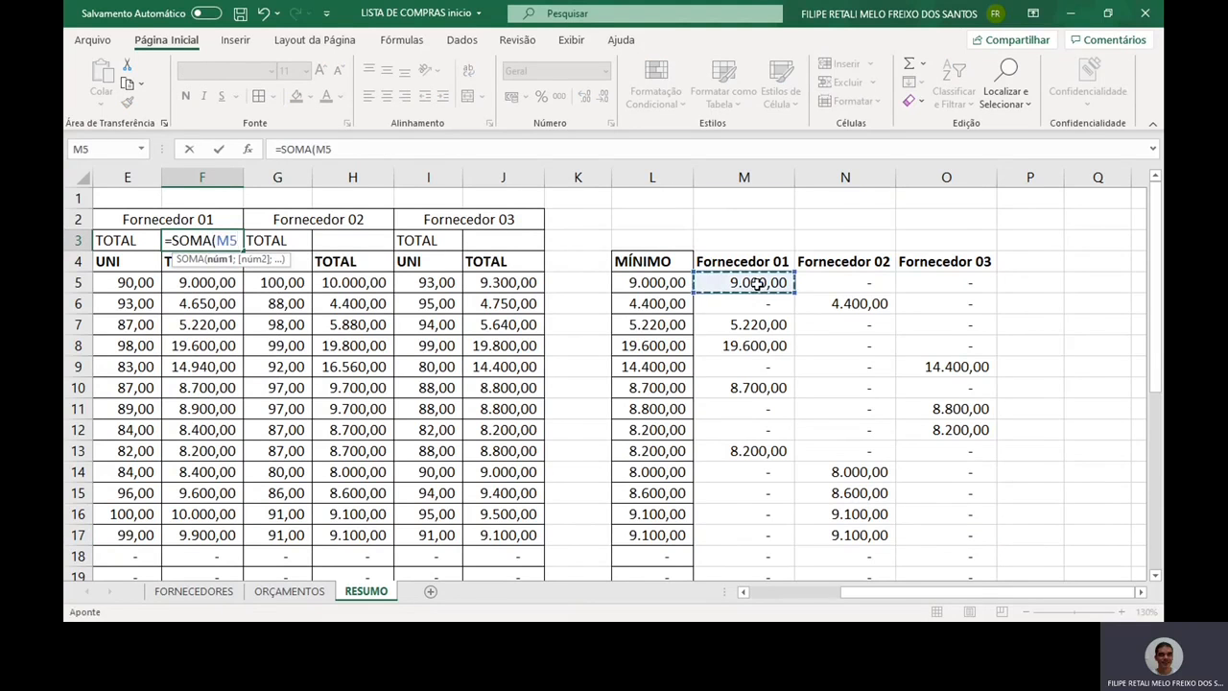
pyautogui.hotkey('ctrl', 'shift', 'Down')
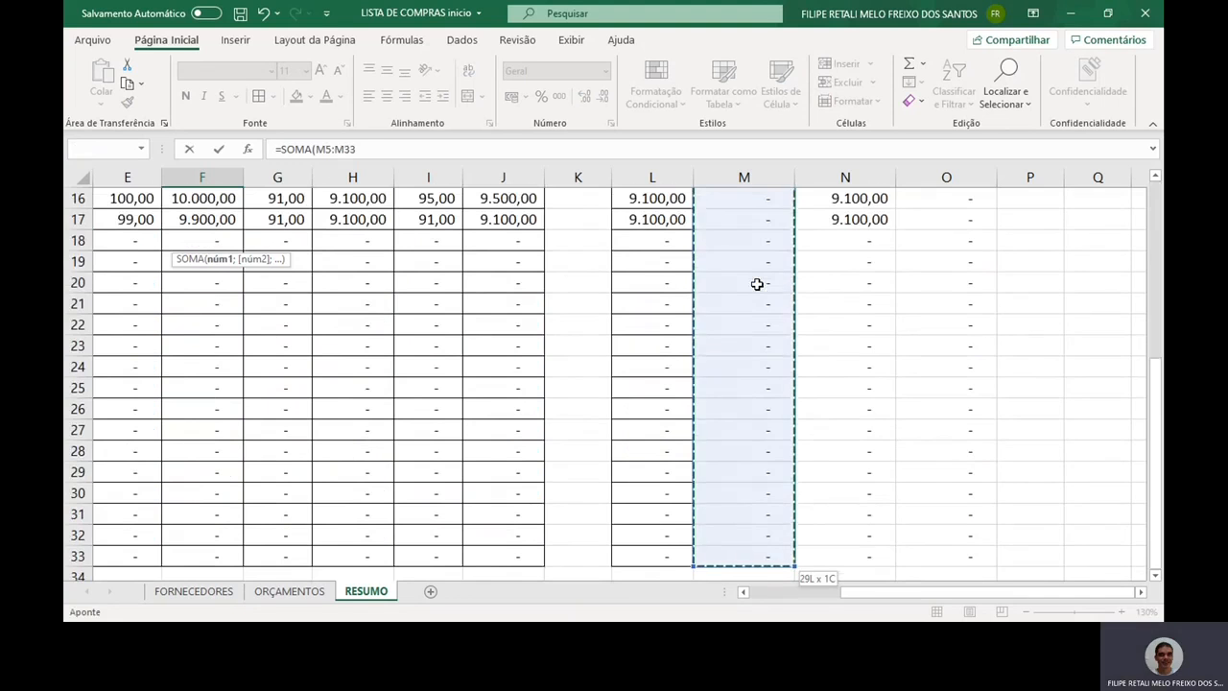
pyautogui.press('Return')
# Enter a SOMA formula in H3 totalling the second supplier's assigned values in N5:N33.
pyautogui.press('Up')
pyautogui.press('Right')
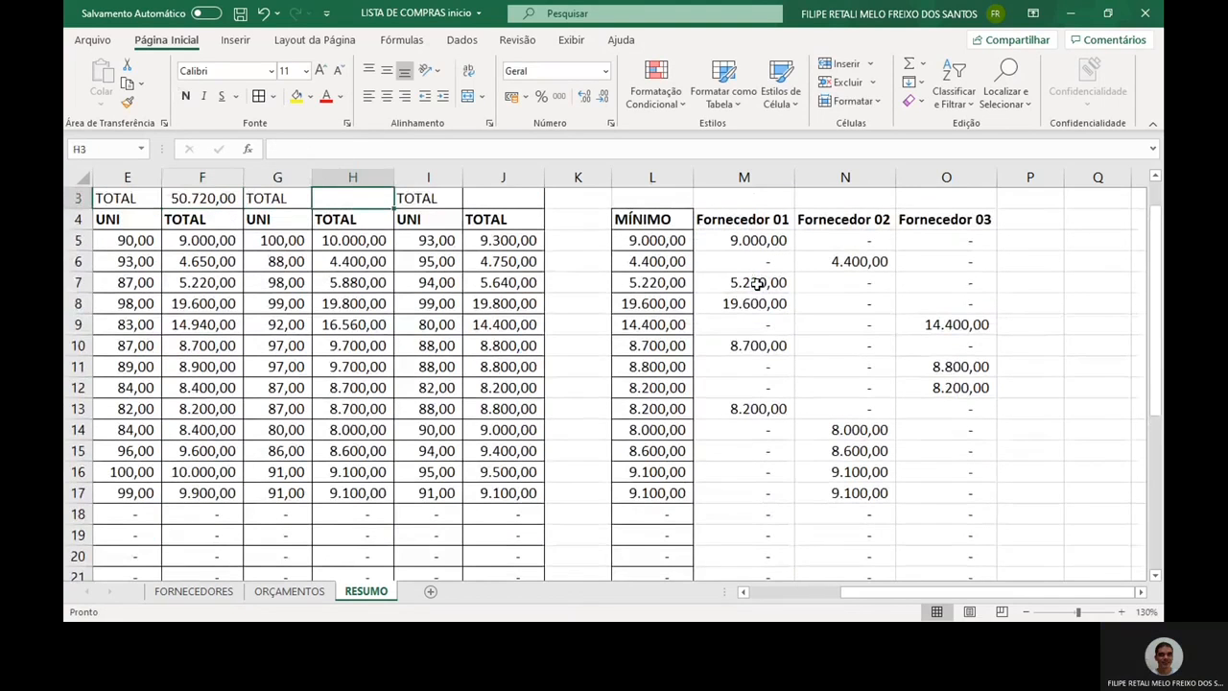
pyautogui.press('Up')
pyautogui.press('Down')
pyautogui.press('Right')
pyautogui.write('=')
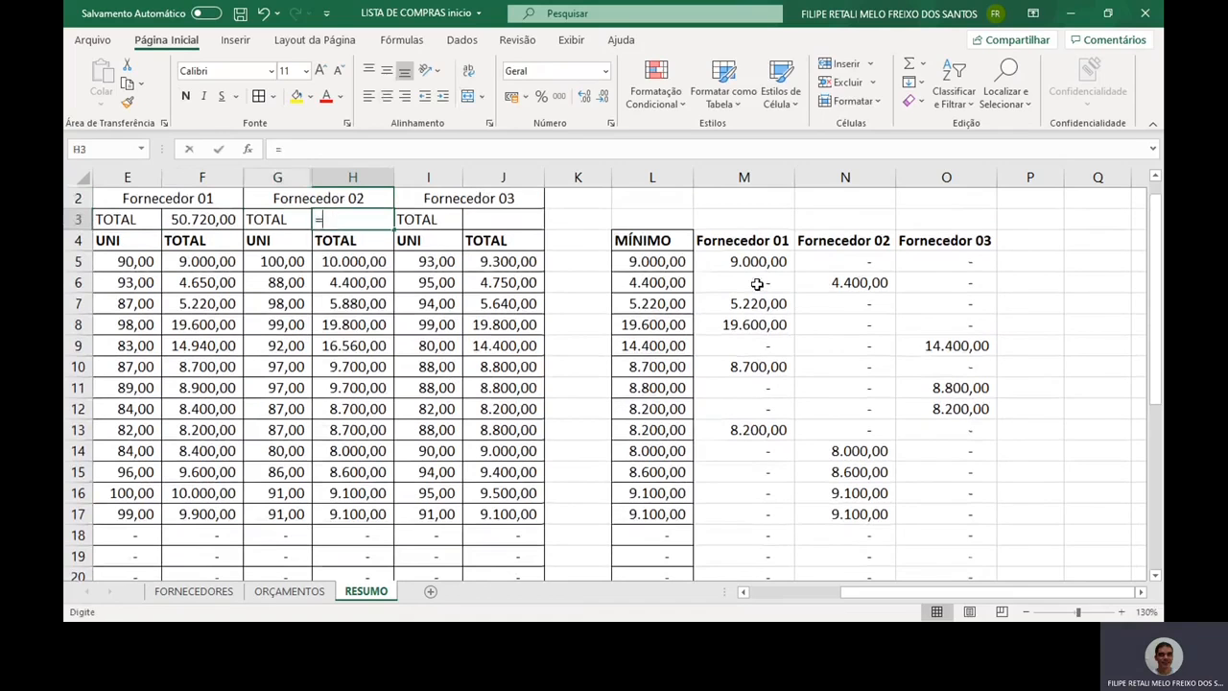
pyautogui.write('SOMA(')
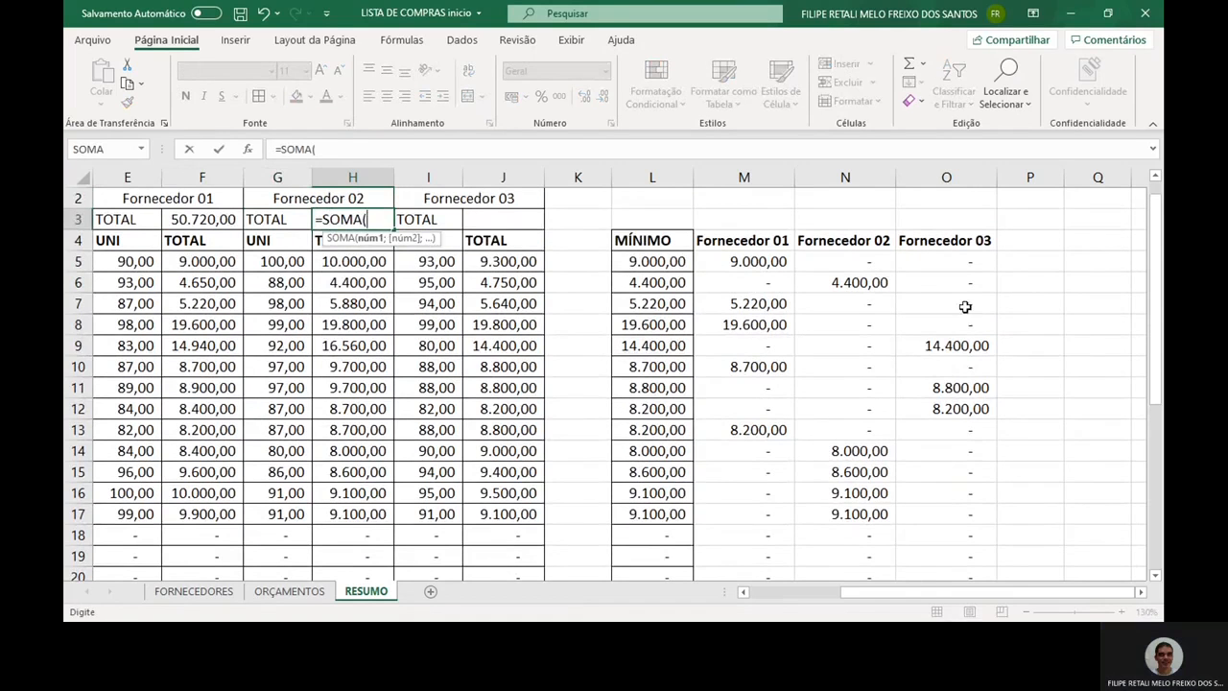
pyautogui.click(876, 263)
pyautogui.hotkey('ctrl', 'shift', 'Down')
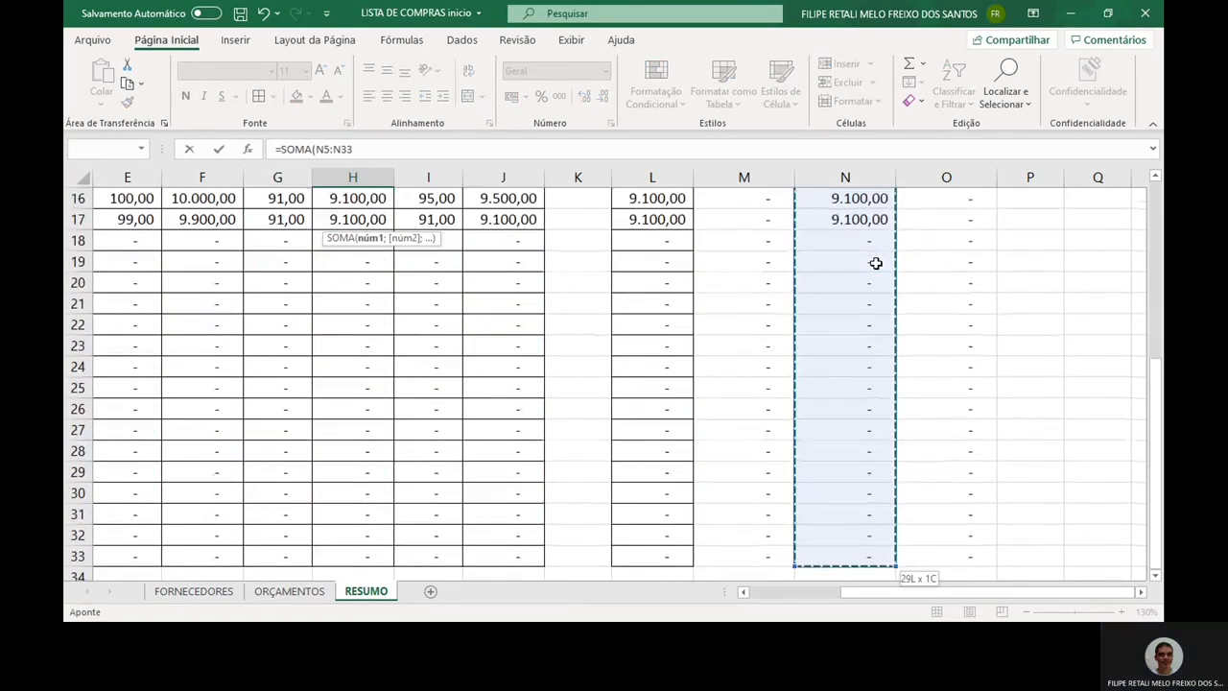
pyautogui.press('Return')
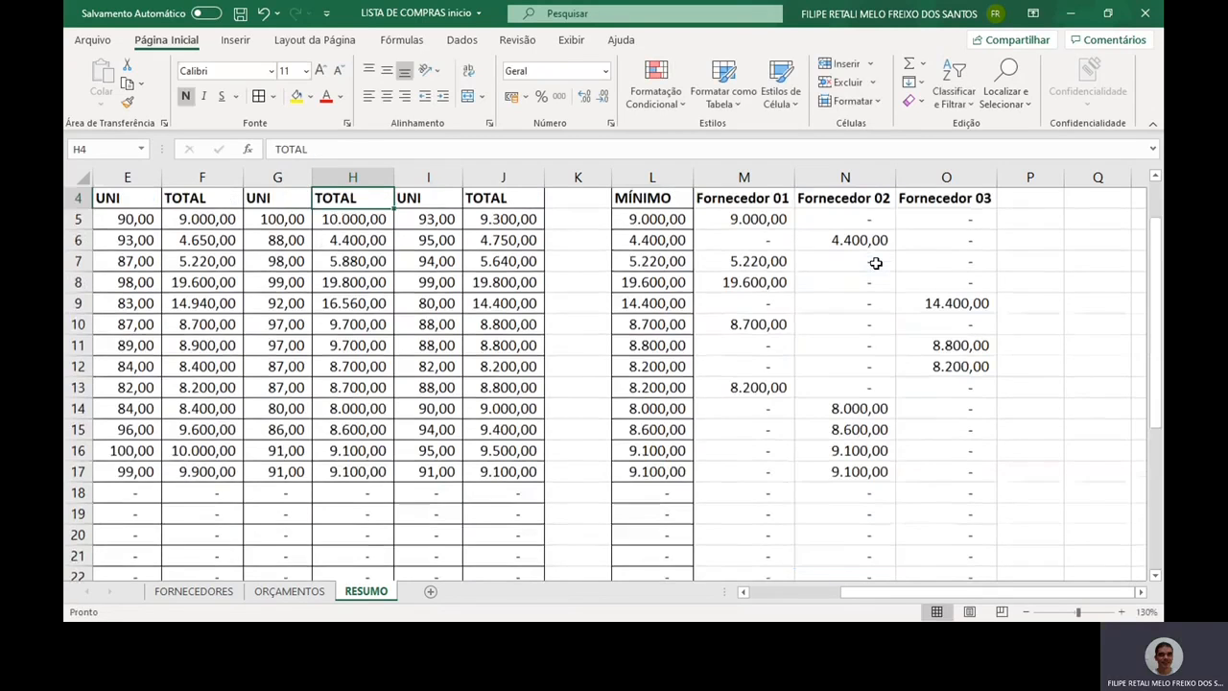
# Enter a SOMA formula in J3 totalling the third supplier's assigned values in O5:O33.
pyautogui.press('Up')
pyautogui.press('Right')
pyautogui.press('Right')
pyautogui.scroll(1, 875, 263)
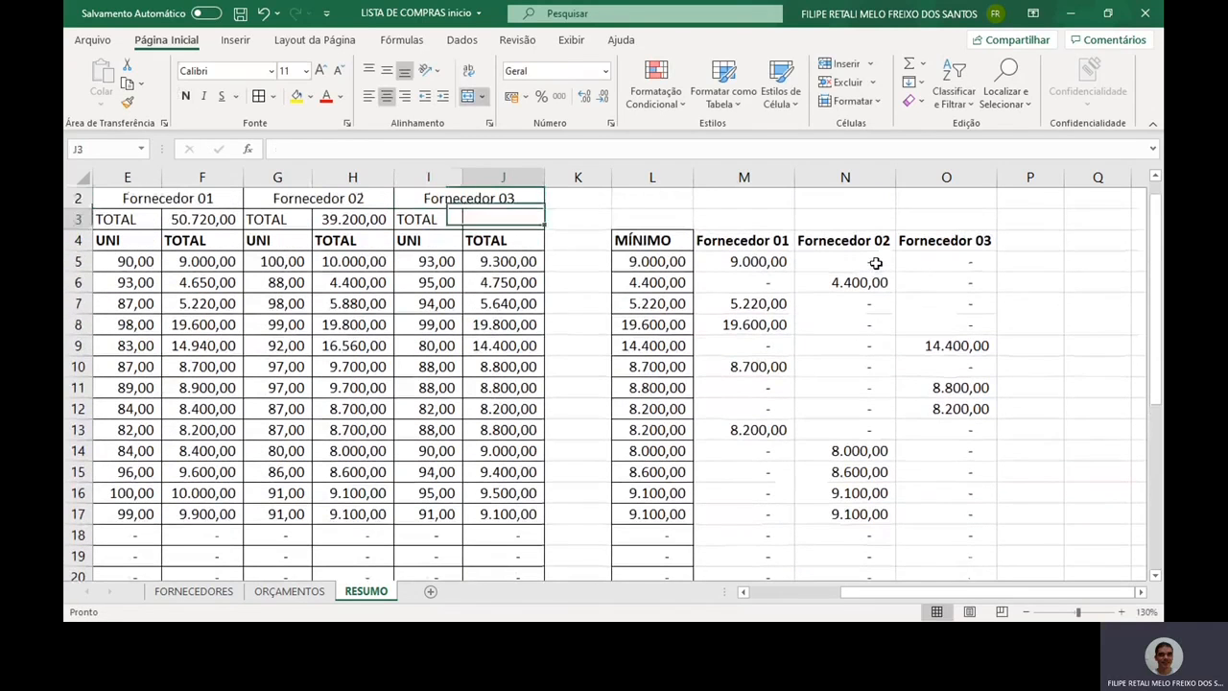
pyautogui.write('=SOMA(')
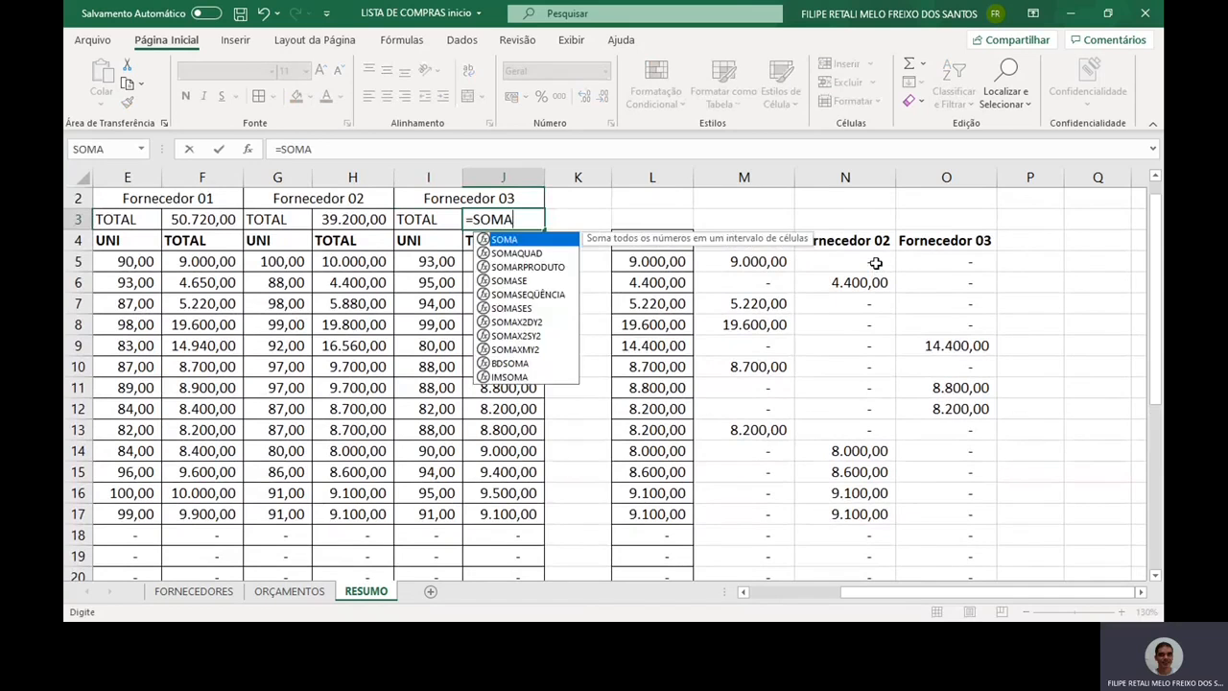
pyautogui.click(918, 267)
pyautogui.press('F8')
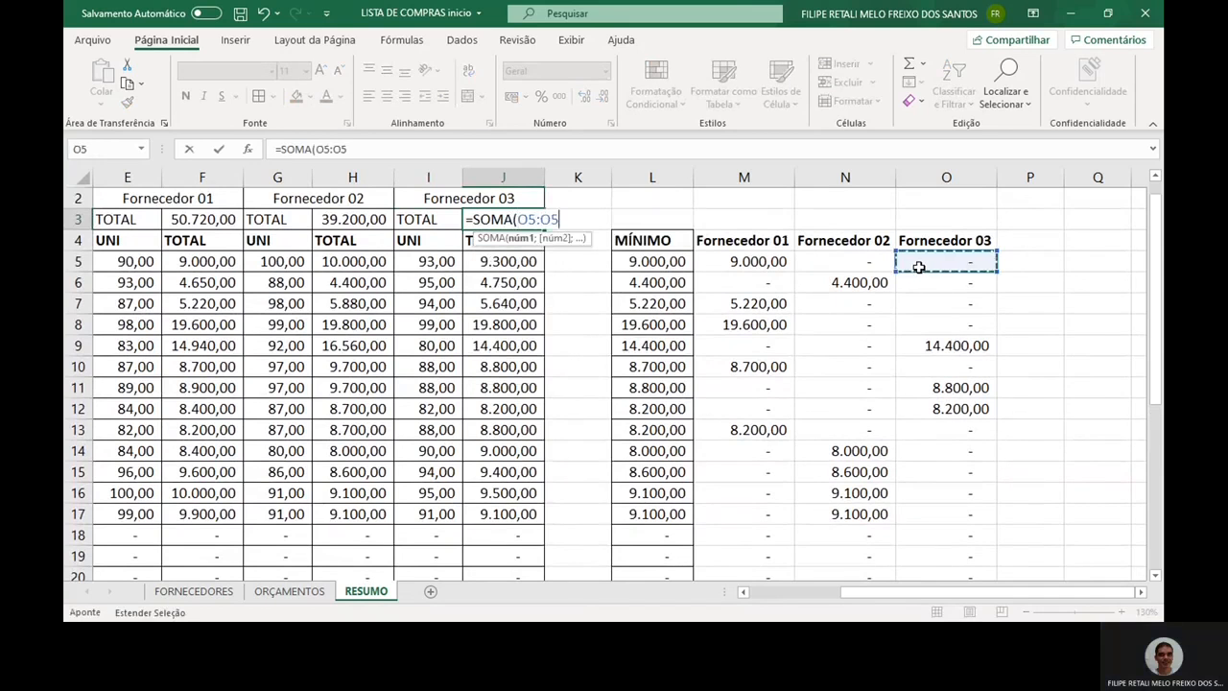
pyautogui.write('O33')
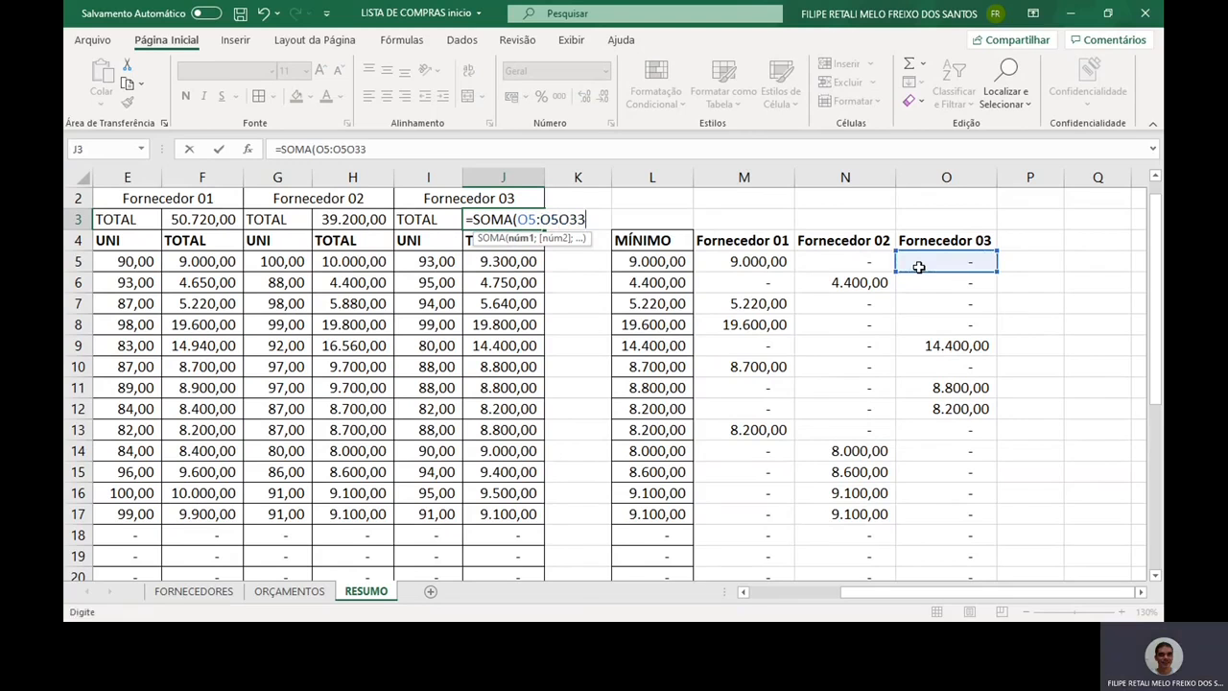
pyautogui.press('BackSpace')
pyautogui.press('BackSpace')
pyautogui.press('BackSpace')
pyautogui.press('BackSpace')
pyautogui.write('33')
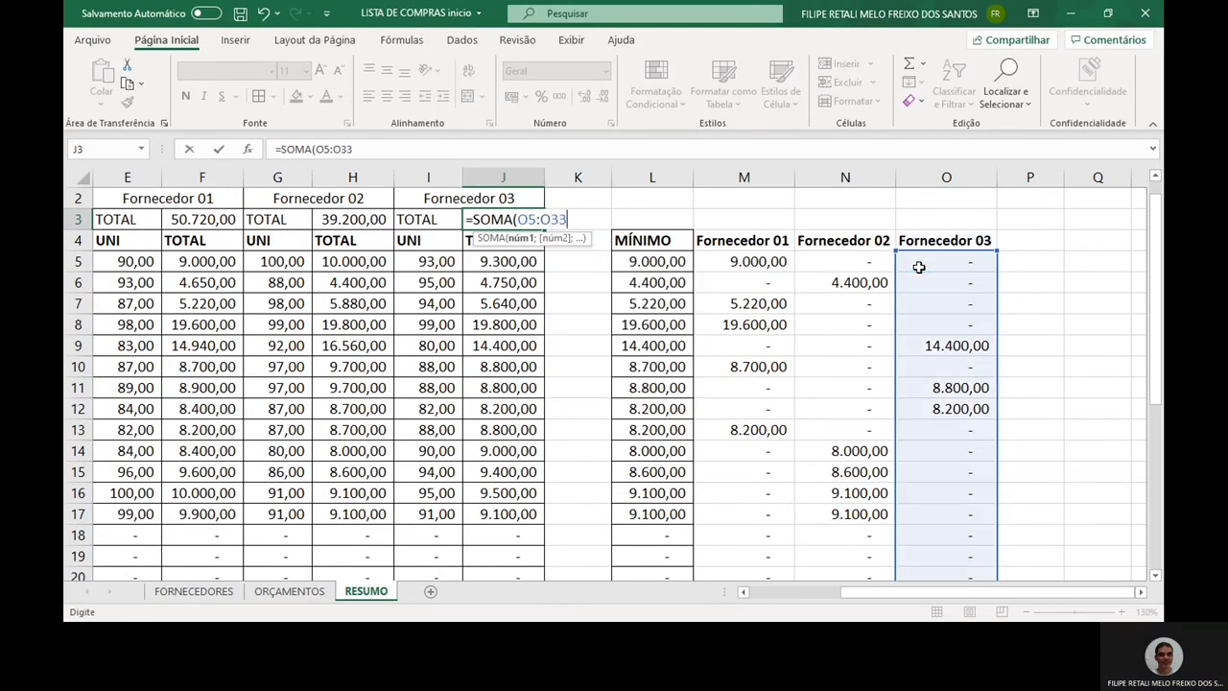
pyautogui.press('Return')
pyautogui.press('Up')
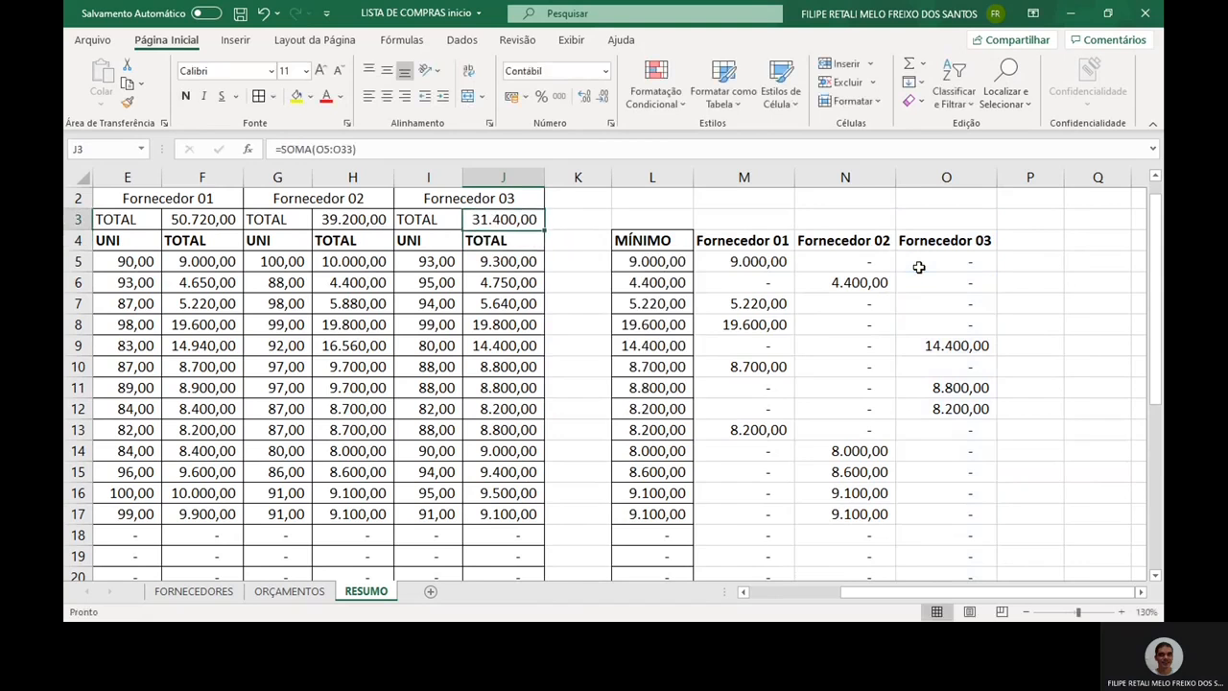
# Enter the formula =F3+H3+J3 in C2 to add the three supplier totals as the TOTAL COMPRA value.
pyautogui.press('Left')
pyautogui.press('Home')
pyautogui.press('Up')
pyautogui.press('Right')
pyautogui.press('Right')
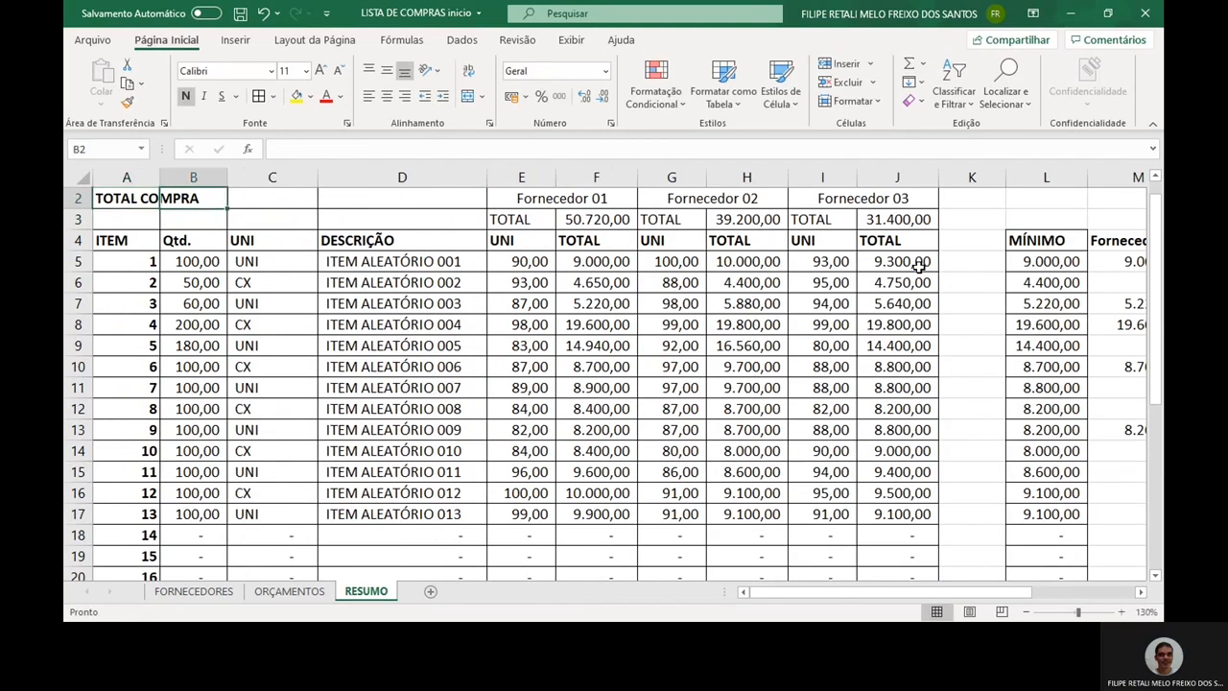
pyautogui.write('=')
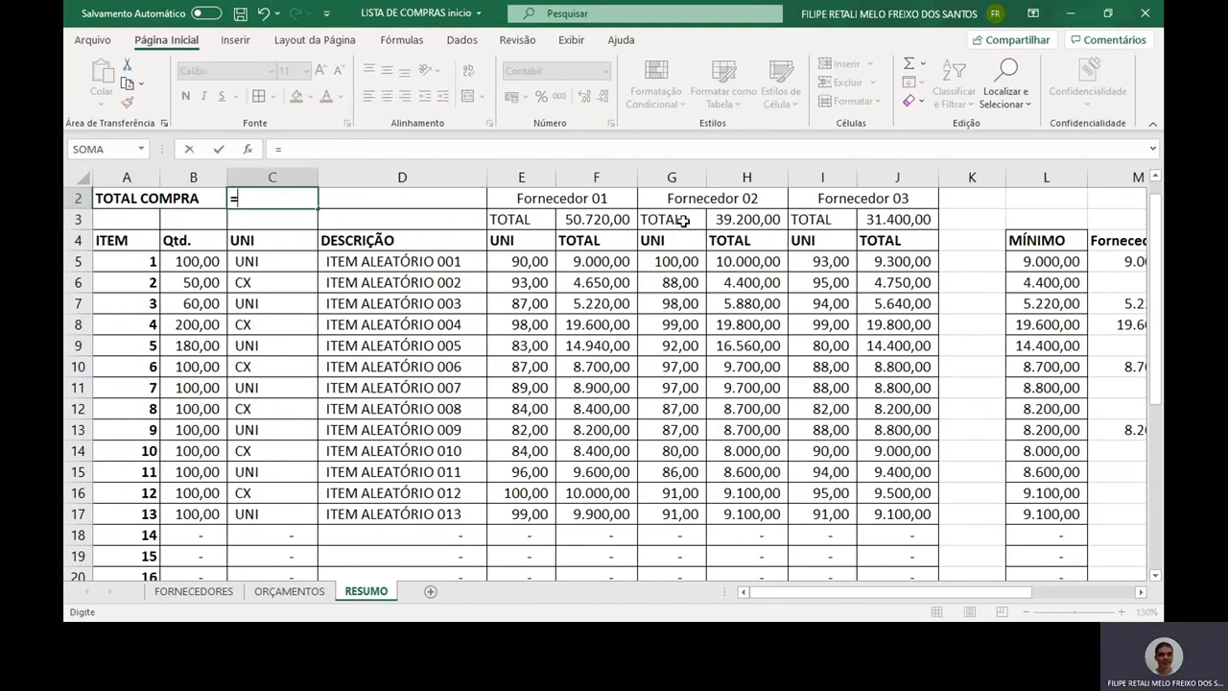
pyautogui.click(626, 221)
pyautogui.write('+')
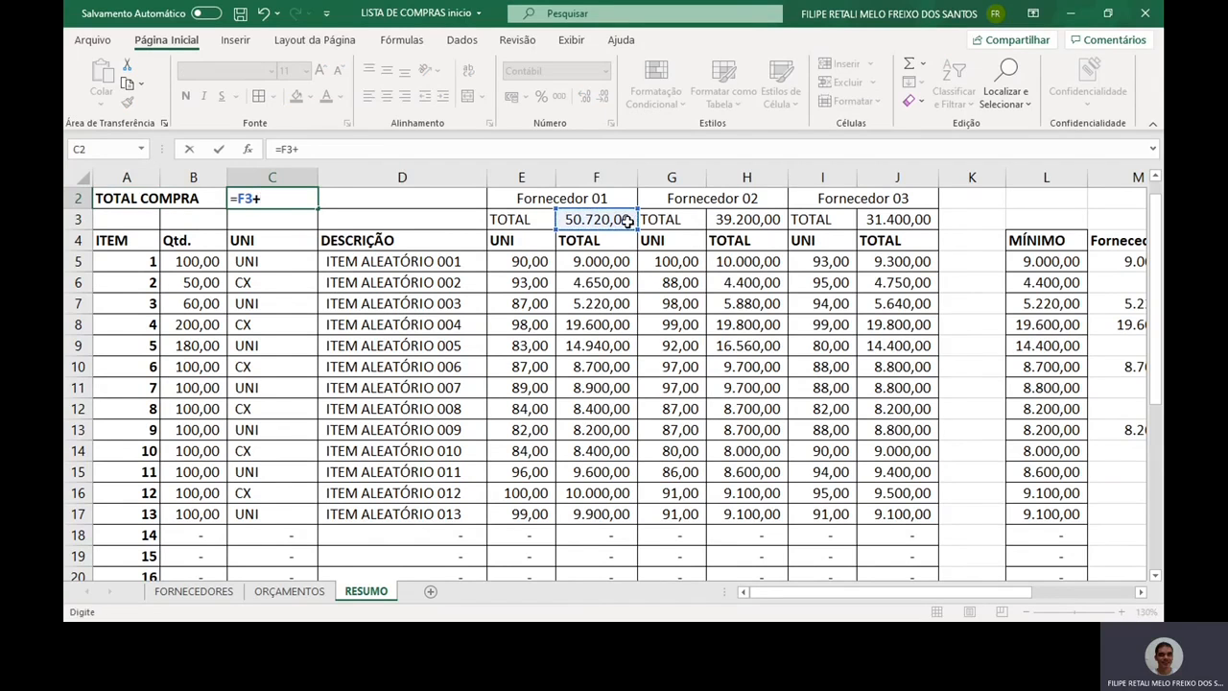
pyautogui.click(747, 221)
pyautogui.write('+')
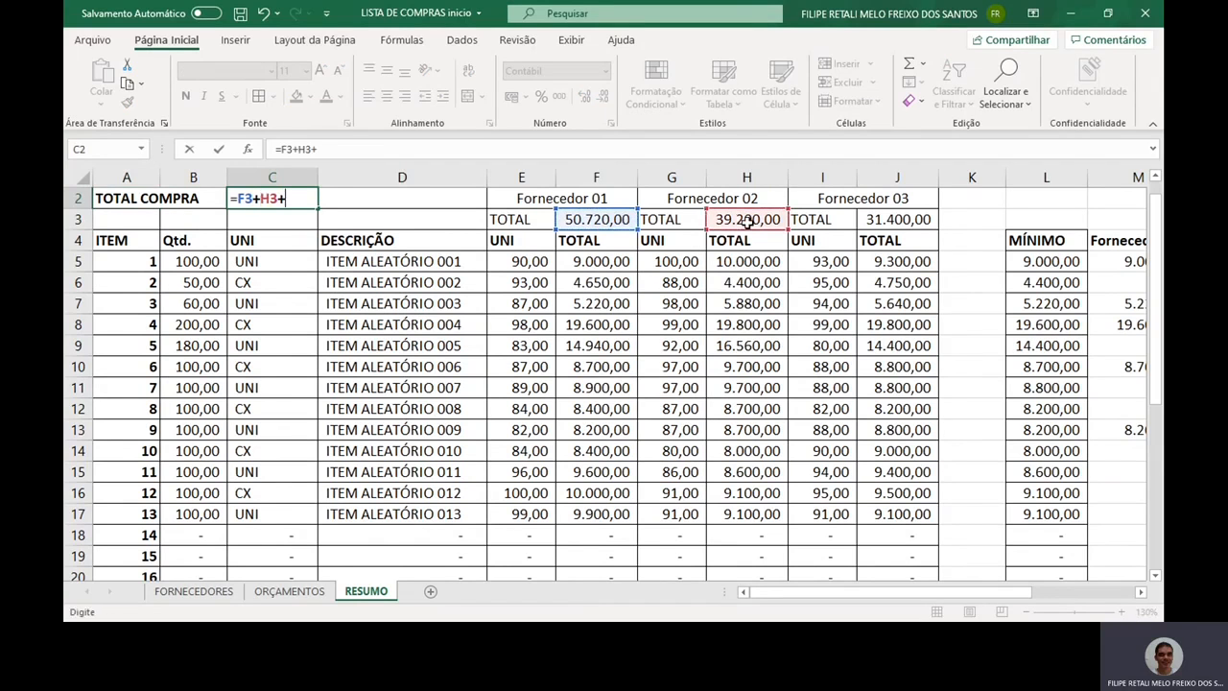
pyautogui.click(870, 221)
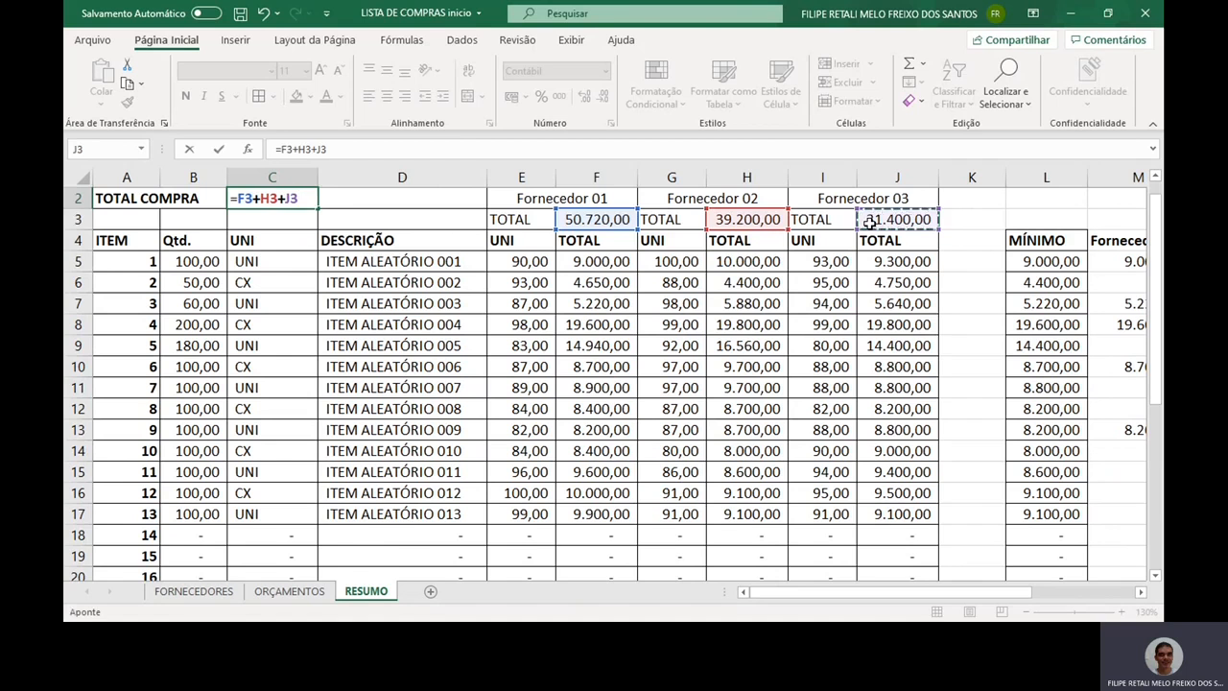
pyautogui.hotkey('ctrl', 'Return')
pyautogui.scroll(1, 869, 221)
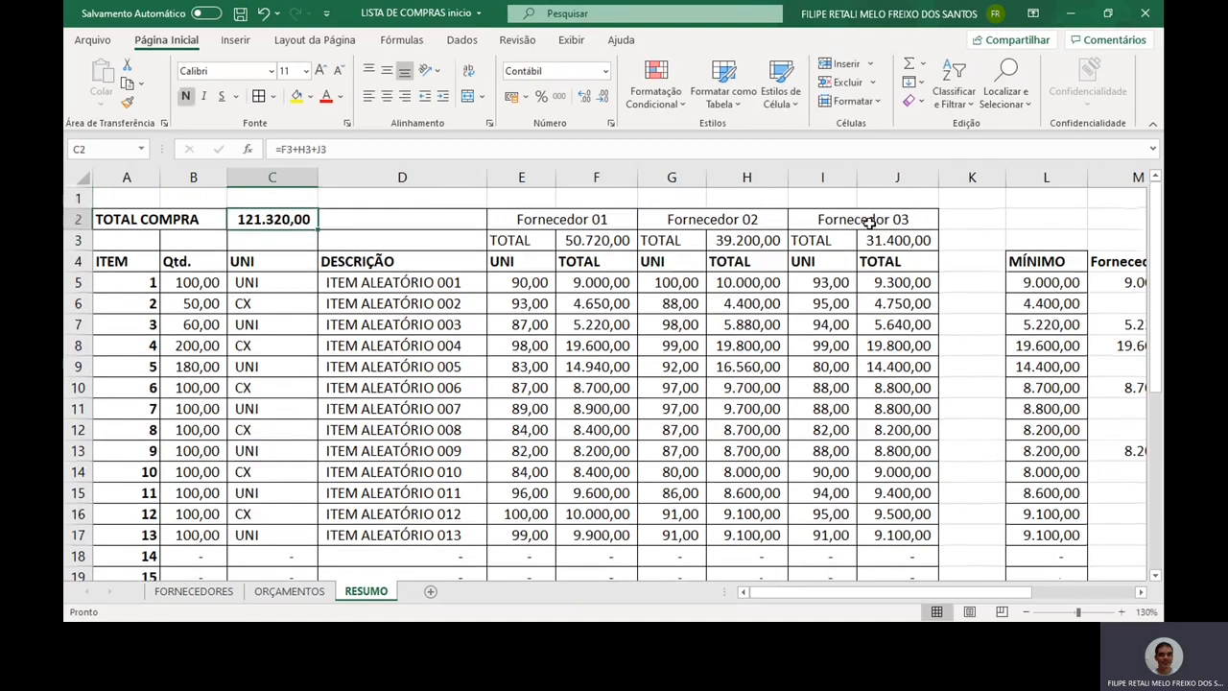
# Hide the unused item rows 19 to 32 of the summary table.
pyautogui.press('Down')
pyautogui.press('Down')
pyautogui.press('Down')
pyautogui.press('Down')
pyautogui.press('Down')
pyautogui.press('Down')
pyautogui.press('Down')
pyautogui.press('Down')
pyautogui.press('Down')
pyautogui.press('Left')
pyautogui.press('Left')
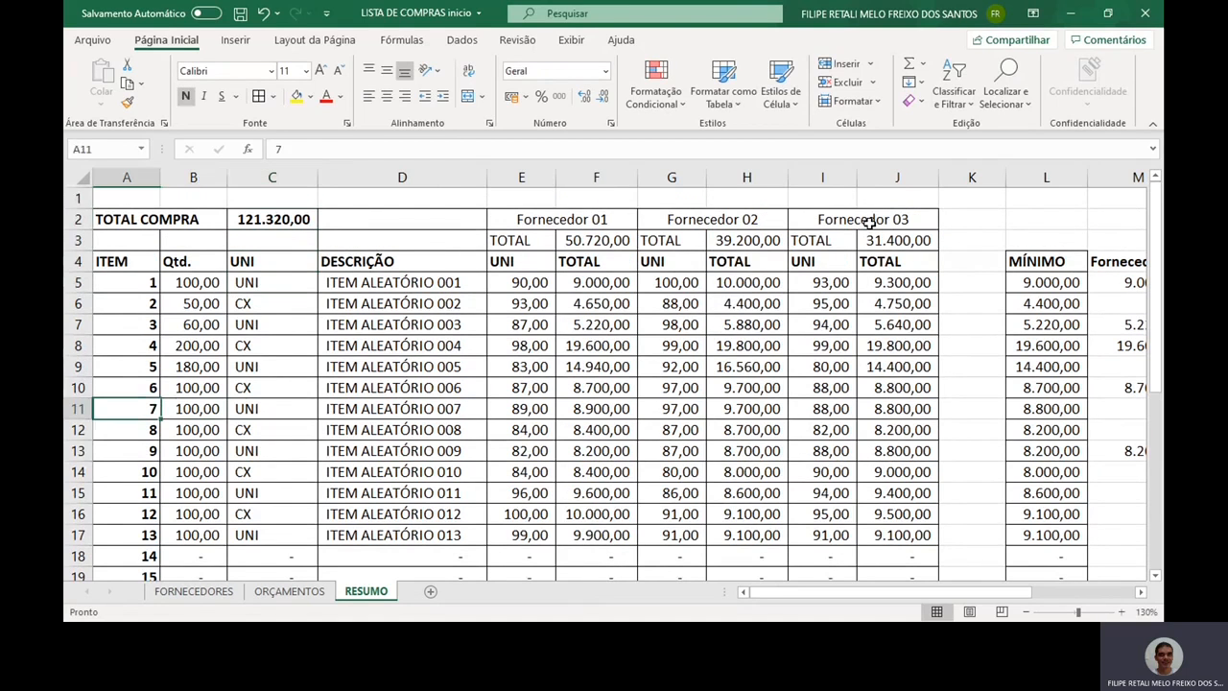
pyautogui.press('Down')
pyautogui.press('Down')
pyautogui.press('Down')
pyautogui.press('Down')
pyautogui.press('Down')
pyautogui.press('Down')
pyautogui.press('Down')
pyautogui.press('Down')
pyautogui.press('Down')
pyautogui.press('Down')
pyautogui.press('Down')
pyautogui.press('Down')
pyautogui.press('Down')
pyautogui.press('Down')
pyautogui.press('Up')
pyautogui.press('Up')
pyautogui.press('Up')
pyautogui.press('Up')
pyautogui.press('Up')
pyautogui.press('Up')
pyautogui.press('Up')
pyautogui.press('Up')
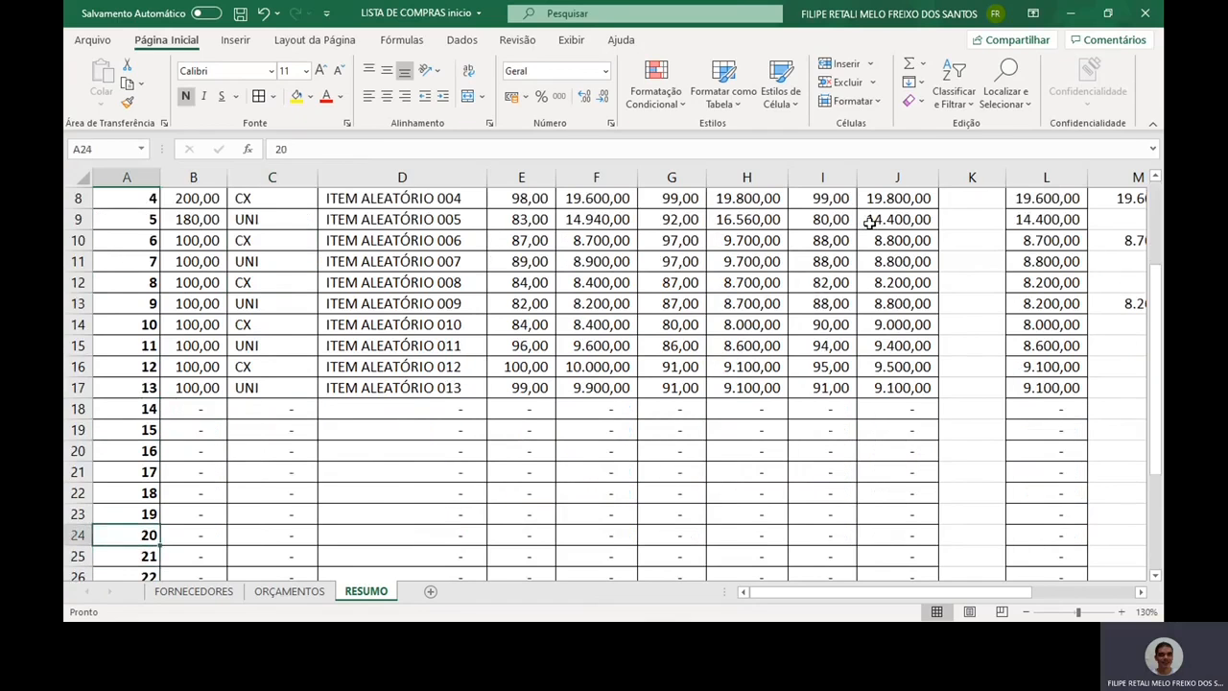
pyautogui.press('Down')
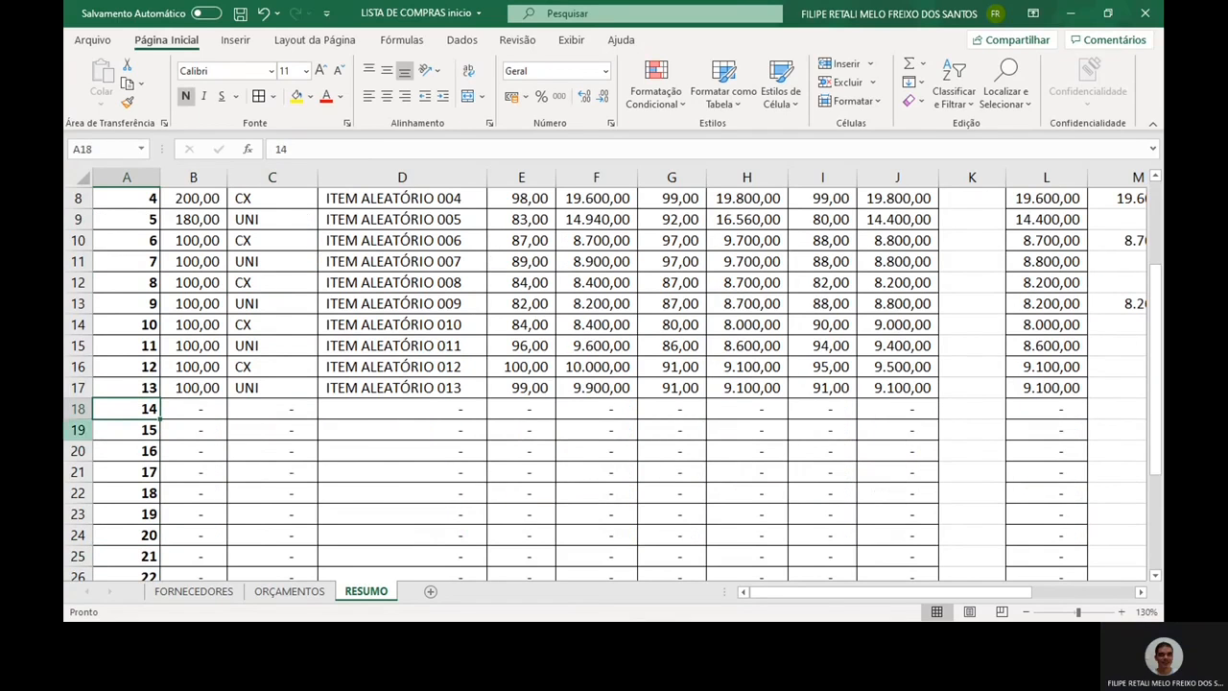
pyautogui.moveTo(78, 430); pyautogui.dragTo(69, 485)
pyautogui.moveTo(74, 556)
pyautogui.mouseDown()
pyautogui.moveTo(71, 578)
pyautogui.moveTo(69, 543)
pyautogui.moveTo(69, 557)
pyautogui.mouseUp()
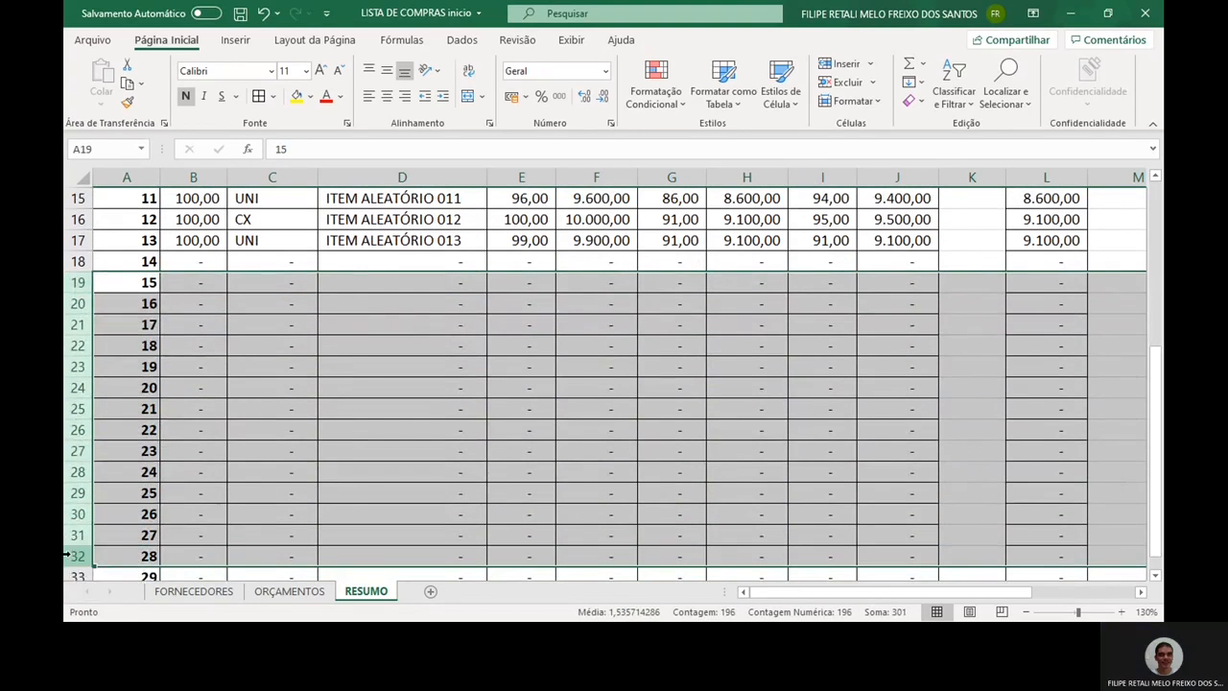
pyautogui.rightClick(69, 557)
pyautogui.click(115, 514)
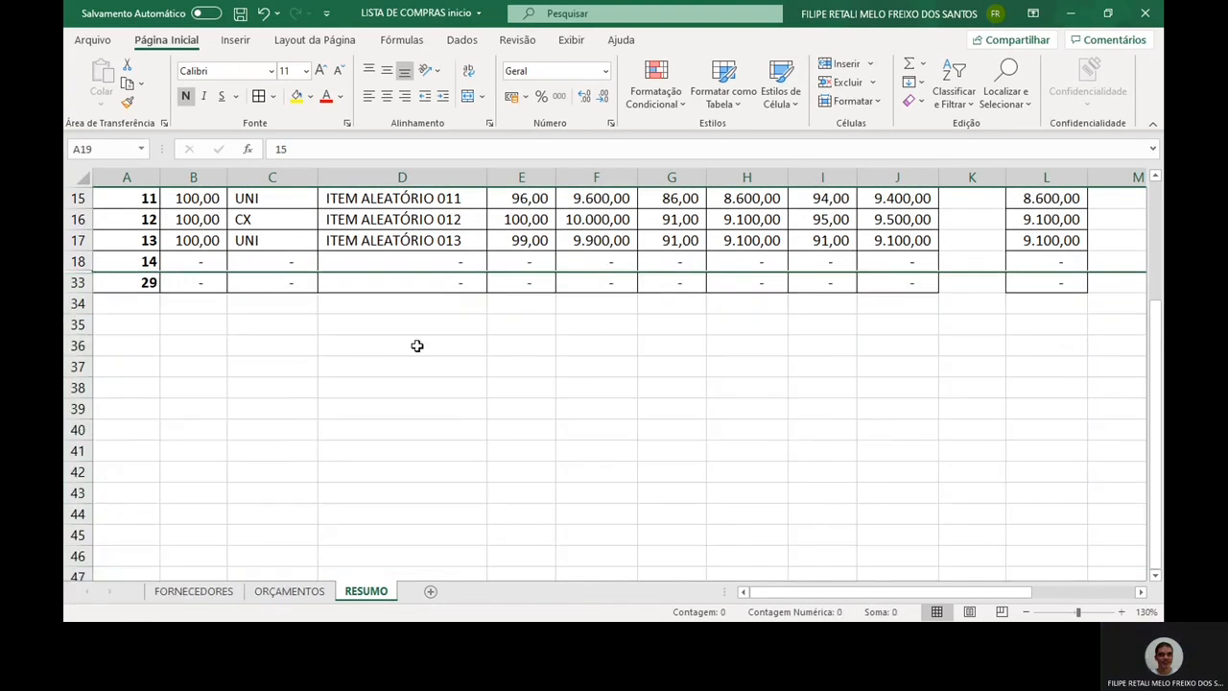
# Enter a SOMA formula in F34, below the table, totalling all of the first supplier's item totals in F5:F33.
pyautogui.click(585, 307)
pyautogui.press('Up')
pyautogui.press('Left')
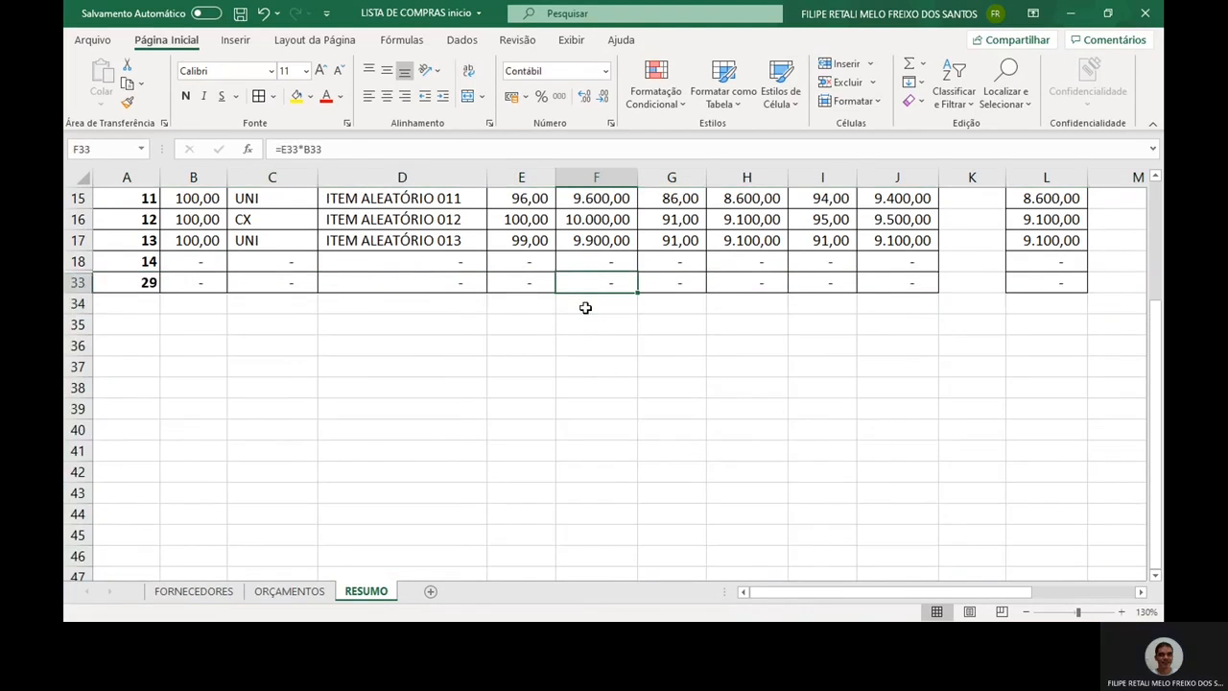
pyautogui.scroll(5, 585, 307)
pyautogui.scroll(-1, 586, 305)
pyautogui.press('Down')
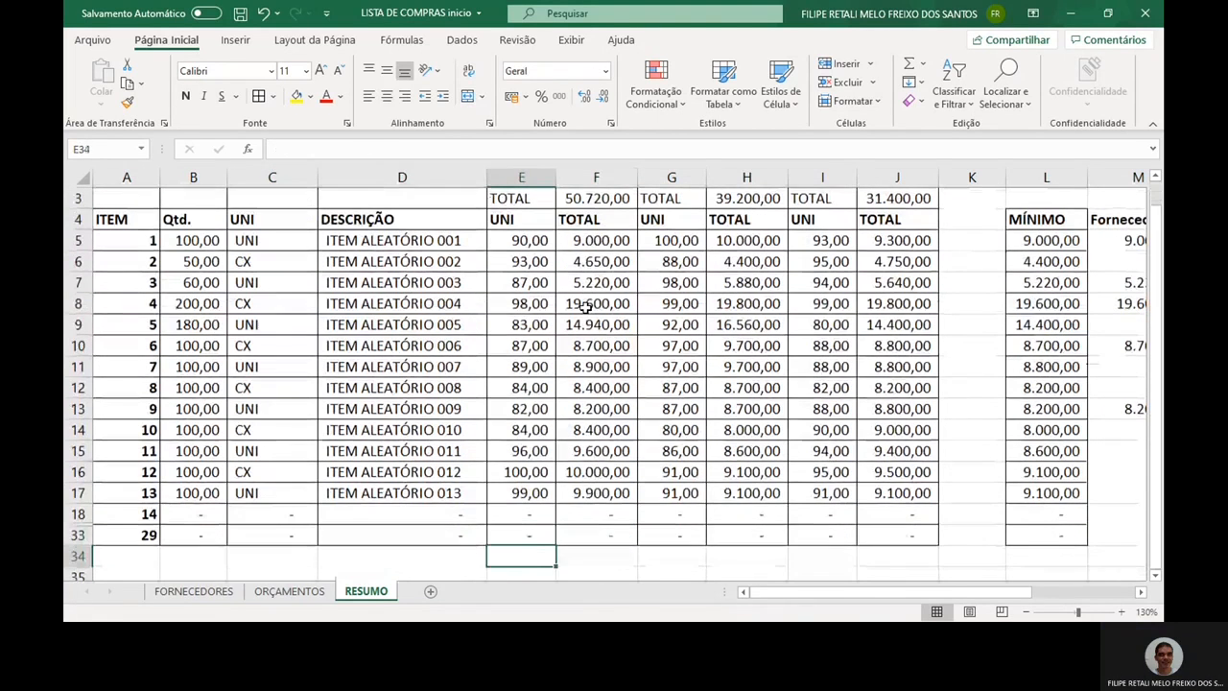
pyautogui.press('Right')
pyautogui.write('=SOMA')
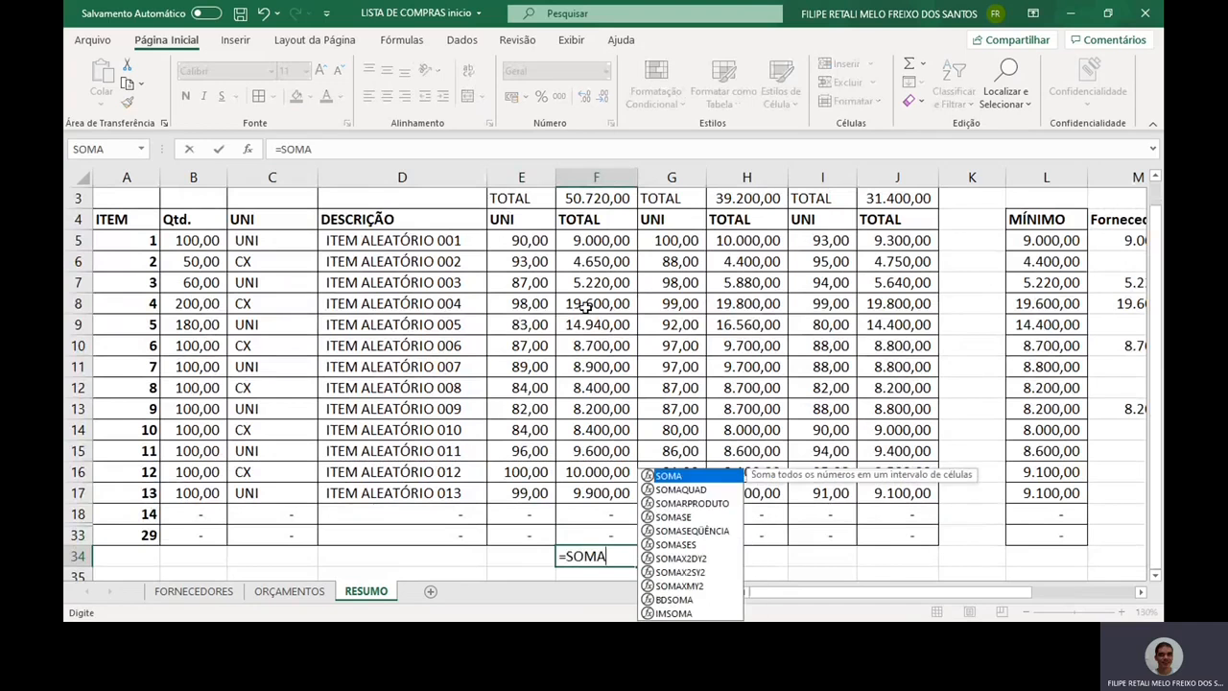
pyautogui.write('(')
pyautogui.press('Up')
pyautogui.hotkey('shift', 'Up')
pyautogui.hotkey('shift', 'Up')
pyautogui.hotkey('shift', 'Up')
pyautogui.hotkey('shift', 'Up')
pyautogui.hotkey('shift', 'Up')
pyautogui.hotkey('shift', 'Up')
pyautogui.hotkey('shift', 'Up')
pyautogui.hotkey('shift', 'Up')
pyautogui.hotkey('shift', 'Up')
pyautogui.hotkey('shift', 'Up')
pyautogui.hotkey('shift', 'Up')
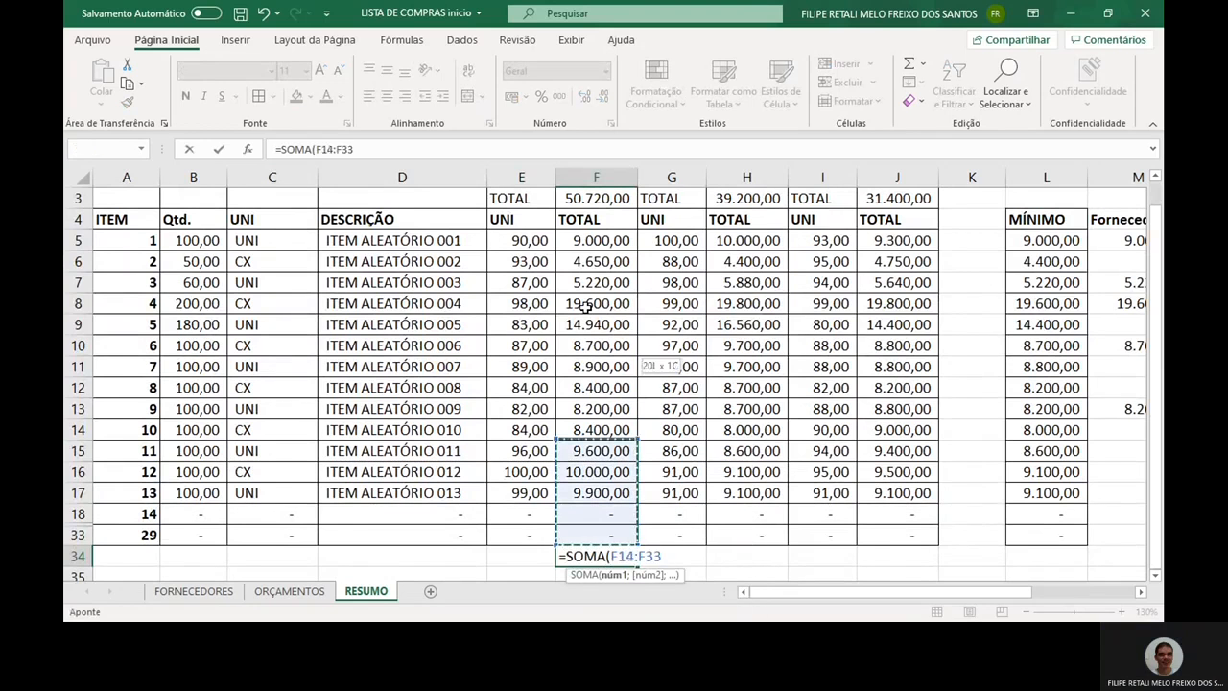
pyautogui.hotkey('shift', 'Up')
pyautogui.hotkey('shift', 'Up')
pyautogui.hotkey('shift', 'Up')
pyautogui.write(')')
pyautogui.press('Return')
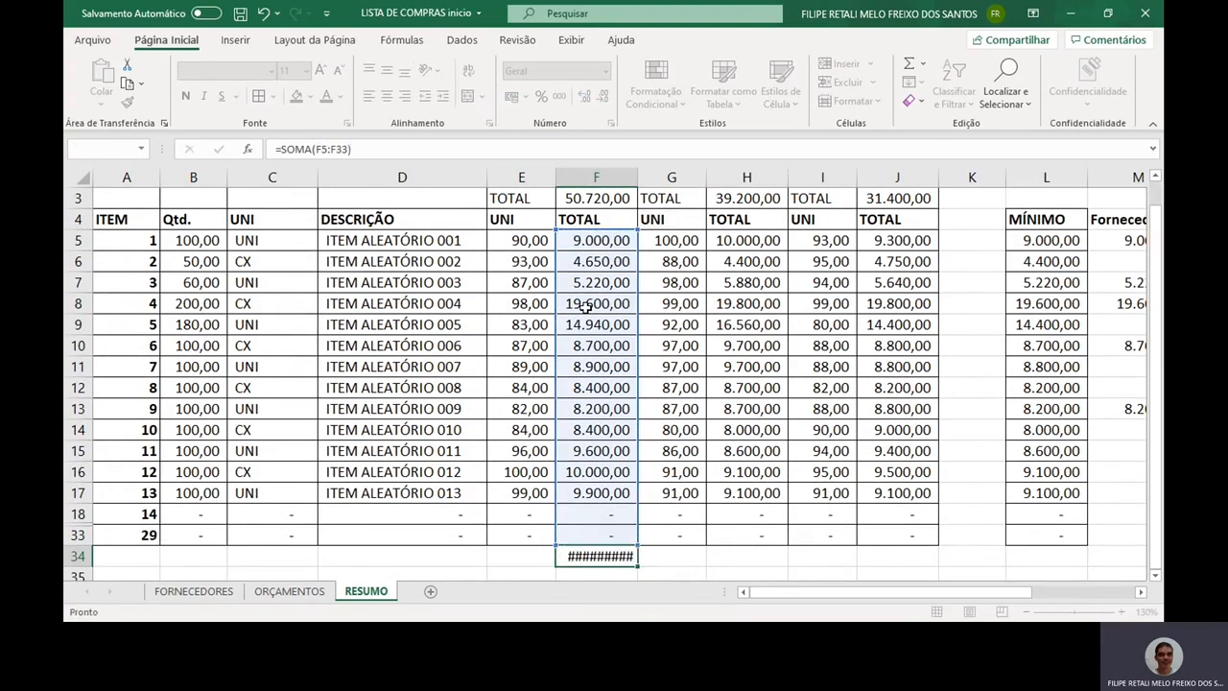
pyautogui.press('Up')
pyautogui.press('Right')
pyautogui.press('Right')
pyautogui.press('Left')
pyautogui.press('Left')
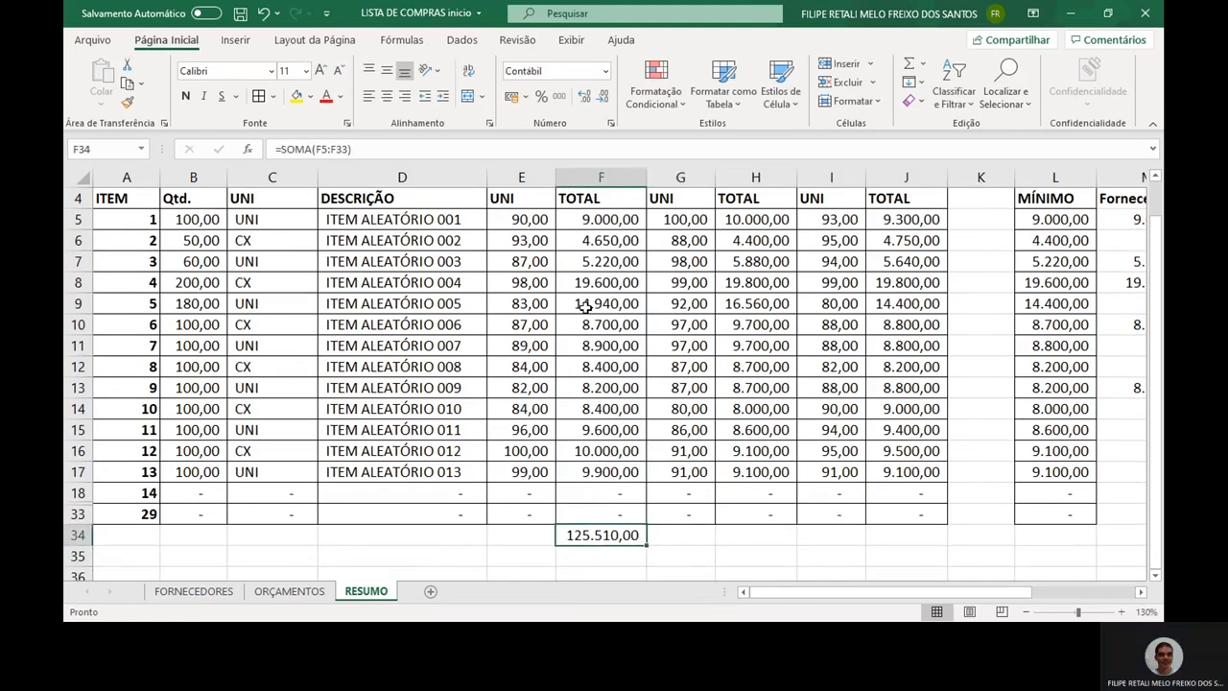
# Copy the F34 total formula into H34 and J34, and autofit the widths of columns H and J.
pyautogui.hotkey('ctrl', 'c')
pyautogui.press('Right')
pyautogui.press('Right')
pyautogui.hotkey('ctrl', 'v')
pyautogui.press('Right')
pyautogui.press('Right')
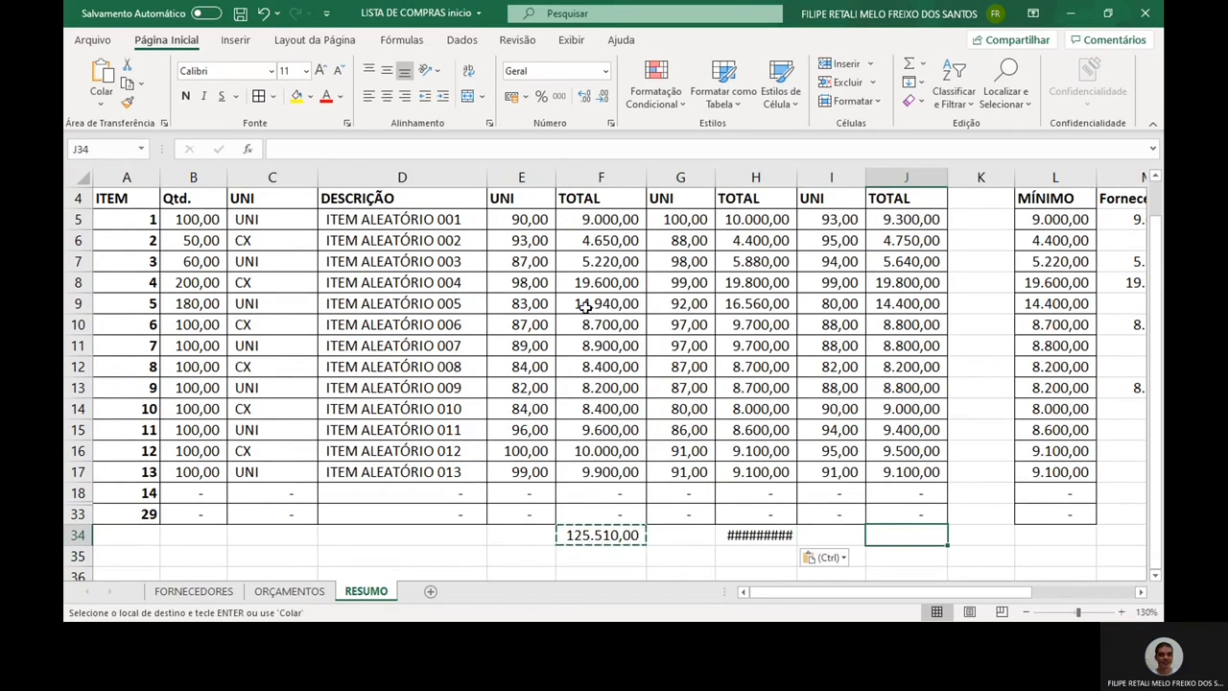
pyautogui.hotkey('ctrl', 'v')
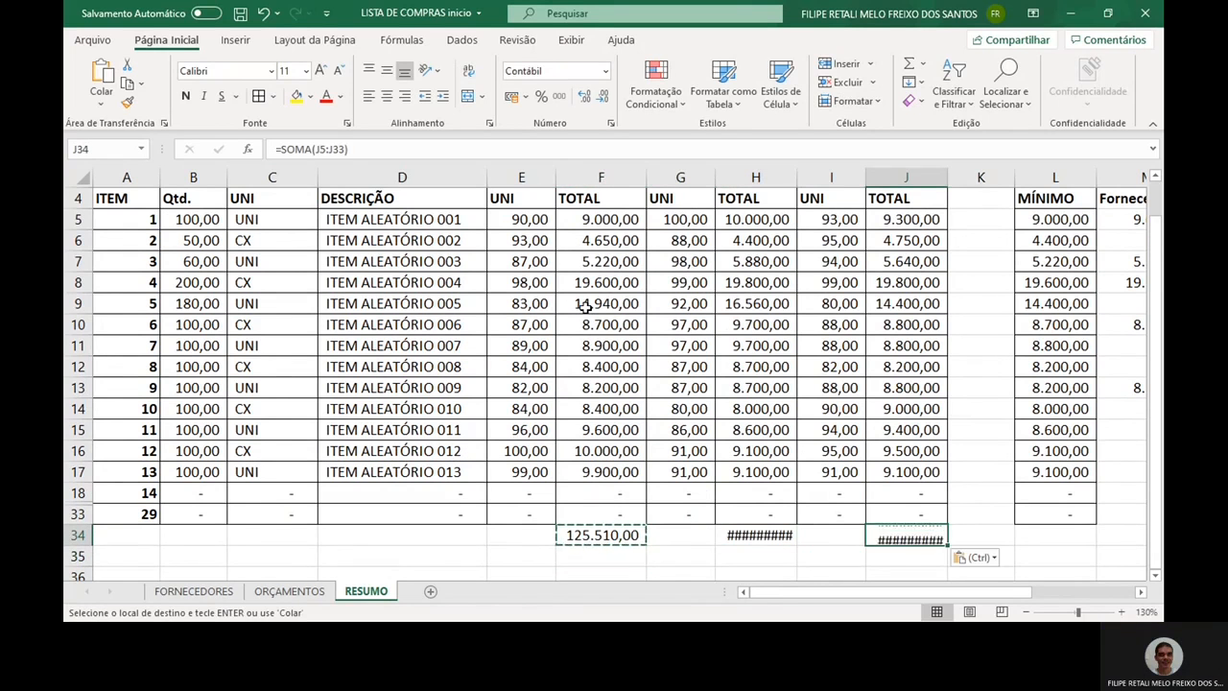
pyautogui.doubleClick(796, 177)
pyautogui.doubleClick(956, 177)
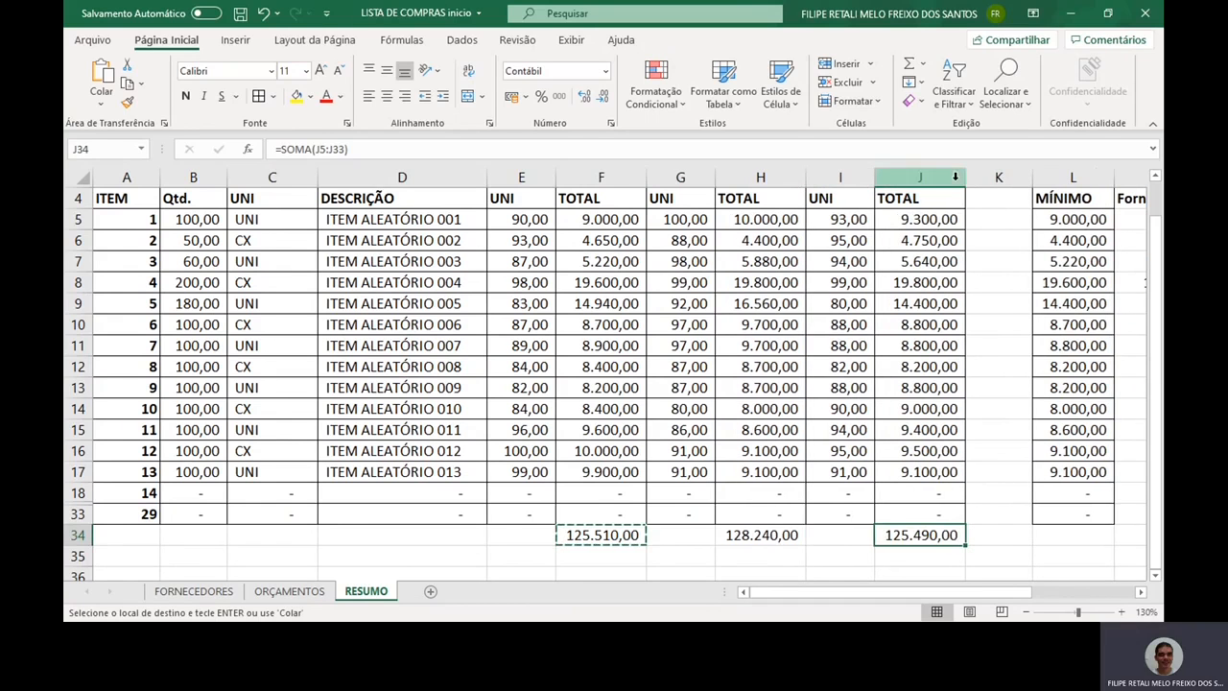
# Compare the full supplier totals in row 34 with the assigned totals in row 3 and the TOTAL COMPRA value in C2.
pyautogui.press('Left')
pyautogui.press('Left')
pyautogui.hotkey('ctrl', 'Up')
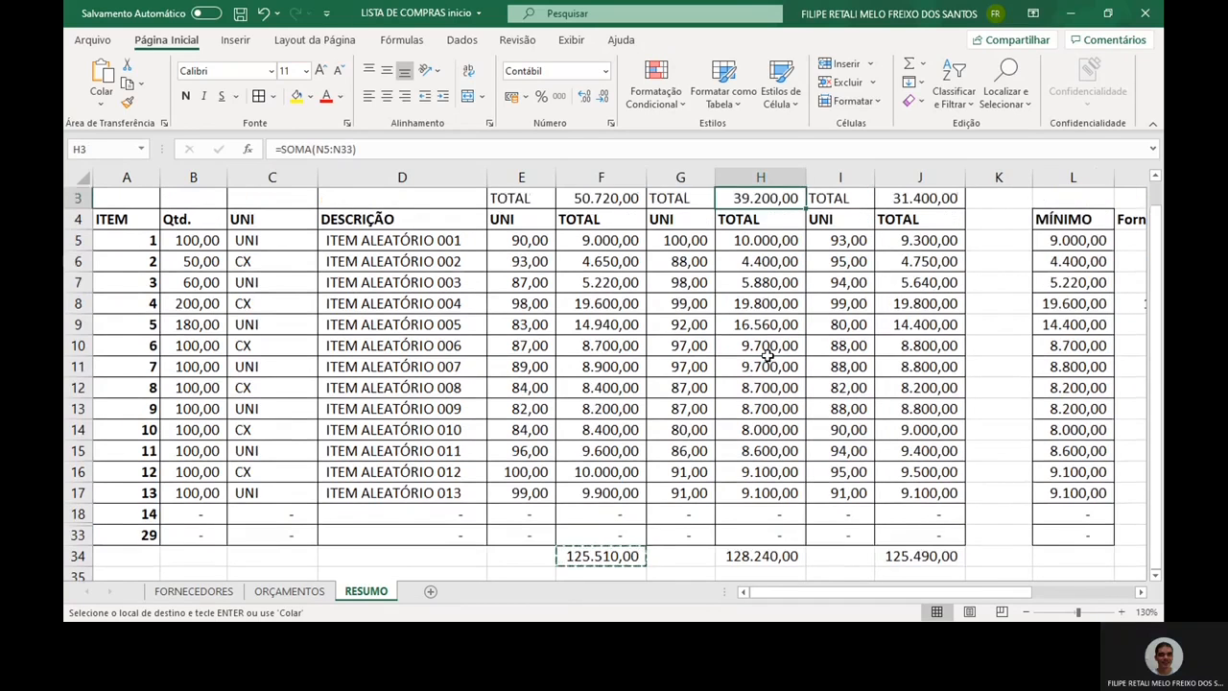
pyautogui.press('Escape')
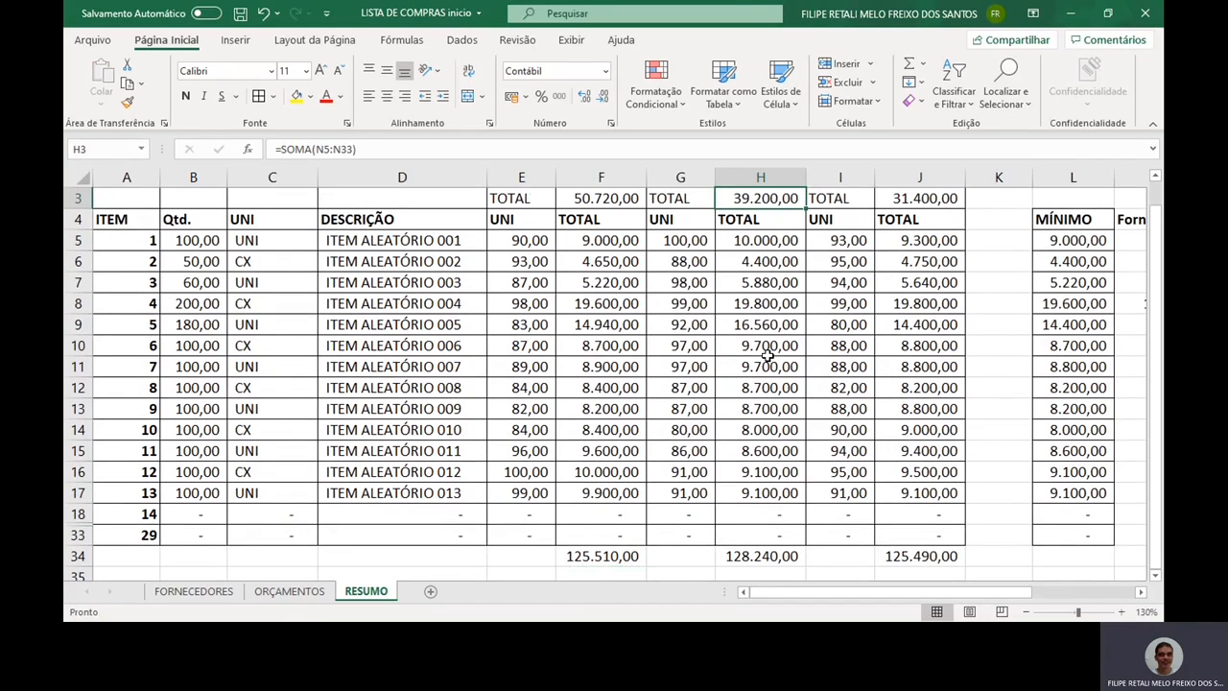
pyautogui.press('Up')
pyautogui.press('Left')
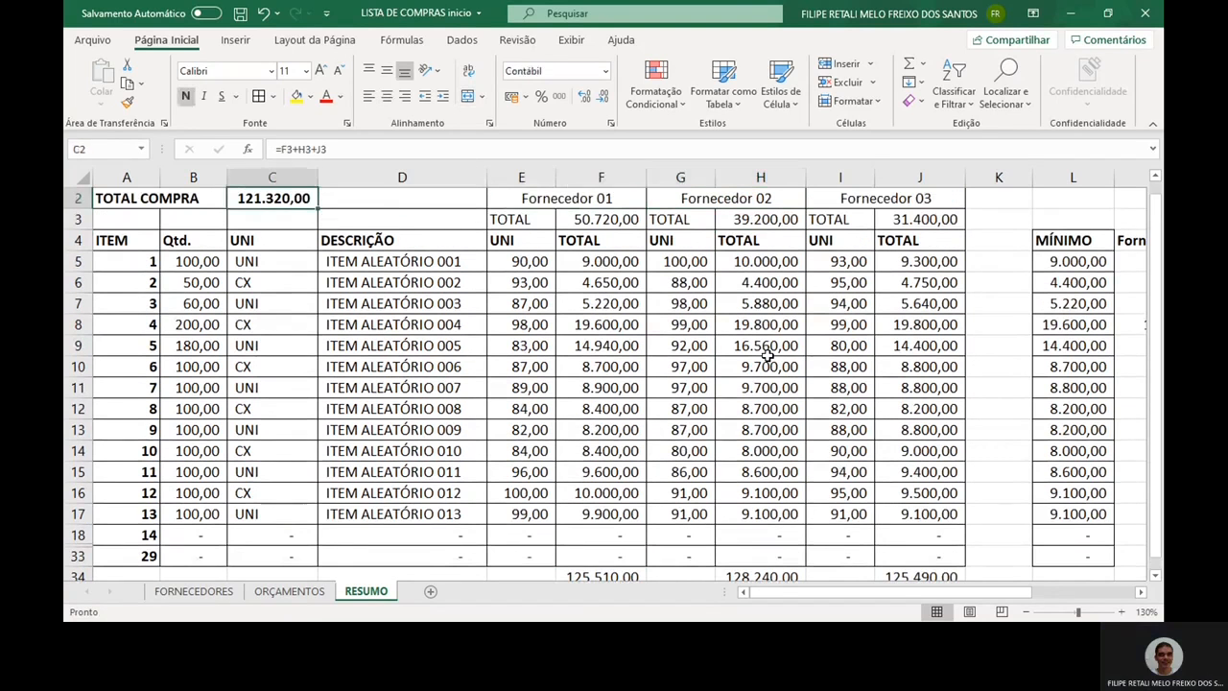
pyautogui.press('Down')
pyautogui.press('Right')
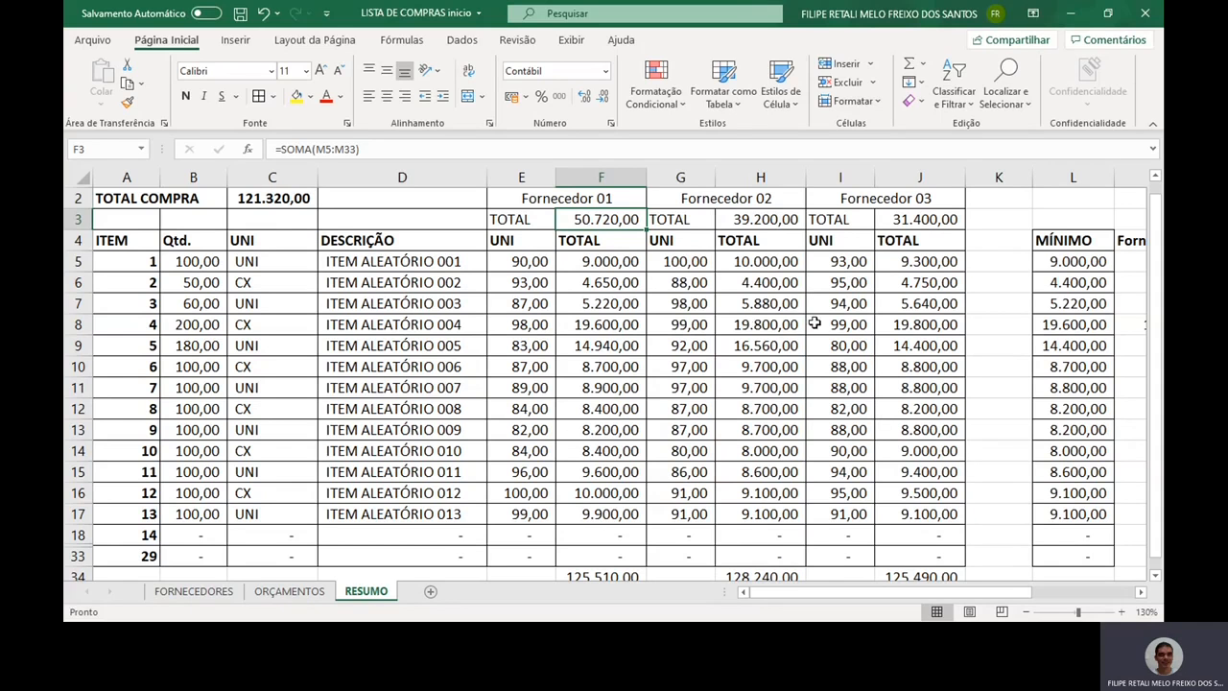
# Start a new conditional formatting rule for F5, the first supplier's first item total, using the type "Formatar apenas células que contenham".
pyautogui.click(637, 264)
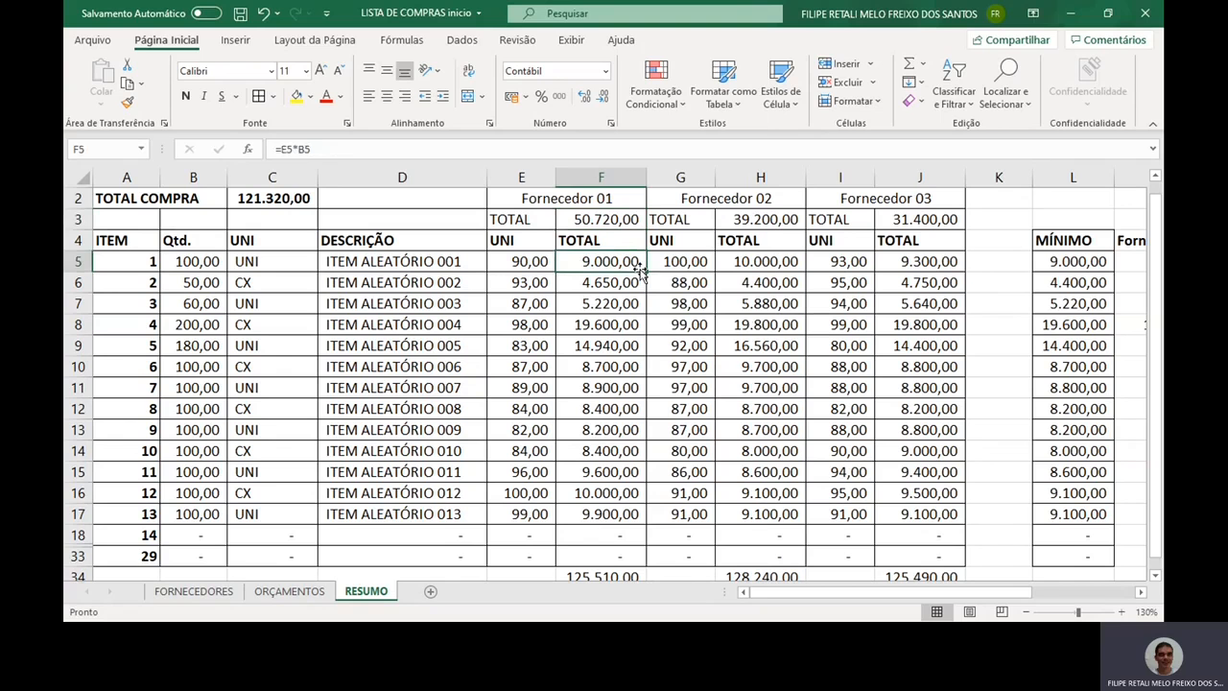
pyautogui.press('Up')
pyautogui.press('Up')
pyautogui.press('Up')
pyautogui.press('Up')
pyautogui.press('Down')
pyautogui.press('Down')
pyautogui.press('Down')
pyautogui.press('Down')
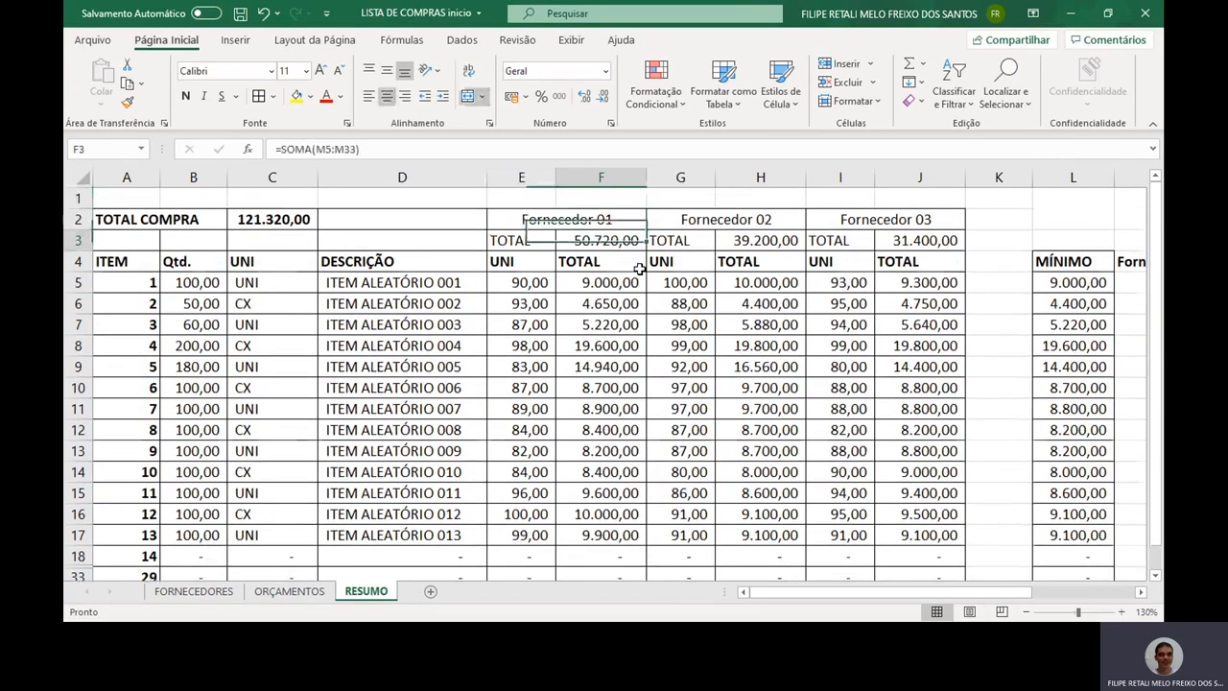
pyautogui.press('Down')
pyautogui.press('Down')
pyautogui.press('Up')
pyautogui.press('Up')
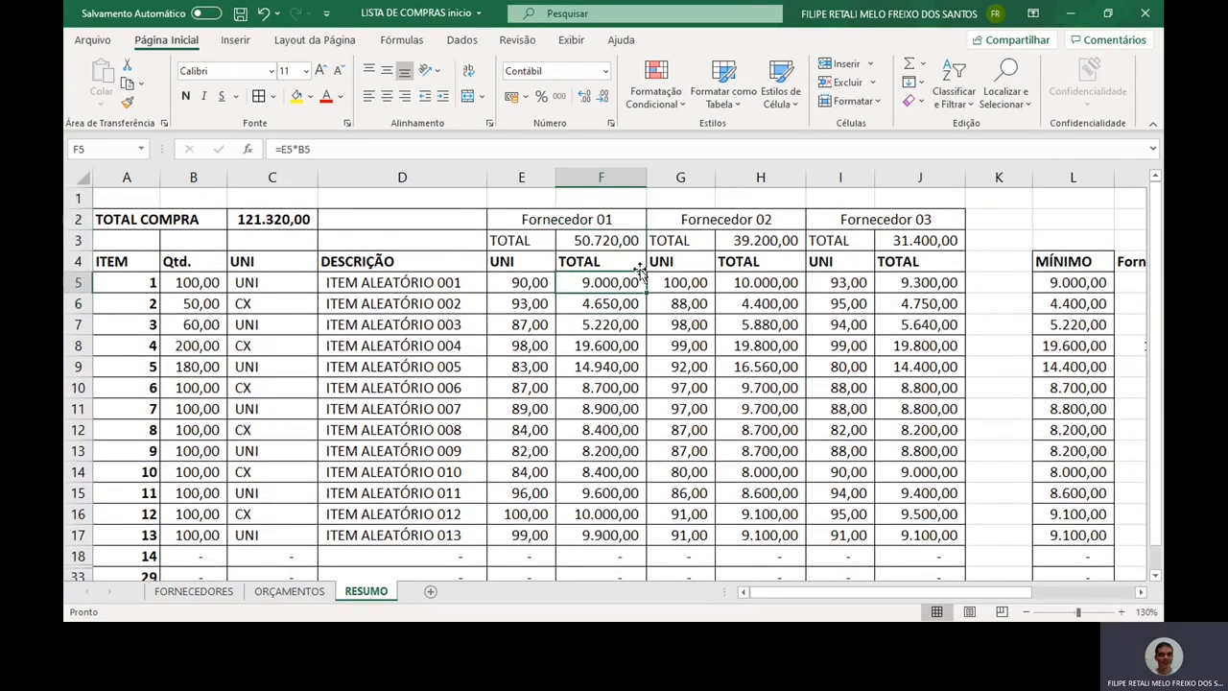
pyautogui.click(675, 111)
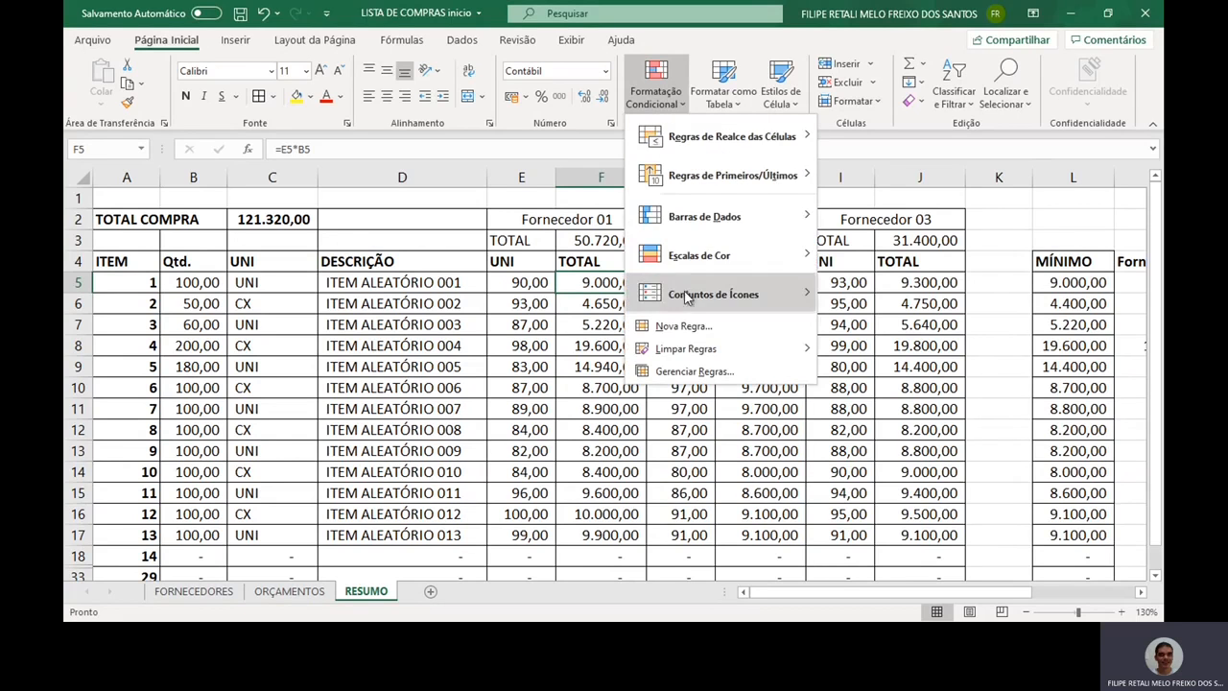
pyautogui.click(683, 326)
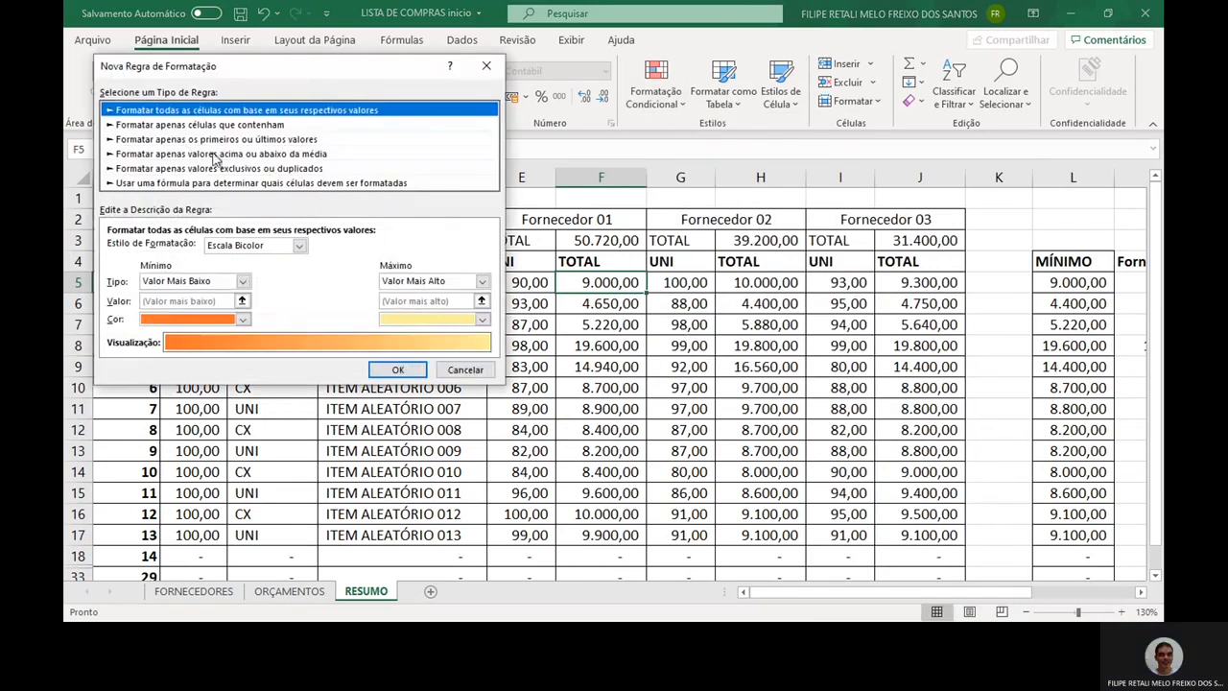
pyautogui.moveTo(161, 71); pyautogui.dragTo(186, 96)
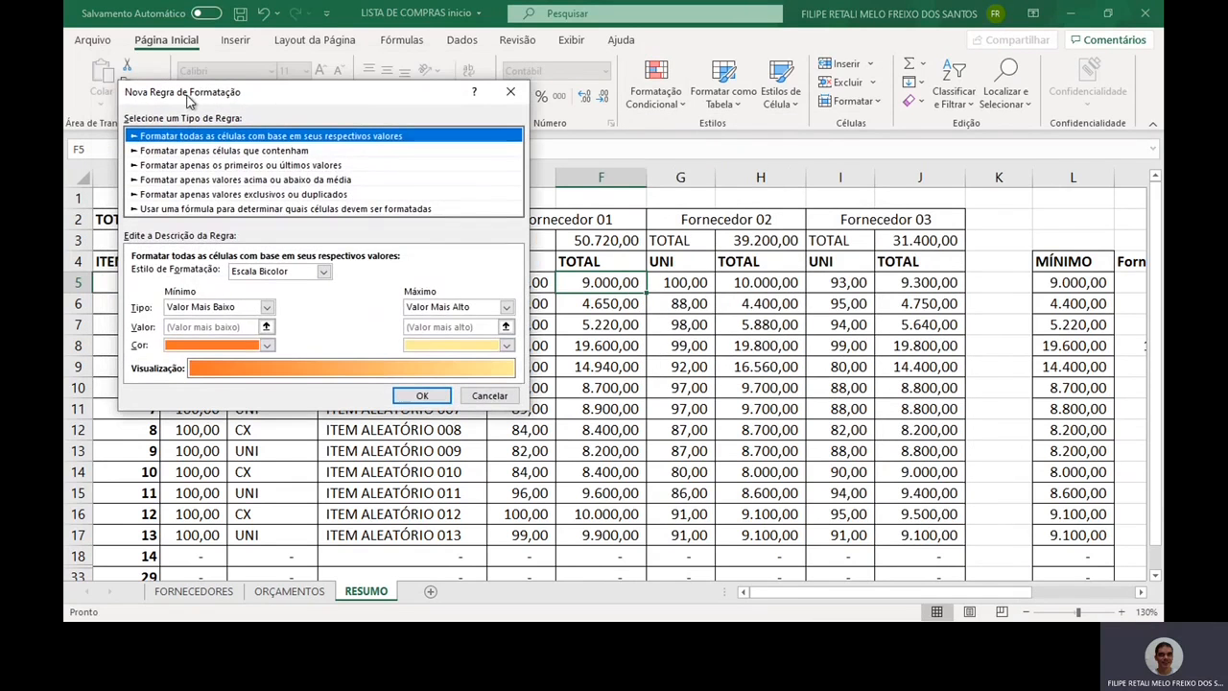
pyautogui.click(167, 154)
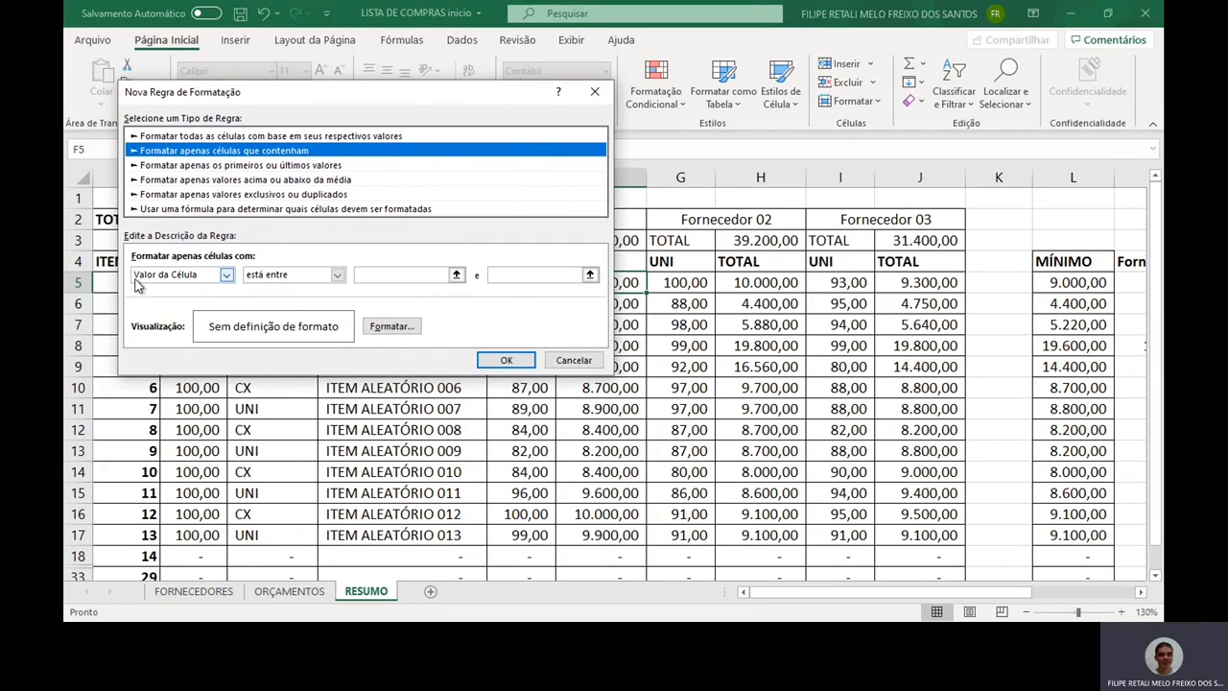
# Set the rule condition to a cell value "é igual a" =$L5, the row's MÍNIMO value with a relative row reference.
pyautogui.click(338, 276)
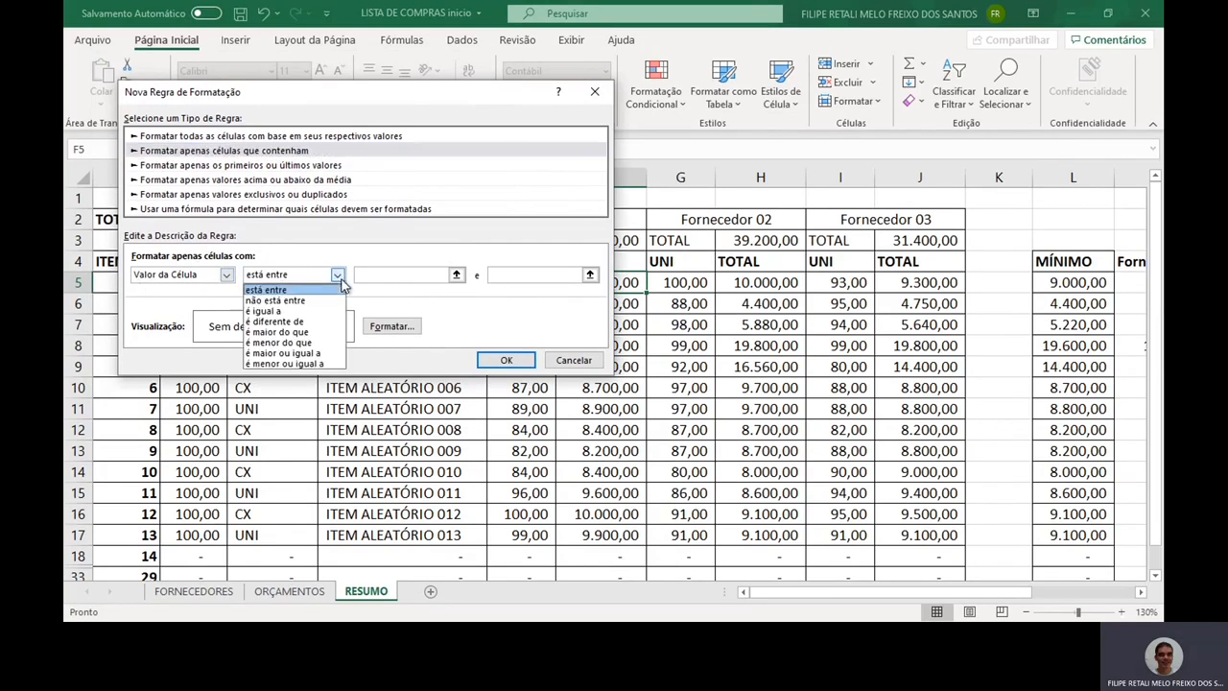
pyautogui.click(293, 305)
pyautogui.click(494, 276)
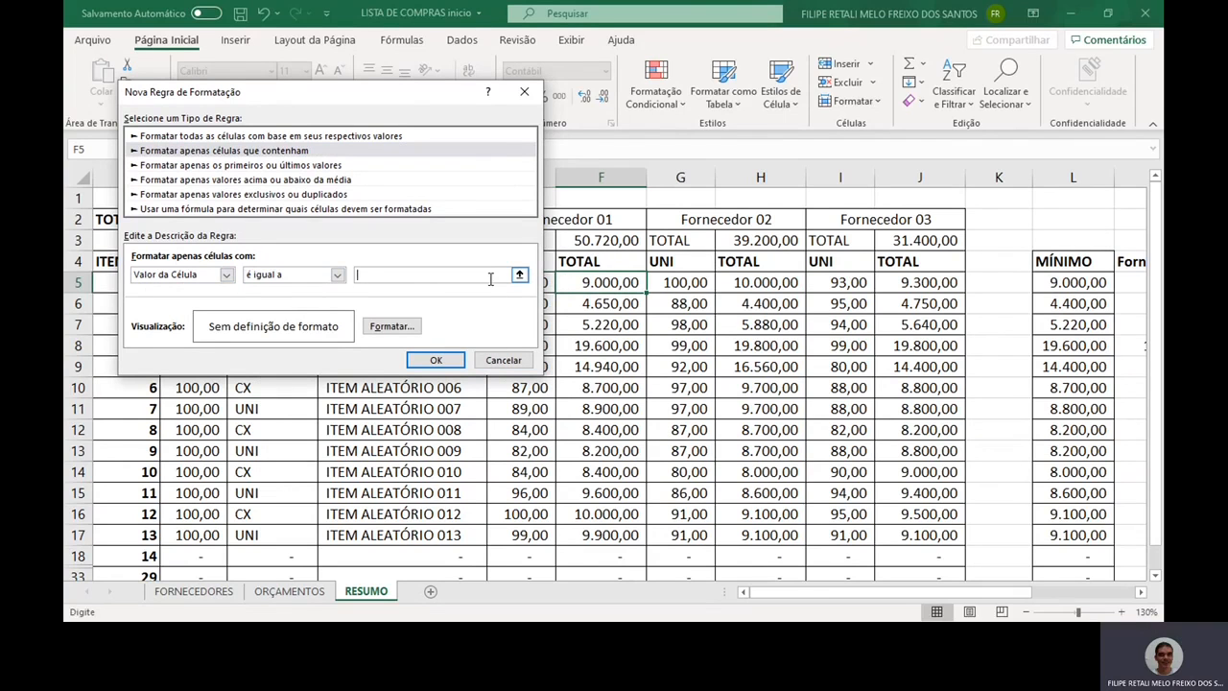
pyautogui.click(1096, 282)
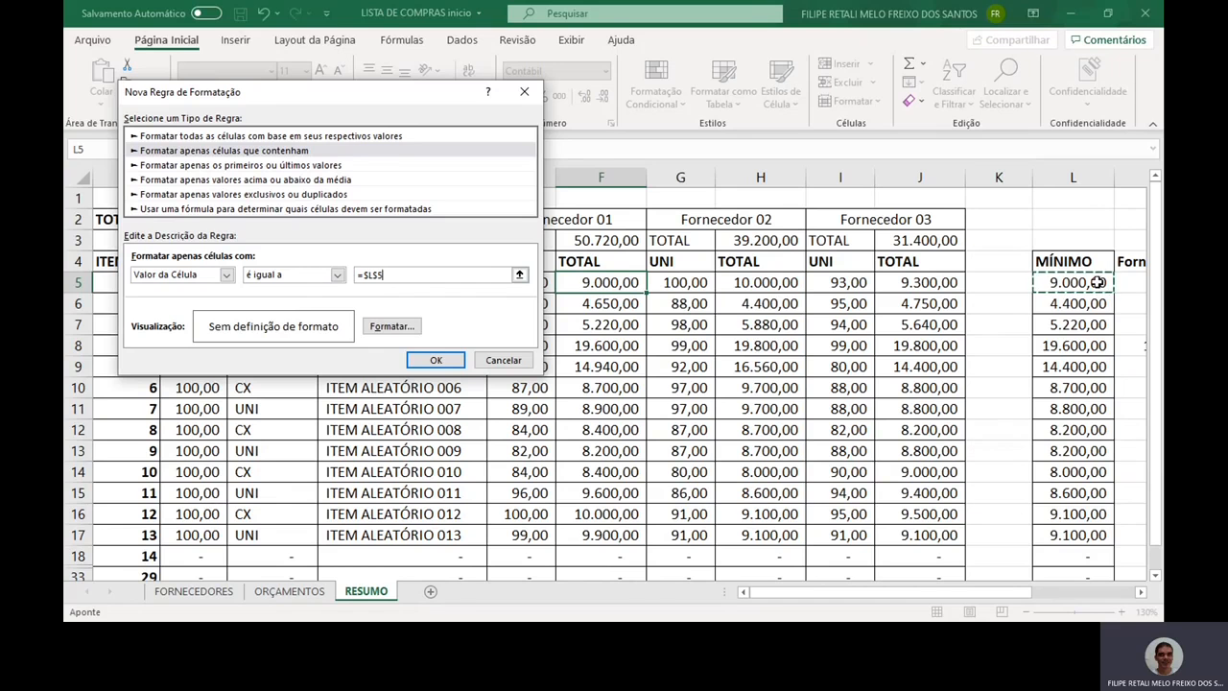
pyautogui.click(374, 276)
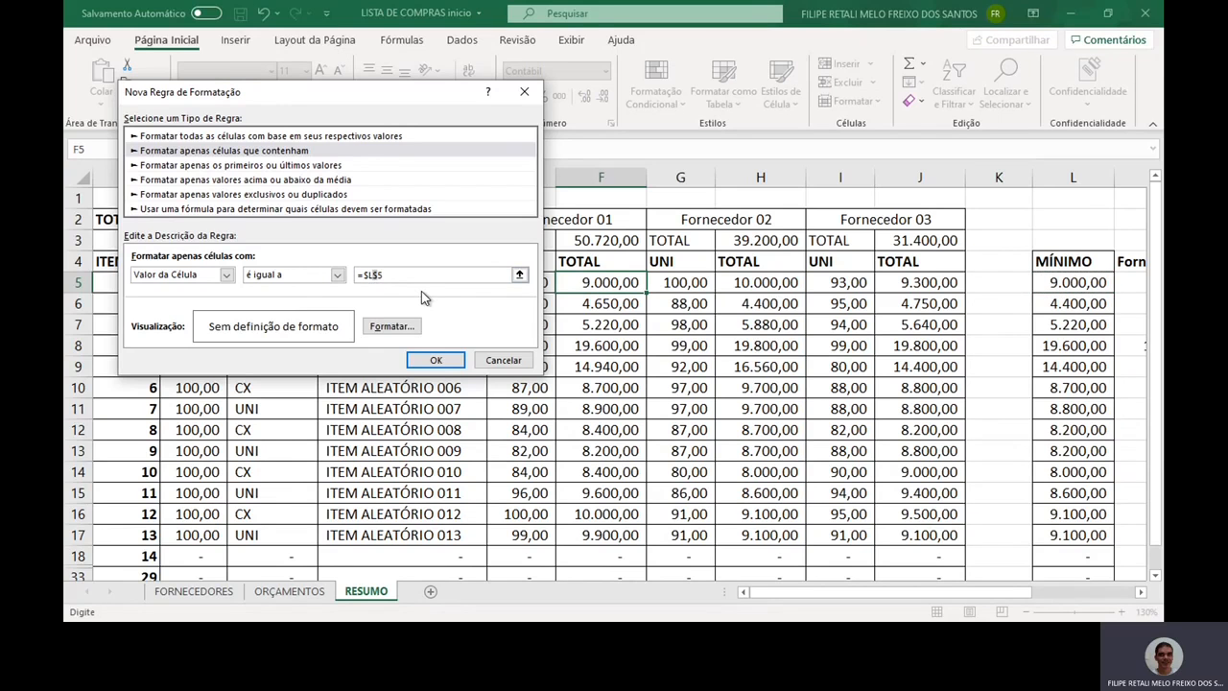
pyautogui.press('BackSpace')
# Give the rule a bold (Negrito) font and a light green fill, and apply it to F5.
pyautogui.click(391, 328)
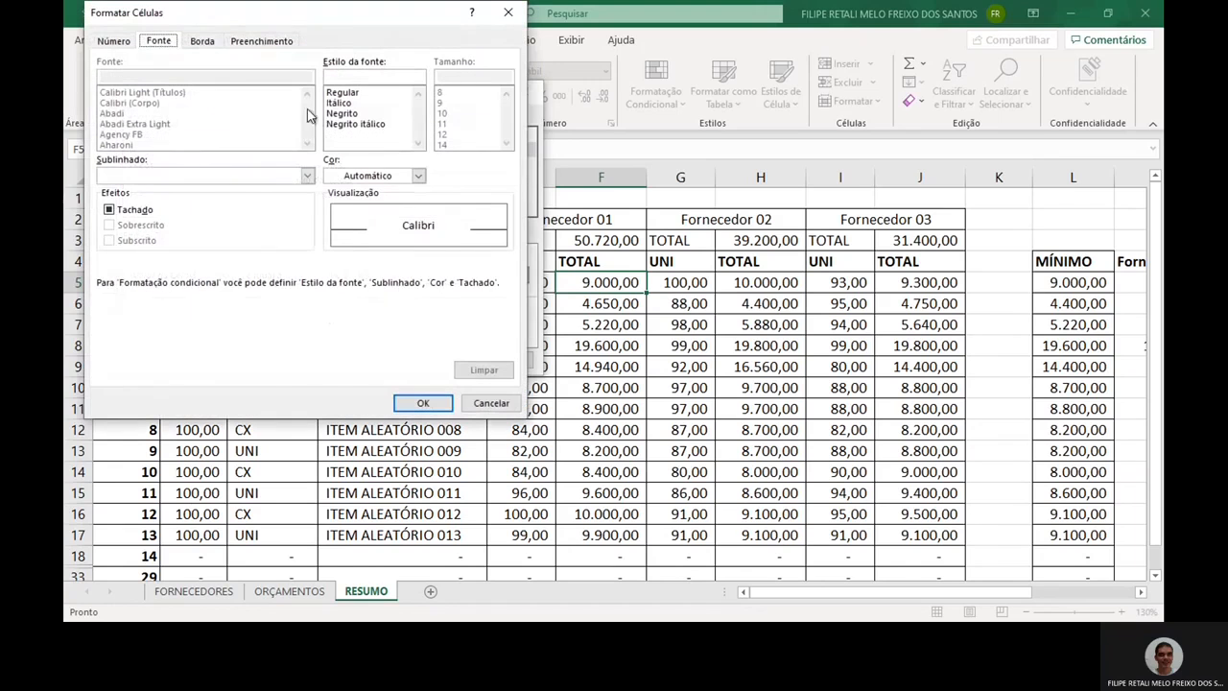
pyautogui.click(339, 115)
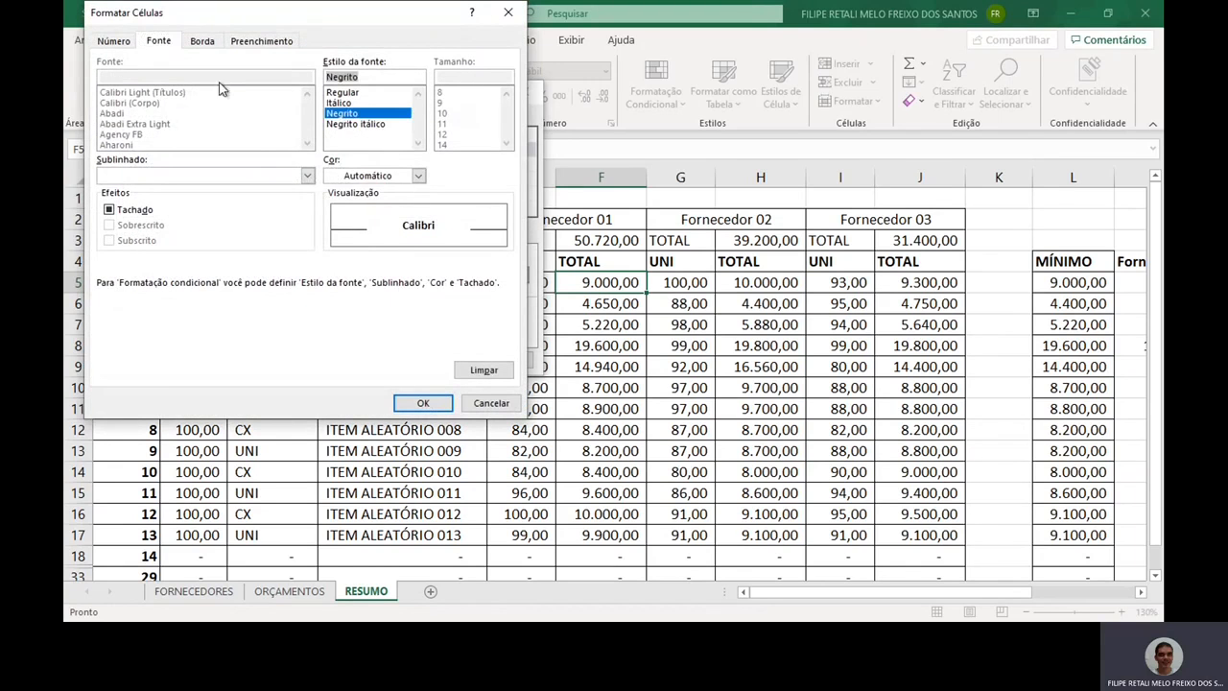
pyautogui.click(260, 42)
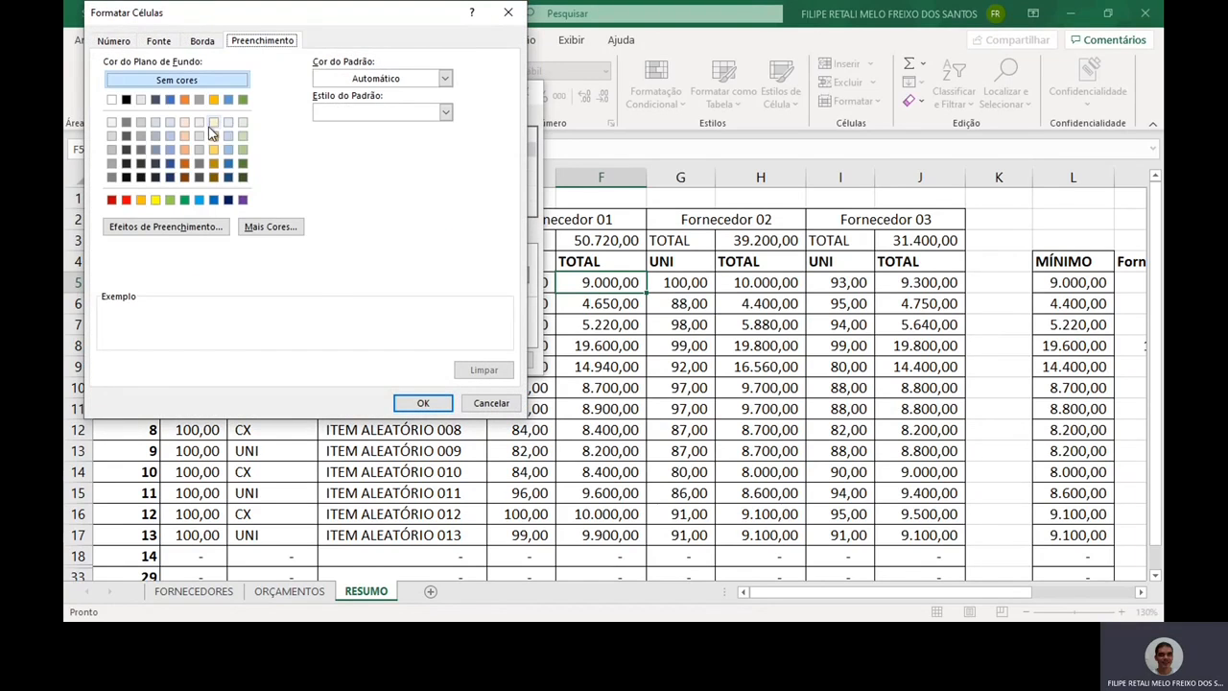
pyautogui.click(242, 123)
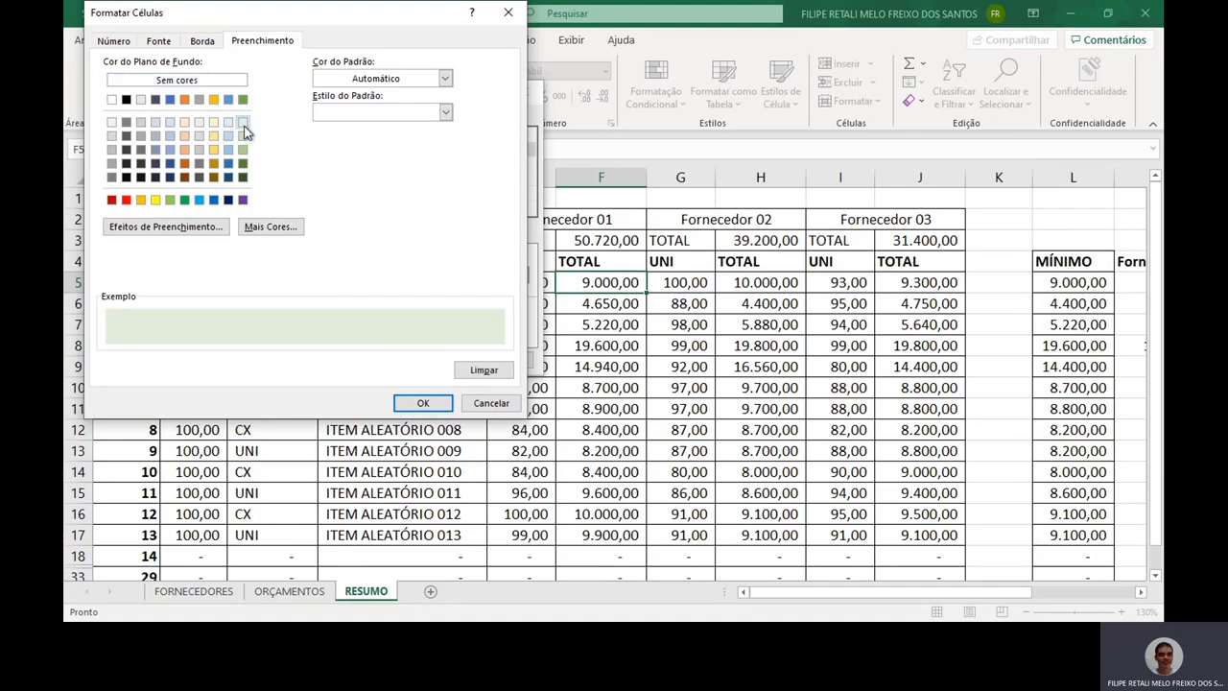
pyautogui.click(413, 401)
pyautogui.click(426, 361)
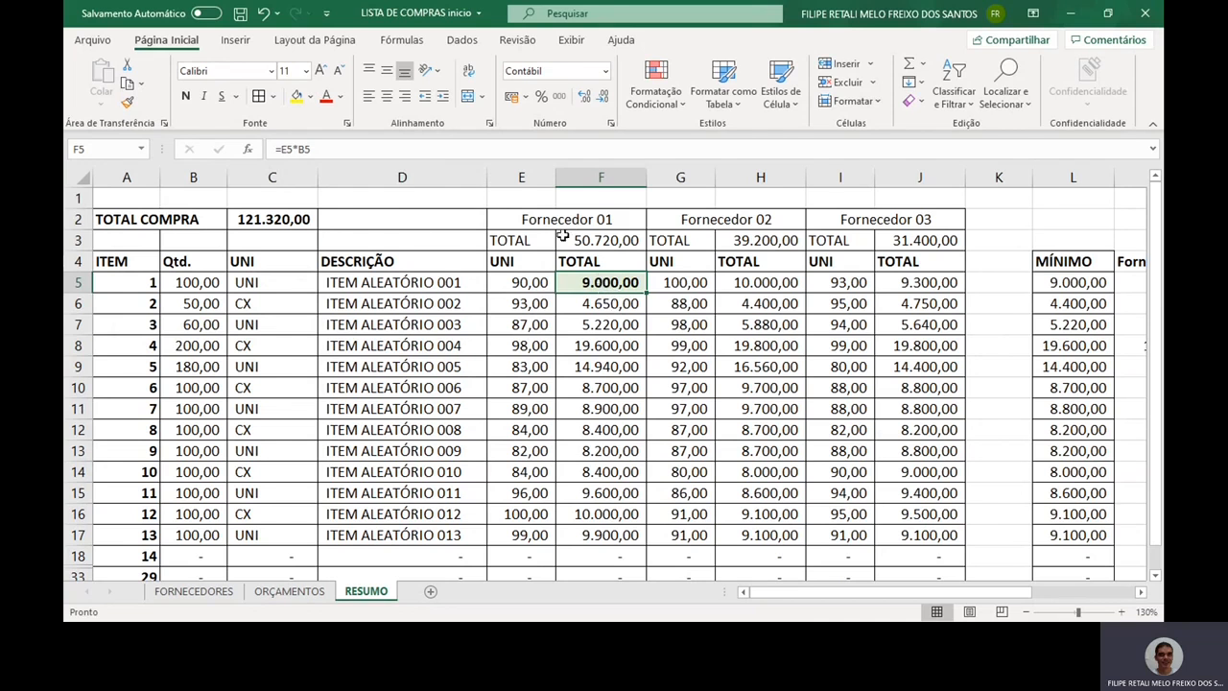
# Copy F5 and paste only its formatting onto the first supplier's remaining item totals in F6:F33.
pyautogui.hotkey('ctrl', 'c')
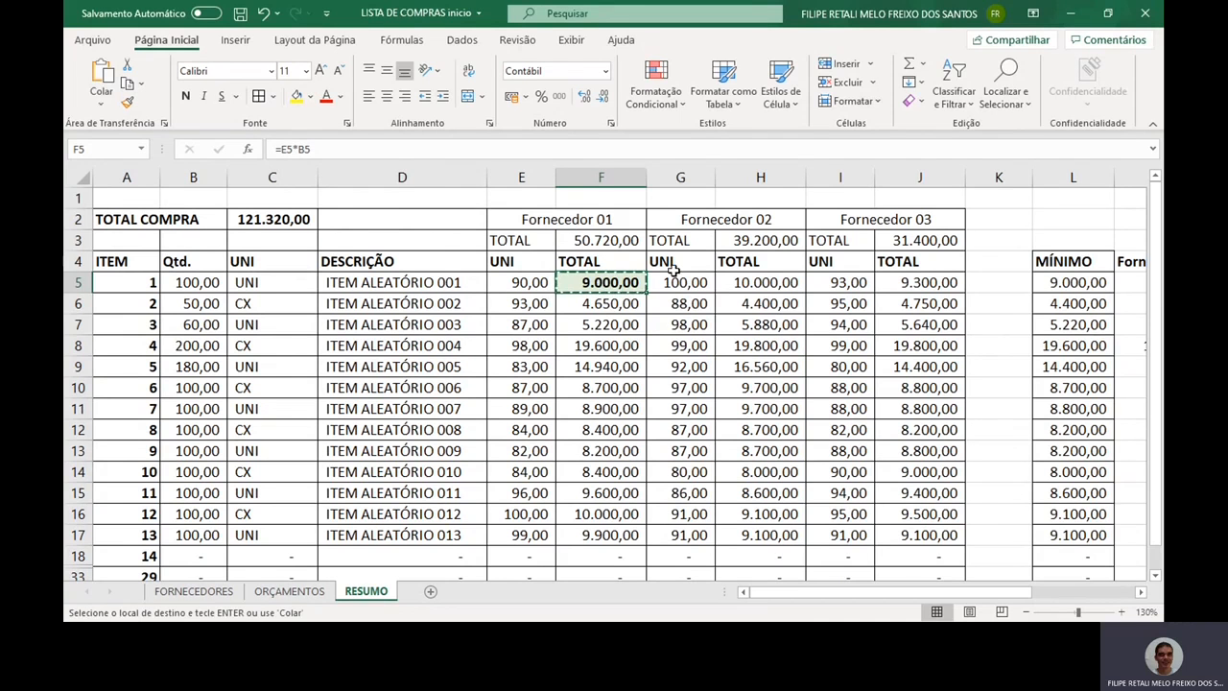
pyautogui.click(102, 105)
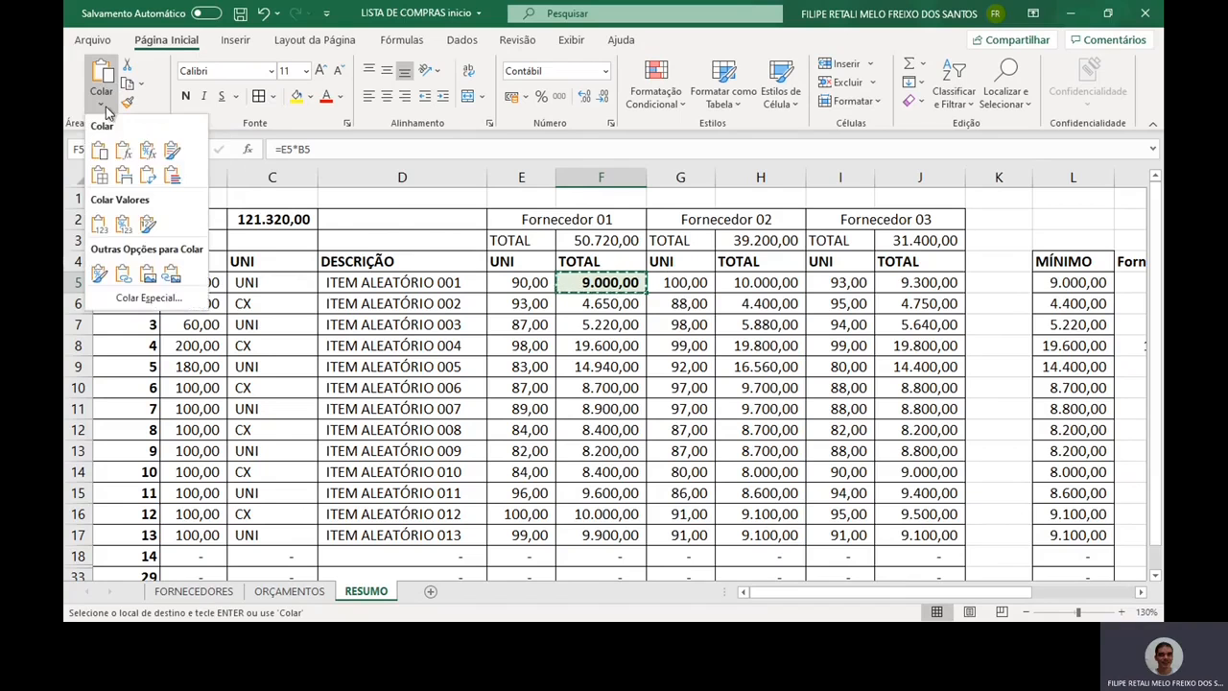
pyautogui.click(102, 105)
pyautogui.press('Down')
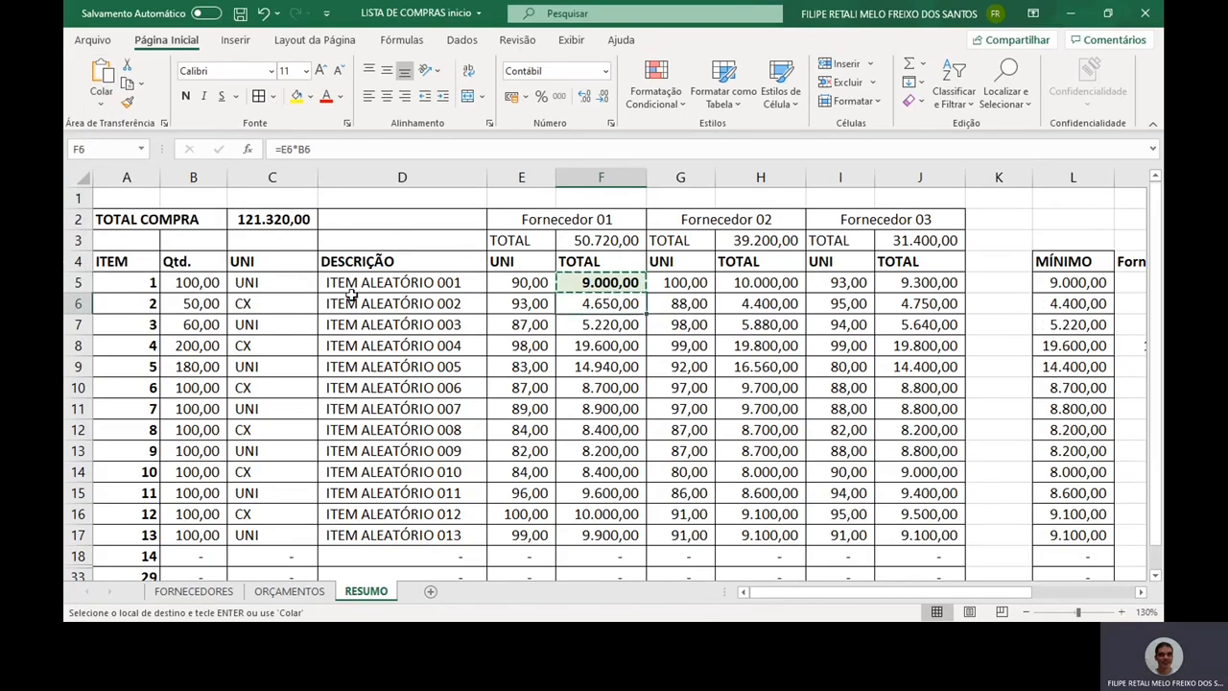
pyautogui.hotkey('ctrl', 'shift', 'Down')
pyautogui.hotkey('ctrl', 'shift', 'Down')
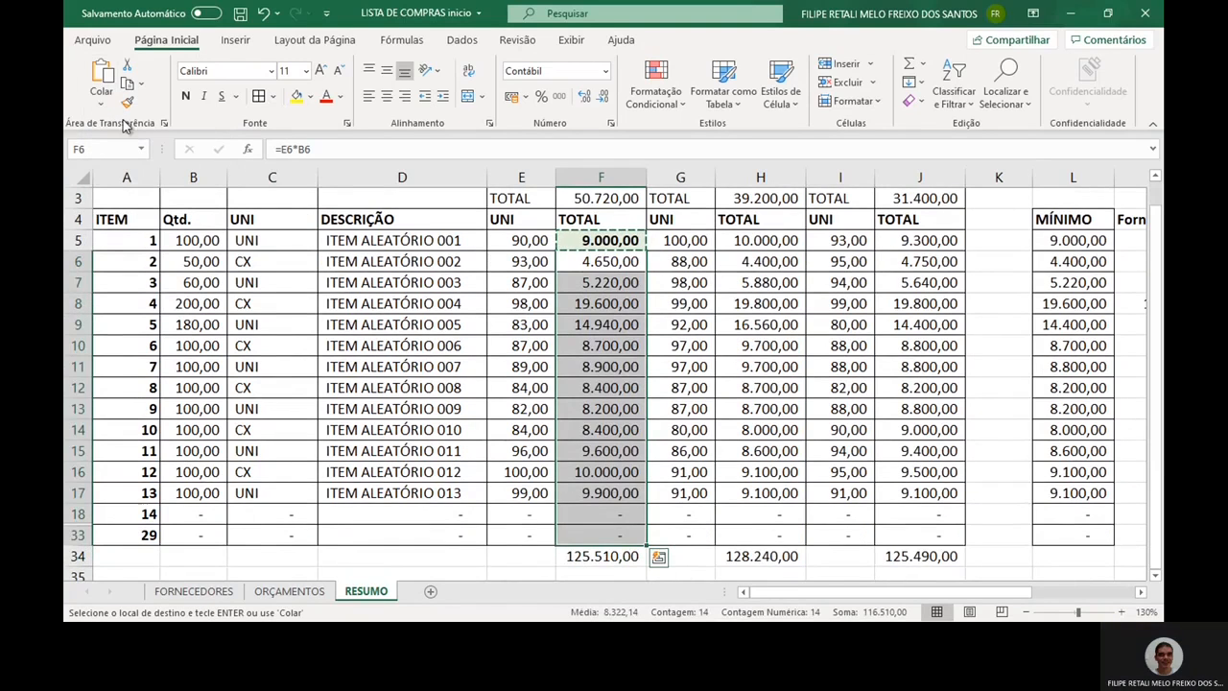
pyautogui.click(102, 105)
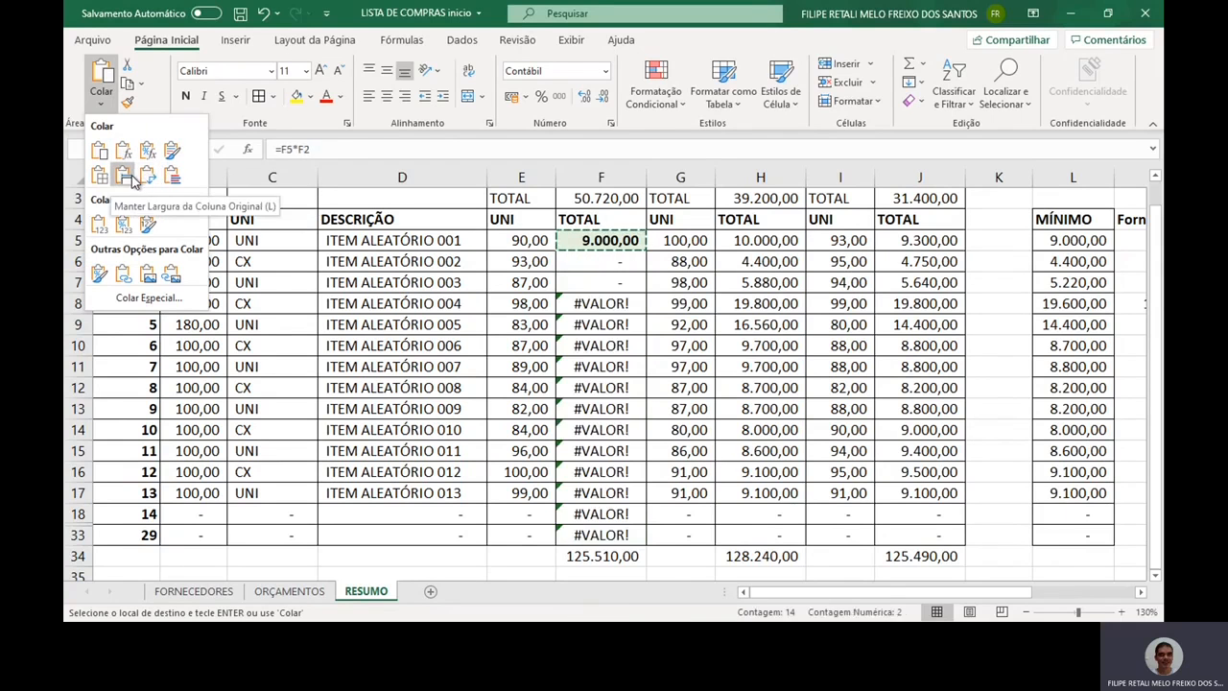
pyautogui.click(99, 274)
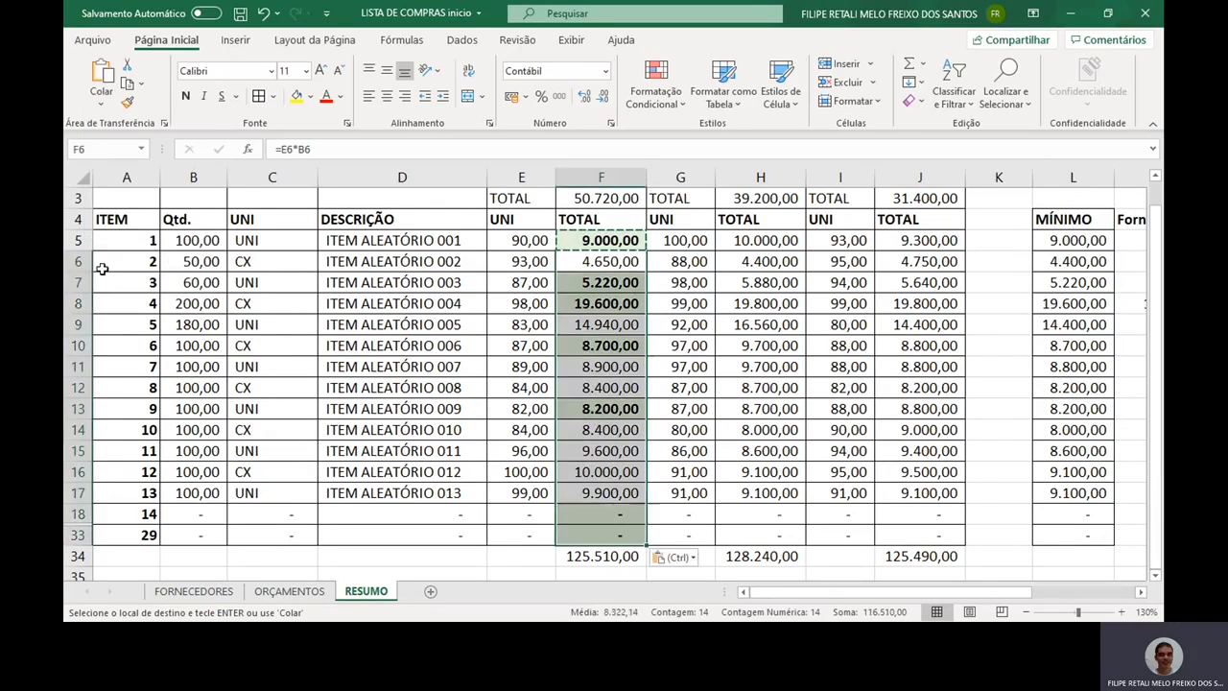
# Check which item totals in the first supplier's TOTAL column are highlighted by the conditional format.
pyautogui.click(592, 402)
pyautogui.press('Down')
pyautogui.press('Down')
pyautogui.press('Down')
pyautogui.press('Down')
pyautogui.press('Down')
pyautogui.press('Down')
pyautogui.press('Down')
pyautogui.press('Down')
pyautogui.press('Down')
pyautogui.press('Down')
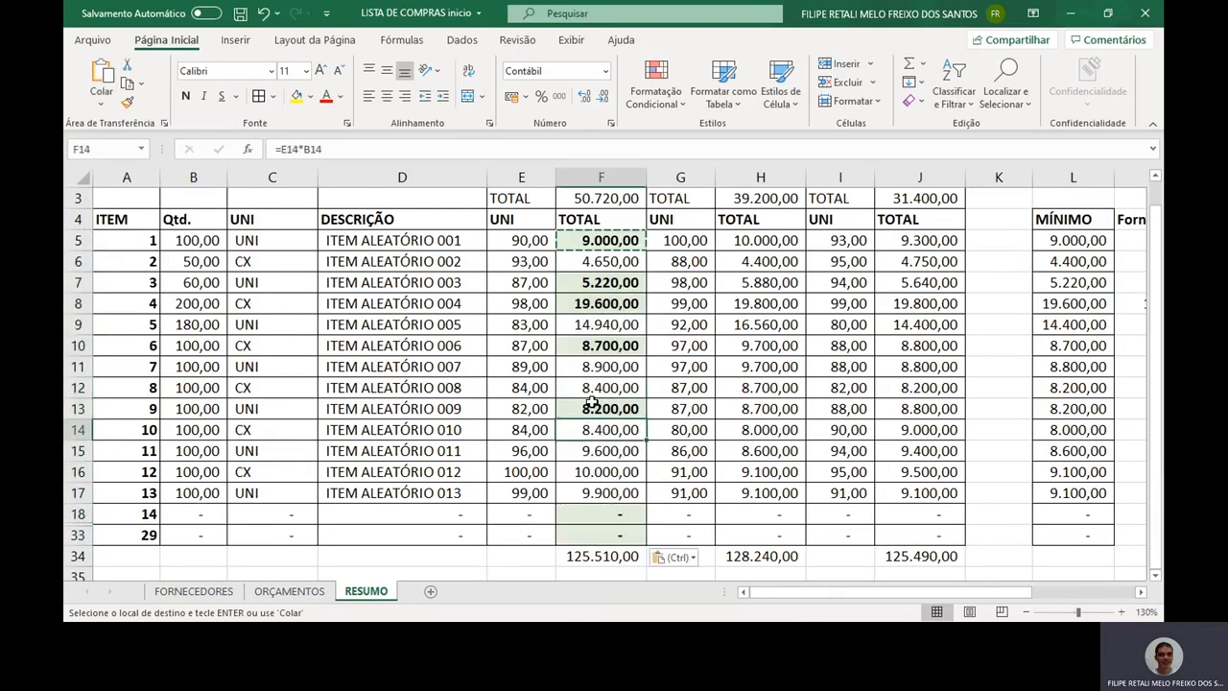
pyautogui.press('Up')
pyautogui.press('Up')
pyautogui.press('Up')
pyautogui.press('Up')
pyautogui.press('Up')
pyautogui.press('Up')
pyautogui.press('Up')
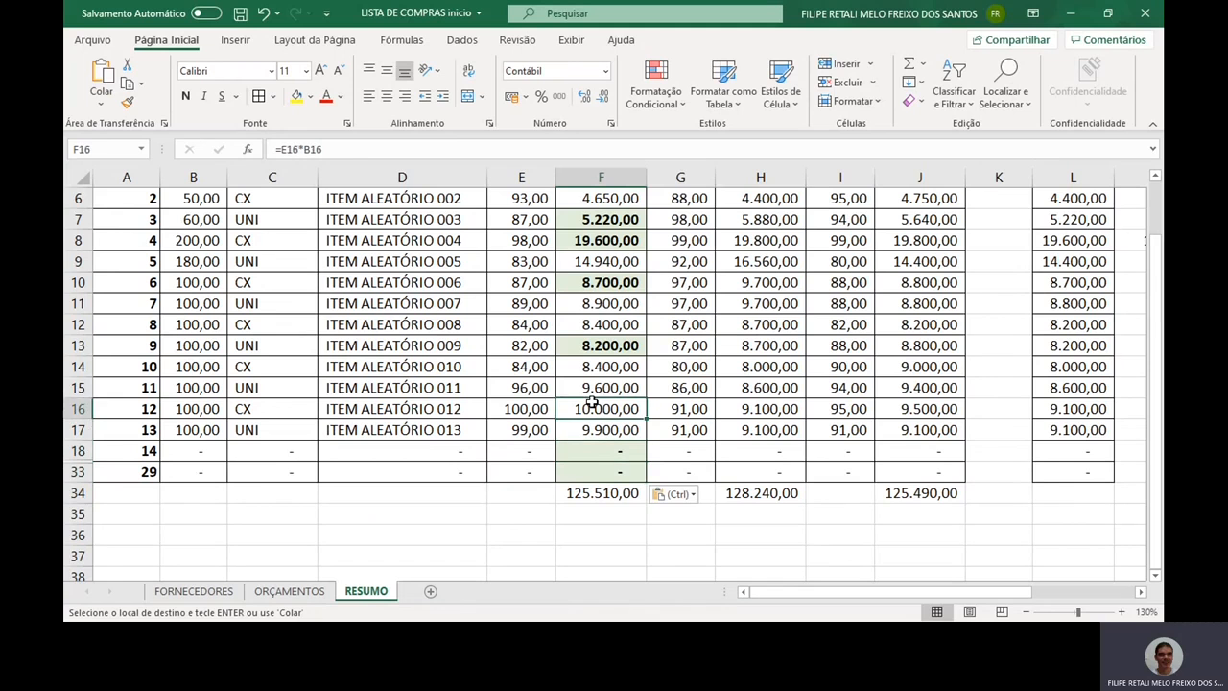
pyautogui.press('Up')
pyautogui.press('Up')
pyautogui.press('Up')
pyautogui.press('Up')
pyautogui.press('Up')
pyautogui.press('Up')
pyautogui.press('Up')
pyautogui.press('Up')
pyautogui.press('Up')
pyautogui.press('Up')
pyautogui.press('Up')
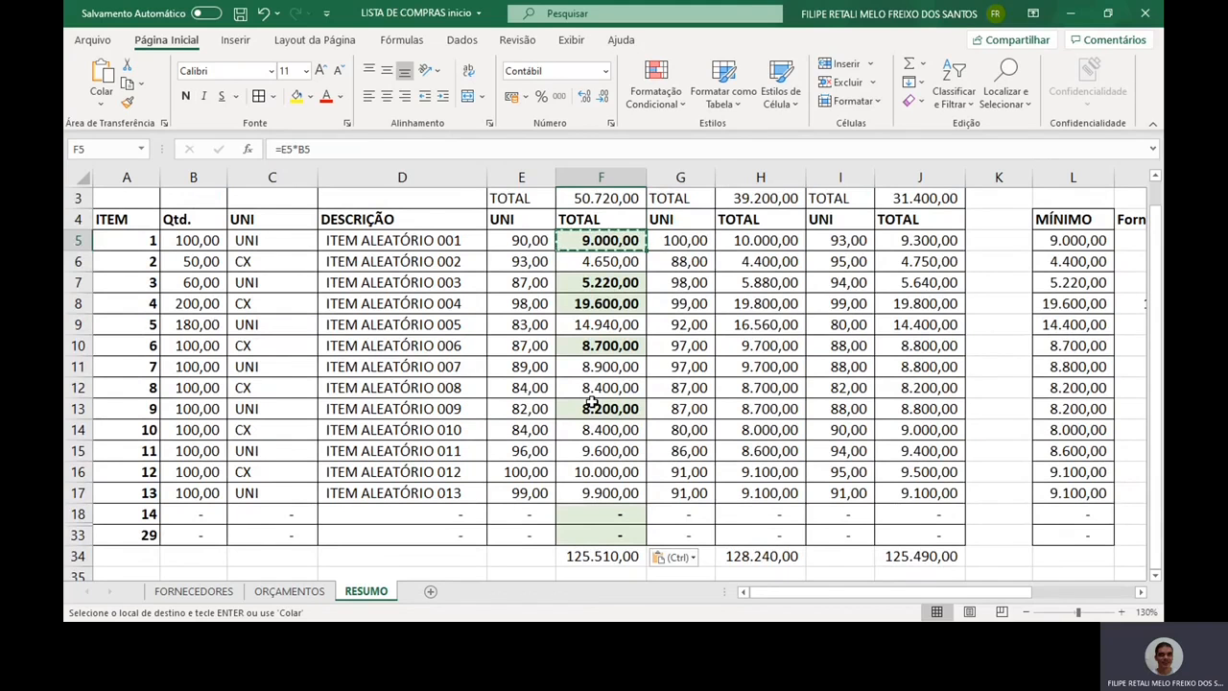
# Paste only the copied F5 formatting onto the second supplier's totals in H5:H34.
pyautogui.press('Right')
pyautogui.press('Right')
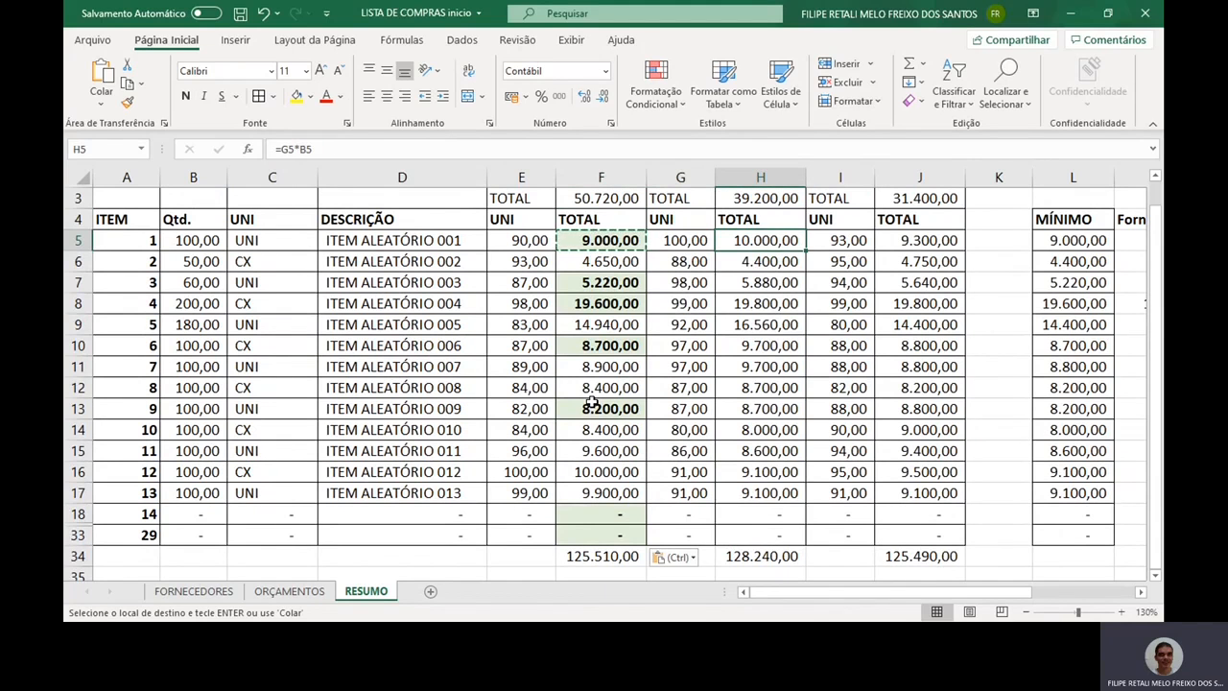
pyautogui.hotkey('ctrl', 'shift', 'Down')
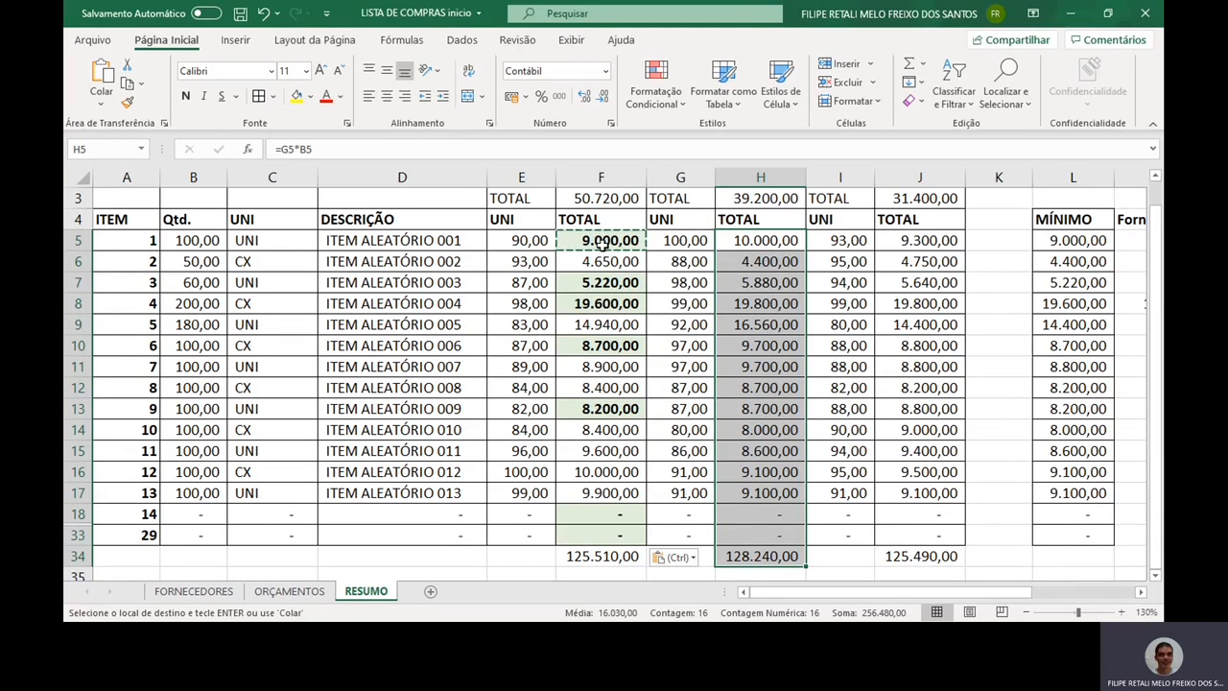
pyautogui.click(100, 99)
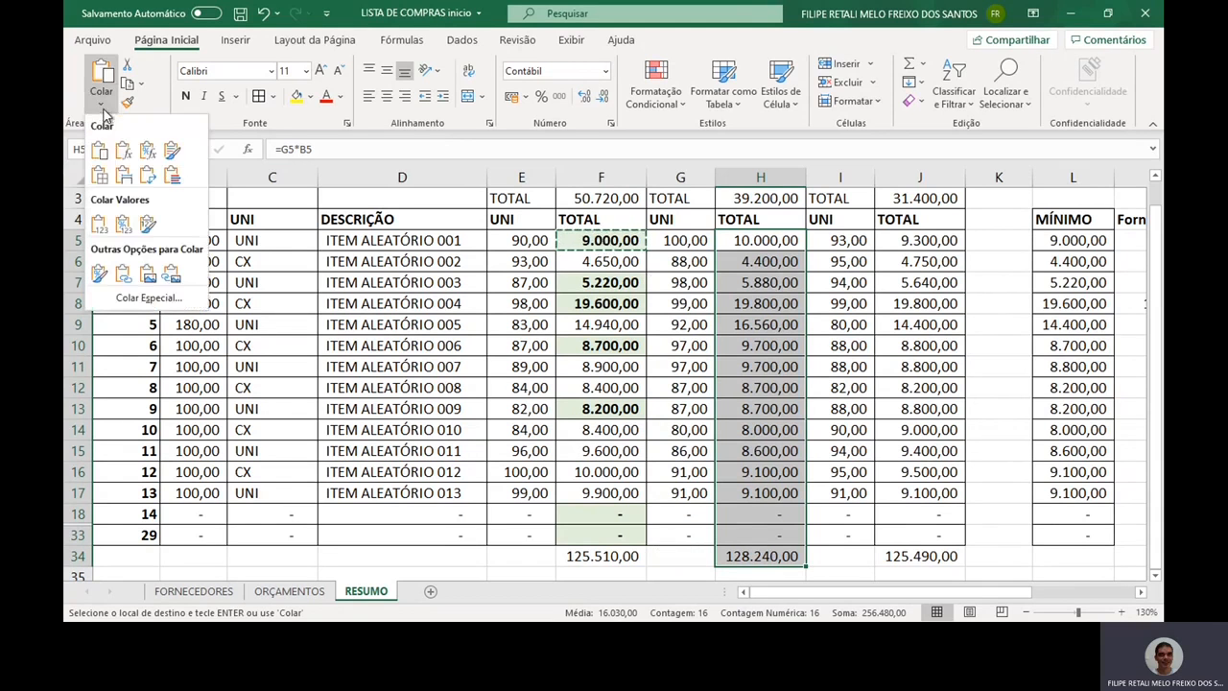
pyautogui.click(96, 272)
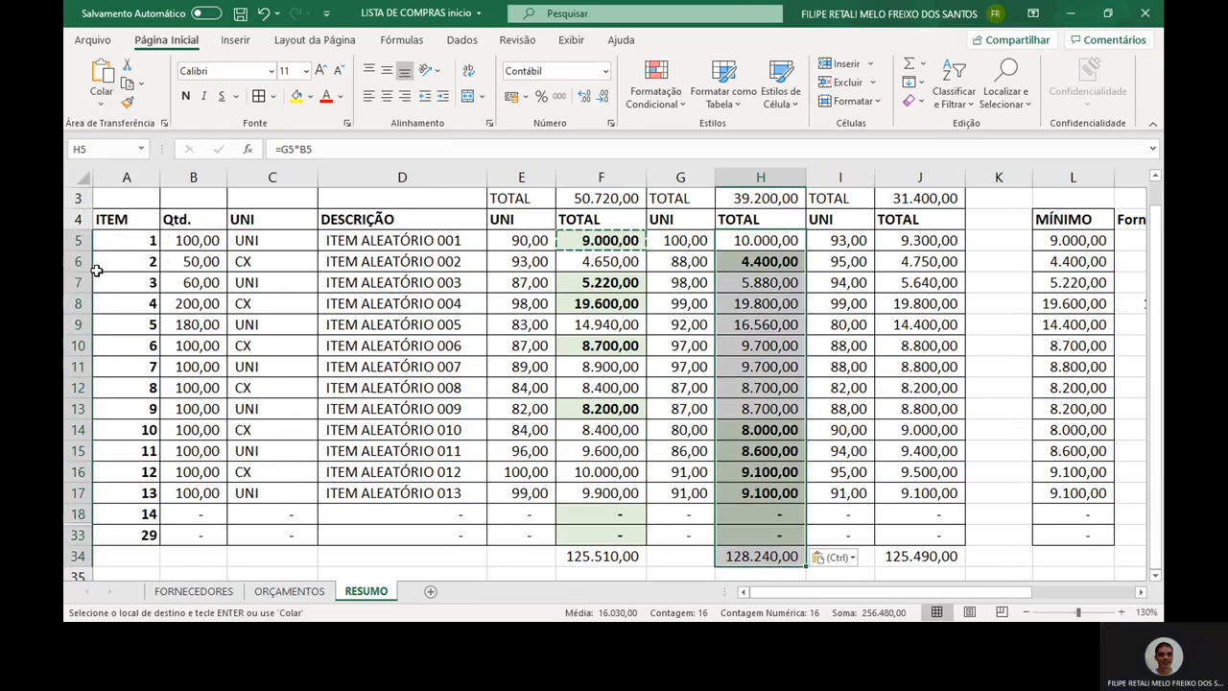
# Apply F5's formatting to the third supplier's item totals in J5:J33 with the Format Painter.
pyautogui.click(919, 242)
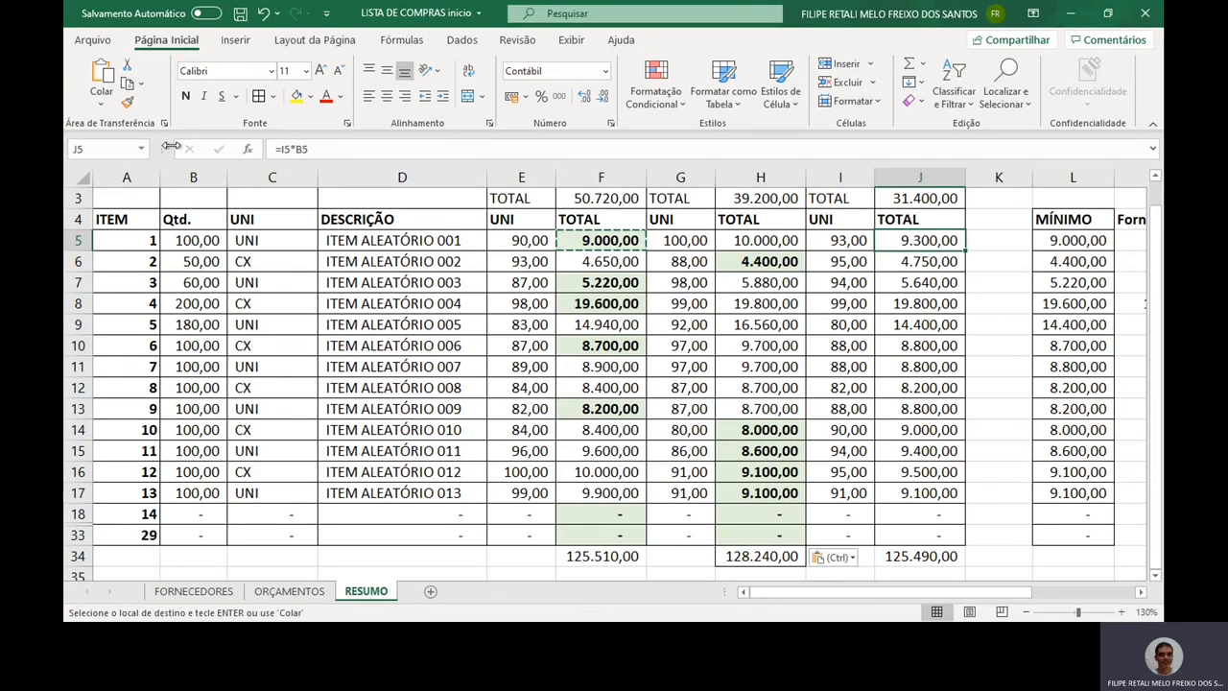
pyautogui.press('Escape')
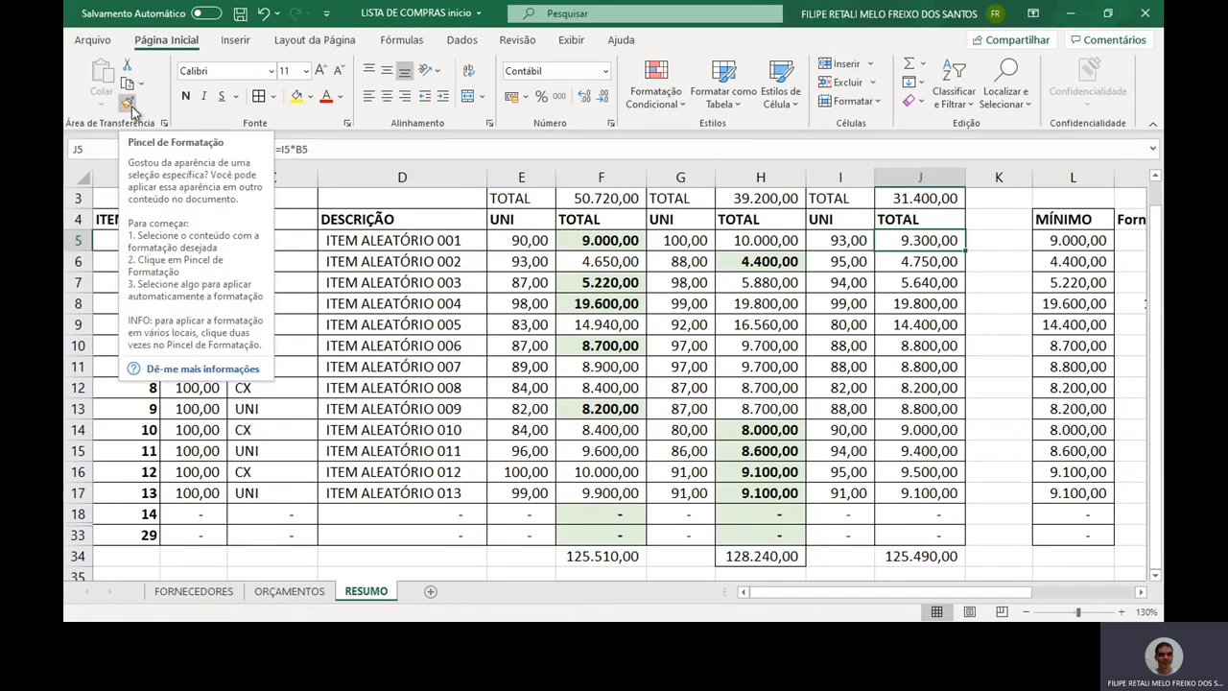
pyautogui.click(623, 243)
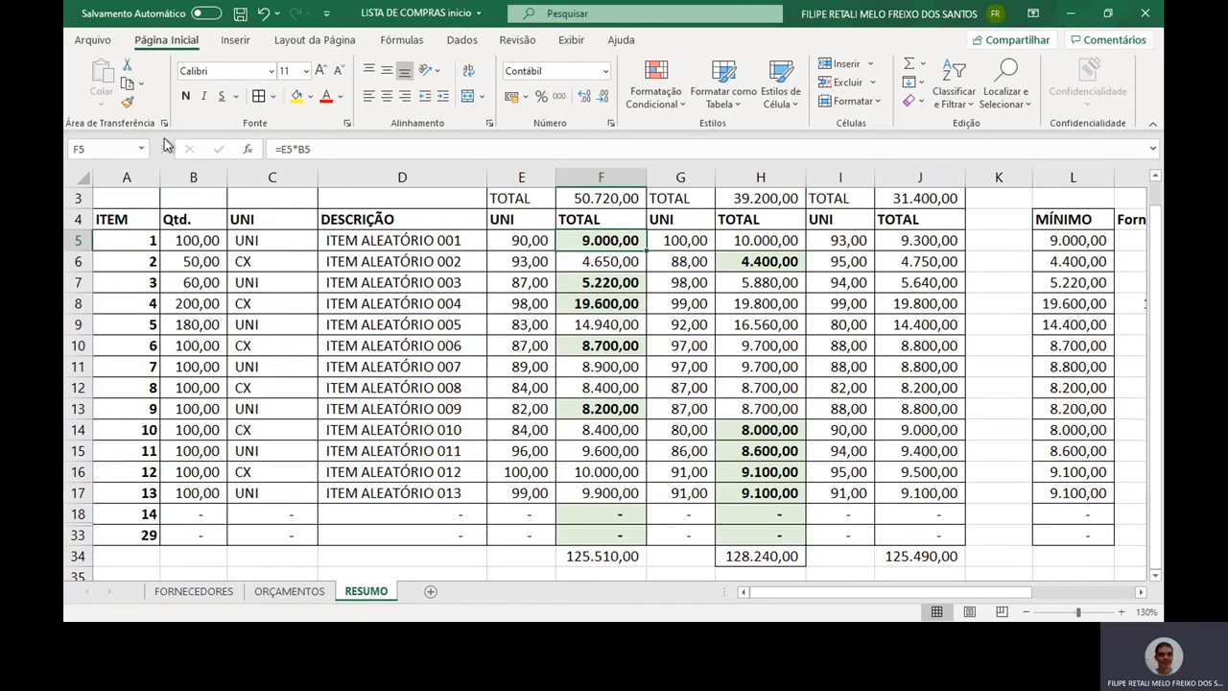
pyautogui.click(129, 102)
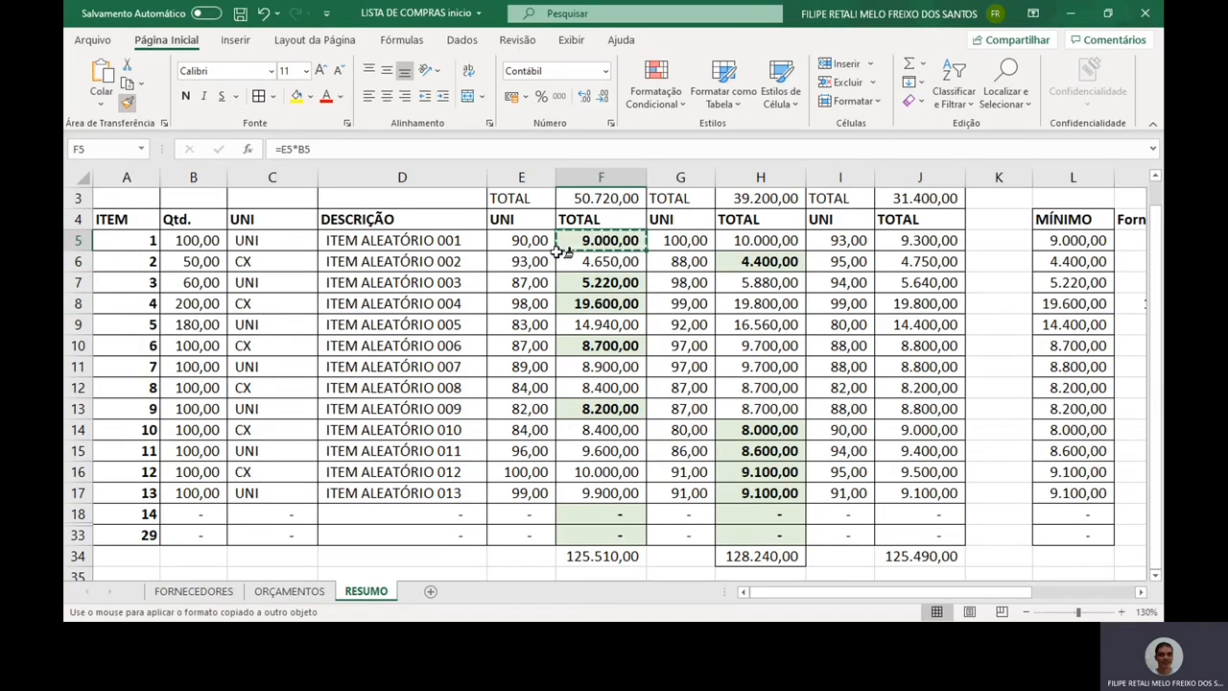
pyautogui.click(934, 244)
pyautogui.moveTo(940, 366); pyautogui.dragTo(933, 535)
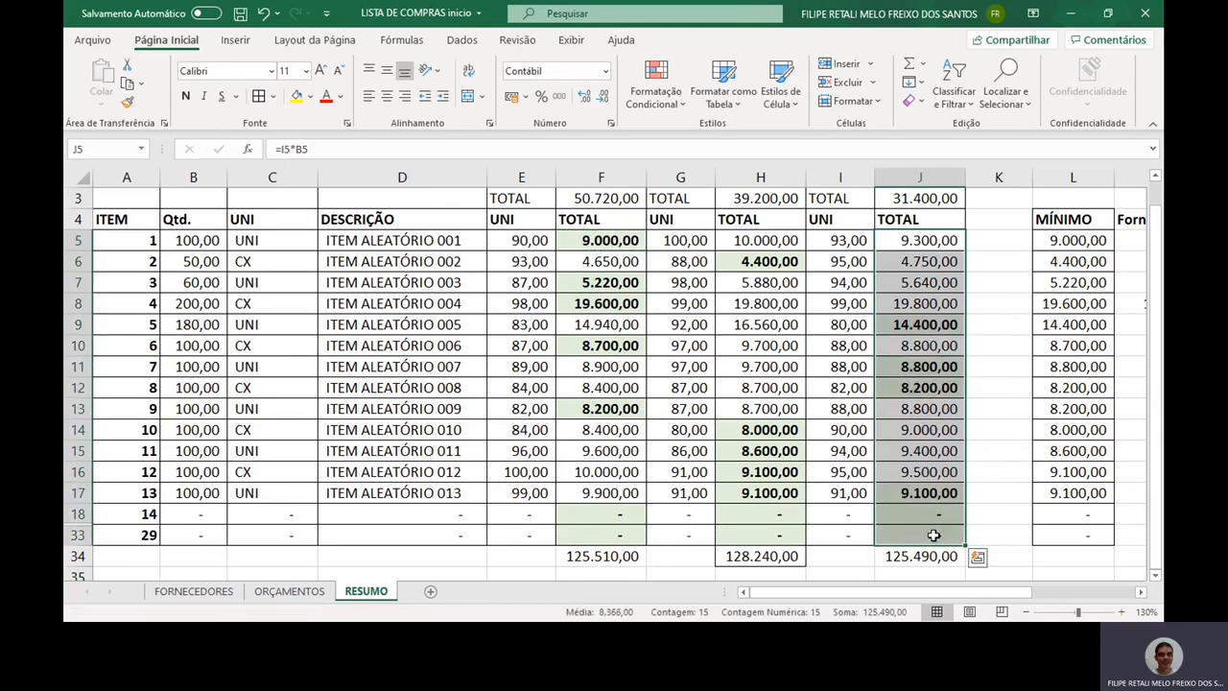
pyautogui.click(912, 410)
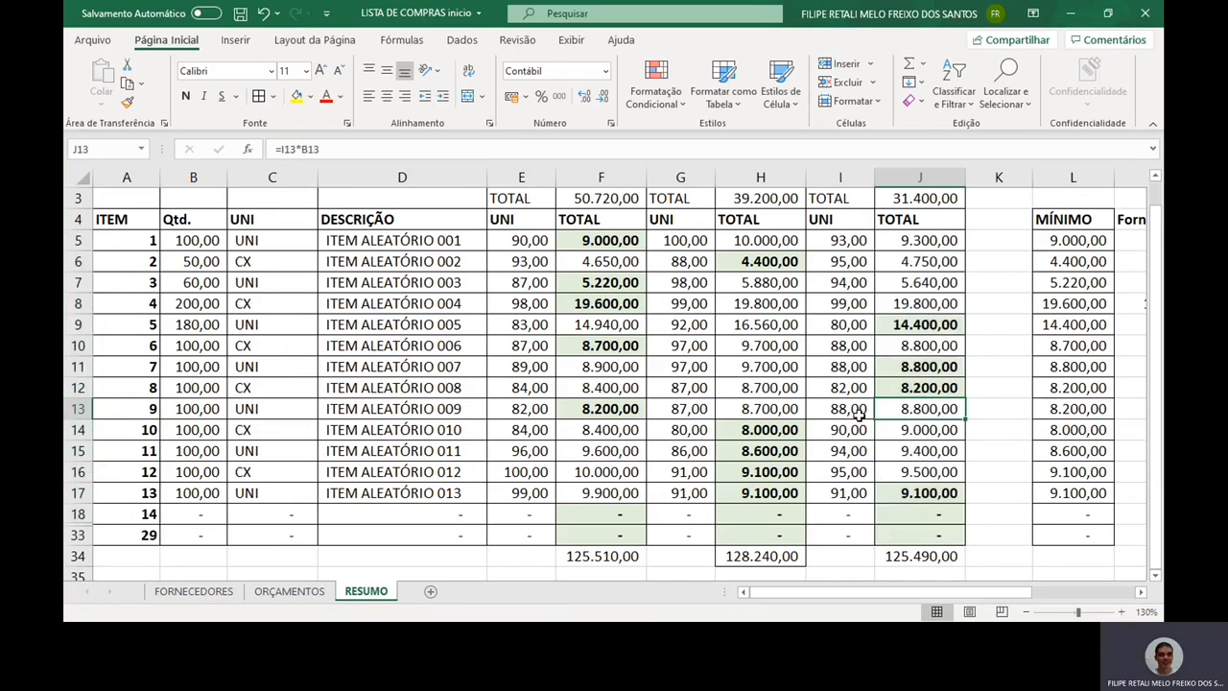
# Select the second supplier's highlighted totals in H14:H17 and H6 to compare their sum with the supplier's TOTAL in row 3.
pyautogui.click(777, 493)
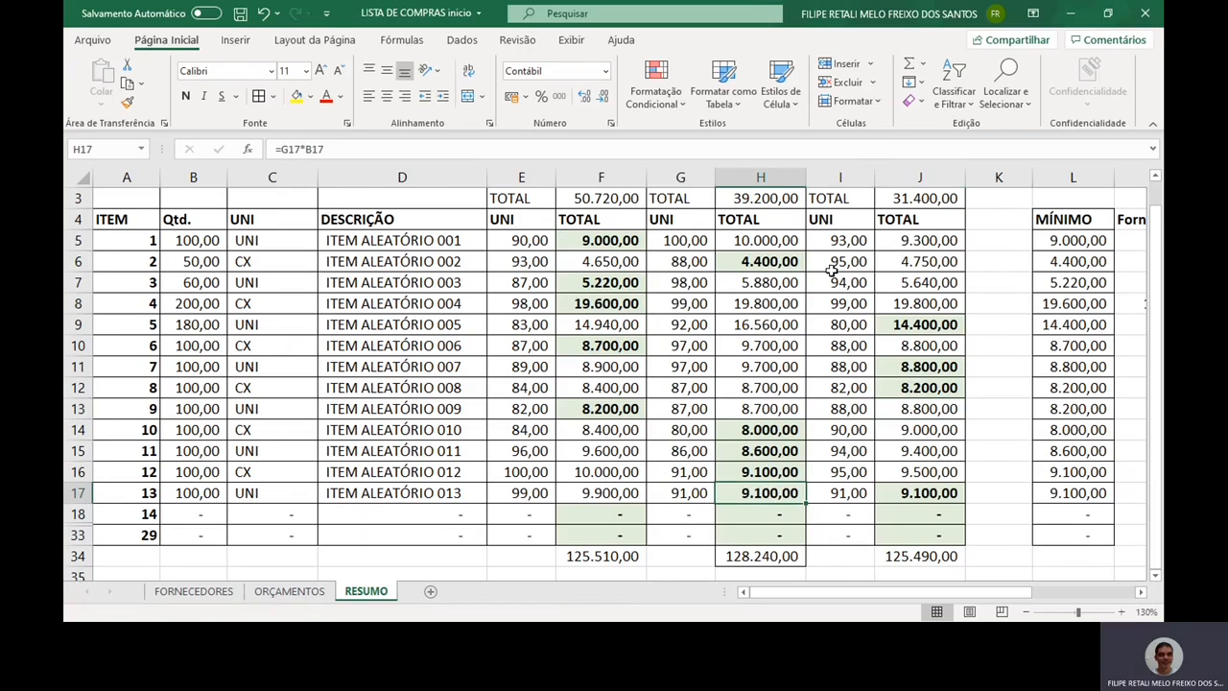
pyautogui.hotkey('ctrl', 'Up')
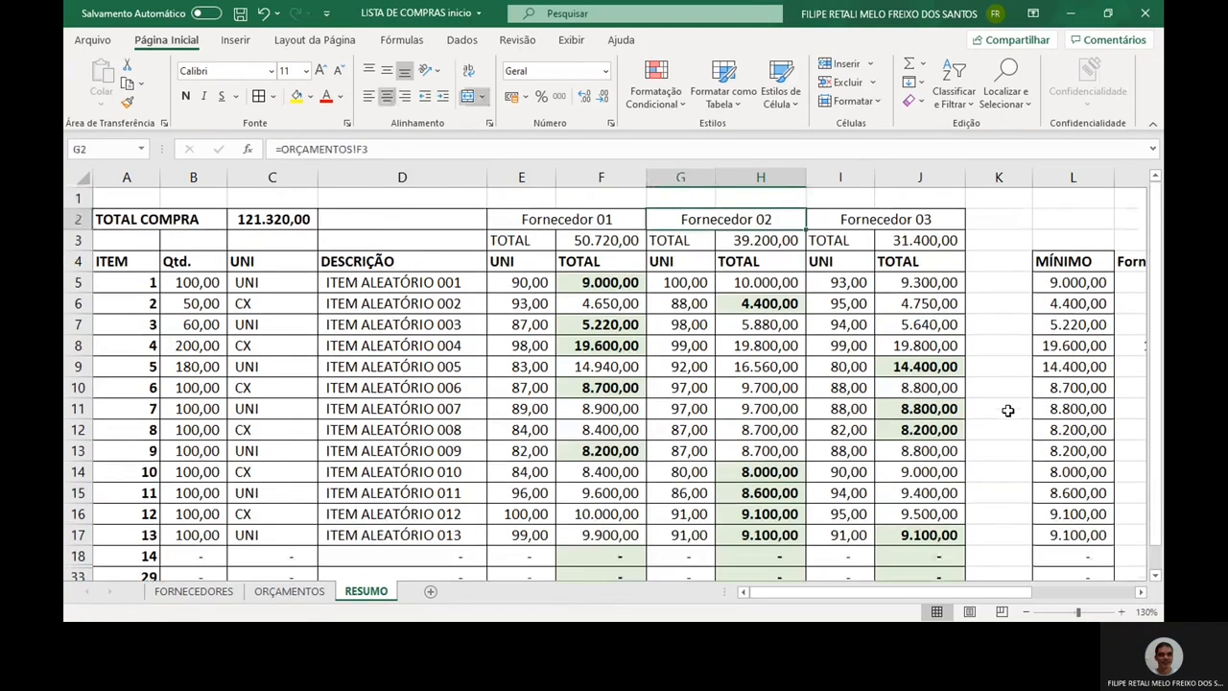
pyautogui.click(916, 534)
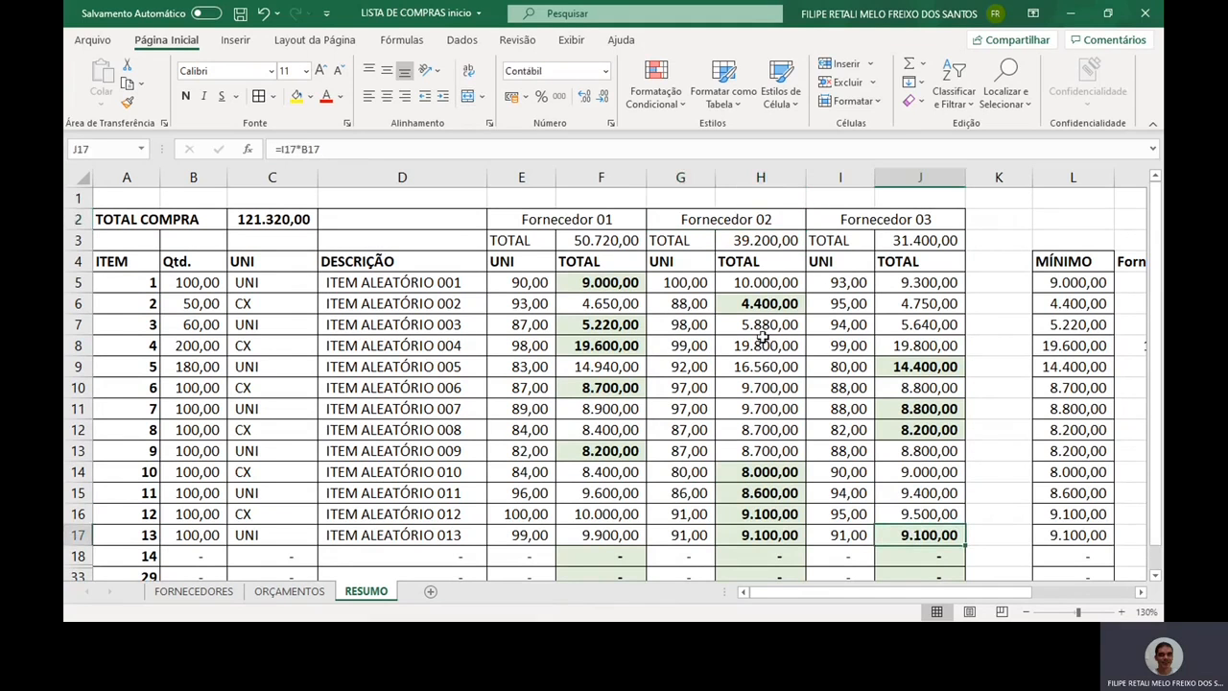
pyautogui.moveTo(756, 534); pyautogui.dragTo(756, 472)
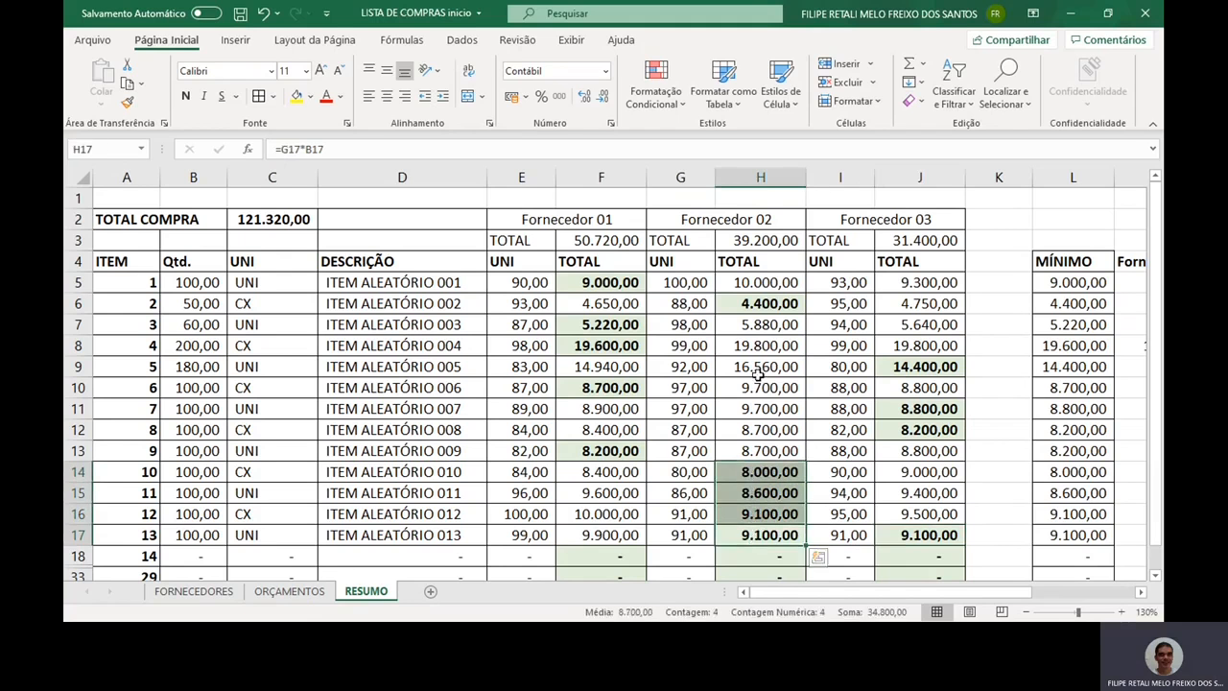
pyautogui.keyDown('ctrl'); pyautogui.click(770, 304); pyautogui.keyUp('ctrl')
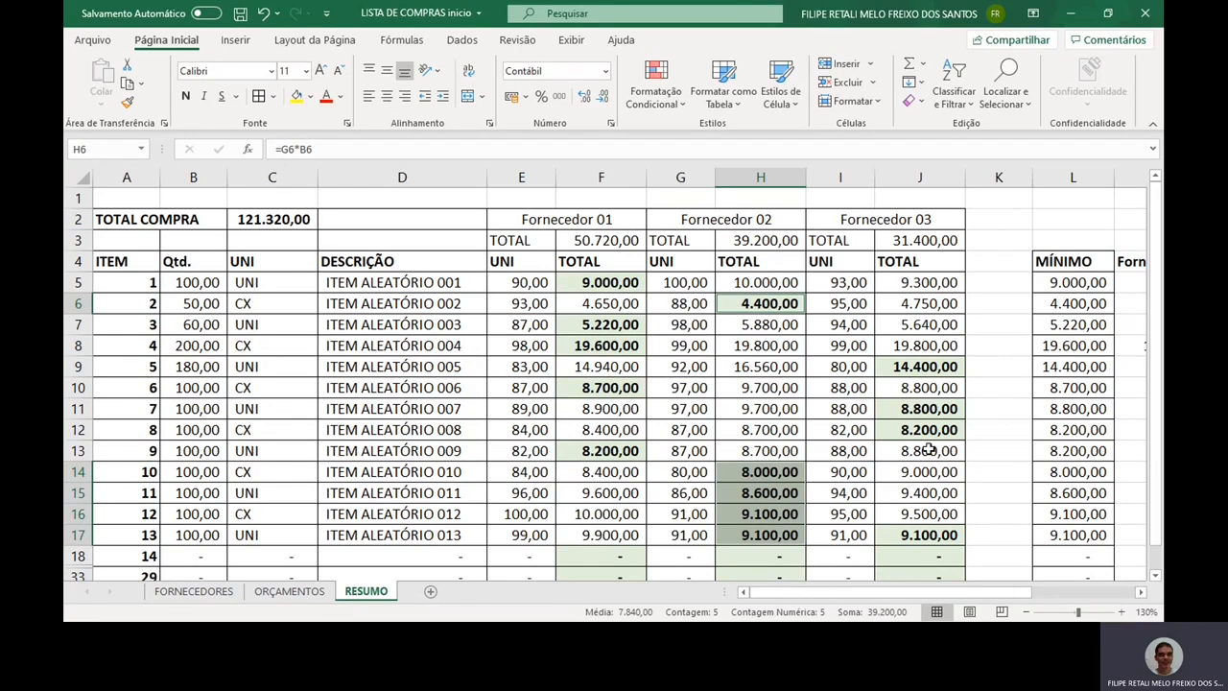
# Select the third supplier's highlighted totals J9, J11 and J12 to compare their sum with the supplier's TOTAL in row 3.
pyautogui.click(920, 537)
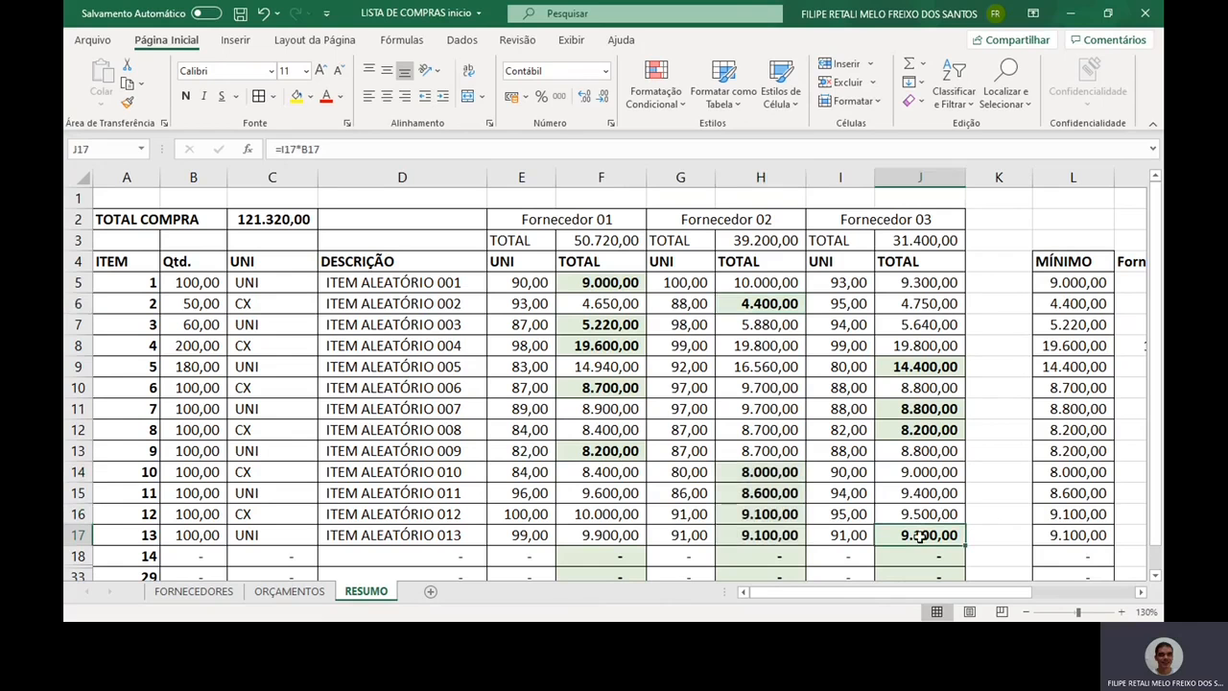
pyautogui.click(932, 370)
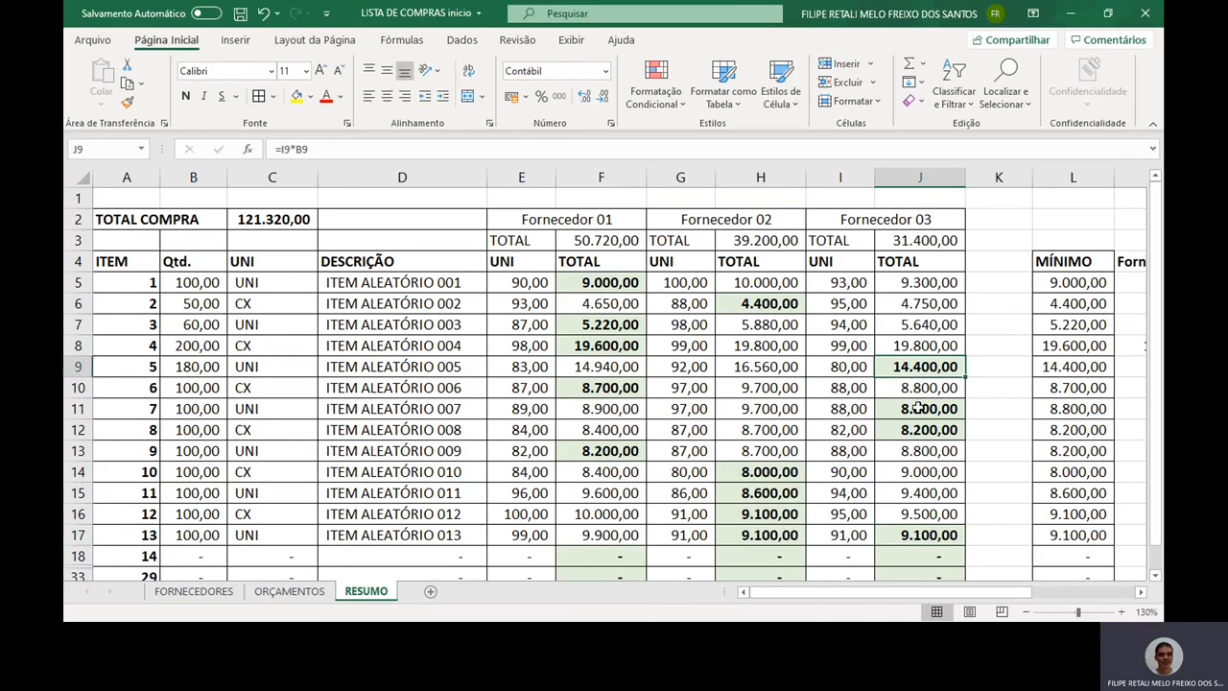
pyautogui.keyDown('ctrl'); pyautogui.click(918, 409); pyautogui.keyUp('ctrl')
pyautogui.keyDown('ctrl'); pyautogui.click(915, 429); pyautogui.keyUp('ctrl')
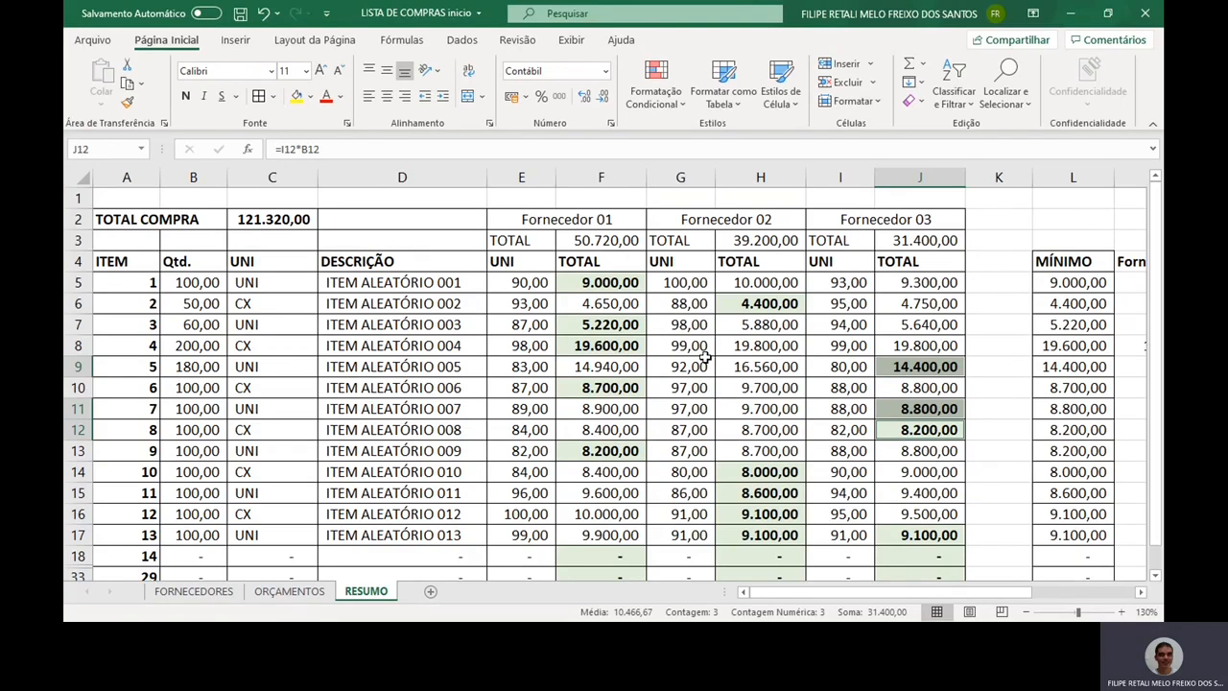
# Make the three supplier names and their TOTAL cells in E2:J3 bold.
pyautogui.moveTo(597, 219); pyautogui.dragTo(595, 218)
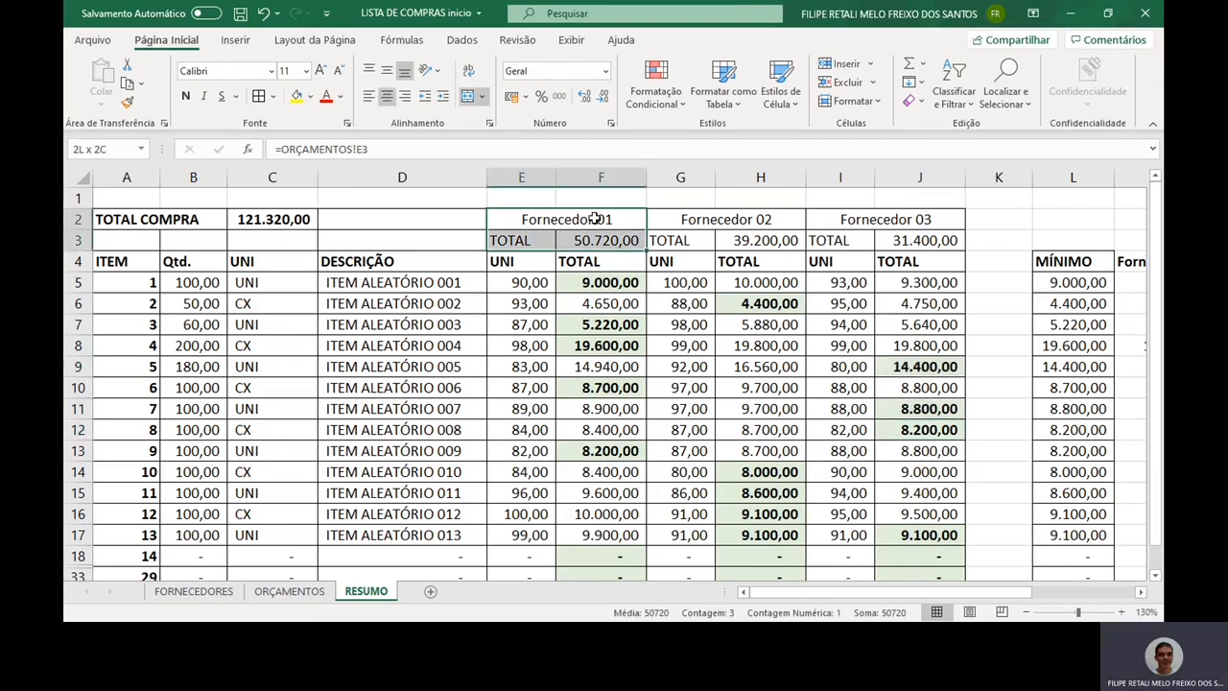
pyautogui.hotkey('shift', 'Right')
pyautogui.hotkey('shift', 'Right')
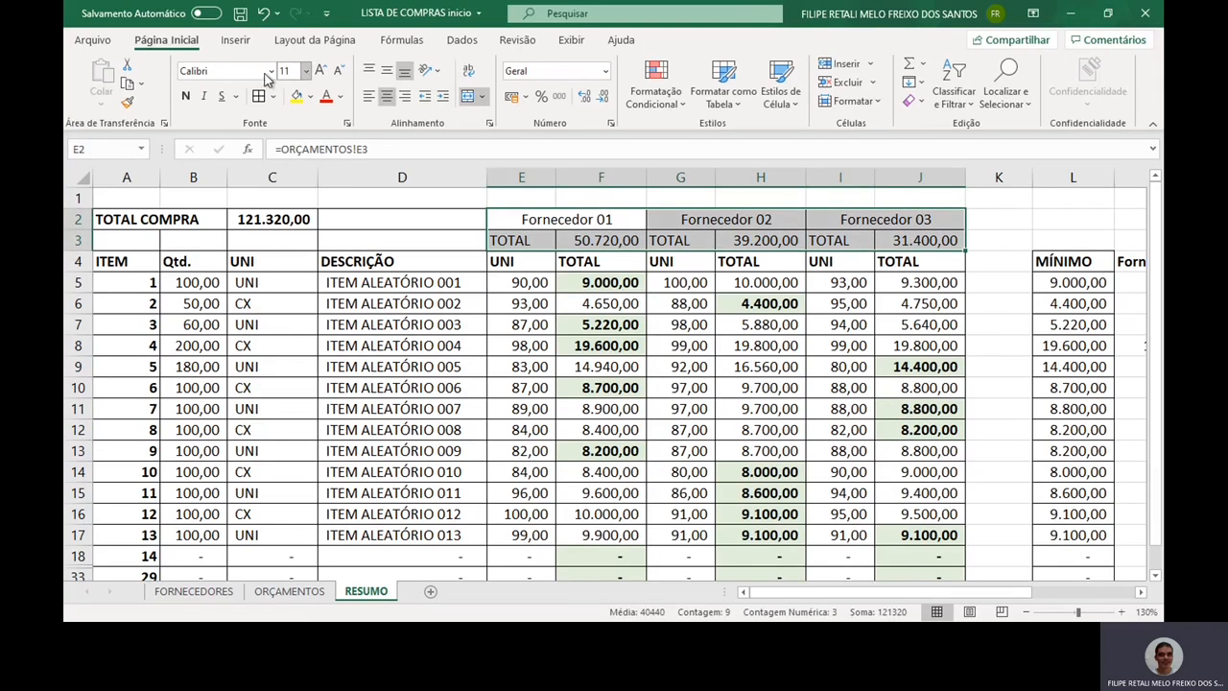
pyautogui.click(185, 96)
pyautogui.click(721, 329)
pyautogui.press('Up')
pyautogui.press('Up')
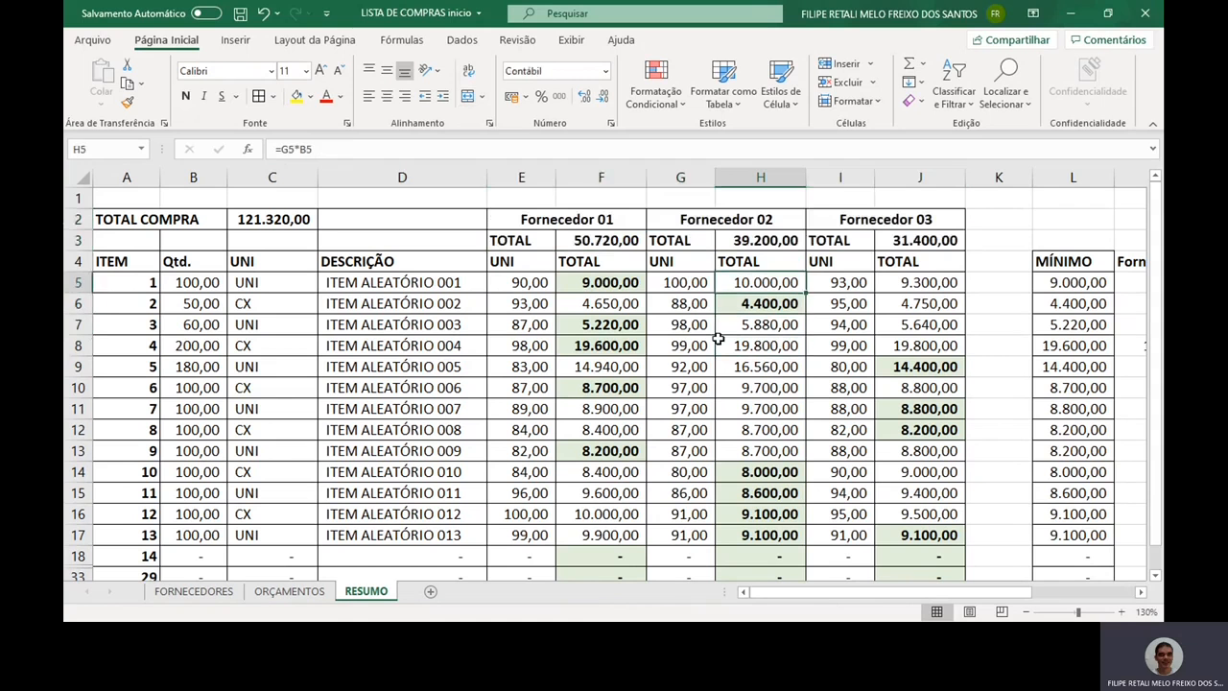
pyautogui.press('Left')
pyautogui.press('Up')
pyautogui.press('Up')
pyautogui.press('Up')
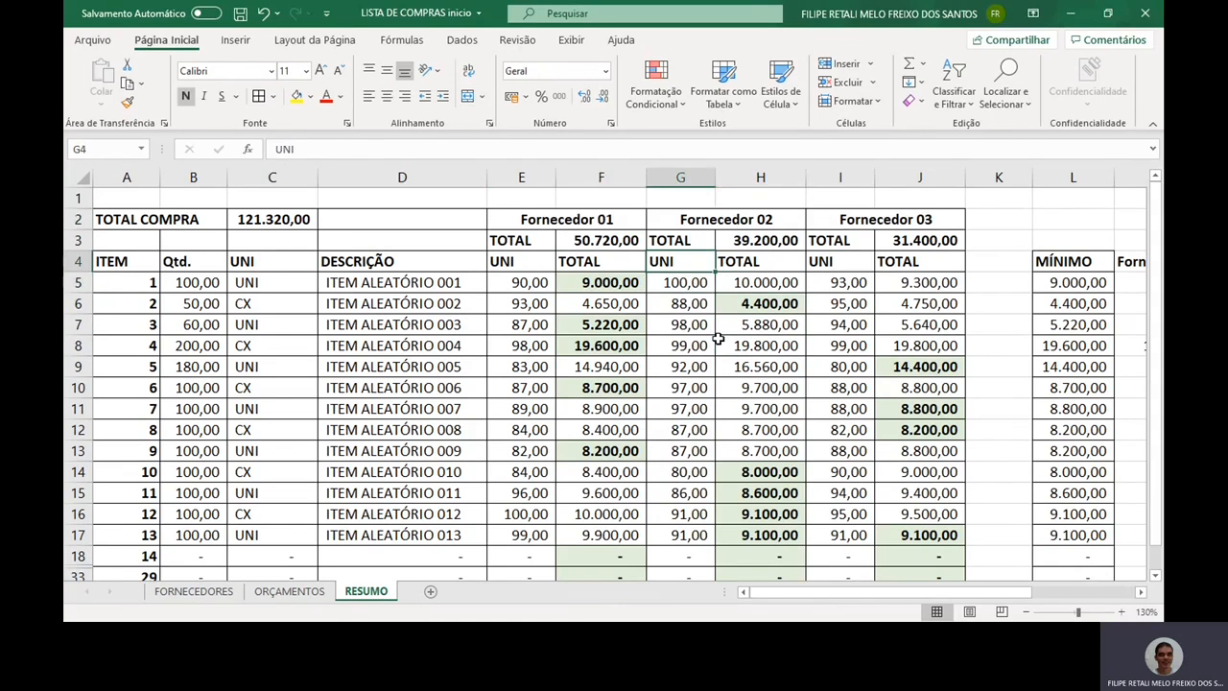
pyautogui.press('Left')
pyautogui.press('Right')
pyautogui.press('Right')
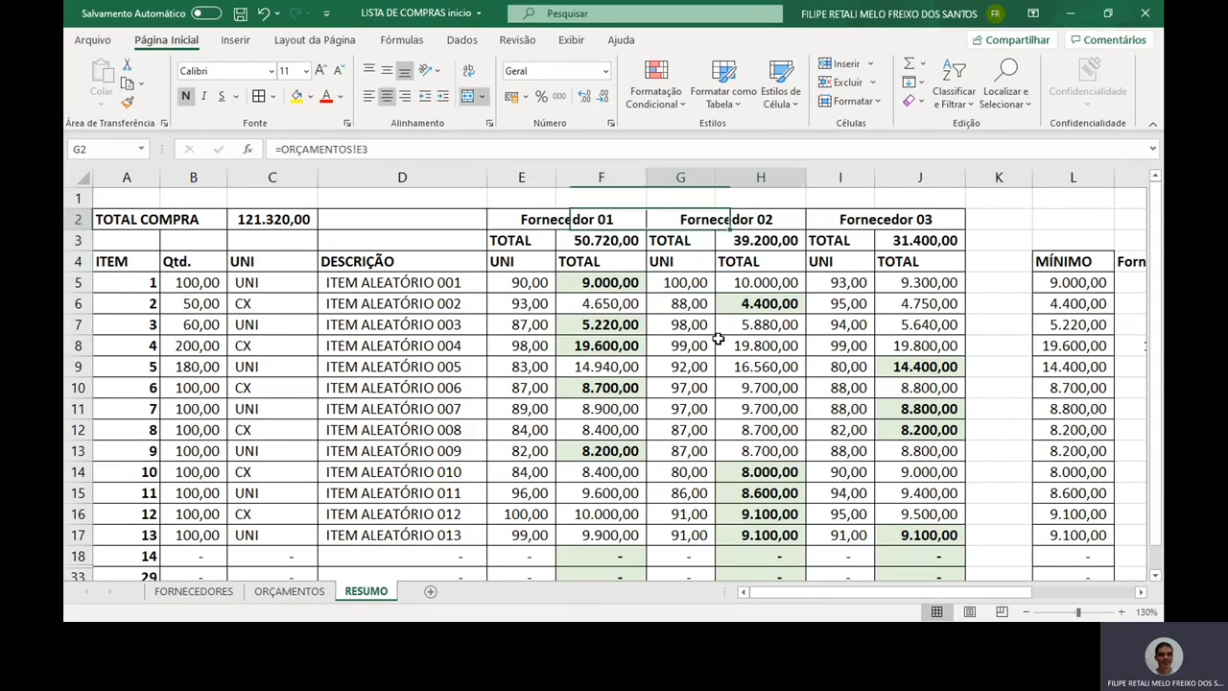
pyautogui.press('Left')
pyautogui.press('Left')
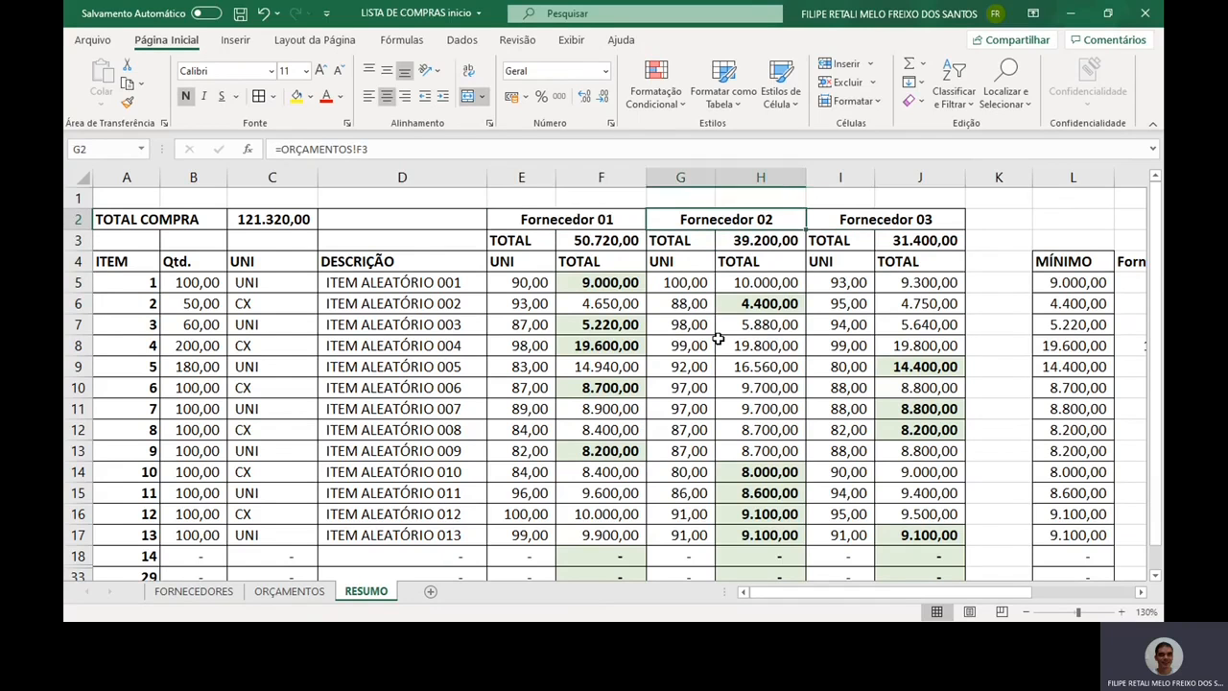
# On the ORÇAMENTOS sheet, set Fornecedor 01's unit price for ITEM ALEATÓRIO 003 in E6 to 70.
pyautogui.click(315, 592)
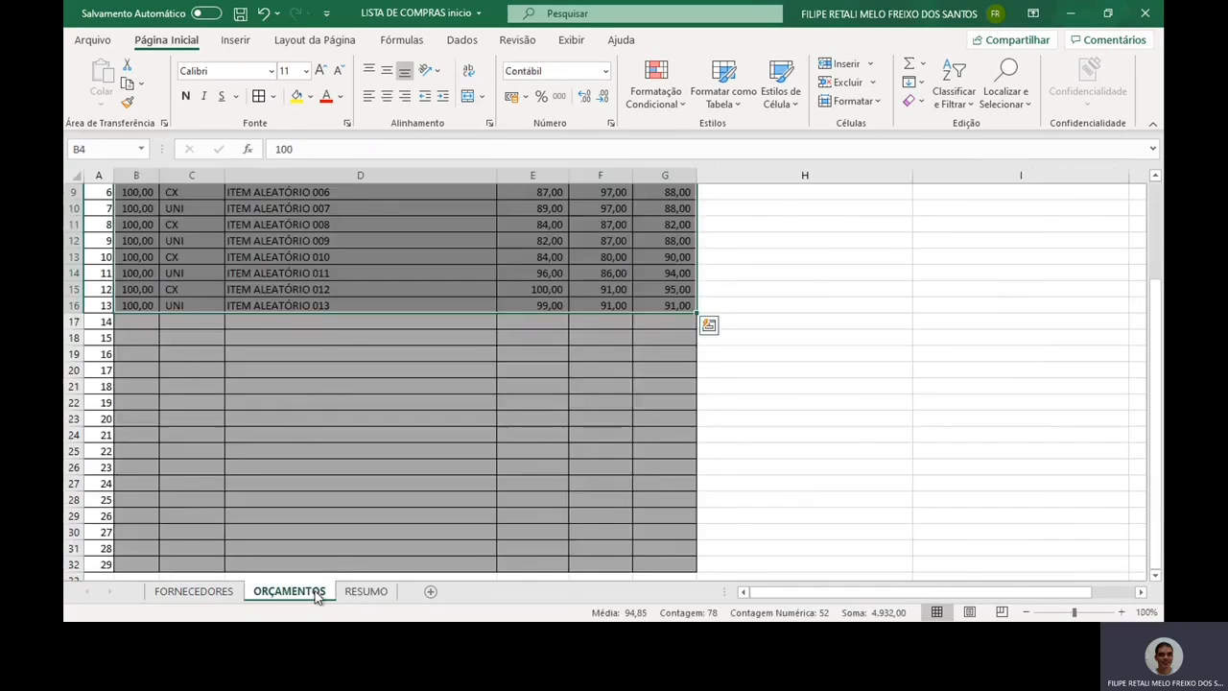
pyautogui.click(641, 409)
pyautogui.hotkey('ctrl', 'Up')
pyautogui.hotkey('ctrl', 'Up')
pyautogui.press('Down')
pyautogui.press('Down')
pyautogui.press('Down')
pyautogui.press('Down')
pyautogui.press('Down')
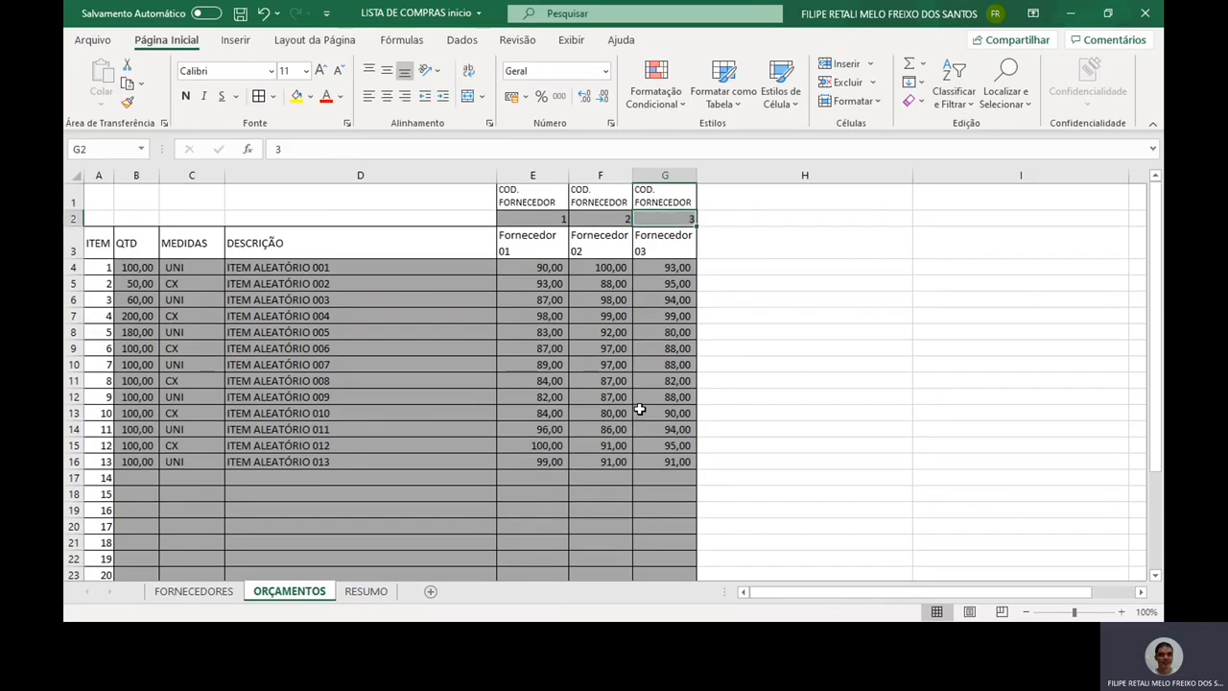
pyautogui.press('Left')
pyautogui.press('Left')
pyautogui.press('Left')
pyautogui.press('Left')
pyautogui.press('Right')
pyautogui.press('Right')
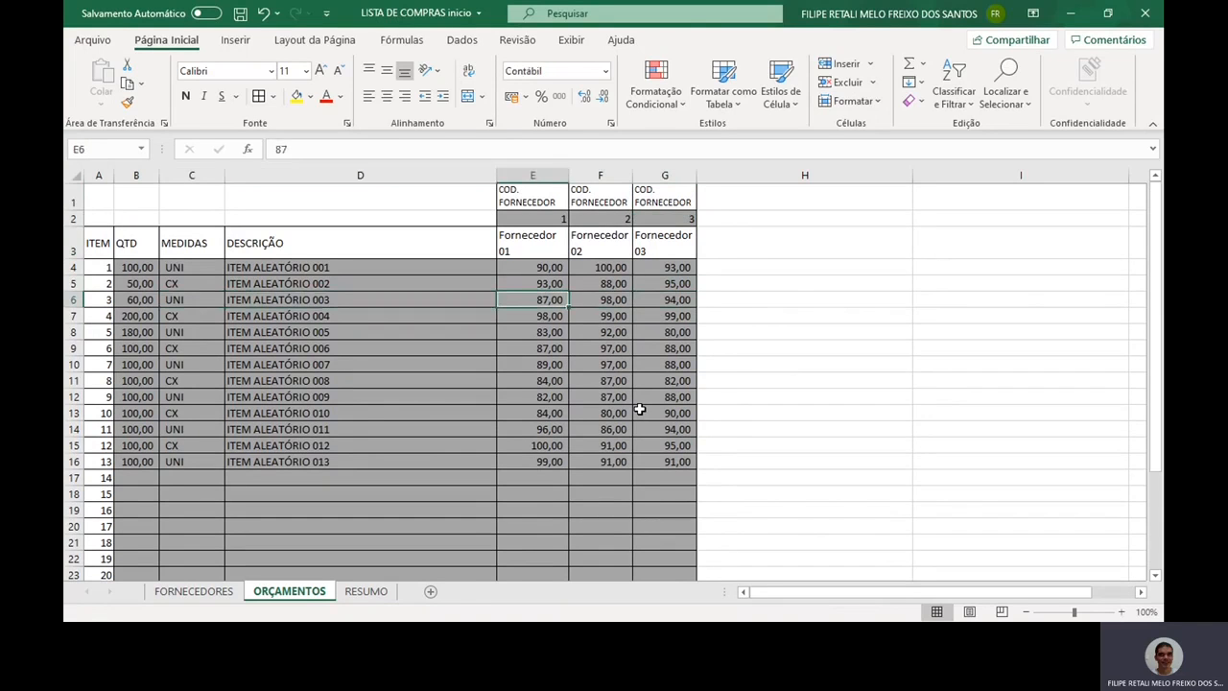
pyautogui.write('70')
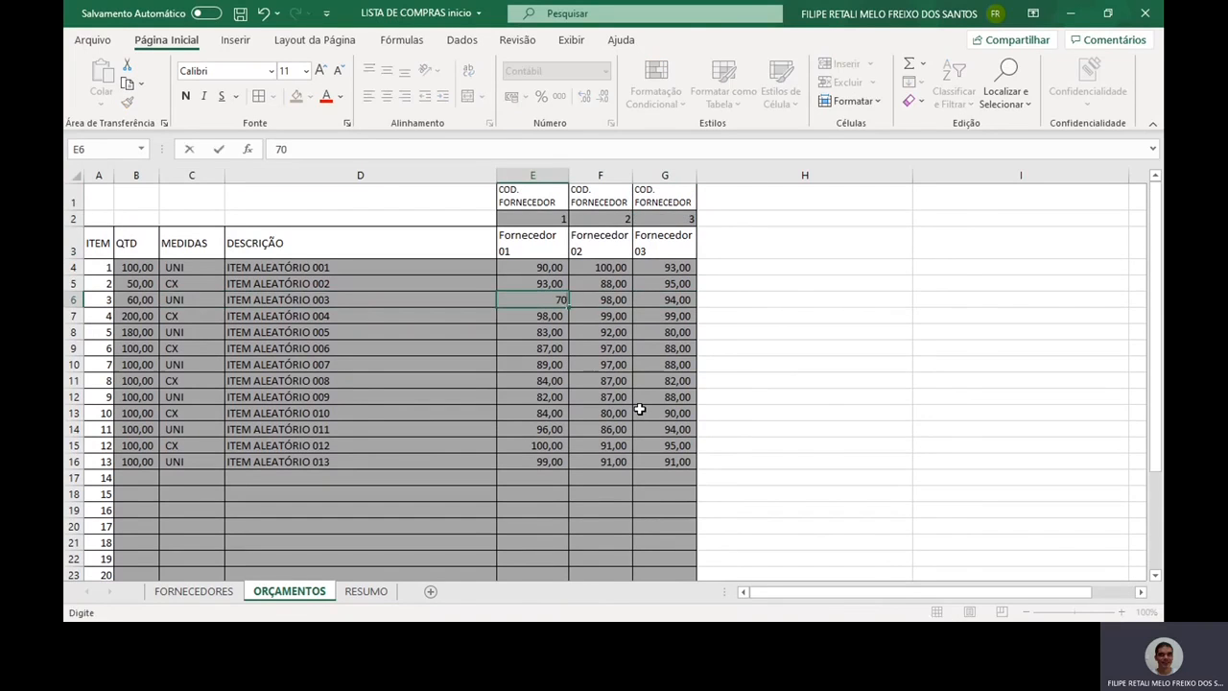
pyautogui.press('Return')
# Check ITEM ALEATÓRIO 003's unit price and total for Fornecedor 01 and the TOTAL COMPRA on the RESUMO sheet.
pyautogui.click(365, 591)
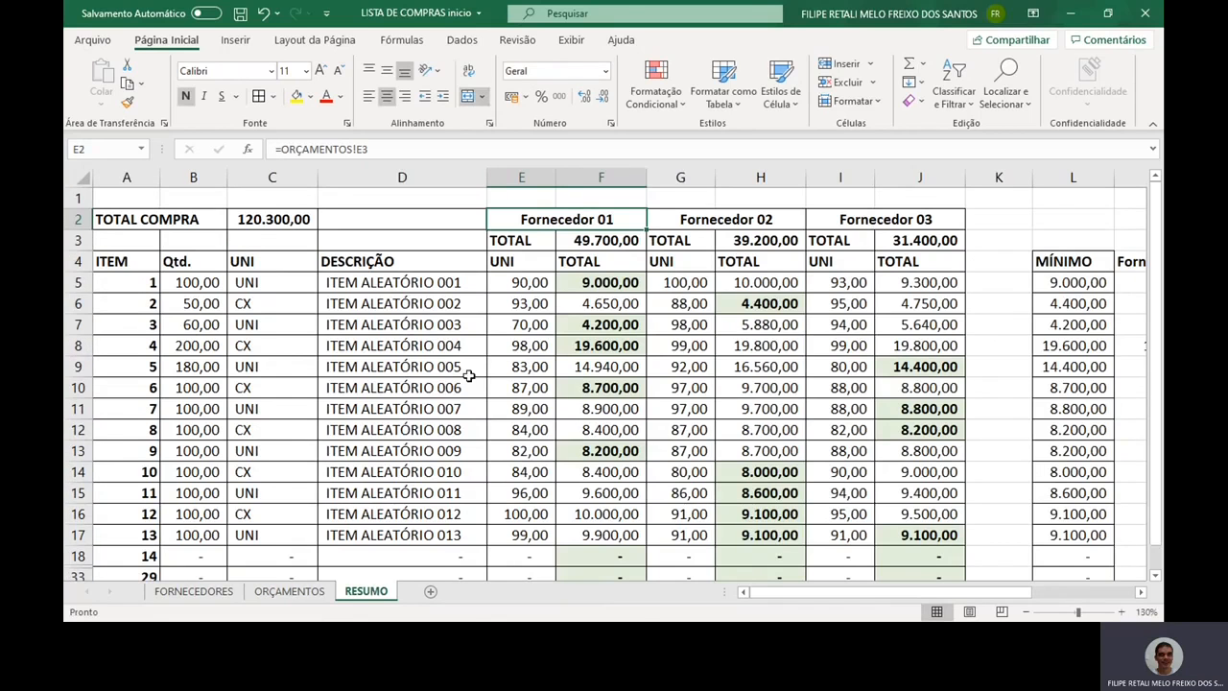
pyautogui.click(511, 331)
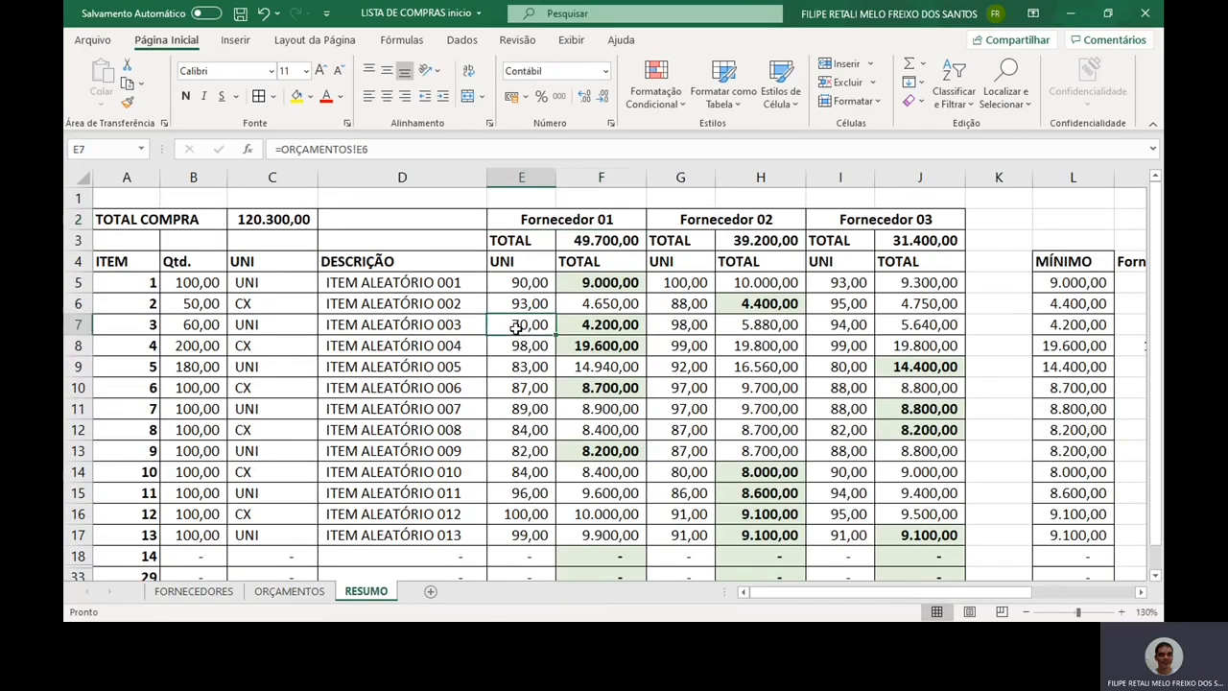
pyautogui.click(609, 328)
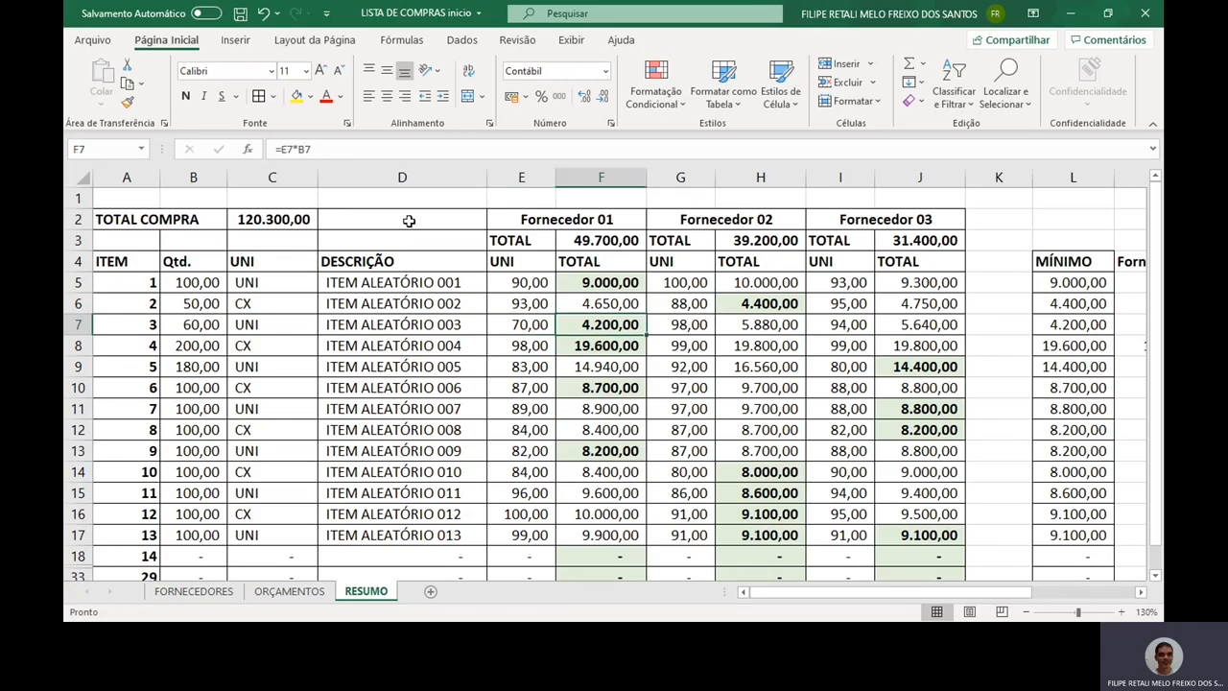
pyautogui.click(286, 219)
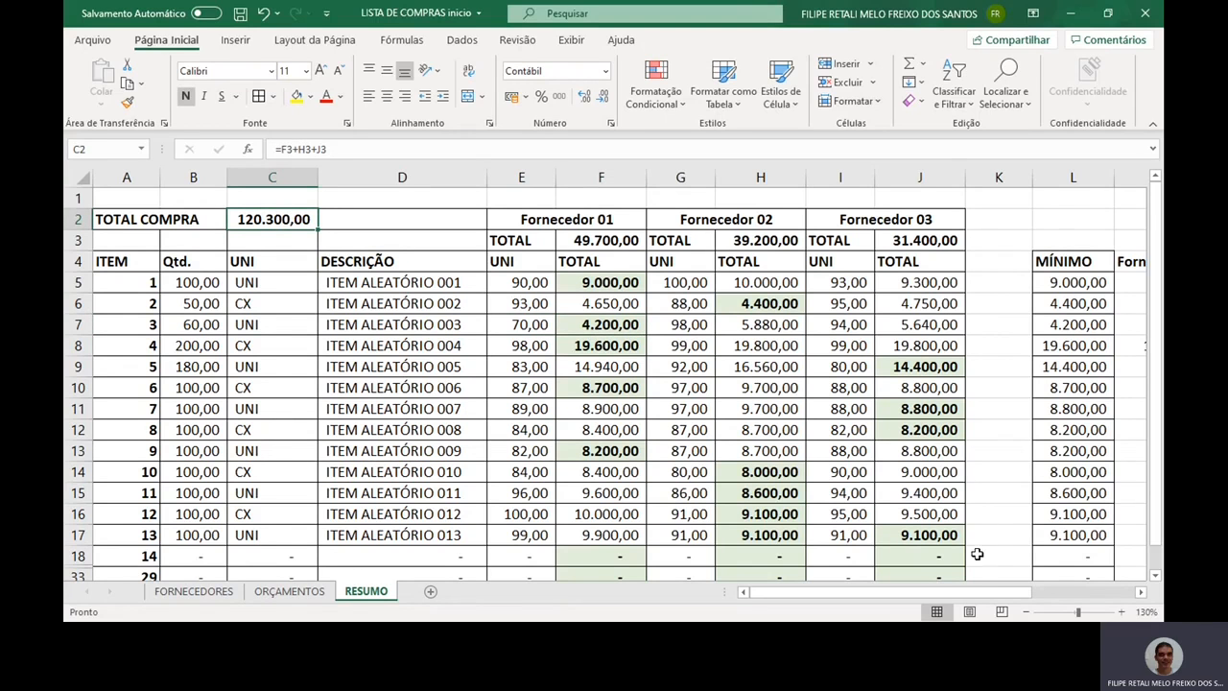
# Hide the helper columns L:O holding MÍNIMO and the per-supplier lowest totals, and return to cell A1.
pyautogui.moveTo(971, 592); pyautogui.dragTo(1086, 595)
pyautogui.moveTo(705, 178); pyautogui.dragTo(942, 181)
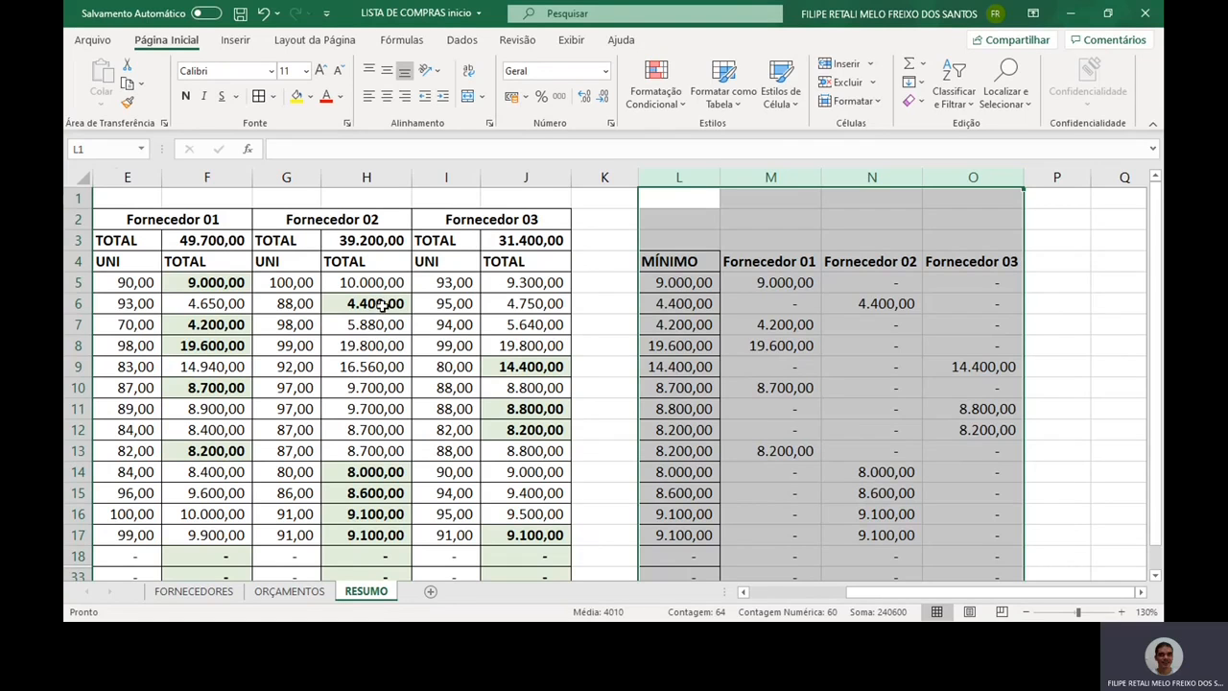
pyautogui.rightClick(681, 178)
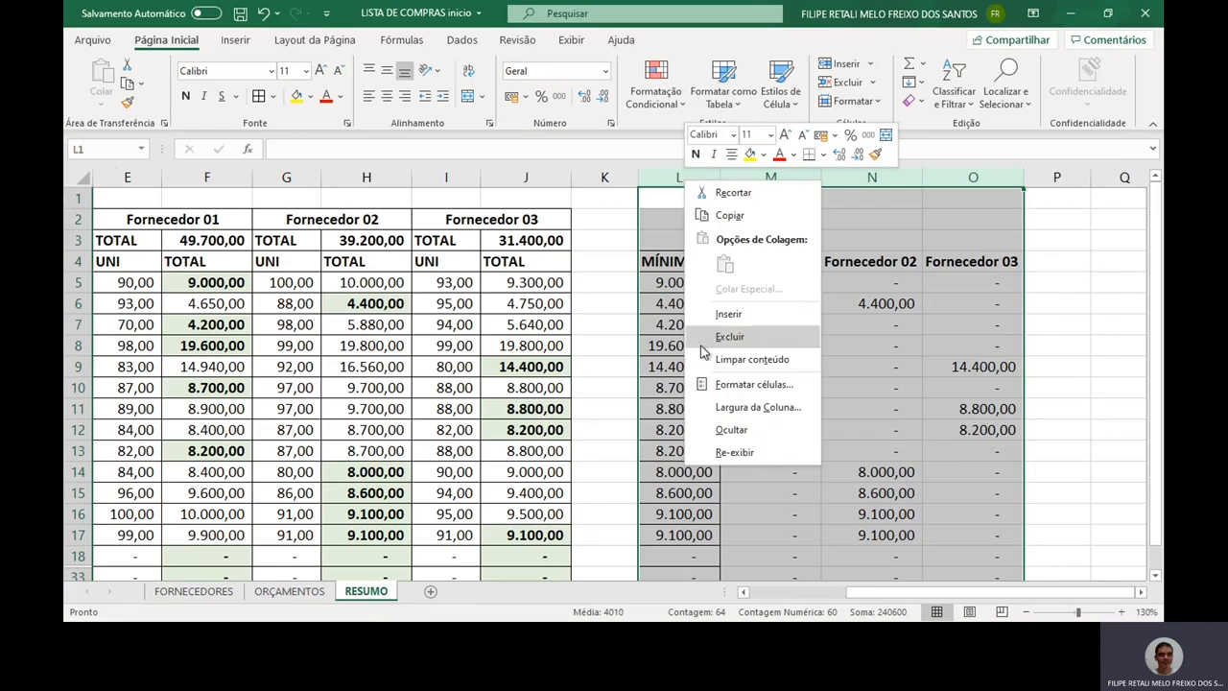
pyautogui.click(738, 432)
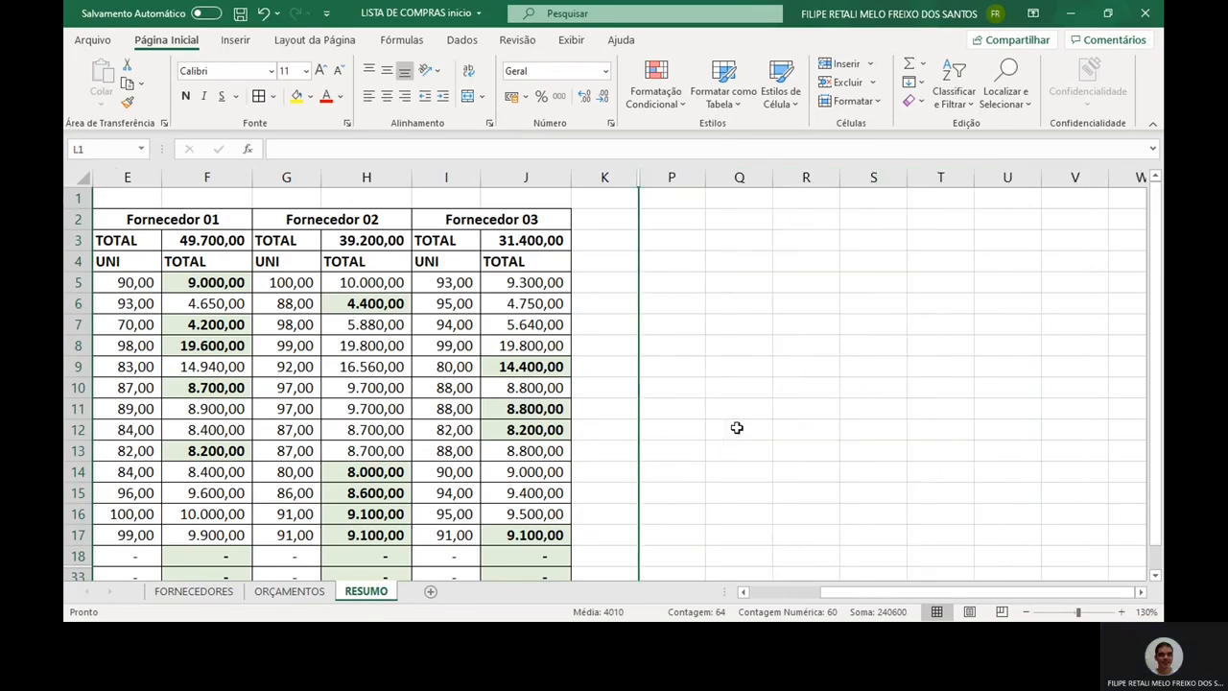
pyautogui.hotkey('ctrl', 'Home')
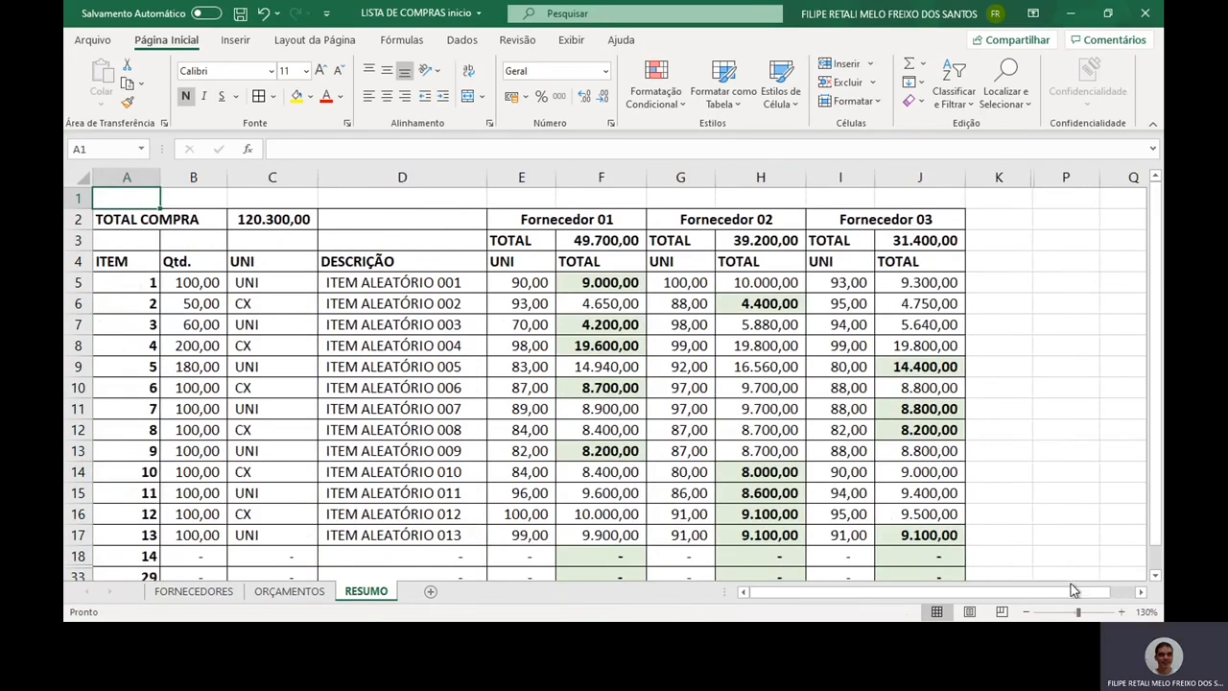
# Select the empty cells E1:J1 above the supplier names on the RESUMO sheet.
pyautogui.click(1026, 612)
pyautogui.click(1025, 612)
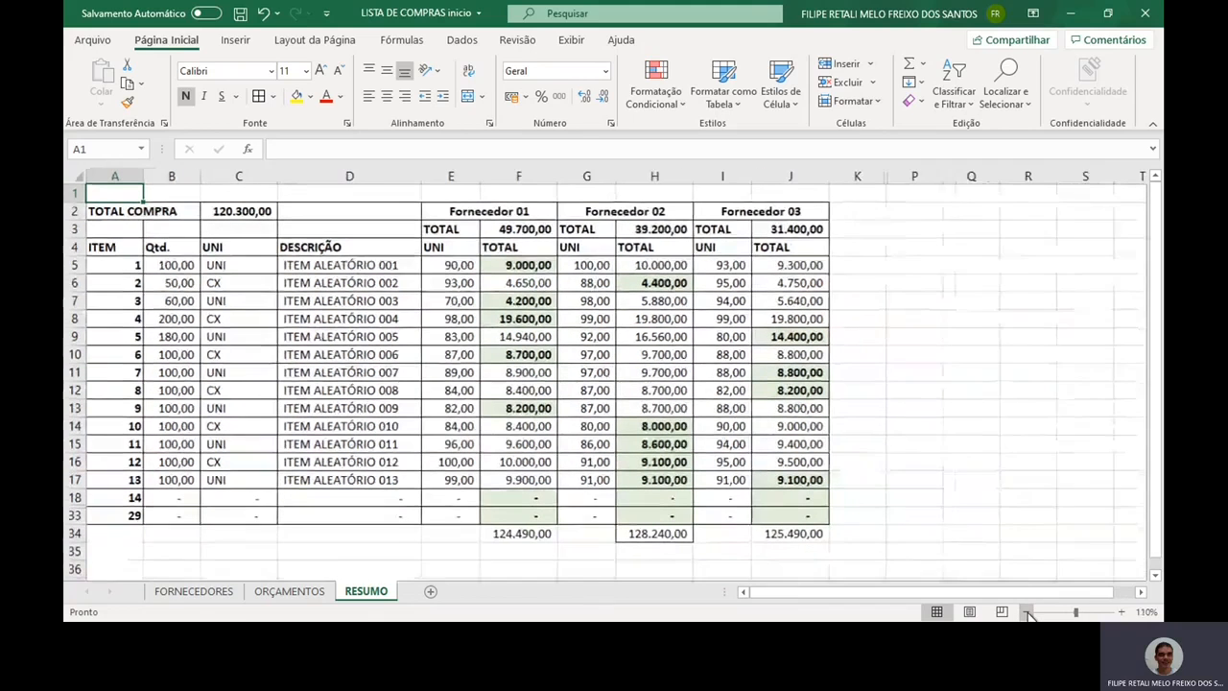
pyautogui.press('Down')
pyautogui.press('Down')
pyautogui.press('Down')
pyautogui.press('Down')
pyautogui.press('Down')
pyautogui.press('Down')
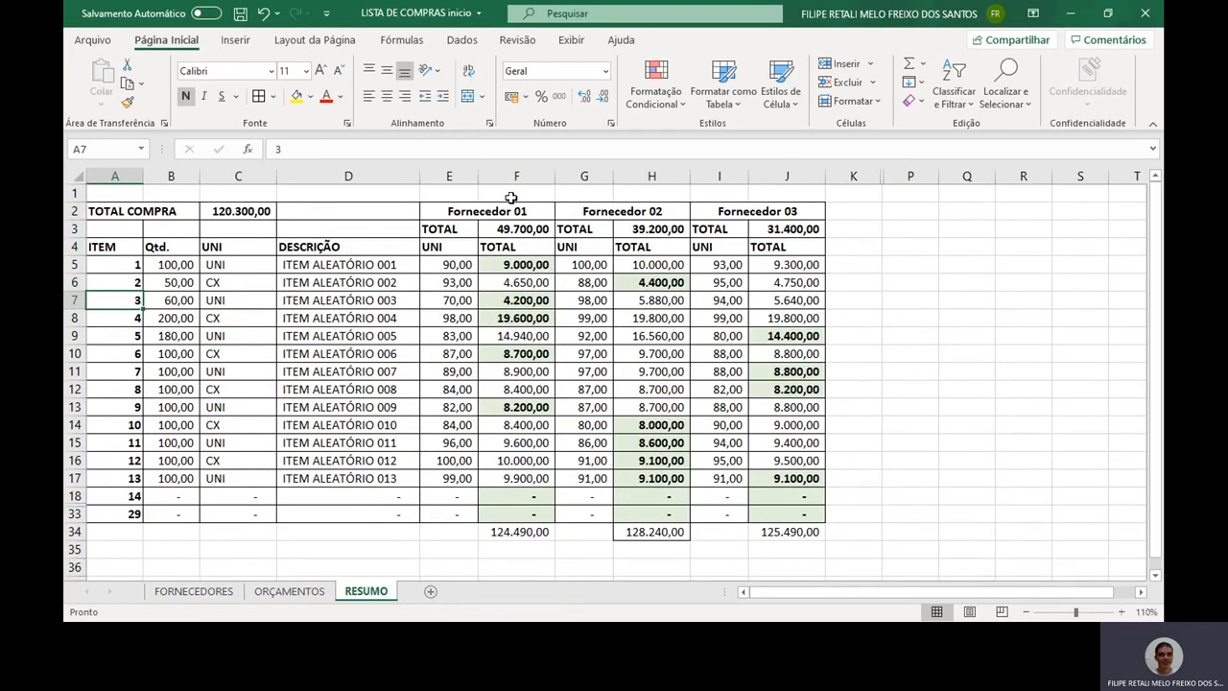
pyautogui.moveTo(471, 194); pyautogui.dragTo(768, 196)
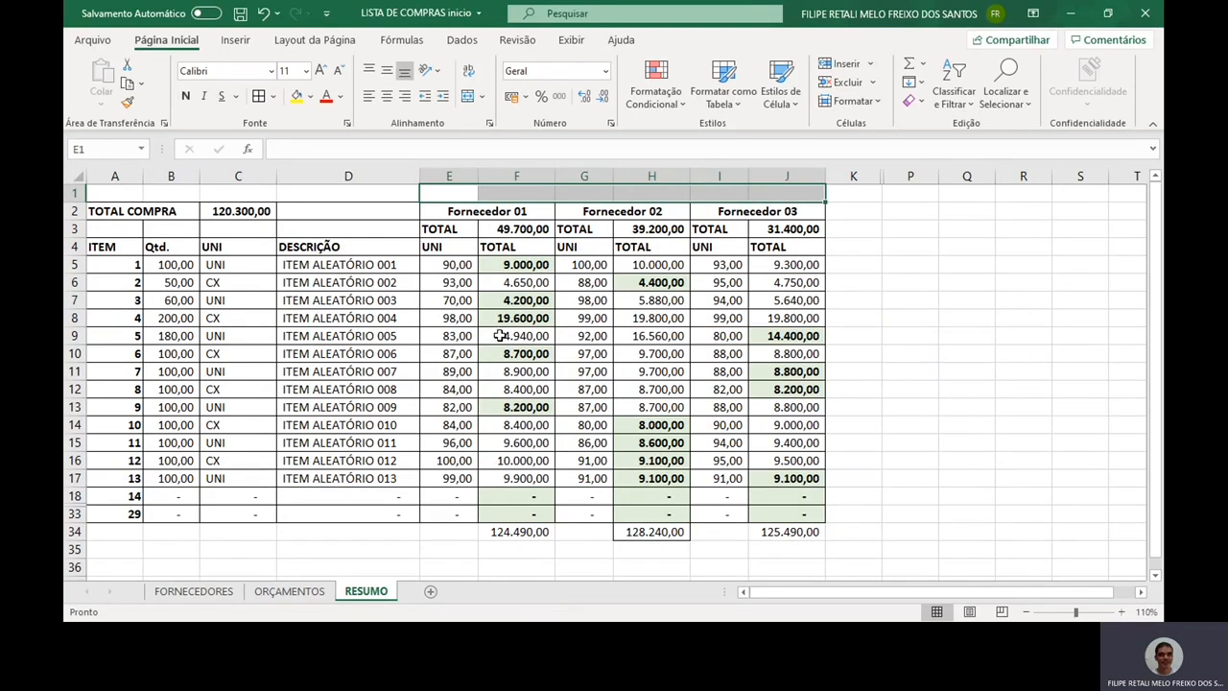